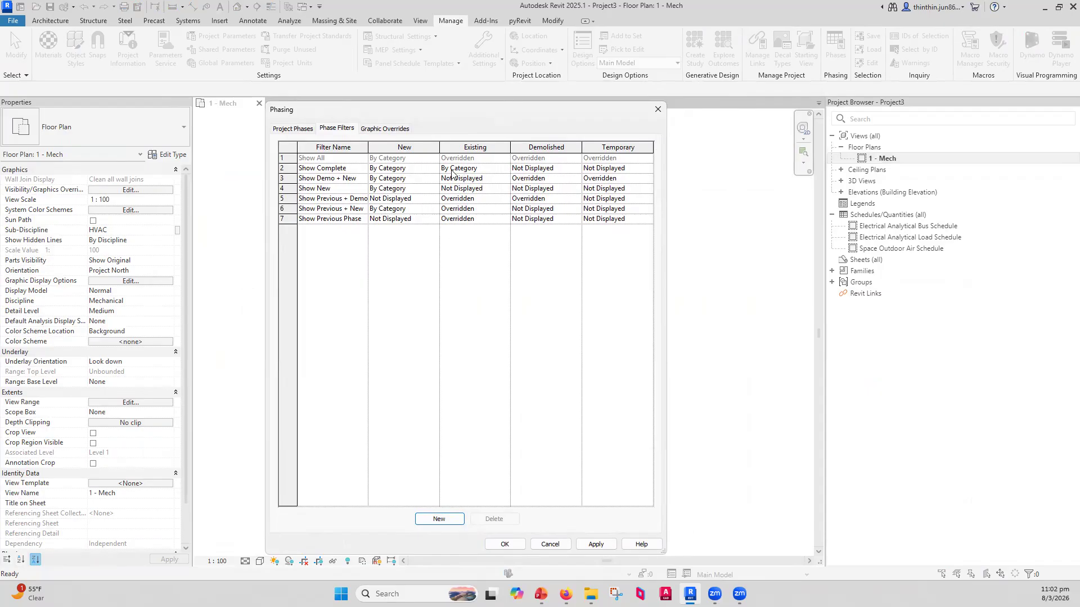
Enlarge the Phasing dialog and look over the display settings in the phase filter table.
left_click_drag(668, 201, 883, 191)
scroll(548, 173, "up", 2, "ctrl")
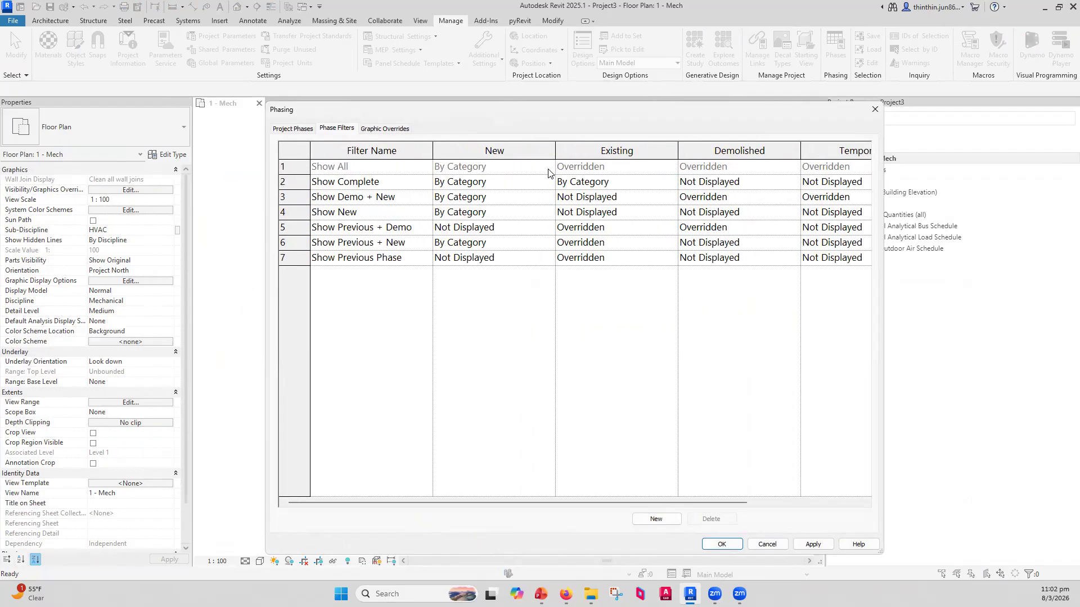
scroll(549, 173, "down", 2, "ctrl")
left_click(444, 177)
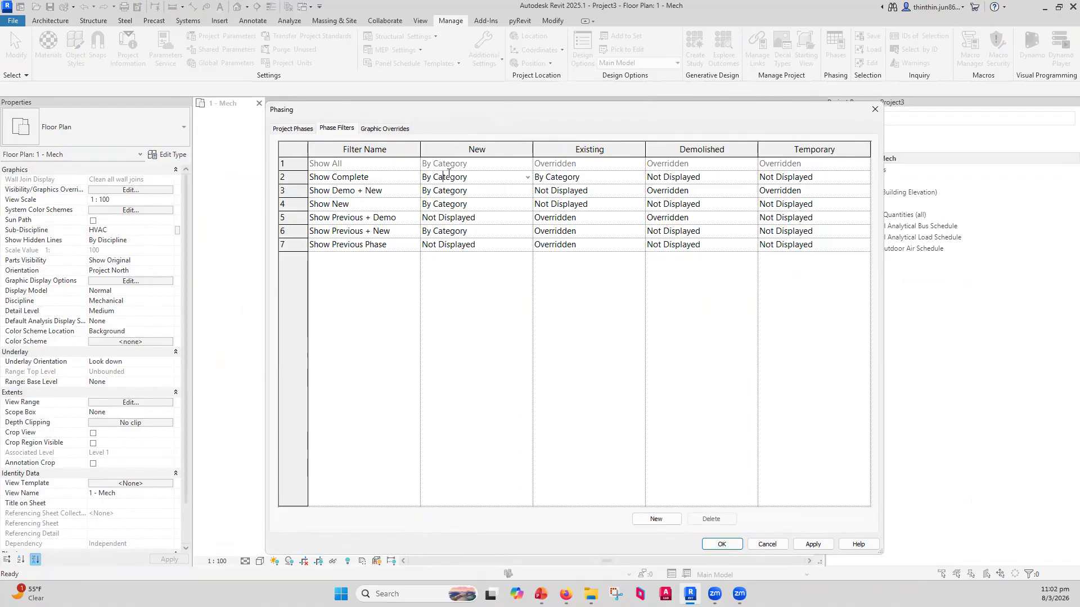
left_click(681, 191)
Add a new phase filter and name it thin.
left_click(657, 519)
left_click(289, 260)
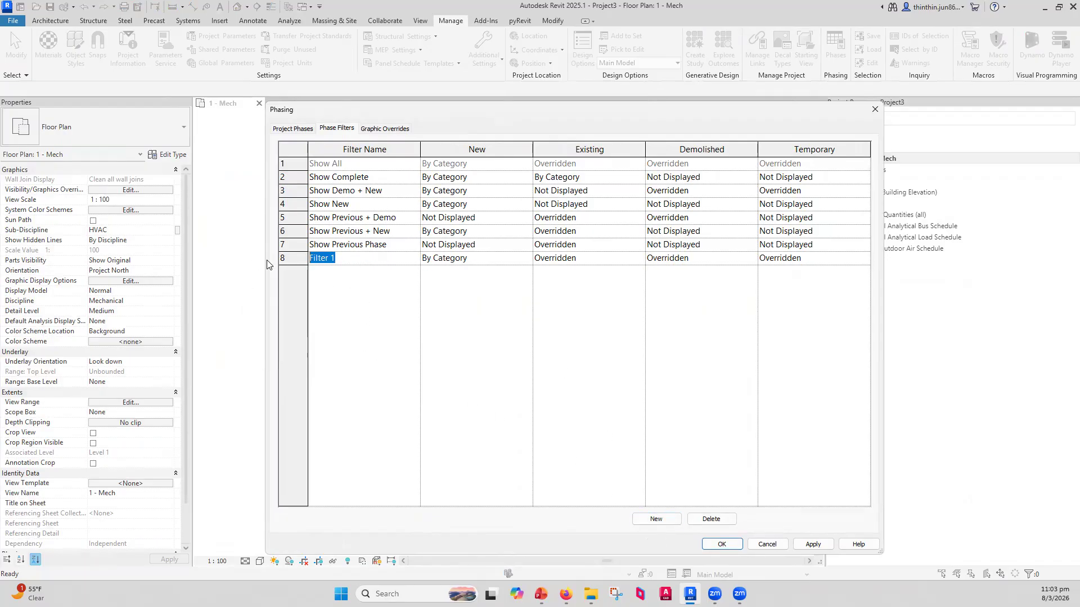
type("thin")
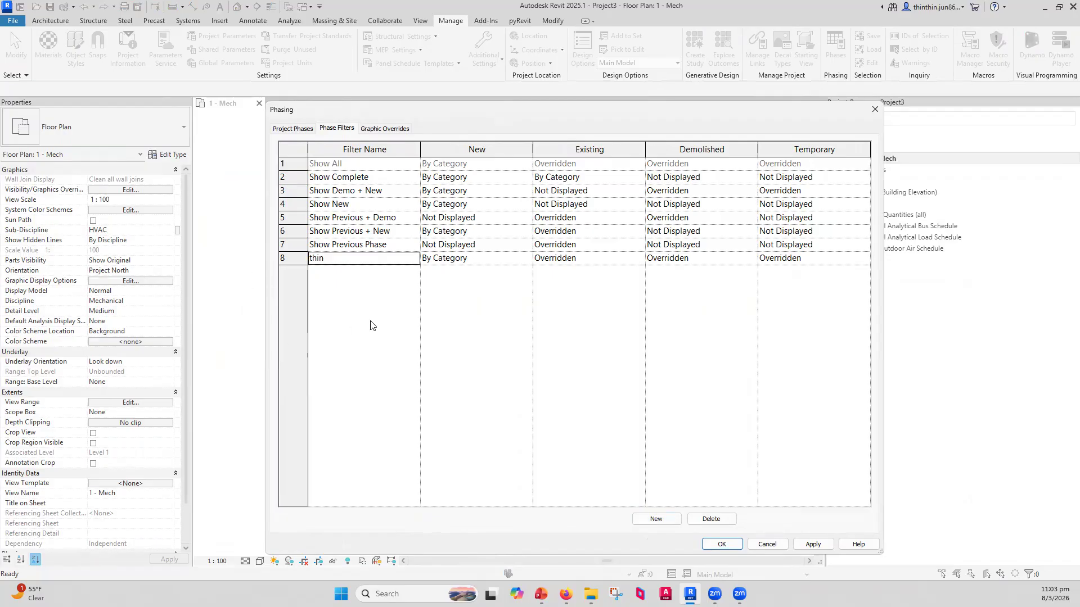
left_click(289, 259)
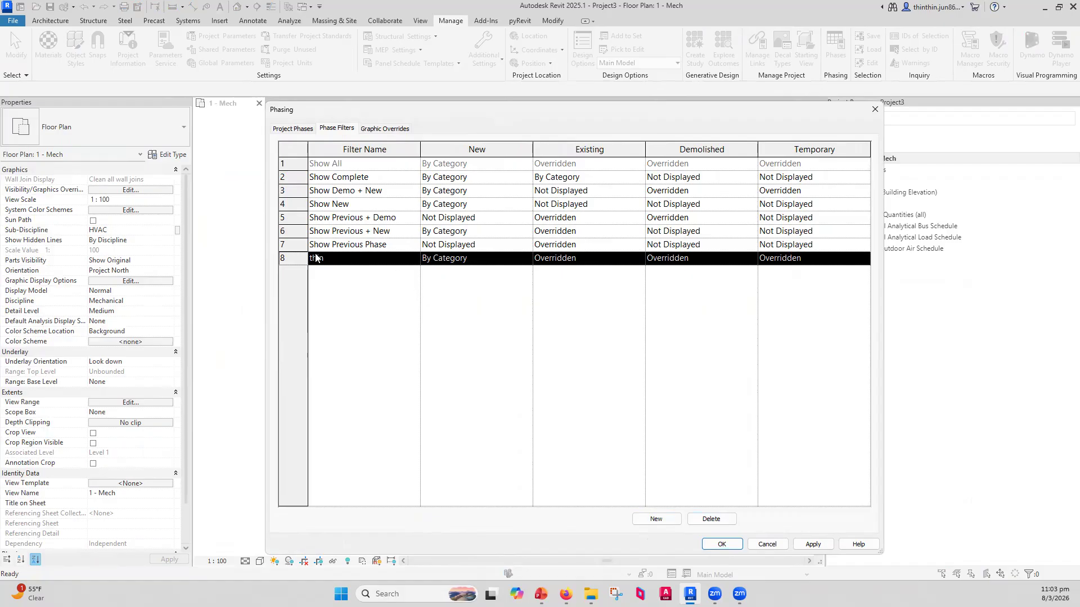
Set the Demolished and Temporary states of the thin filter to Not Displayed, keeping New By Category and Existing Overridden.
left_click(523, 258)
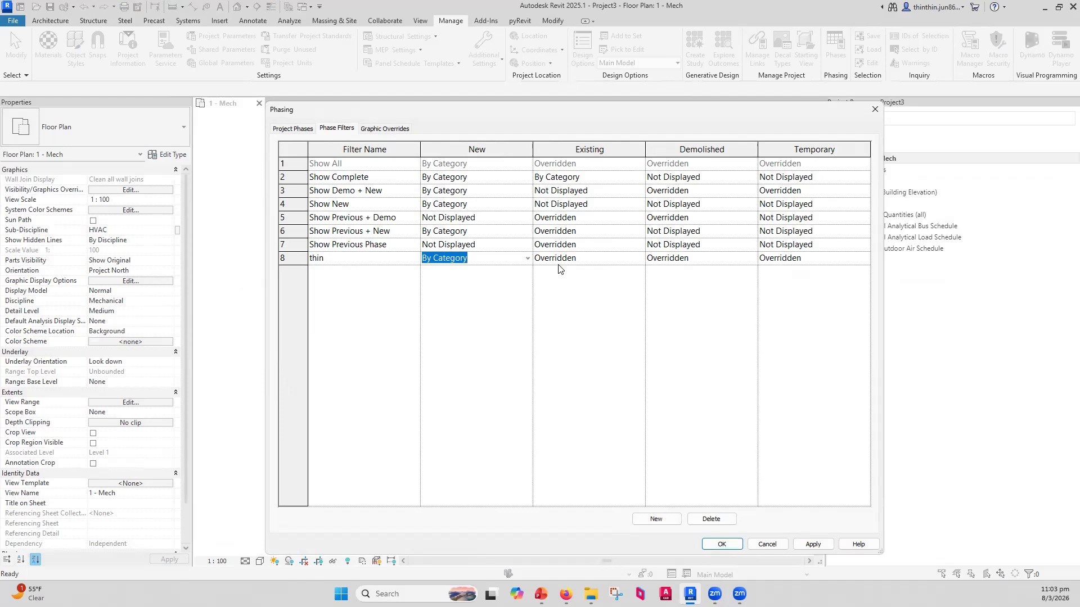
left_click(614, 260)
left_click(639, 258)
left_click(639, 258)
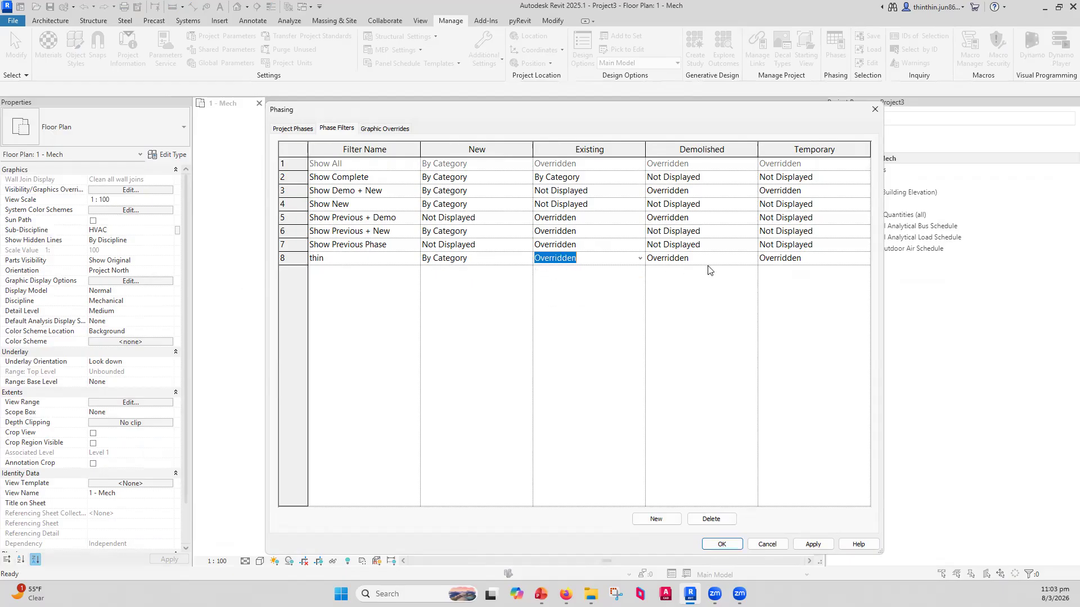
left_click(738, 265)
left_click(752, 260)
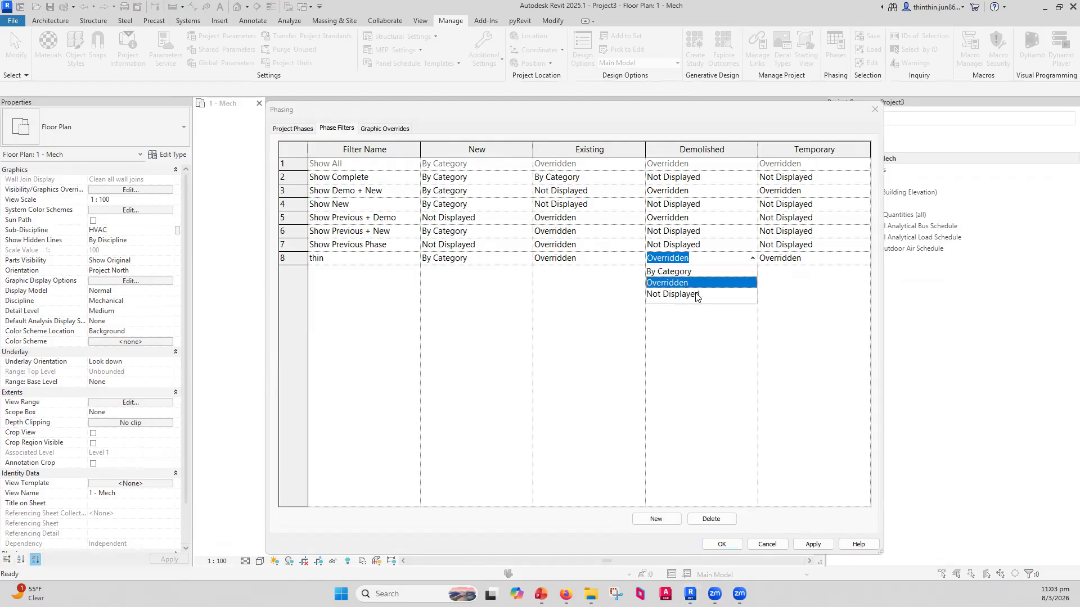
left_click(697, 295)
left_click(864, 261)
left_click(864, 260)
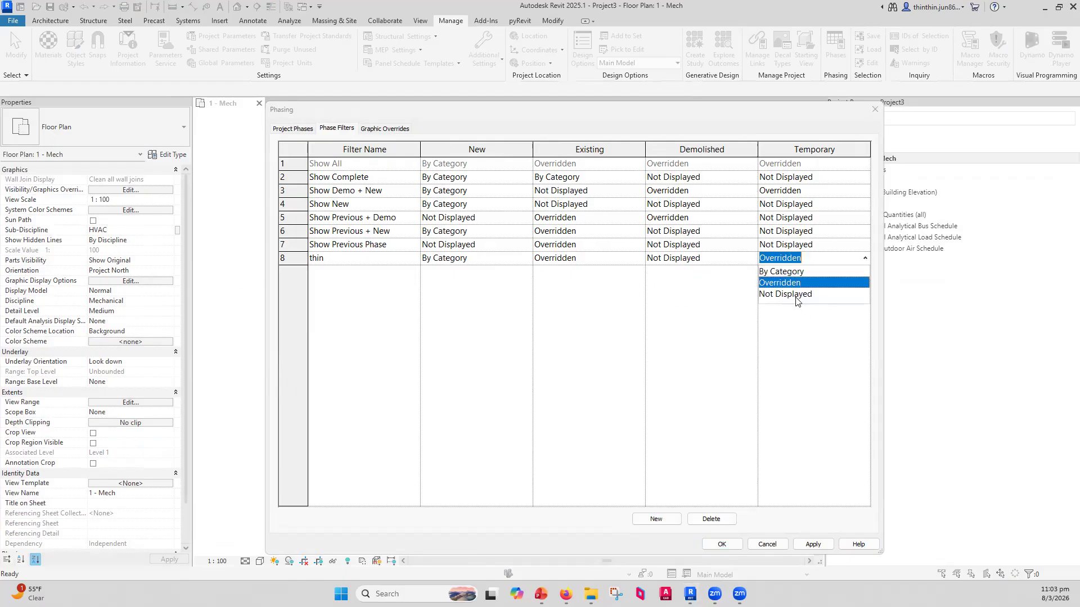
left_click(796, 296)
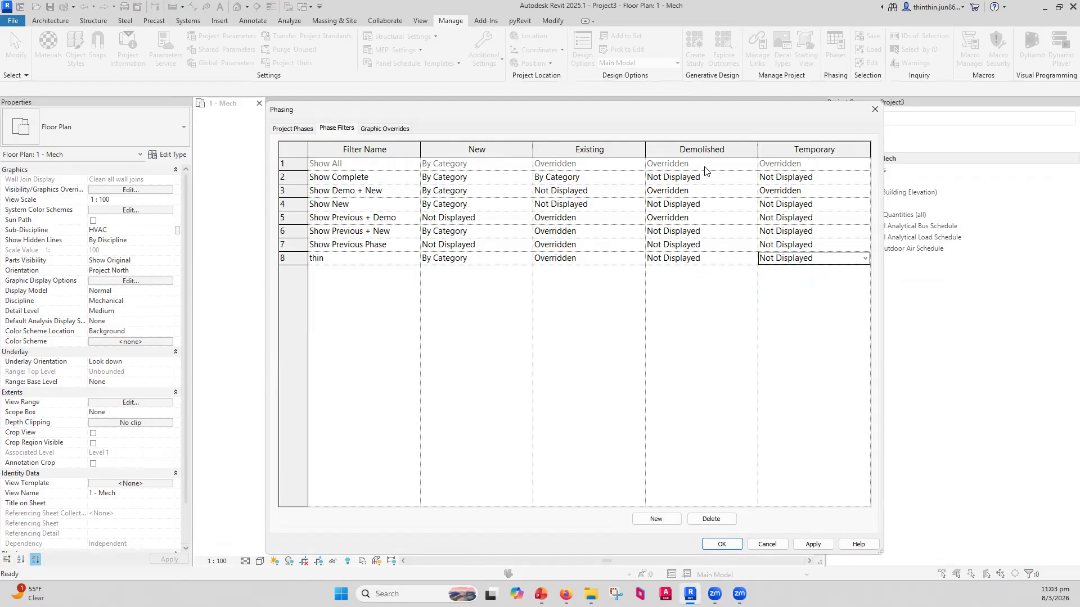
Review the thin filter's display settings across the phase status columns.
left_click(819, 152)
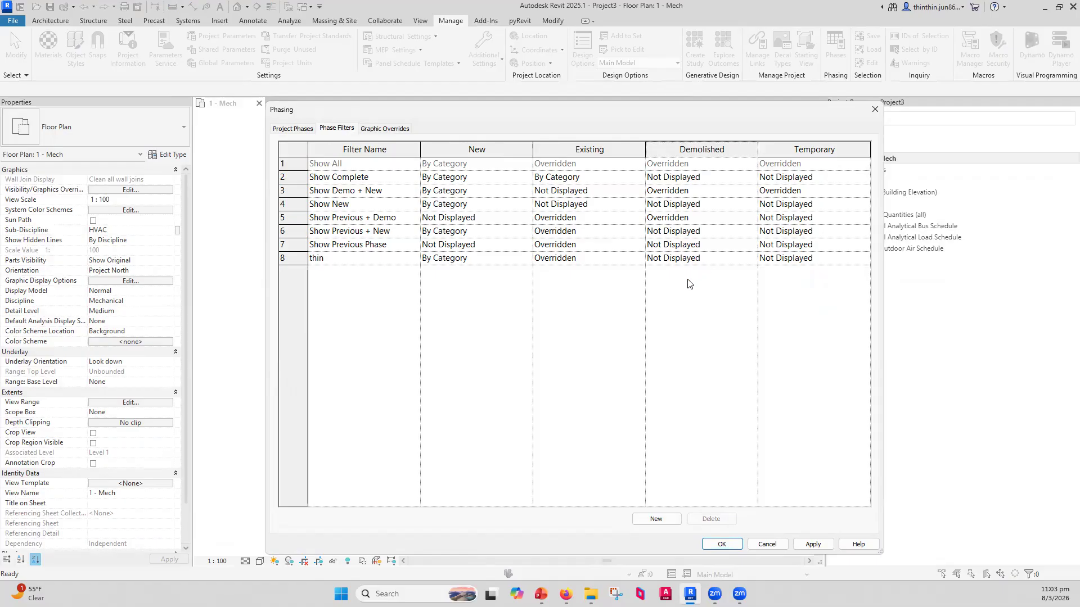
left_click(479, 263)
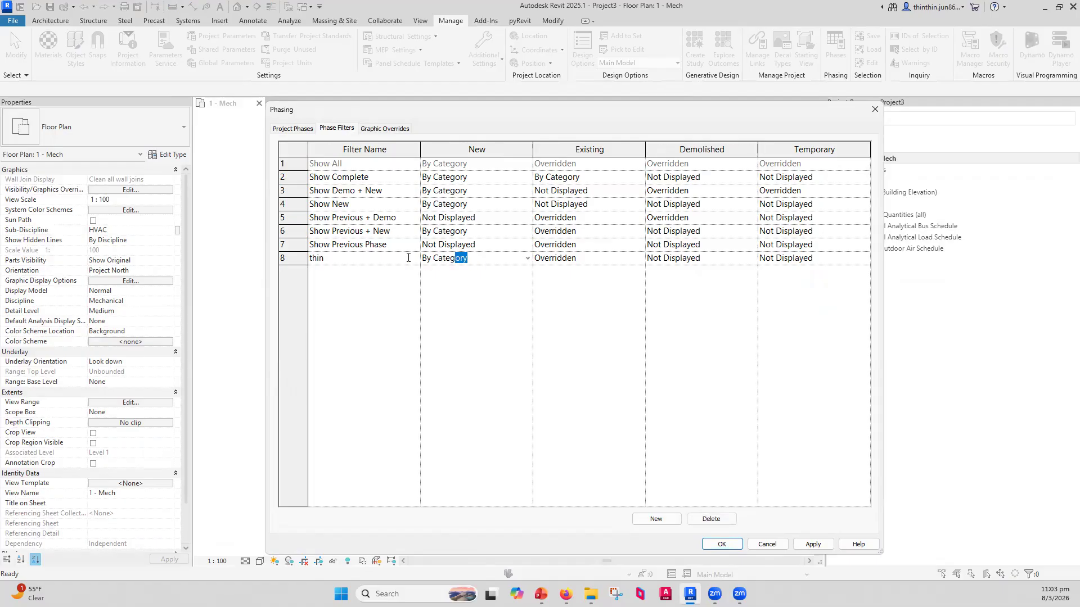
left_click(574, 262)
left_click(706, 262)
left_click(480, 326)
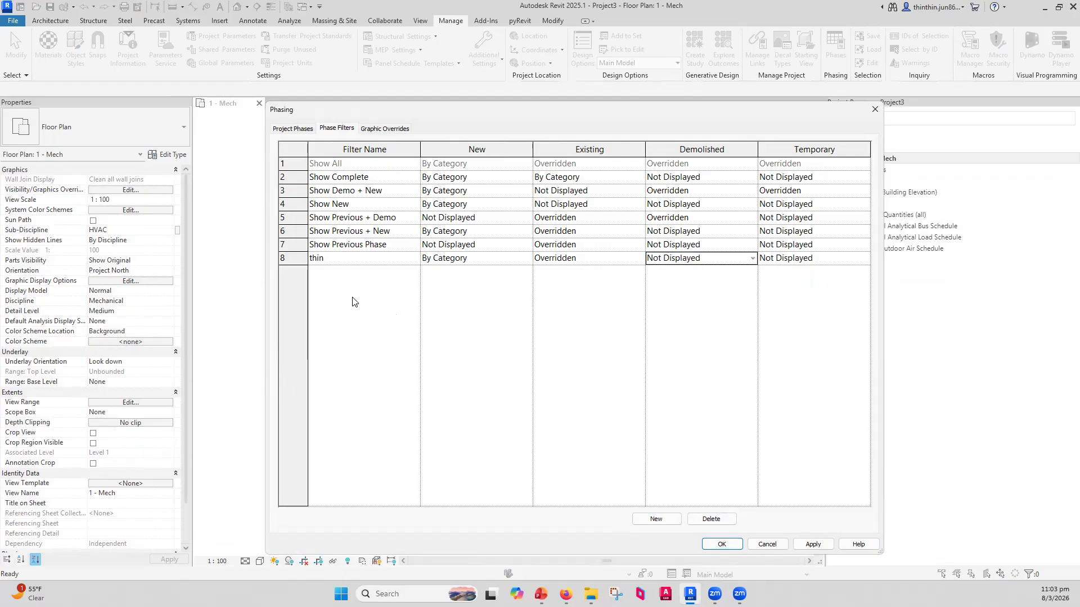
Check the display options for the thin filter's Existing state, and delete the filter.
left_click(294, 260)
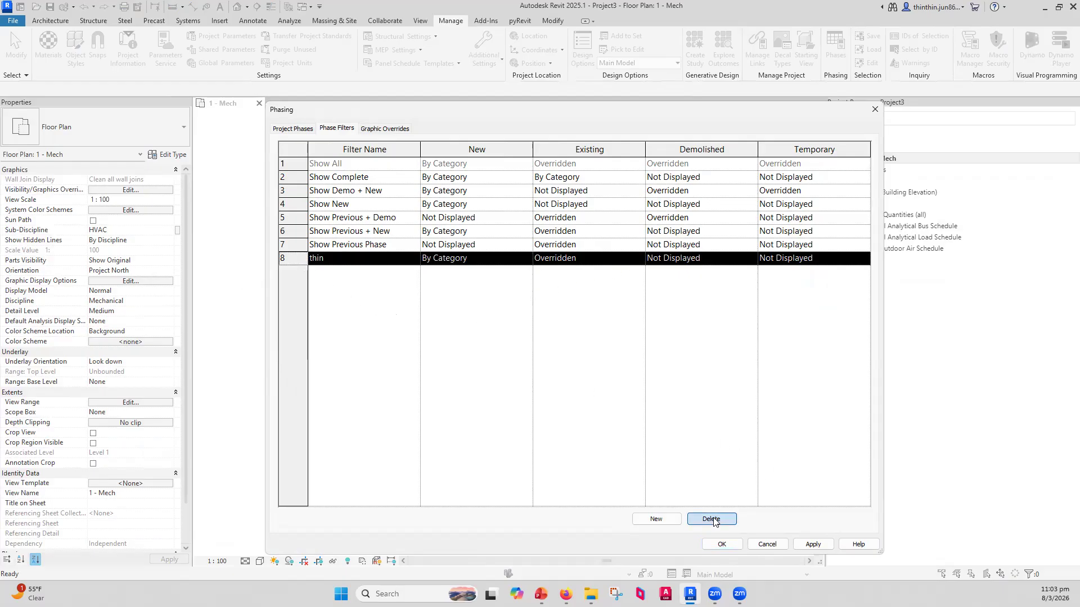
left_click(580, 260)
left_click(580, 261)
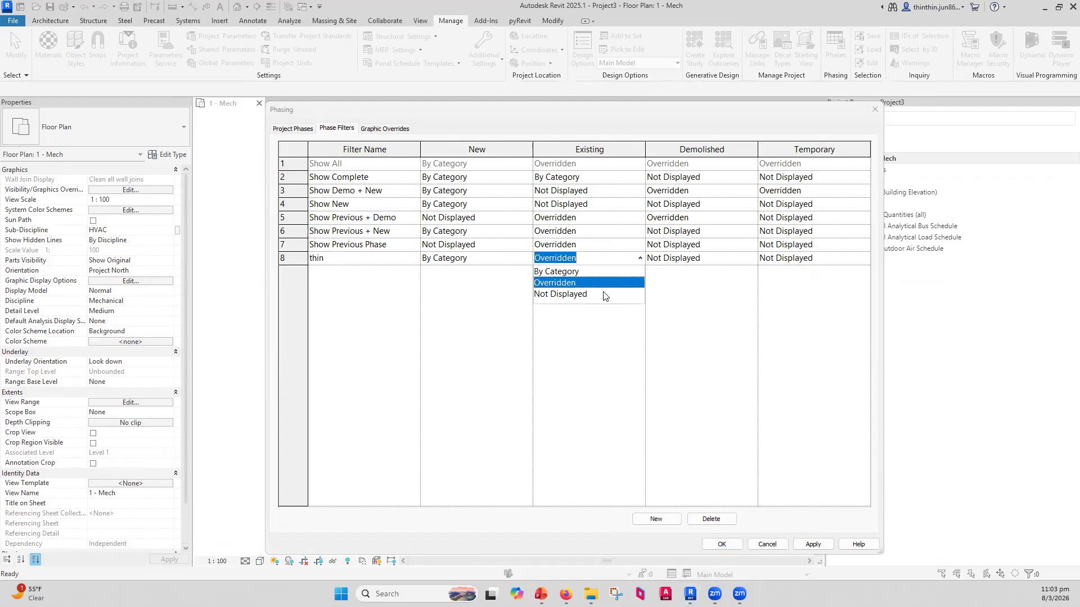
left_click(579, 319)
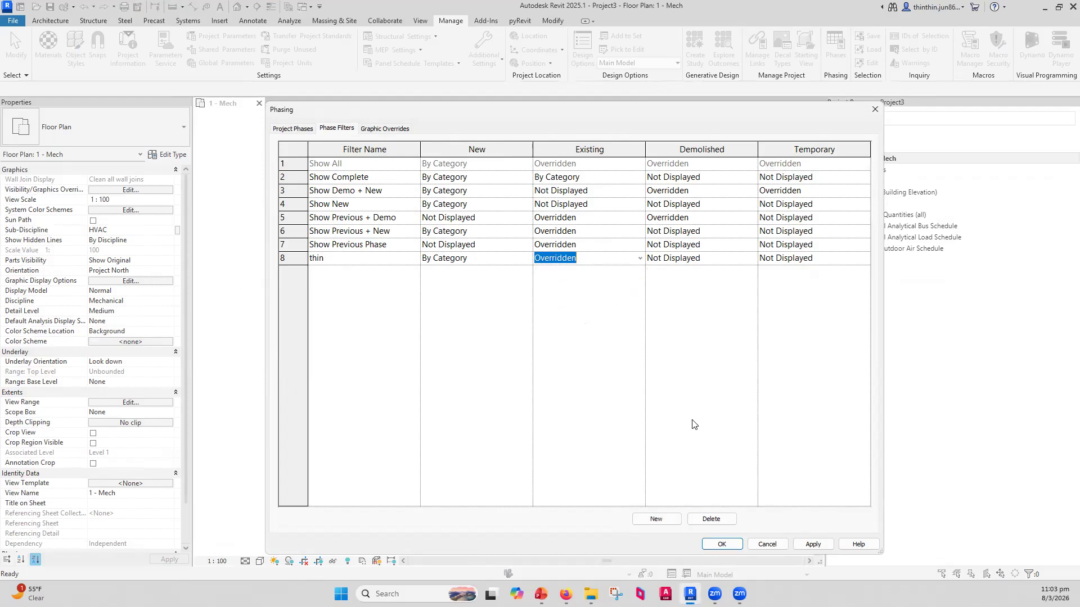
left_click(283, 260)
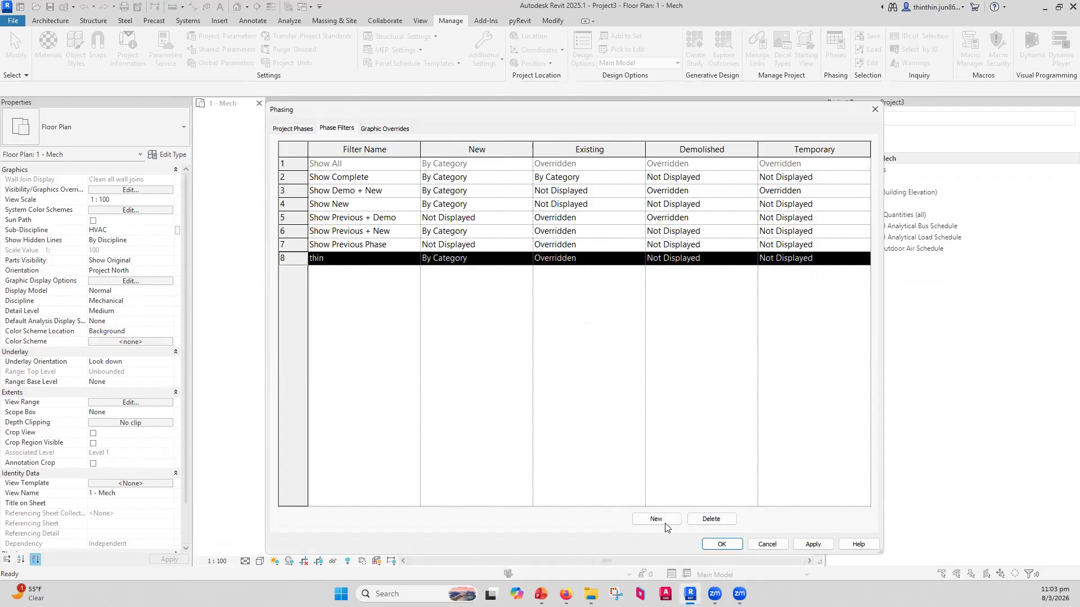
left_click(711, 518)
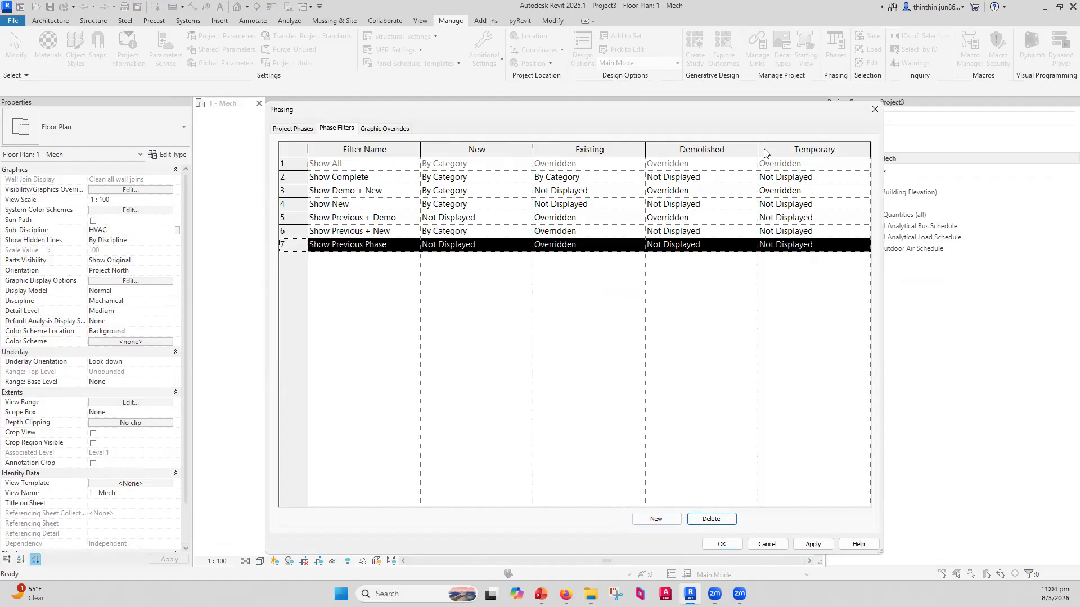
Examine how the Show Complete filter treats new, existing, demolished and temporary elements.
left_click(366, 176)
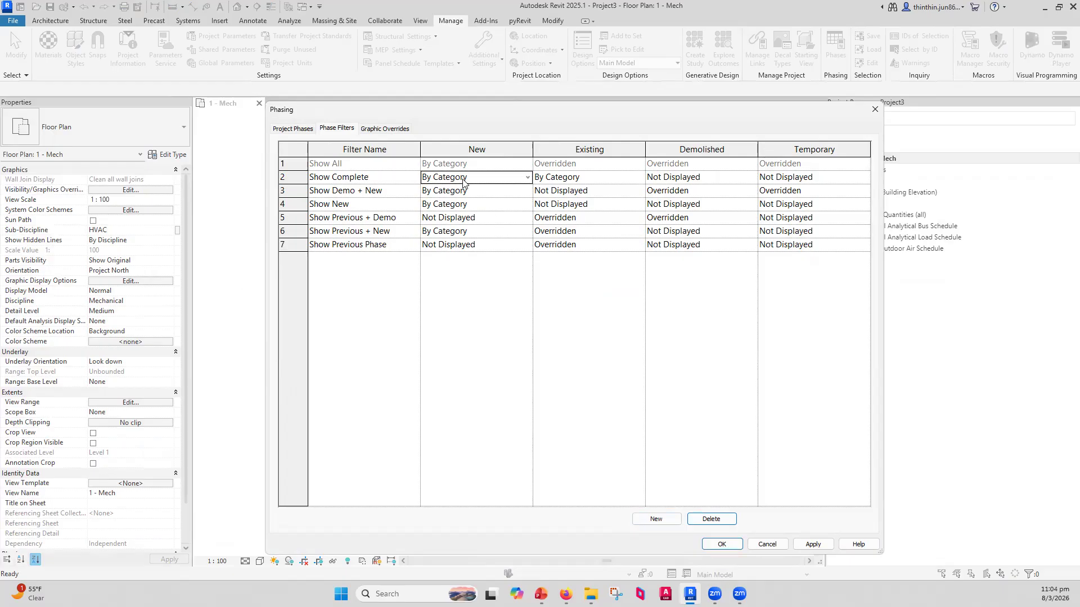
left_click(593, 174)
left_click(784, 177)
left_click(500, 154)
left_click(550, 149)
left_click(498, 179)
left_click(544, 177)
left_click(723, 150)
left_click(812, 152)
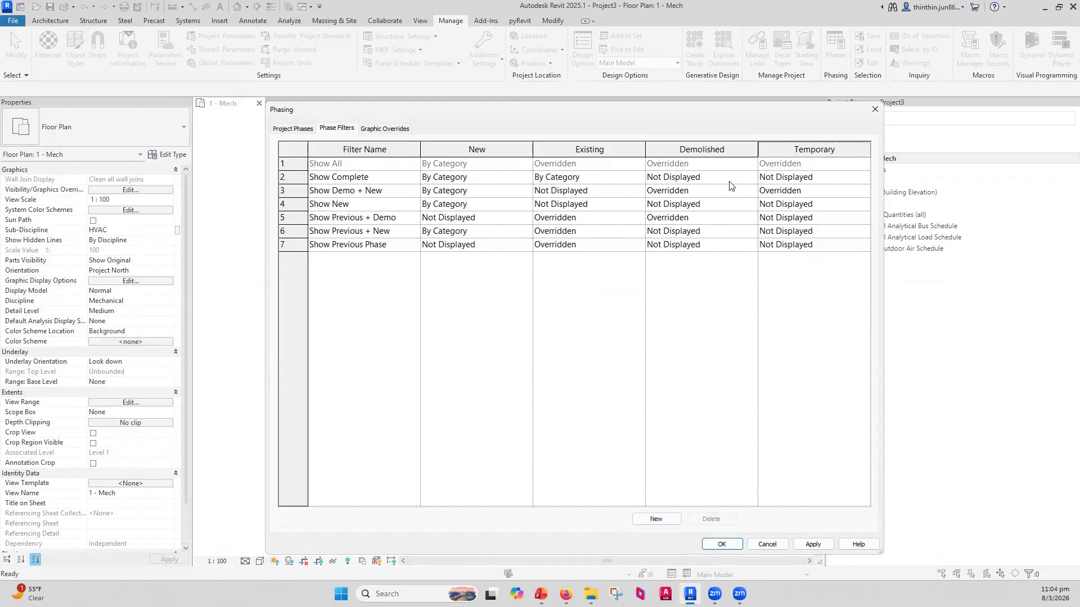
Examine the Show Demo + New filter, comparing its name with its Demolished setting.
left_click(360, 194)
left_click_drag(321, 194, 390, 186)
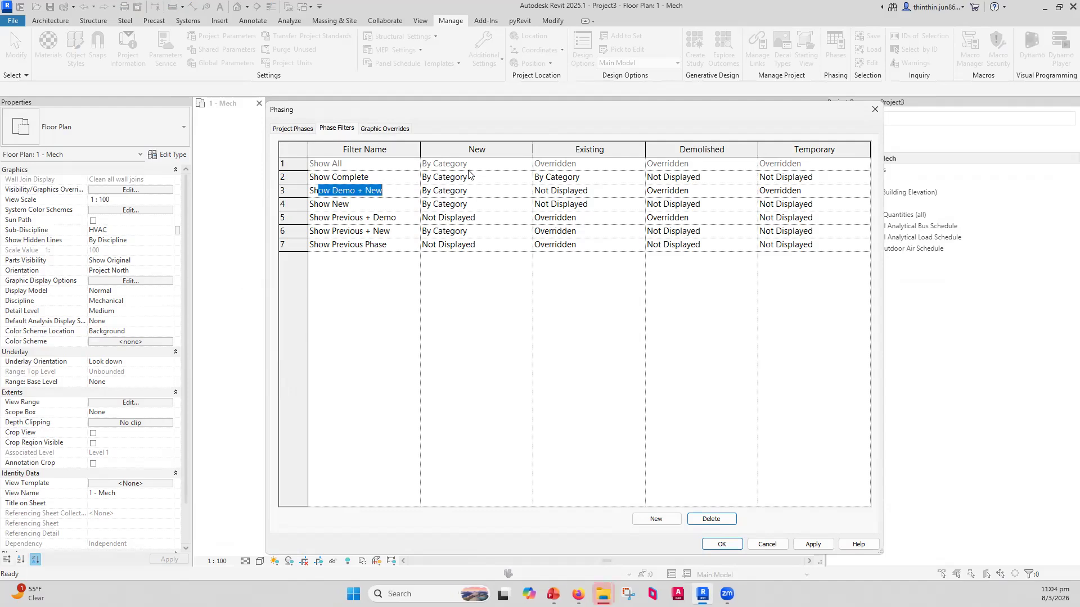
left_click(700, 151)
left_click(700, 191)
left_click(700, 192)
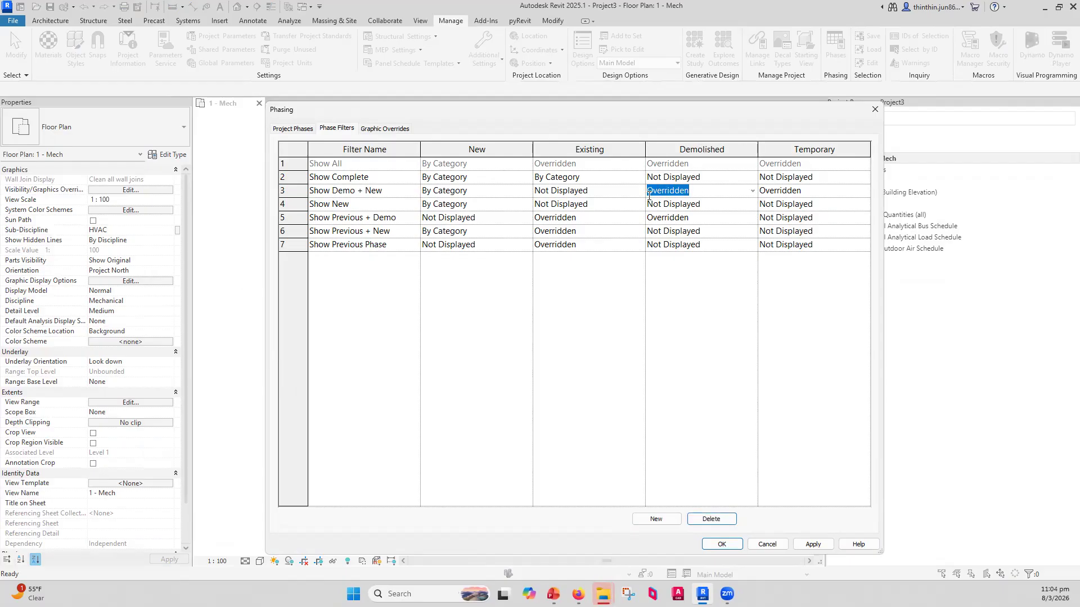
left_click(365, 191)
left_click_drag(383, 192, 366, 191)
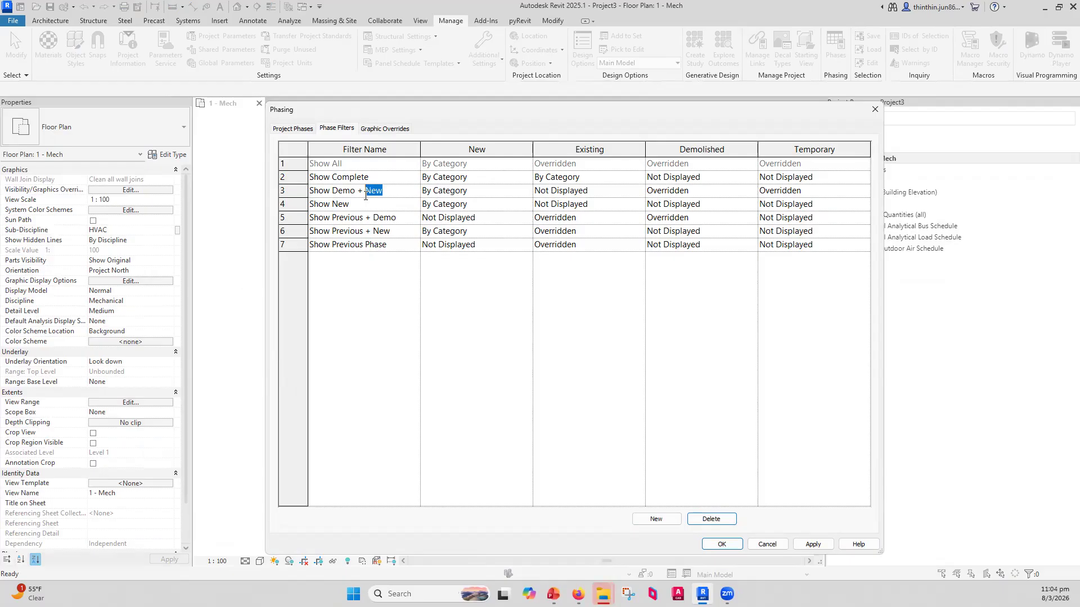
Examine the Show New filter's settings for the New, Existing and Temporary states.
left_click(500, 153)
left_click(474, 205)
left_click_drag(474, 206, 423, 208)
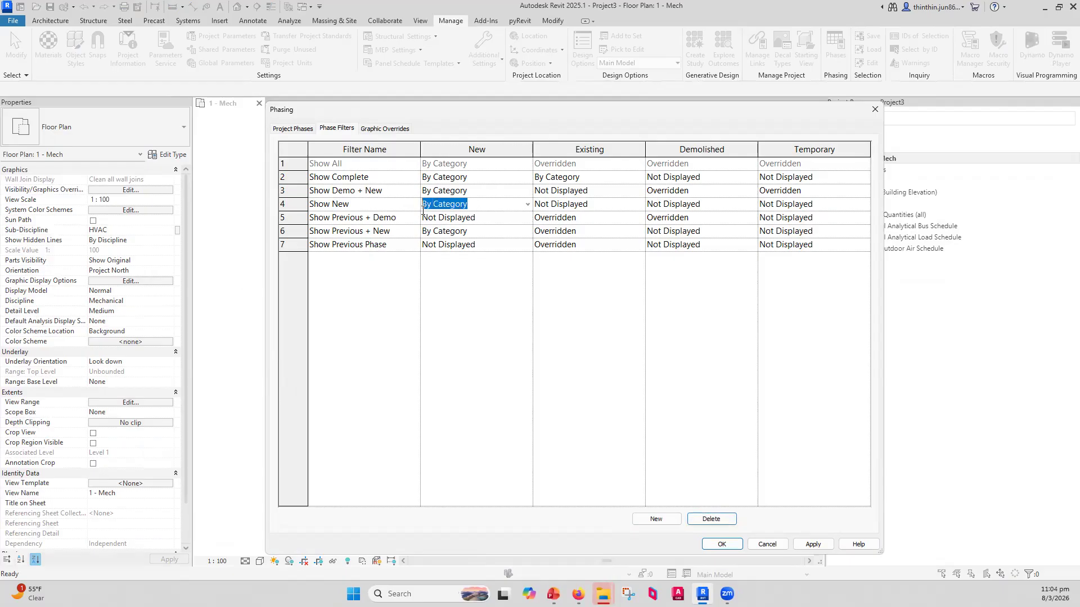
left_click(600, 151)
left_click(595, 203)
left_click_drag(594, 204, 527, 220)
left_click(826, 153)
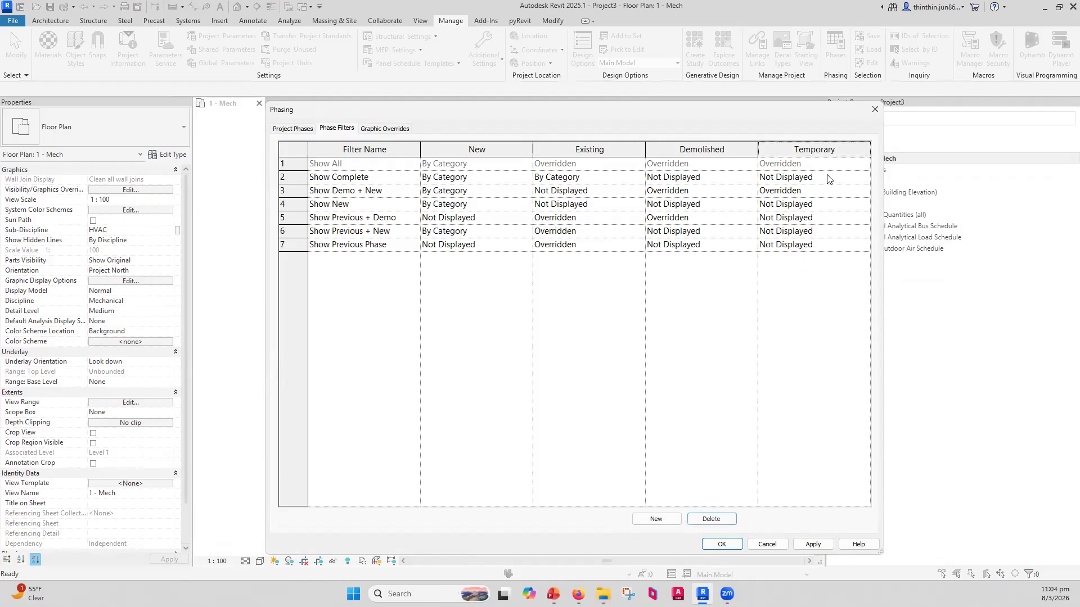
left_click_drag(812, 204, 760, 207)
Compare the Show Demo + New filter with the Show New filter's Existing, Demolished and Temporary settings.
left_click(403, 191)
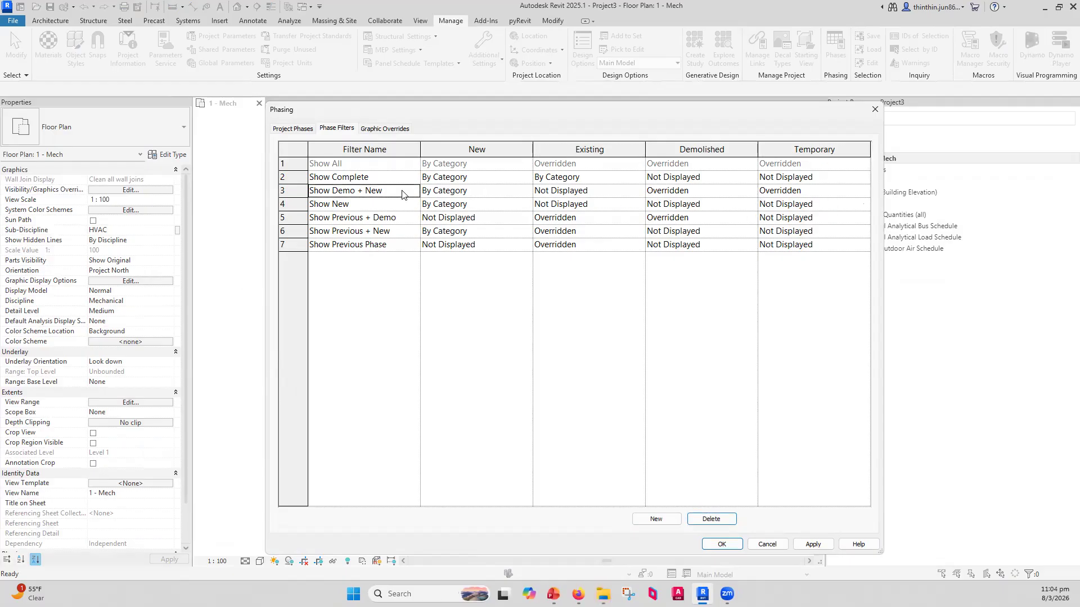
left_click(349, 191)
mouse_move(364, 191)
left_mouse_down()
mouse_move(387, 188)
mouse_move(350, 204)
left_mouse_up()
left_click(342, 205)
left_click(576, 205)
left_click(682, 203)
left_click(784, 214)
Examine how the Show Previous + Demo filter treats new, existing, demolished and temporary elements.
left_click(369, 219)
left_click_drag(332, 217, 362, 220)
left_click(594, 153)
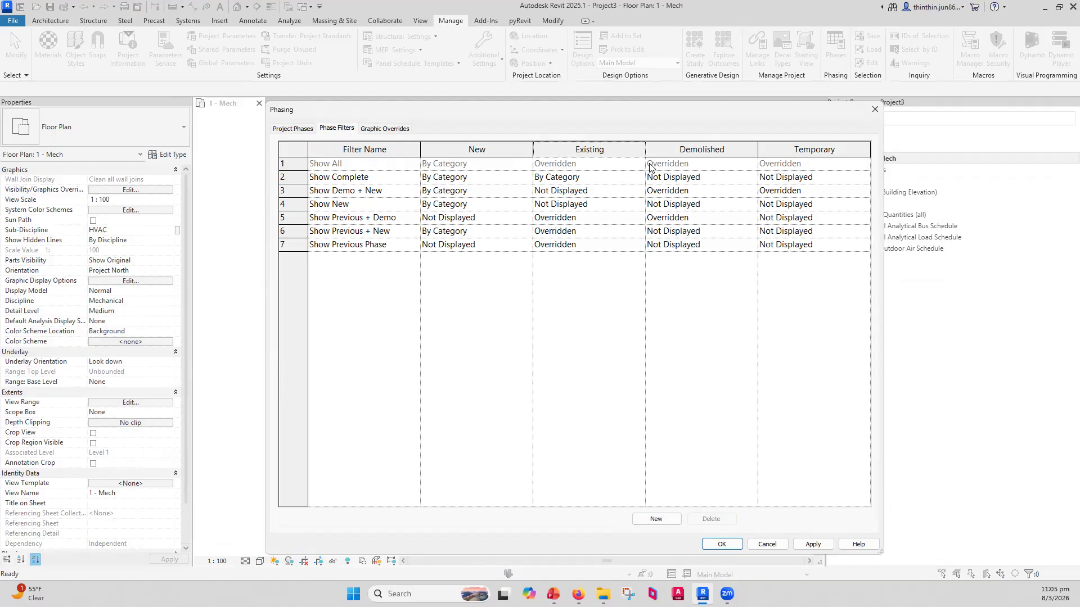
key("ctrl")
left_click(367, 219)
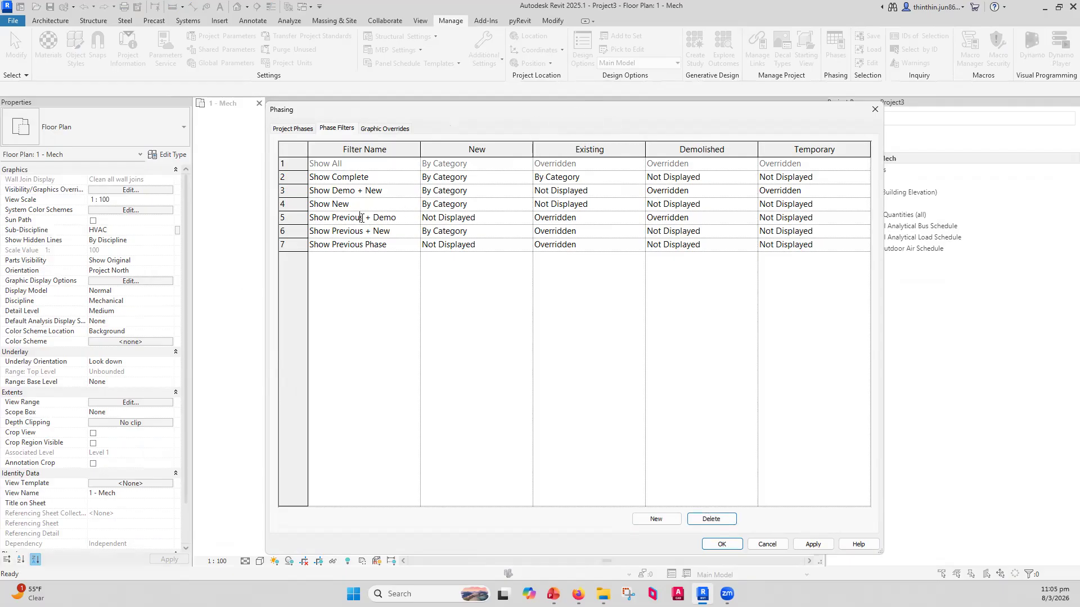
left_click_drag(373, 217, 395, 218)
left_click(495, 219)
left_click(603, 218)
left_click(603, 215)
left_click(709, 216)
left_click(706, 216)
left_click(832, 219)
Examine the Show Previous + New filter's display setting for each phase status.
left_click(358, 244)
left_click(359, 233)
left_click_drag(363, 233, 403, 234)
left_click(444, 233)
left_click(575, 233)
left_click(710, 230)
left_click(788, 232)
Examine the Show Previous Phase filter's display setting for each phase status.
left_click(591, 236)
left_click(588, 243)
left_click(492, 246)
left_click(694, 245)
left_click(792, 248)
left_click(387, 246)
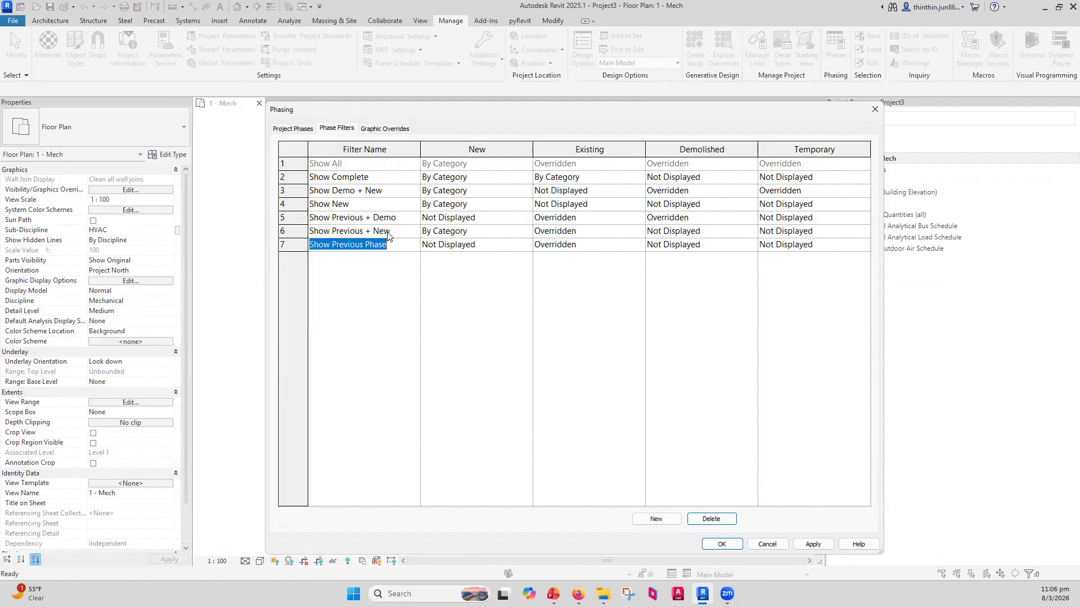
Recheck the Show New, Show Demo + New, Show Complete and Show All filters, and accept the Phasing settings.
left_click(391, 204)
left_click(392, 191)
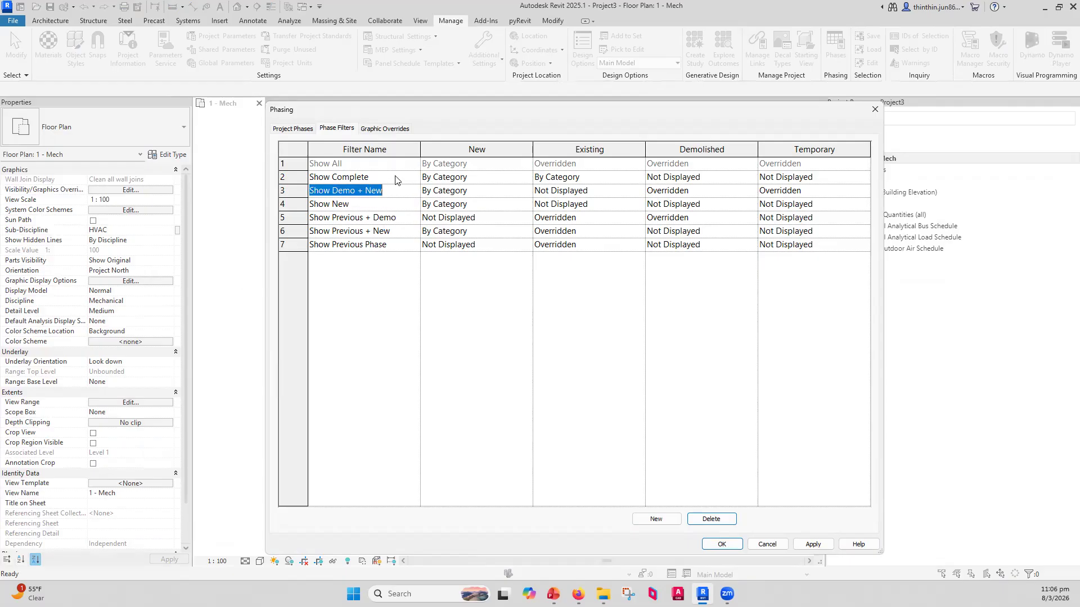
left_click(396, 178)
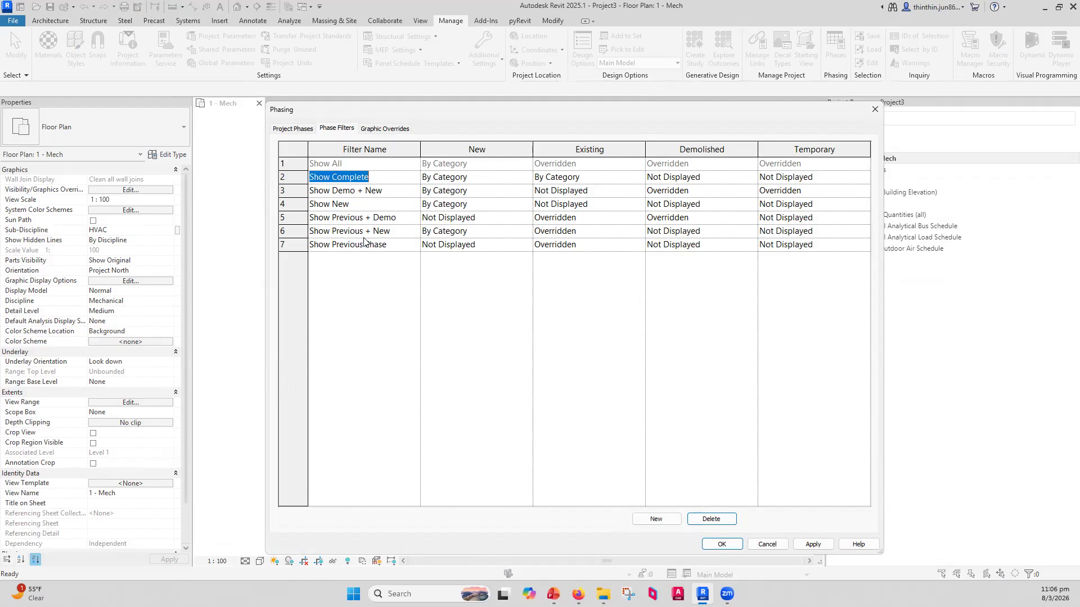
left_click(322, 164)
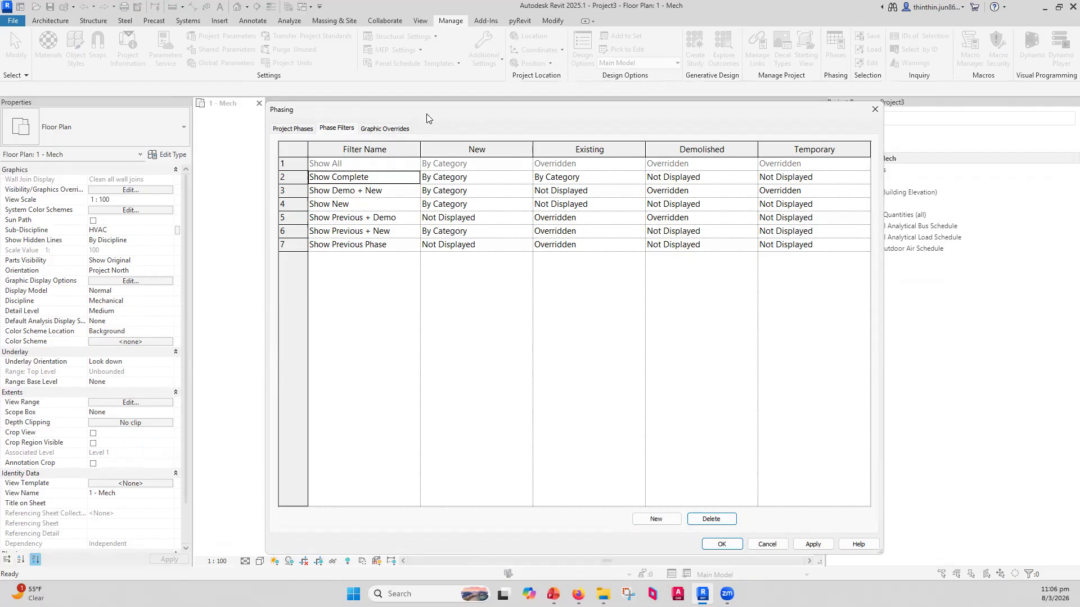
left_click(713, 543)
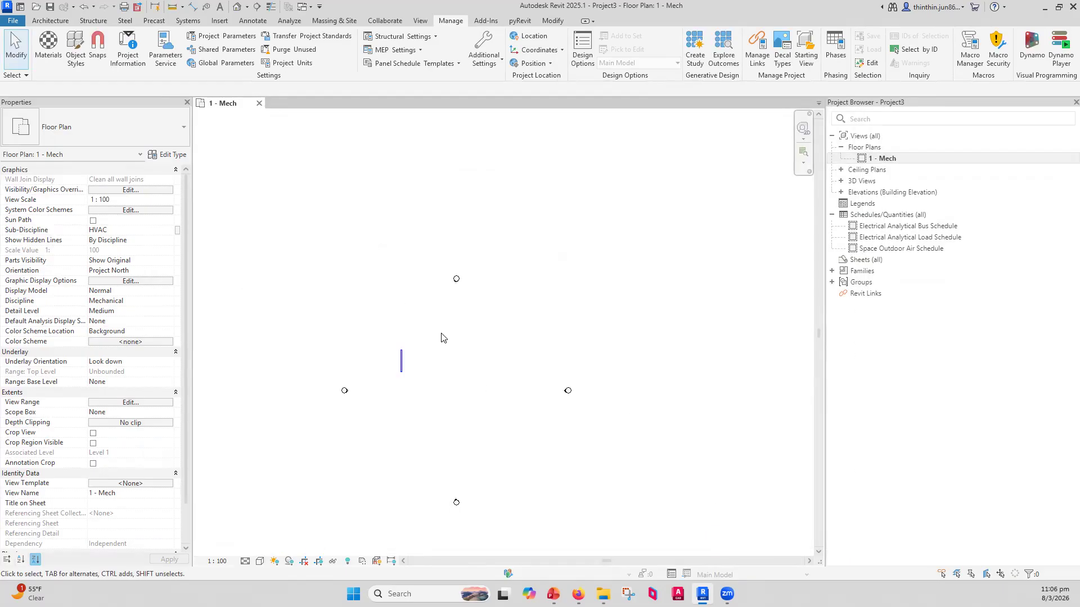
Expand the floor plan view's Phase Filter options and capture a screenshot of the view's Phasing properties.
middle_click_drag(451, 387, 435, 350)
scroll(142, 470, "down", 2)
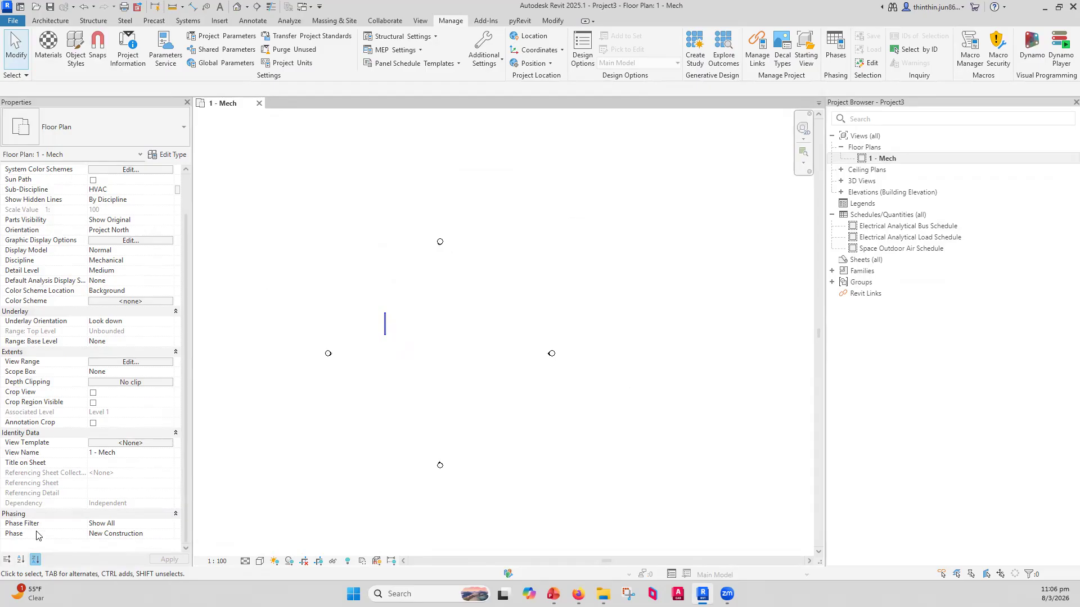
left_click(165, 523)
left_click(168, 525)
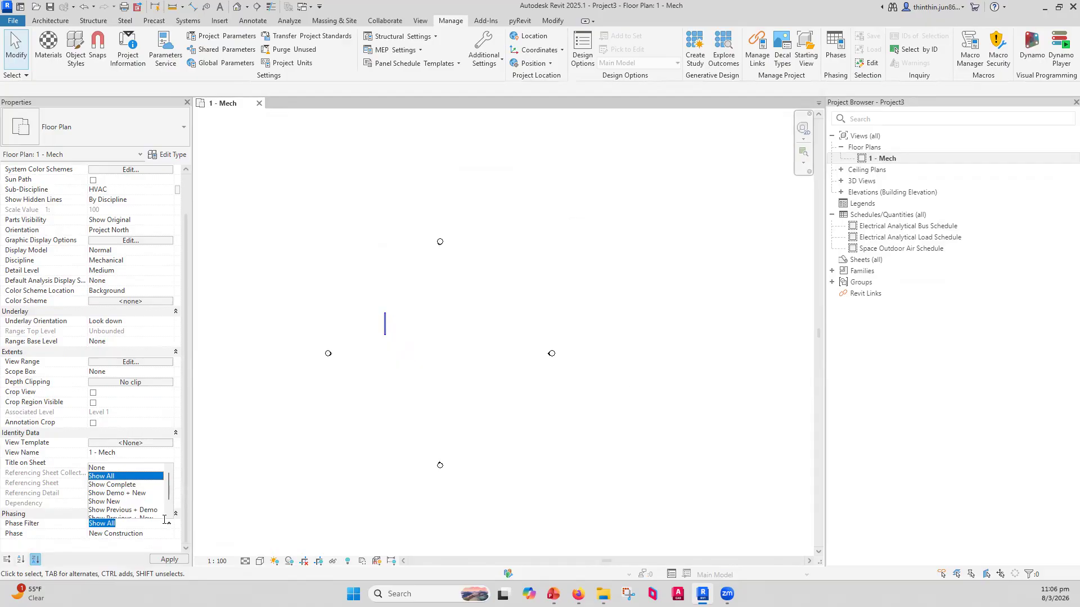
key("super+shift+s")
left_click_drag(193, 449, 3, 544)
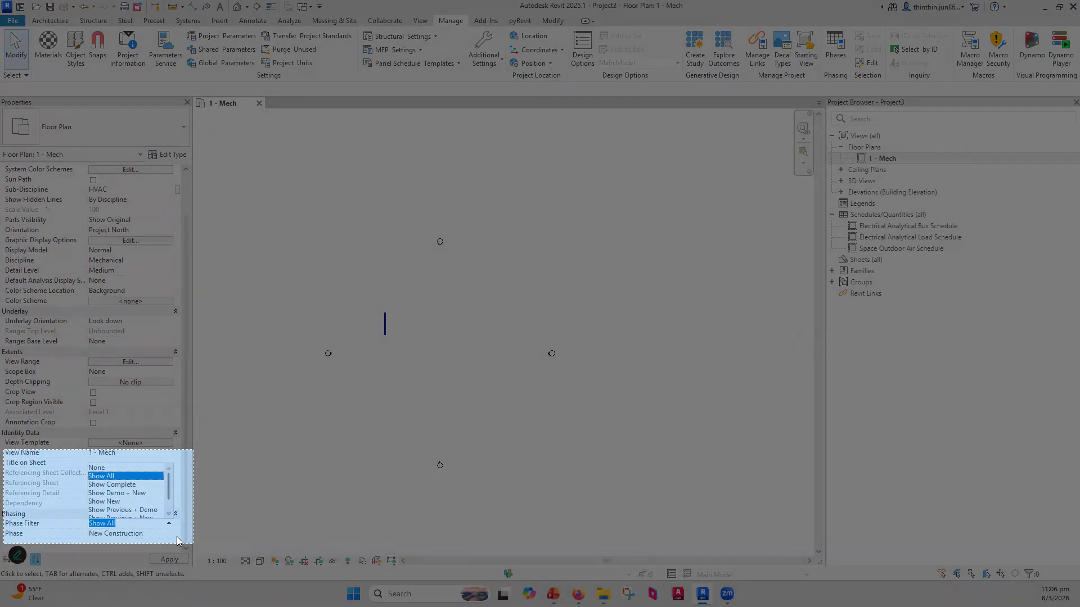
Switch to PowerPoint, paste the captured Phase Filter list onto slide 23, and place it smaller beside the Phase Filters table image.
left_click(540, 571)
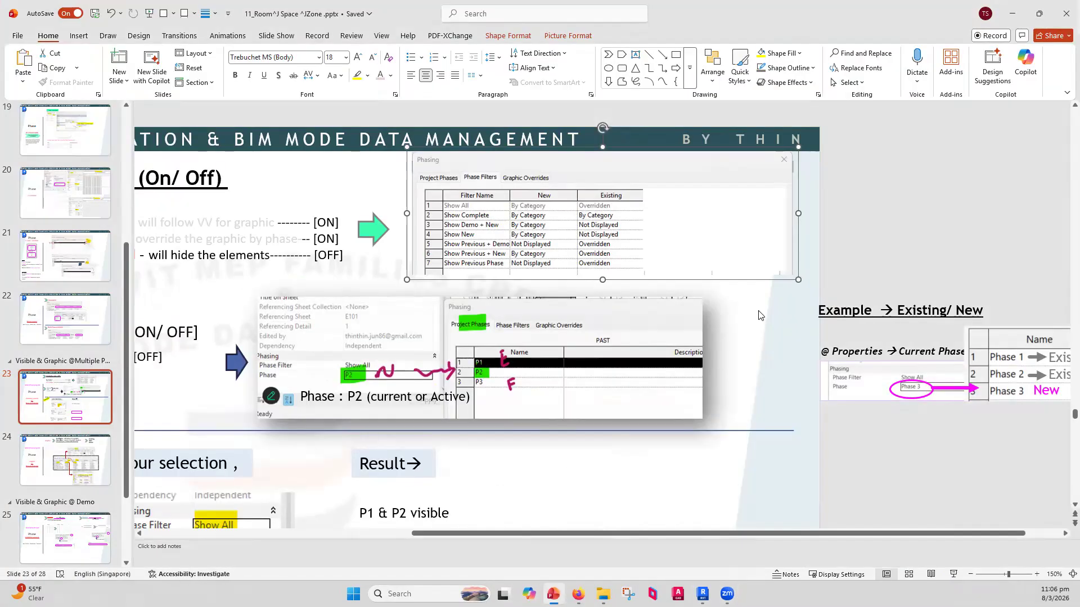
left_click(852, 216)
key("ctrl+v")
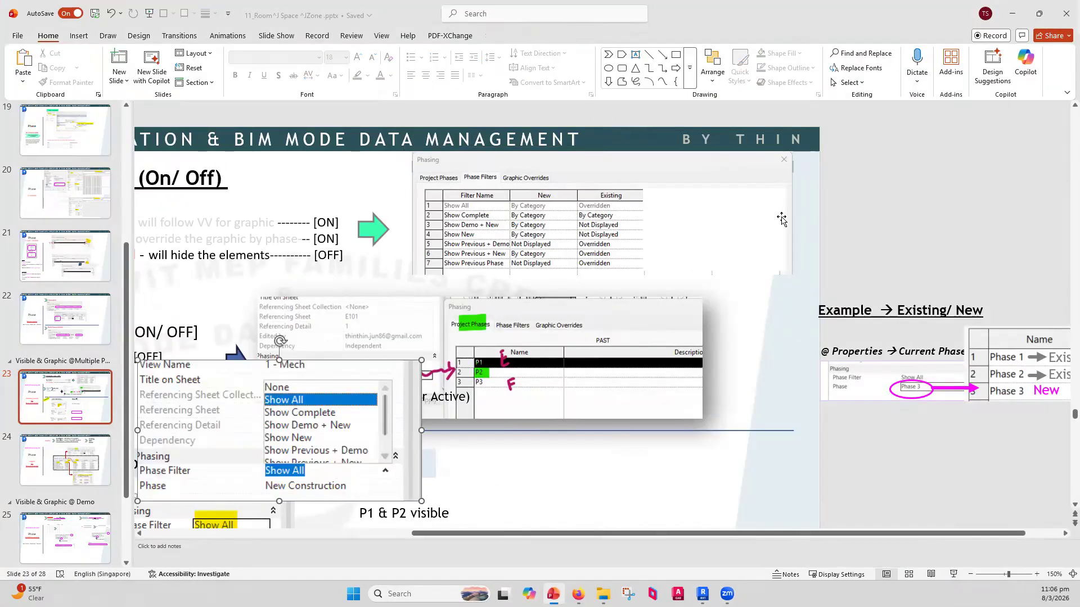
left_click_drag(241, 437, 765, 227)
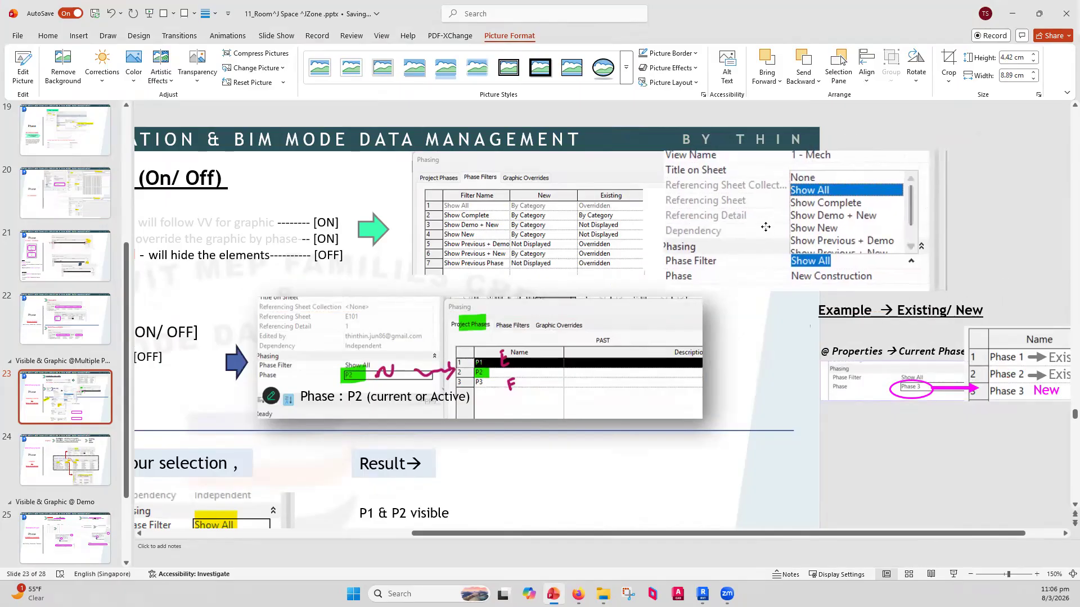
left_click_drag(949, 152, 948, 179)
Select the blank shape covering part of the Phase Filters table image to check it, and clear the selection.
left_click(700, 215)
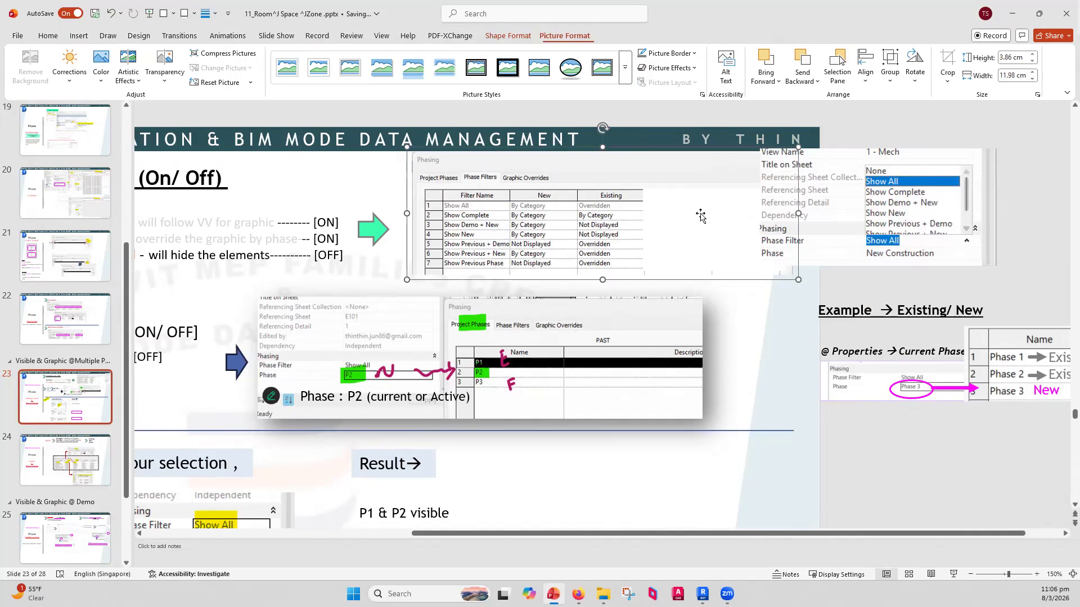
left_click(700, 215)
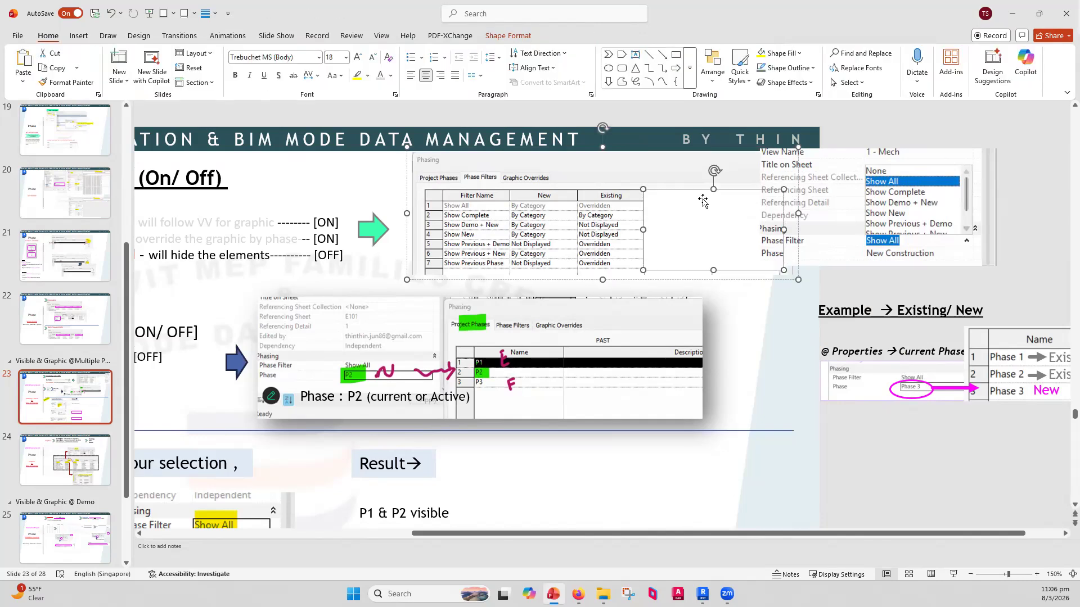
left_click(821, 199)
scroll(793, 227, "down", 5, "ctrl")
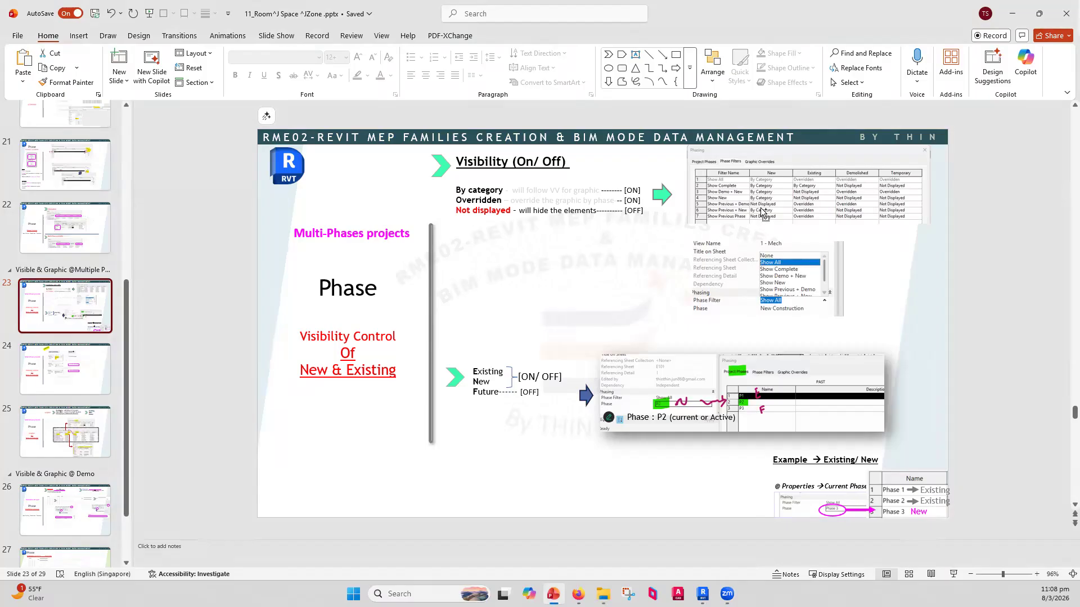
Start the Rectangle shape for outlining the Phase Filter list in the pasted properties screenshot.
scroll(764, 213, "up", 3, "ctrl")
scroll(760, 209, "up", 1)
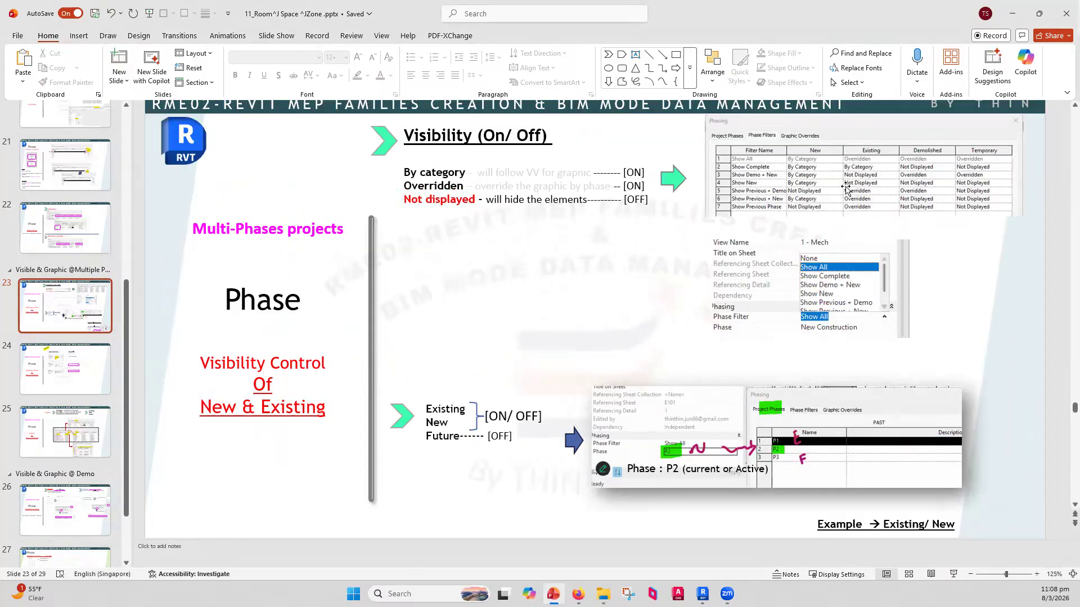
left_click(844, 188)
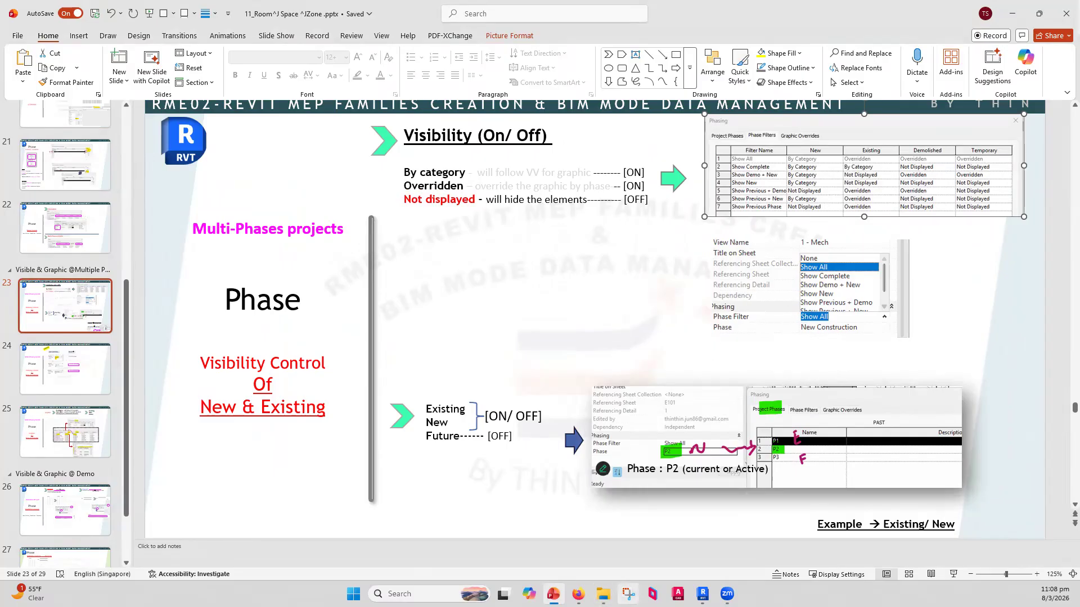
scroll(786, 342, "up", 3, "ctrl")
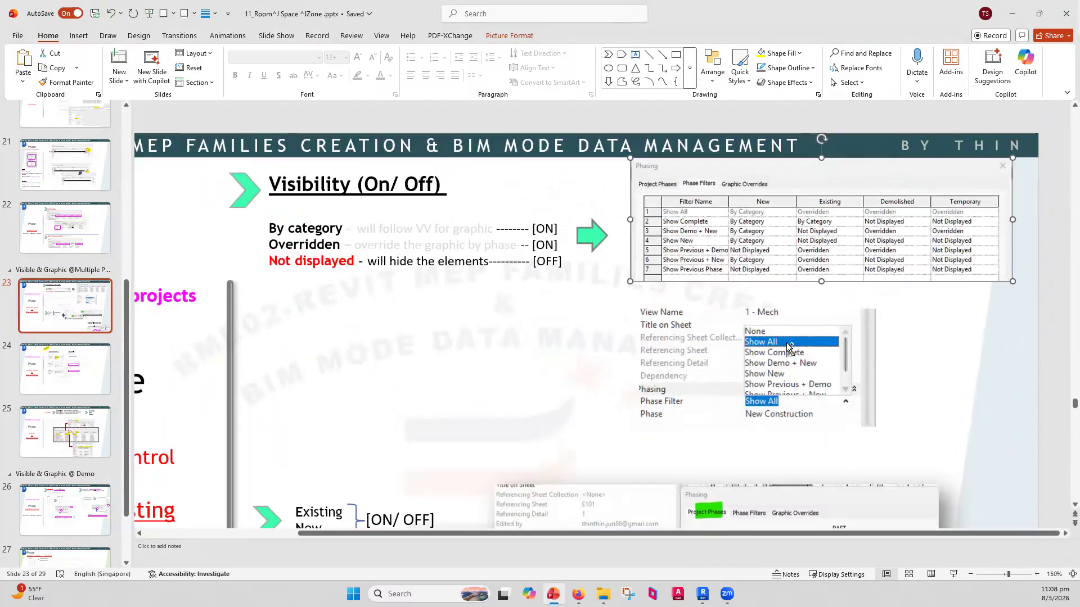
left_click(676, 55)
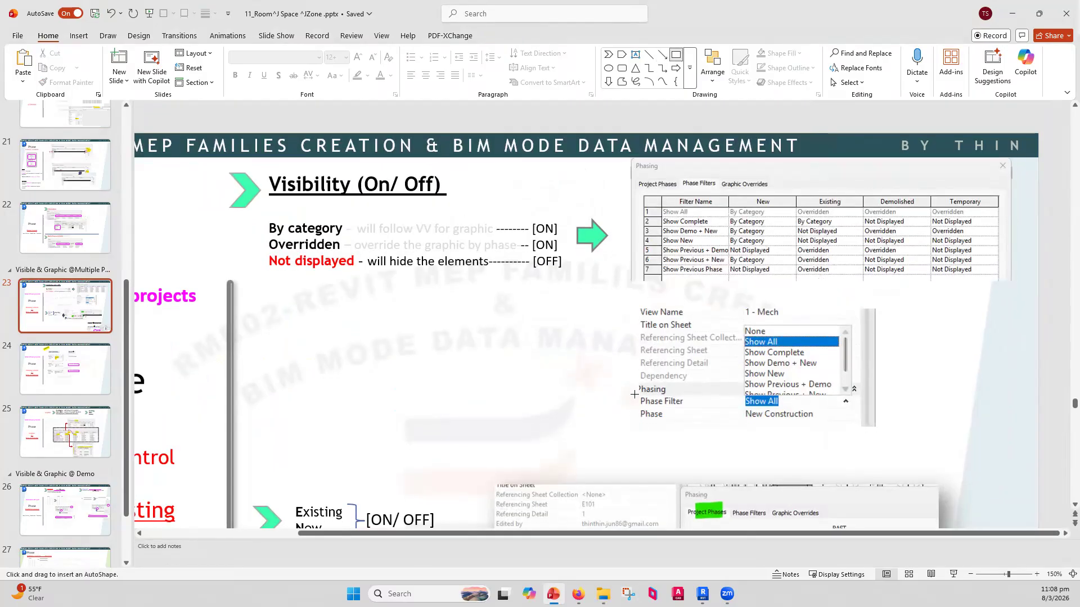
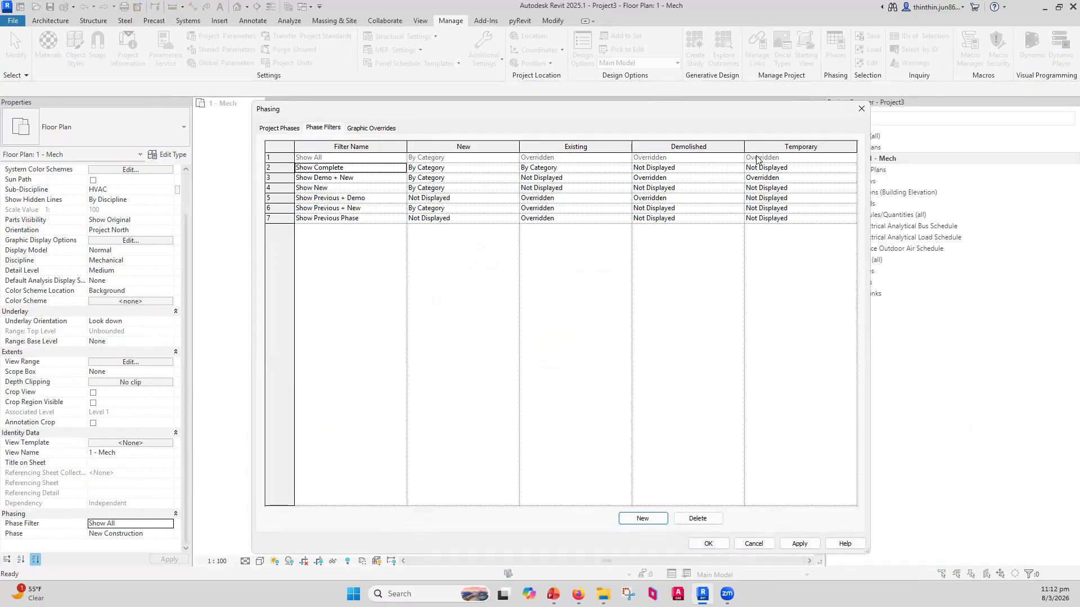
Close the Phasing settings and draw a vertical rectangular duct about 5700 mm long in the 1 - Mech plan.
left_click(861, 109)
middle_click_drag(444, 315, 447, 310)
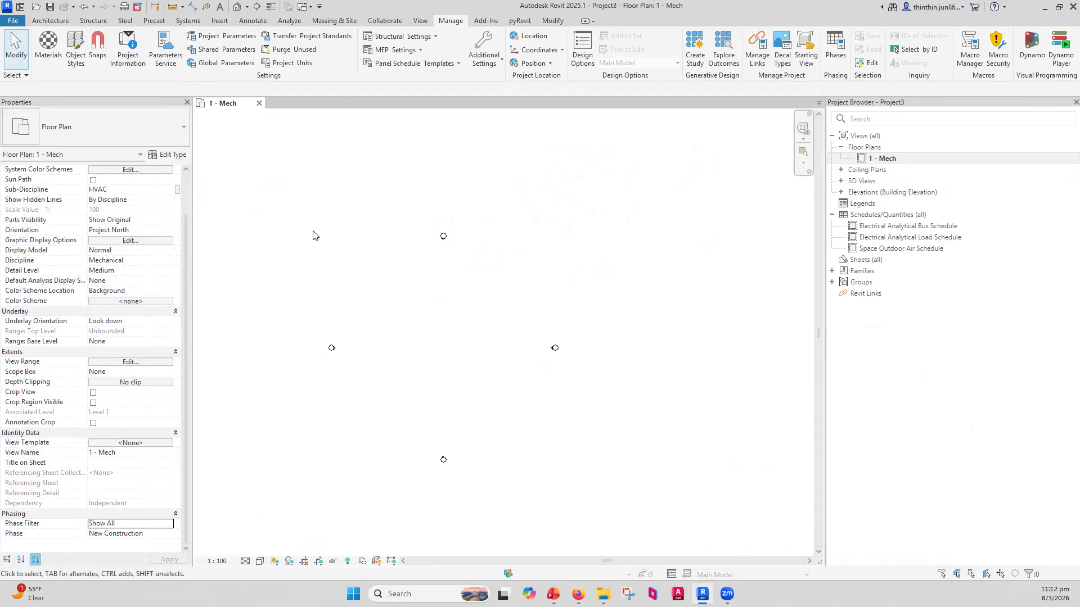
key("d")
key("t")
scroll(362, 337, "up", 3)
left_click(383, 296)
left_click(383, 355)
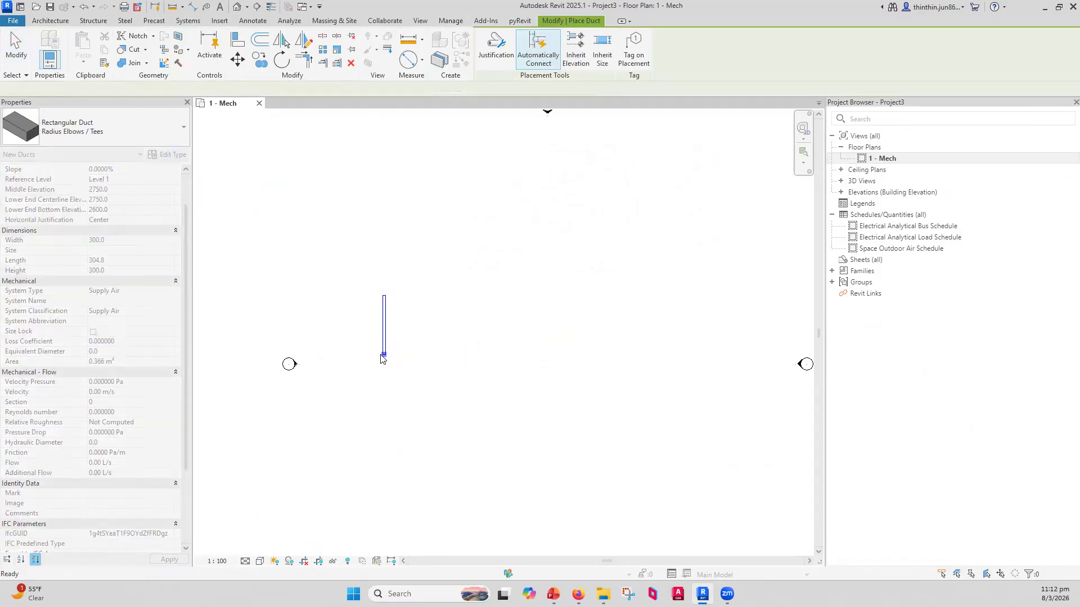
key("Escape")
key("Escape")
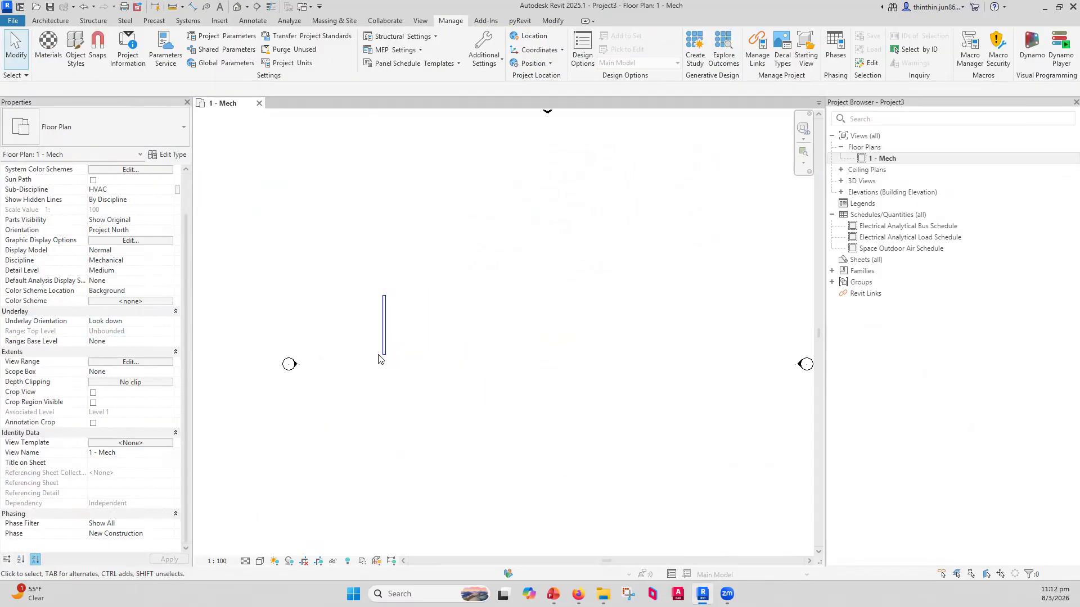
left_click(554, 594)
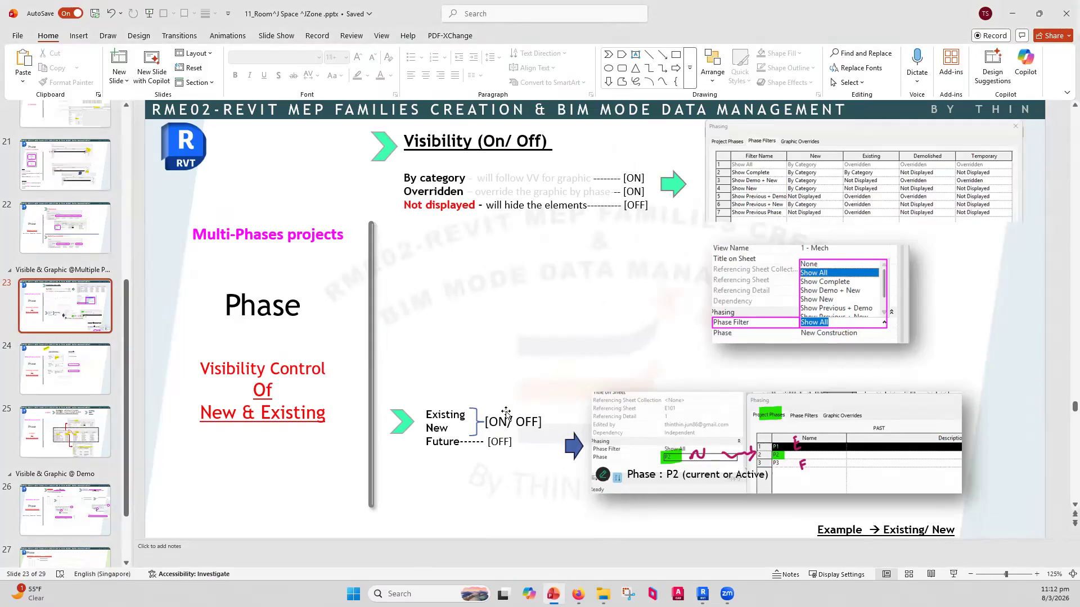
left_click(1013, 13)
Set the vertical duct's Phase Created to Existing.
left_click(392, 330)
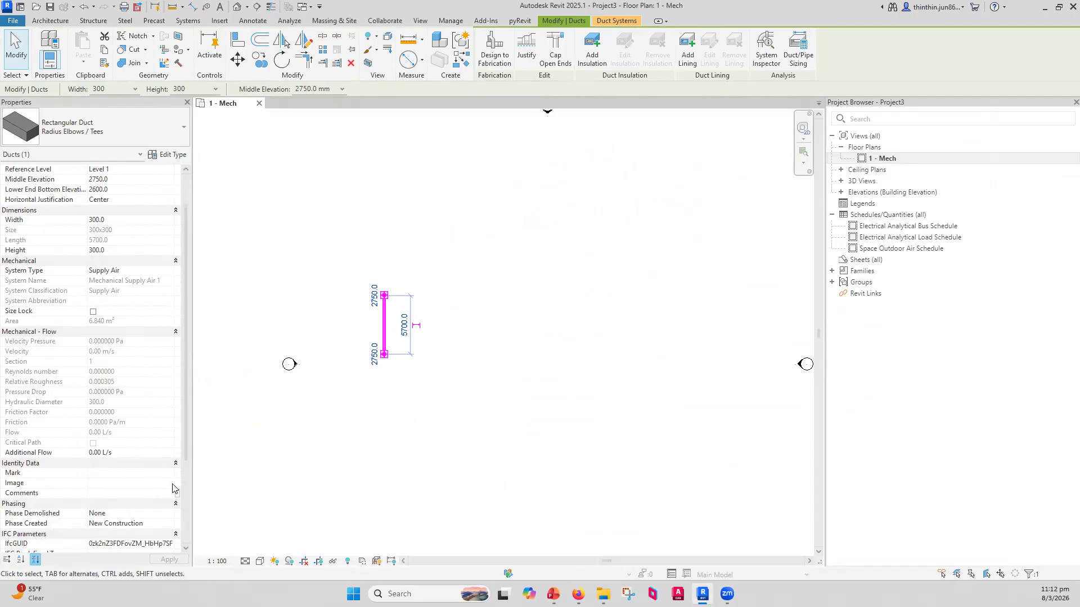
left_click(164, 524)
left_click(163, 524)
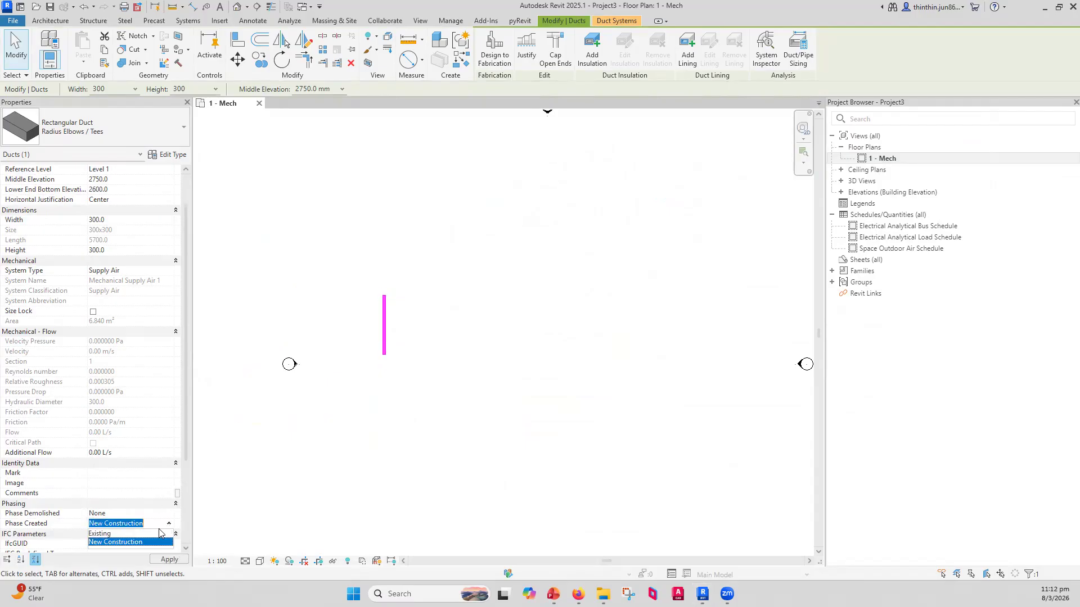
left_click(123, 534)
key("Escape")
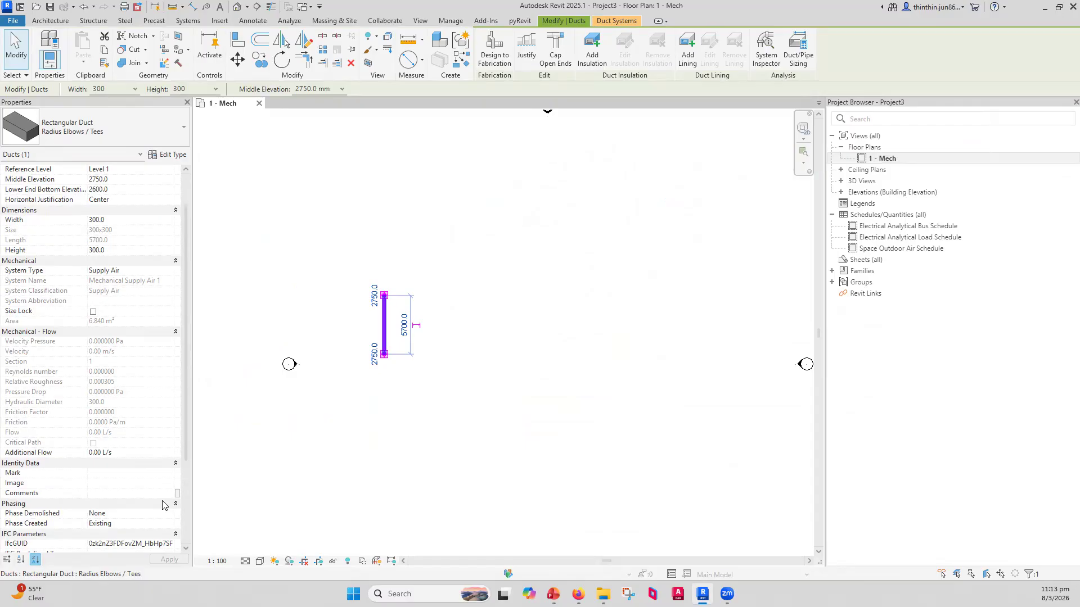
left_click(264, 477)
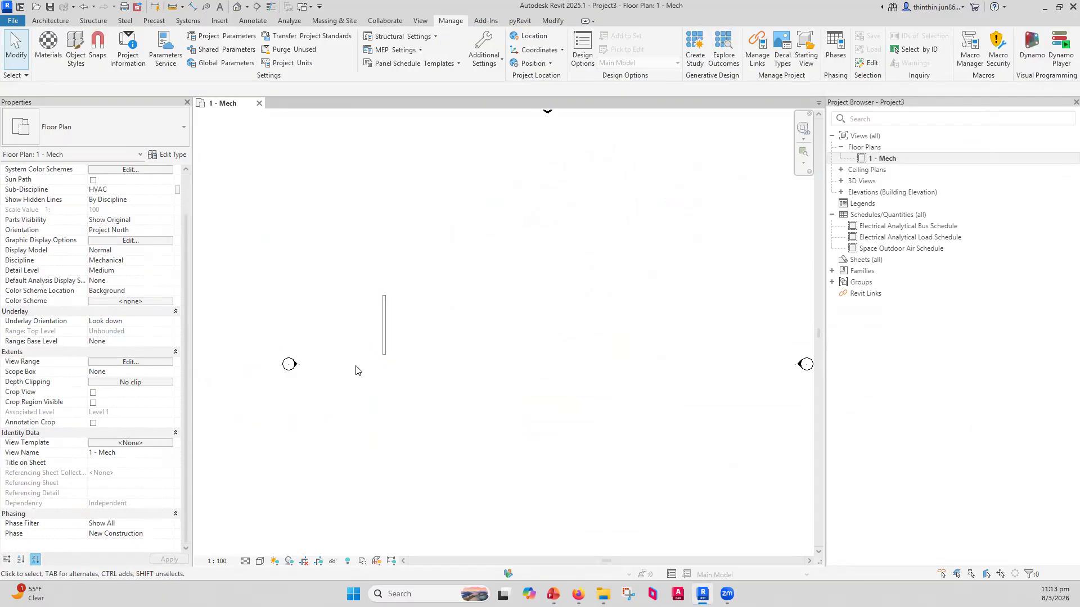
Copy the existing-phase duct horizontally to the right so two parallel ducts stand side by side.
left_click(384, 346)
middle_click_drag(393, 349, 384, 353)
scroll(384, 354, "up", 3)
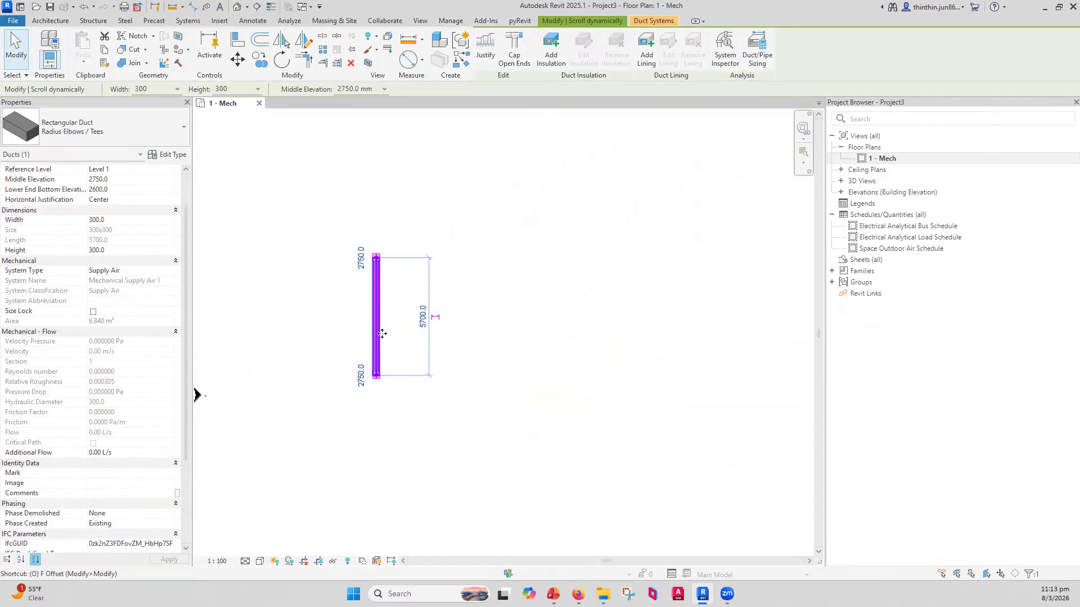
left_click(426, 324)
left_click_drag(414, 298, 346, 349)
key("c")
key("o")
left_click(382, 336)
left_click(450, 340)
key("Escape")
key("Escape")
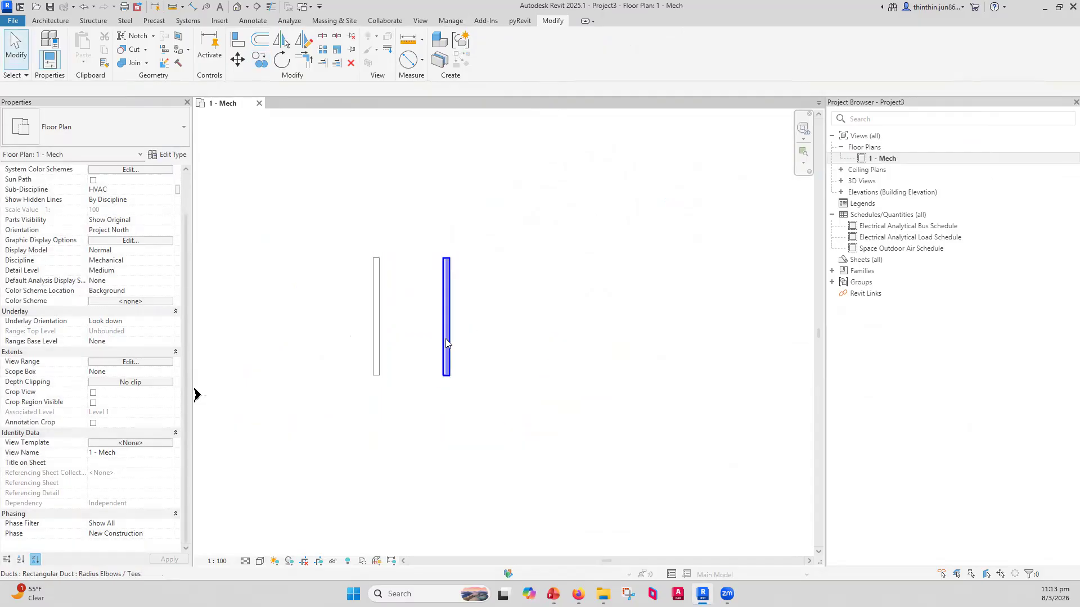
Set the copied duct's Phase Created to New Construction.
left_click(447, 343)
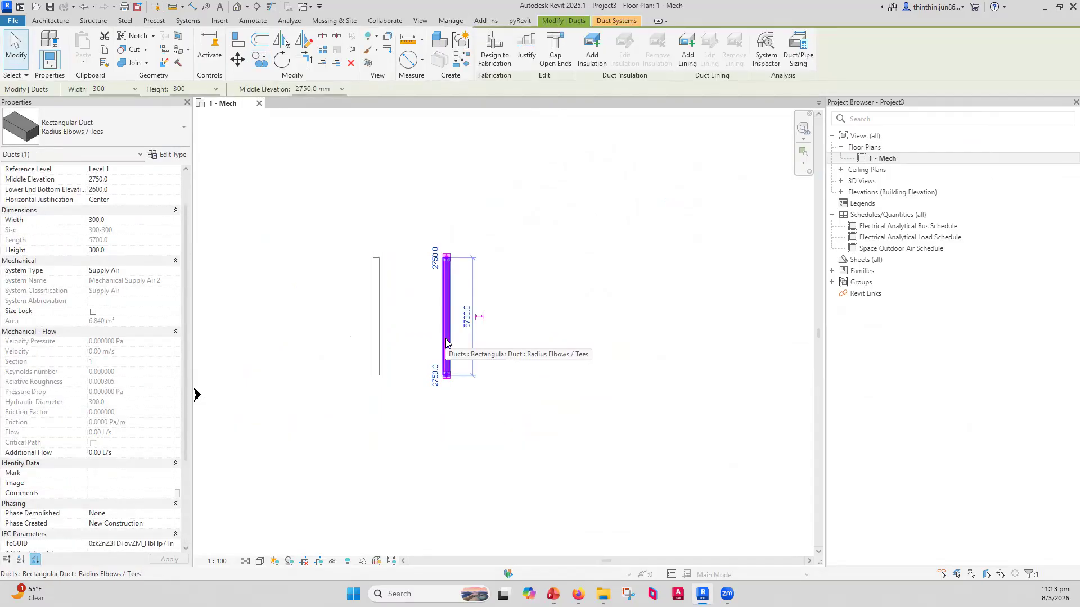
left_click(147, 524)
left_click(284, 488)
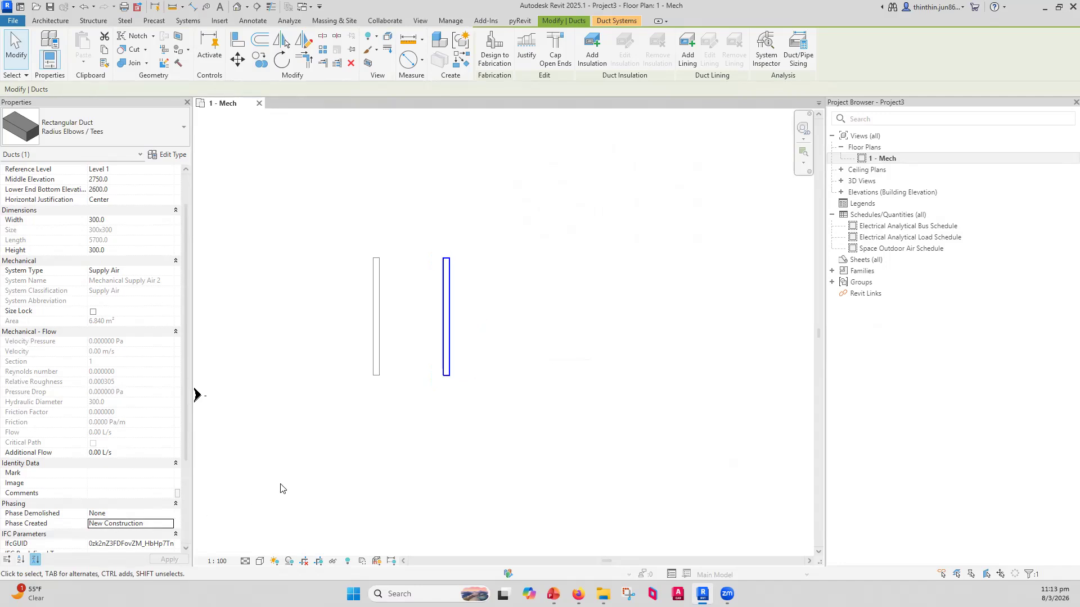
left_click(446, 362)
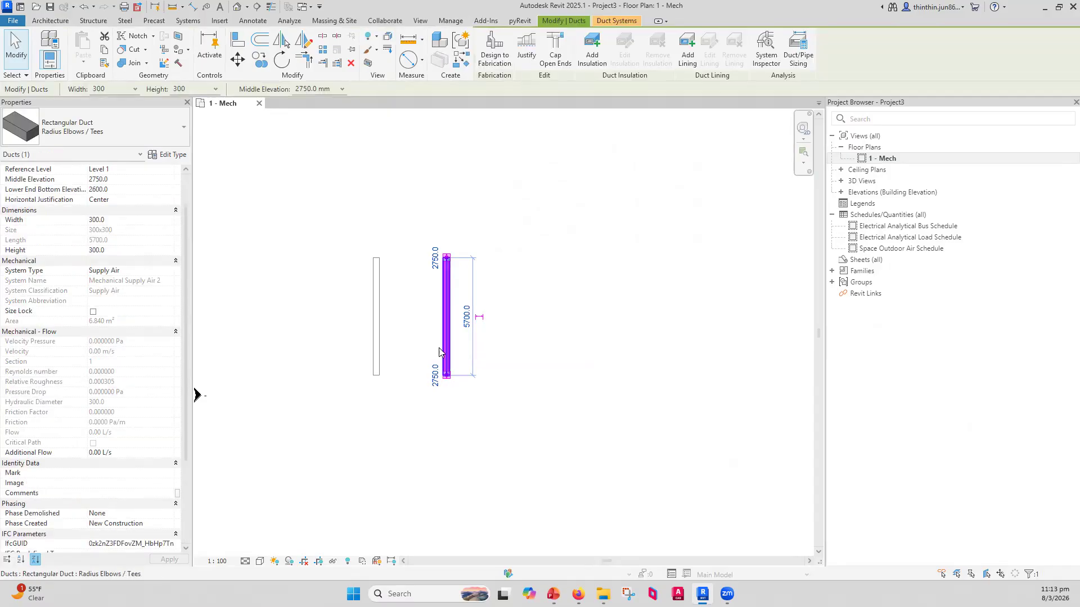
left_click(423, 360)
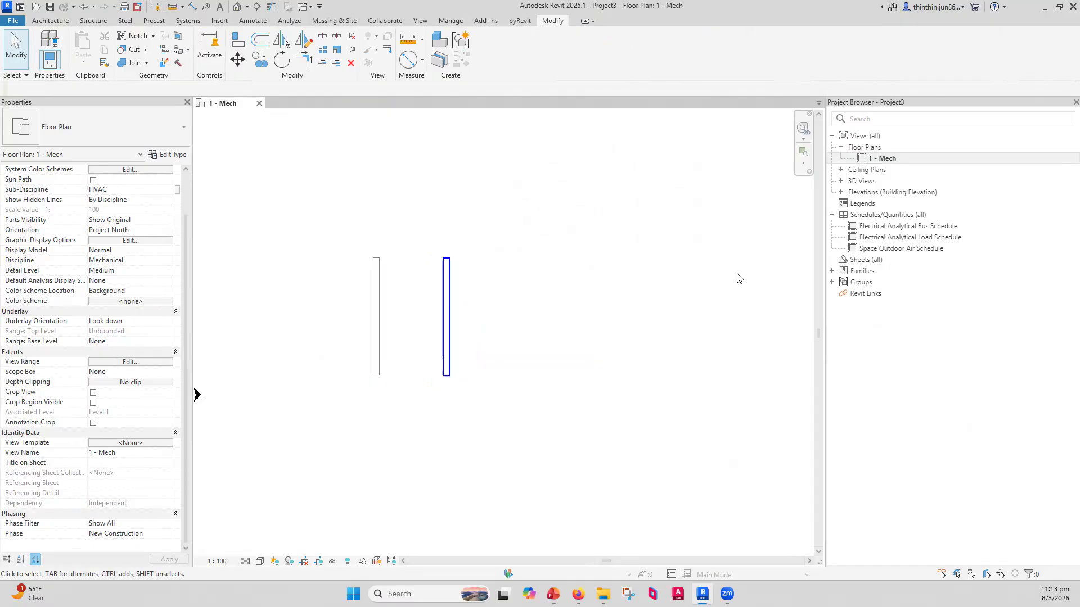
Review the phases available for the floor plan view and keep its Phase on New Construction.
left_click(157, 533)
left_click(172, 534)
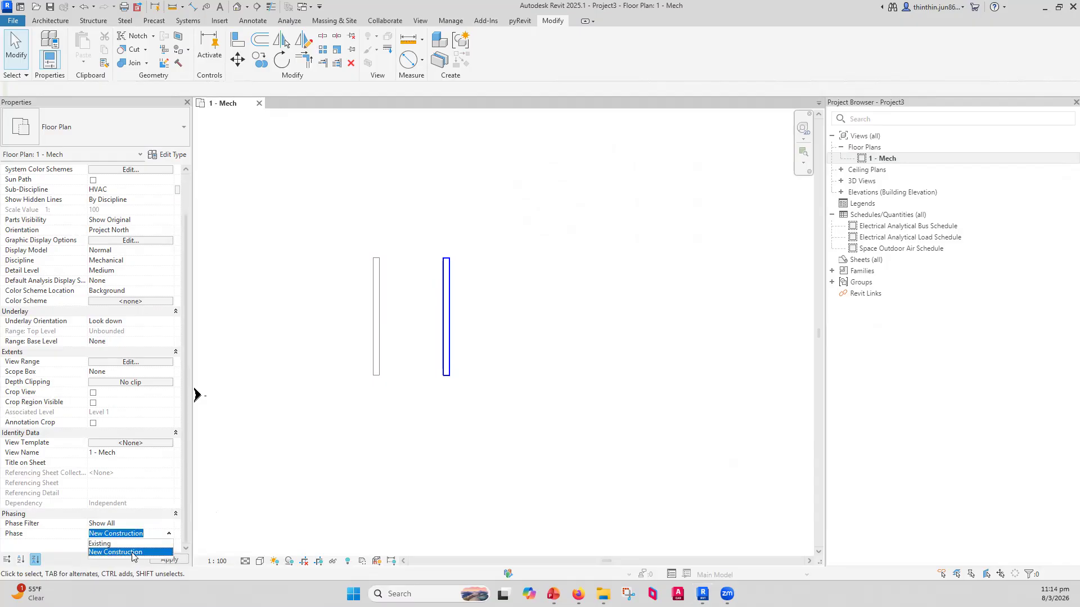
left_click(175, 527)
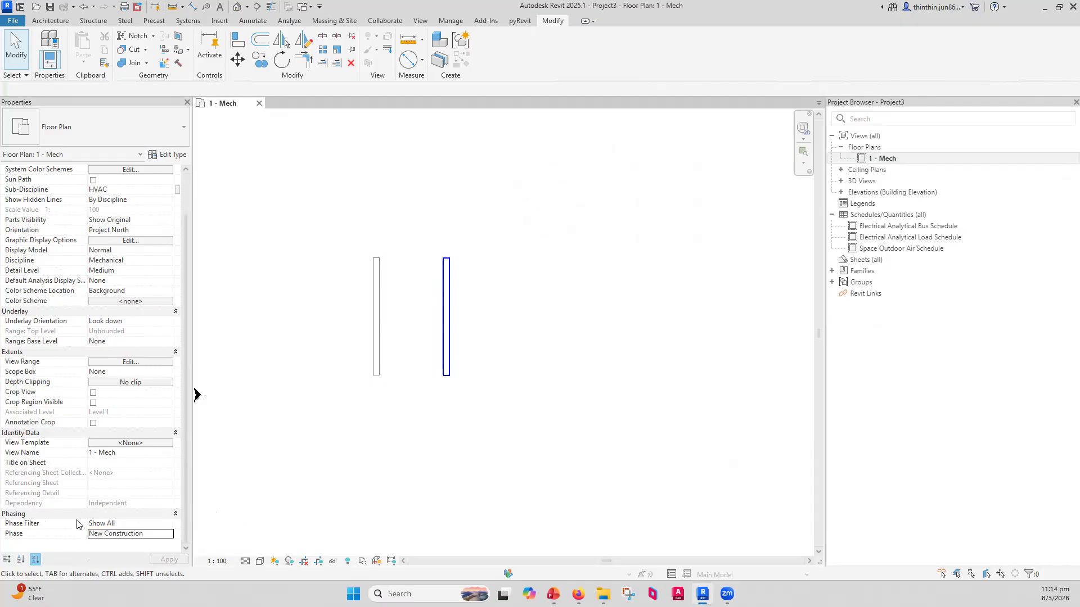
left_click(112, 534)
left_click(112, 534)
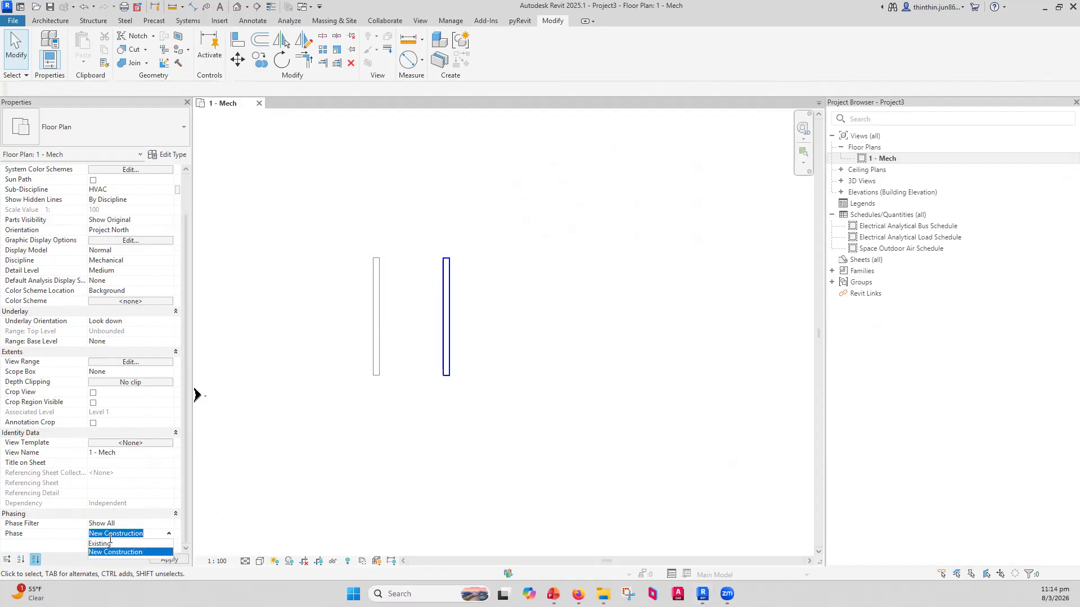
left_click(126, 551)
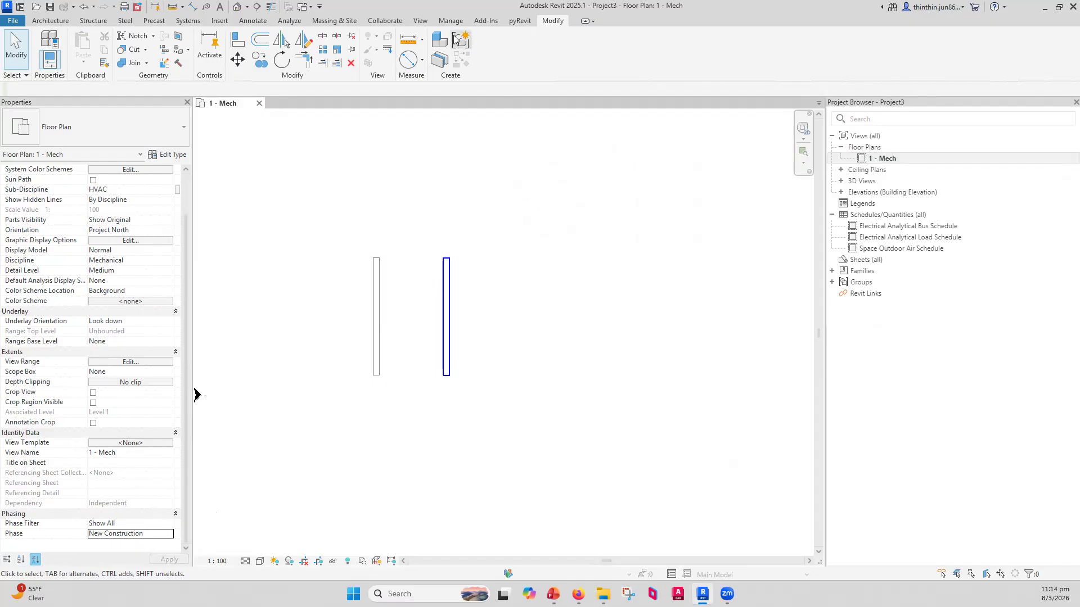
Open the Phasing settings and compare the order of the Existing and New Construction project phases.
left_click(455, 21)
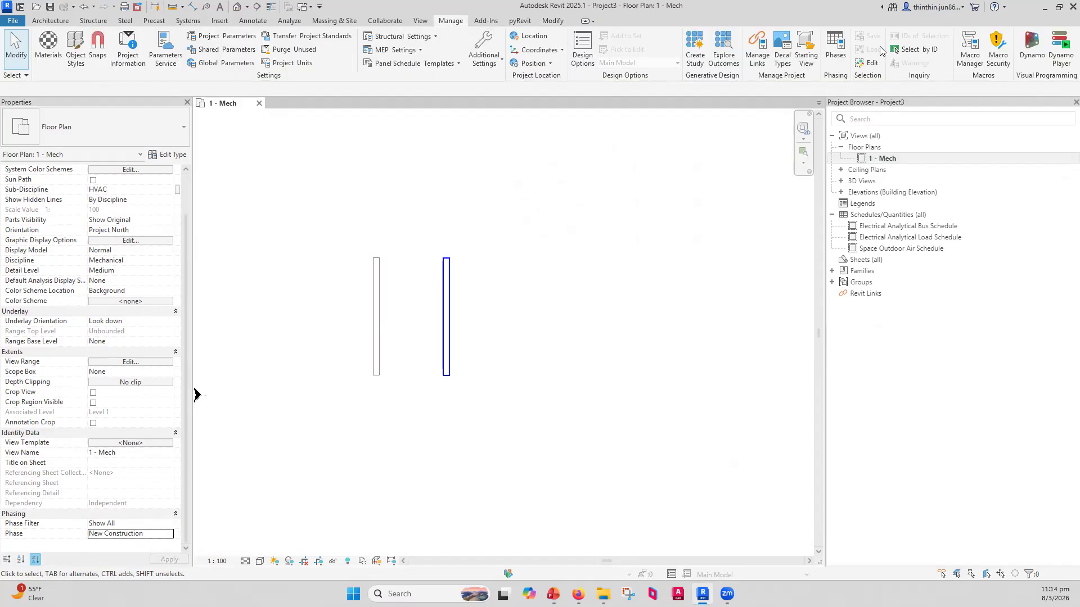
left_click(837, 51)
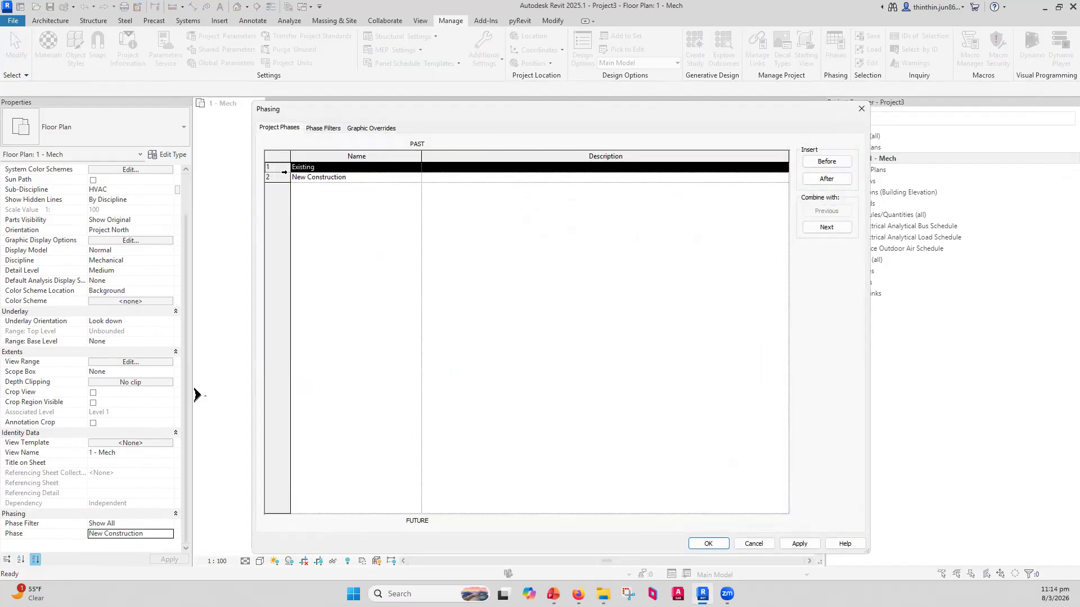
left_click(276, 179)
left_click(275, 168)
left_click(276, 178)
left_click(274, 169)
left_click(276, 177)
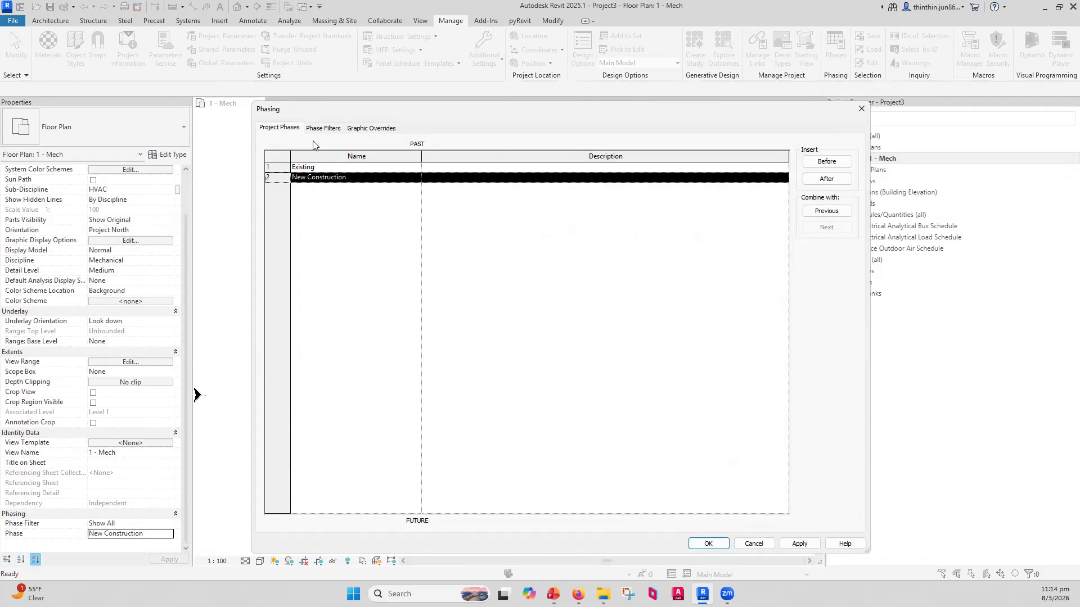
Leave the Phasing settings and draw a vertical 300 x 300 duct about 6328 mm long to the right of the two ducts.
key("ctrl")
key("Return")
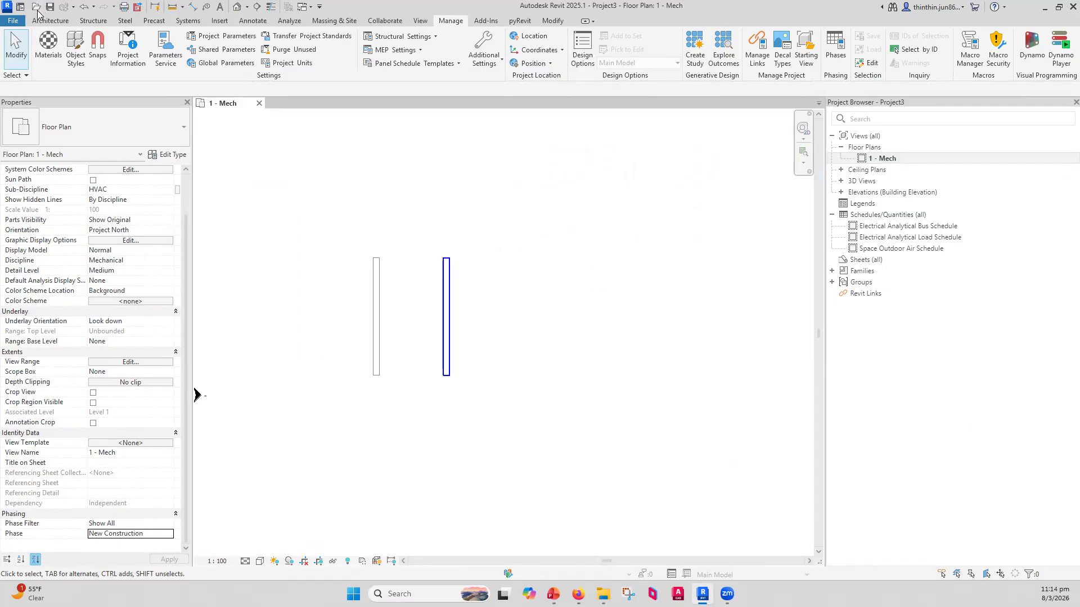
key("d")
key("t")
left_click(489, 387)
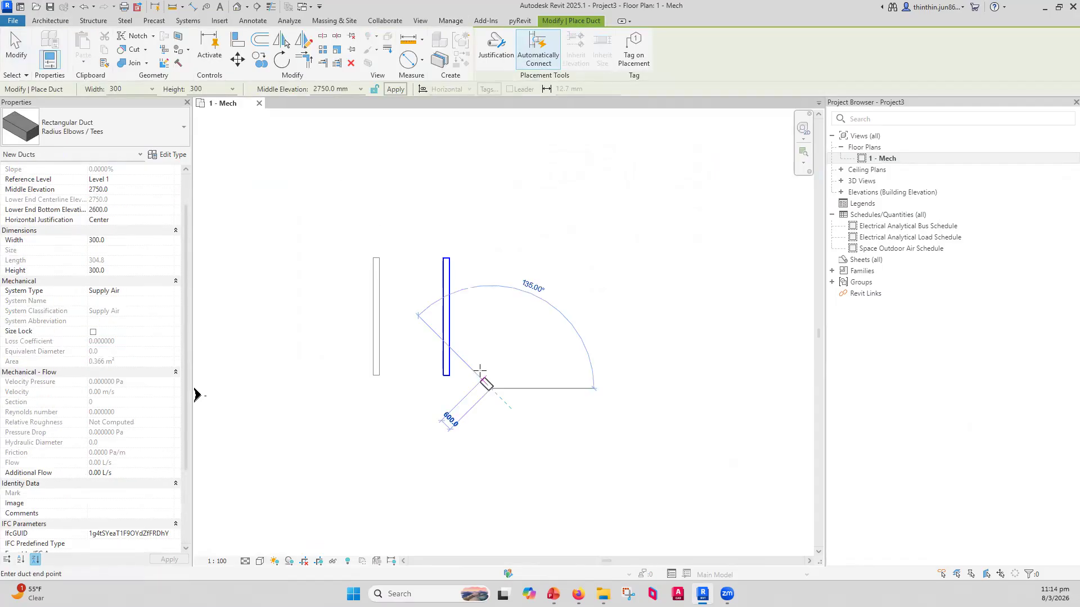
left_click(492, 260)
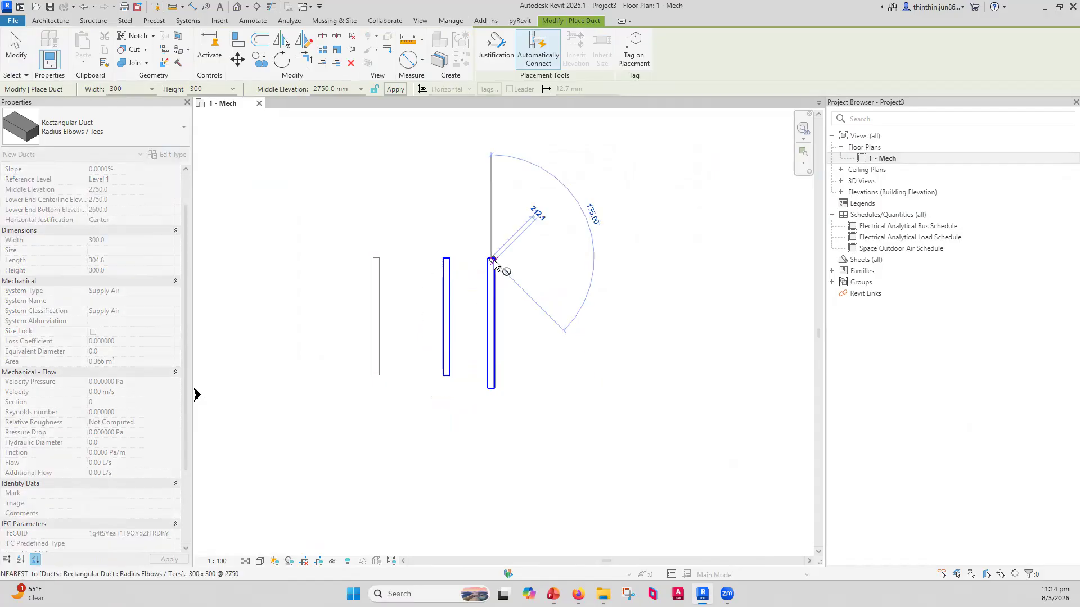
key("Escape")
key("Escape")
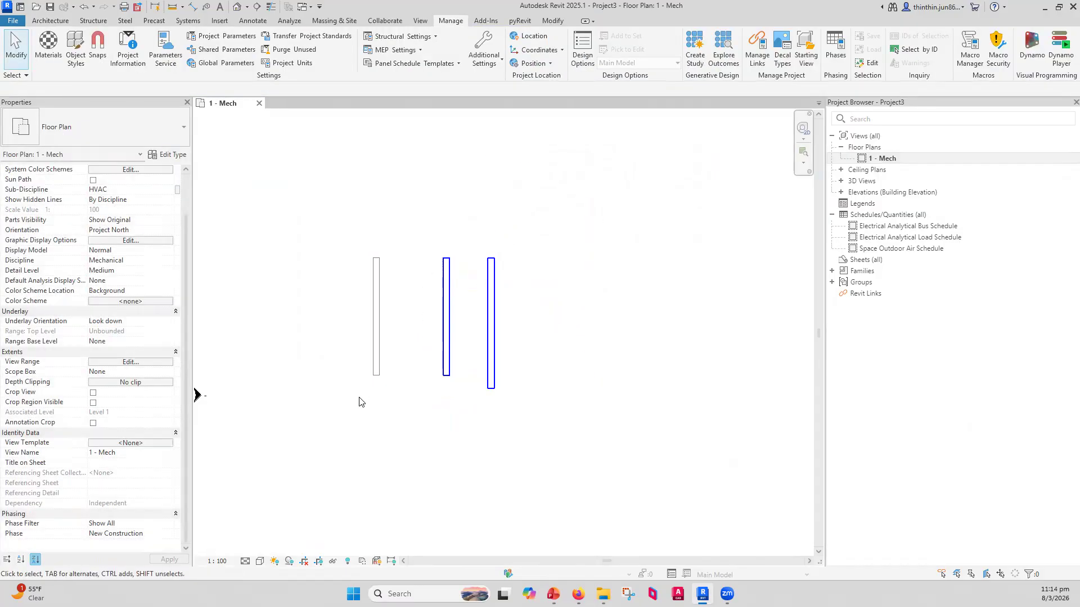
Move the newly drawn duct between the other two ducts and set its Phase Created to Existing.
left_click(490, 361)
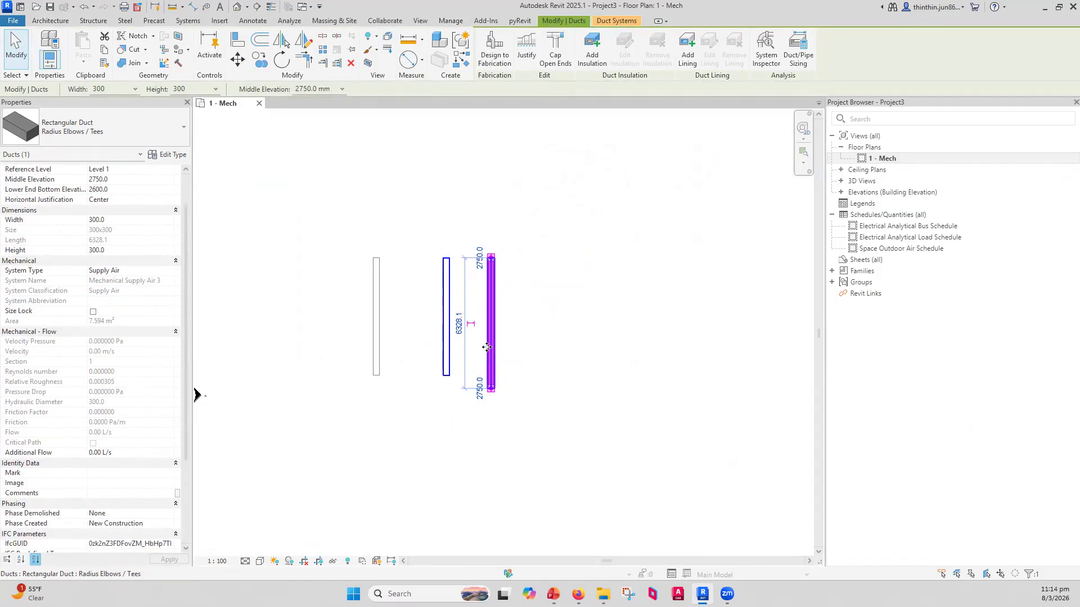
left_click_drag(487, 347, 401, 344)
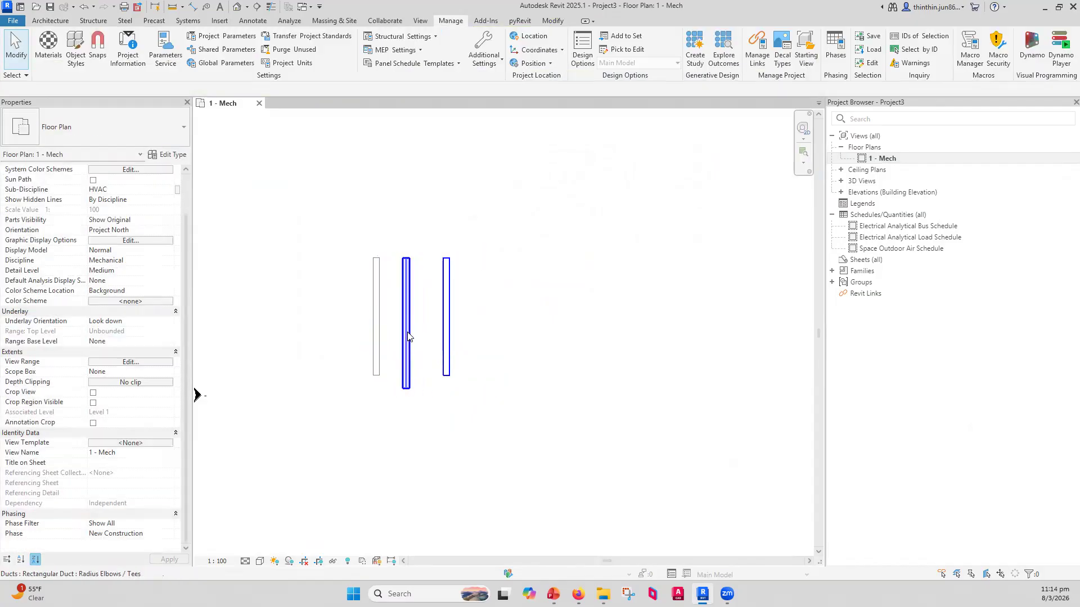
left_click(172, 523)
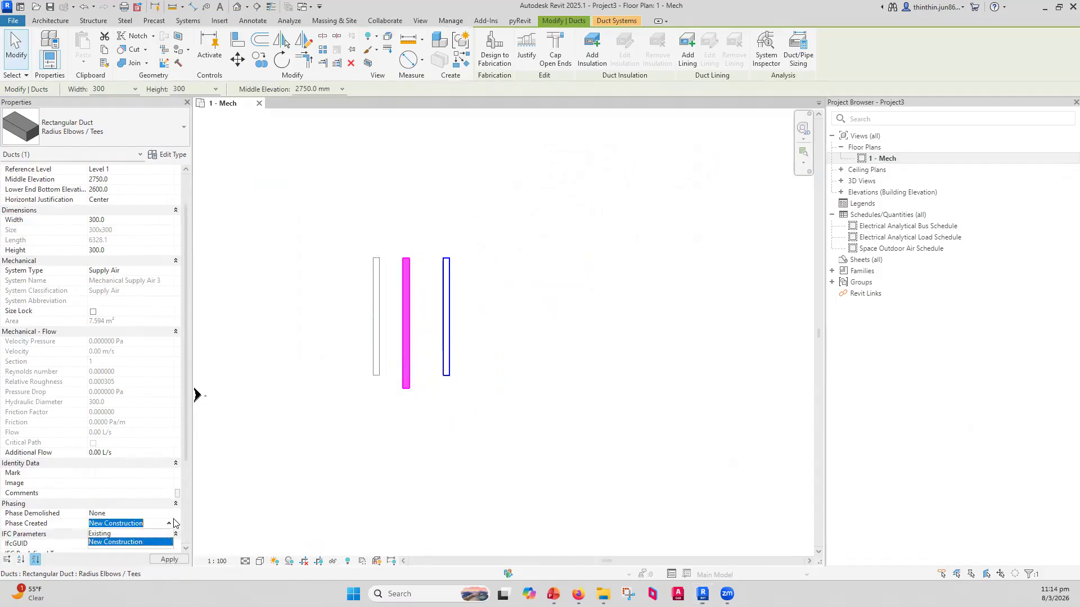
left_click(126, 534)
left_click(447, 462)
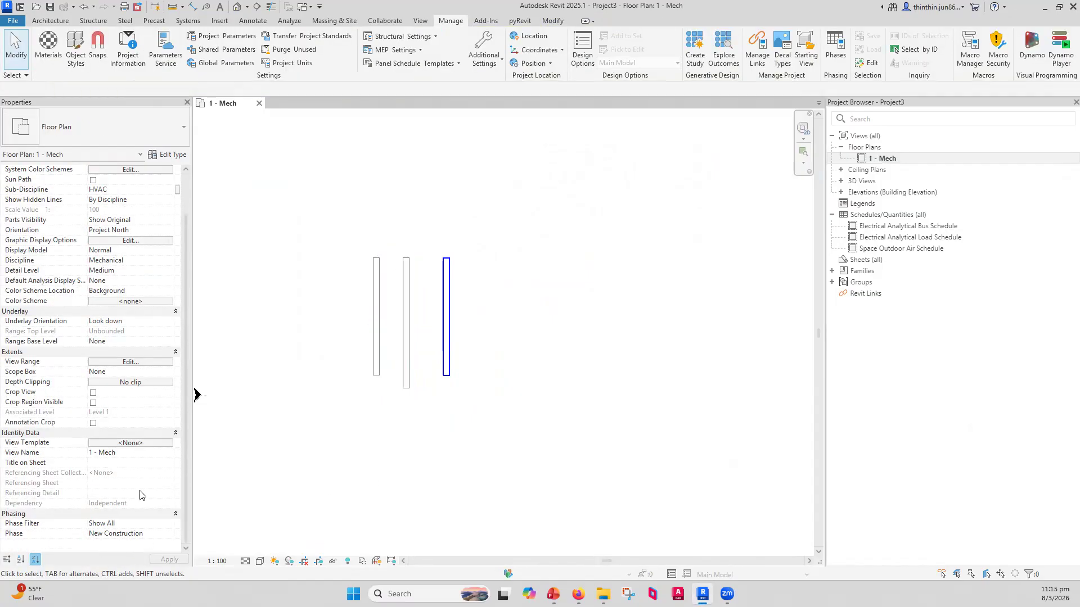
Set the floor plan view's Phase to Existing.
left_click(170, 534)
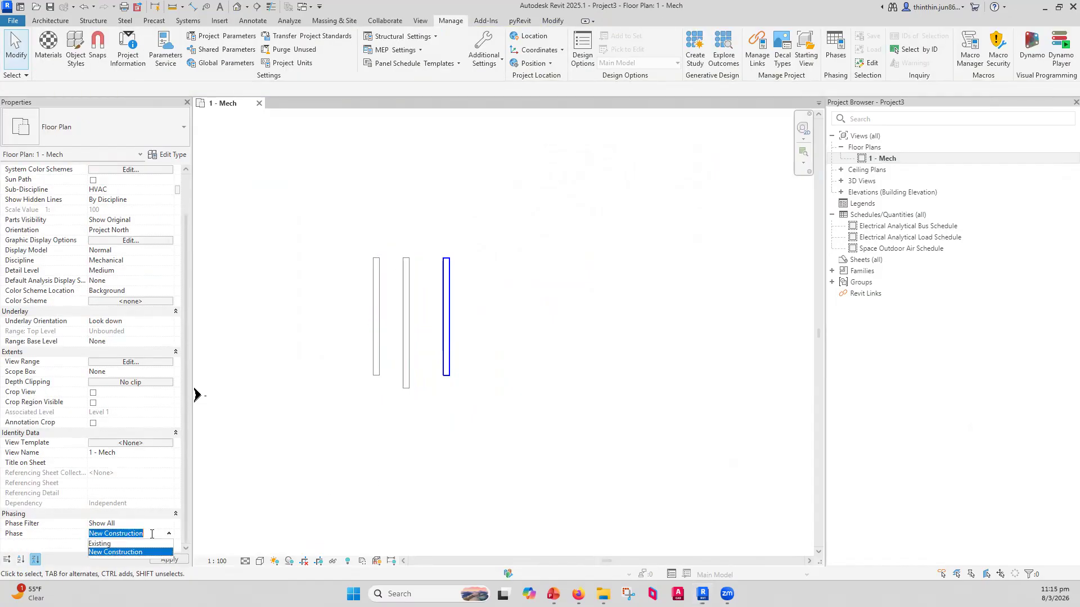
left_click(123, 544)
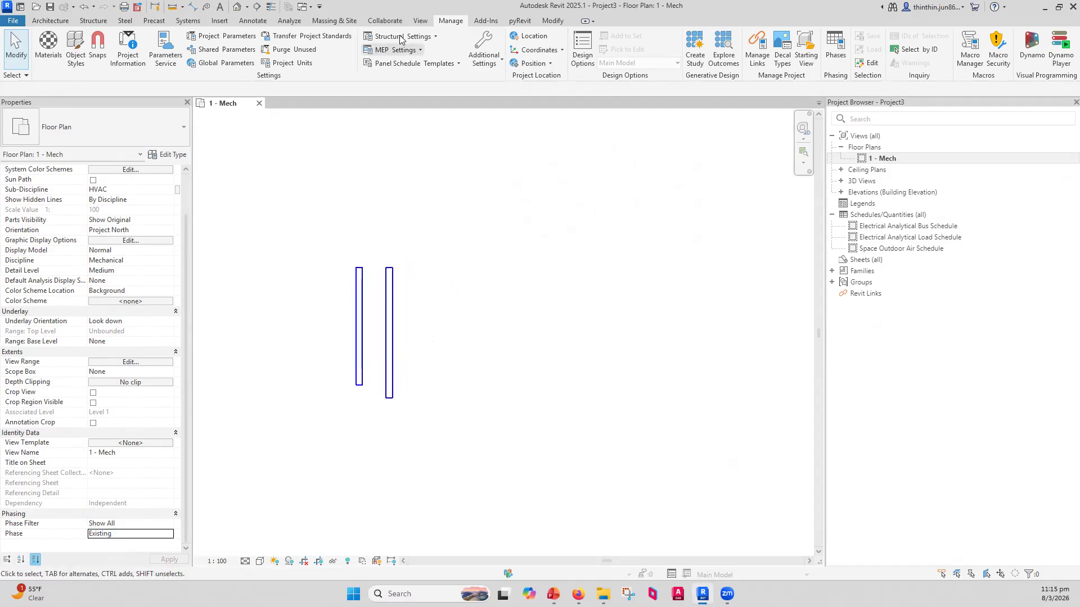
middle_click_drag(473, 283, 470, 234)
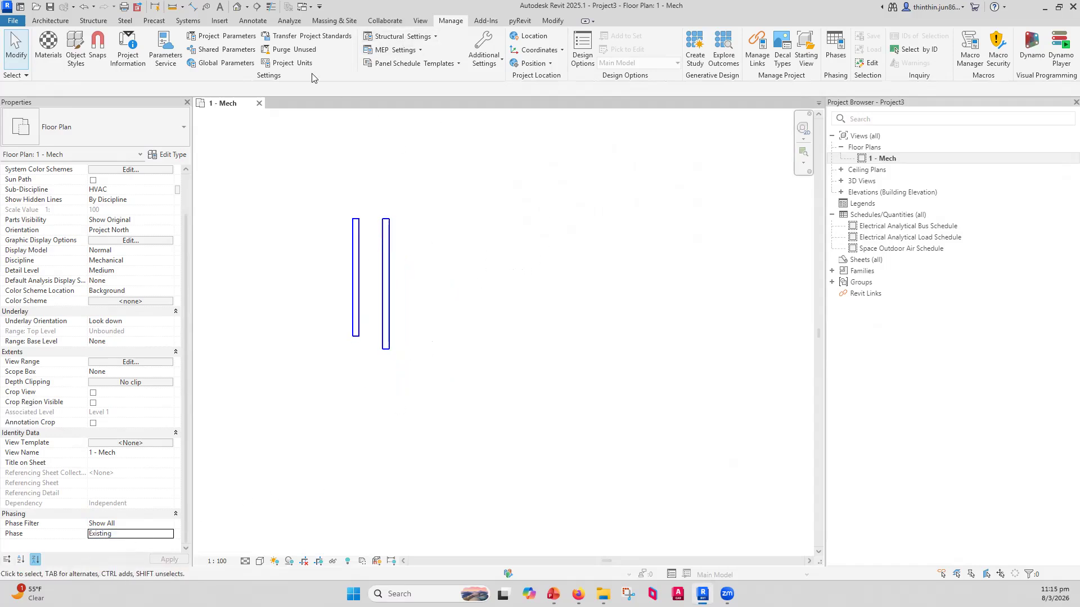
Draw three more vertical 300 x 300 ducts, matching the existing-phase ducts, in a row to their left.
left_click(386, 263)
key("c")
key("s")
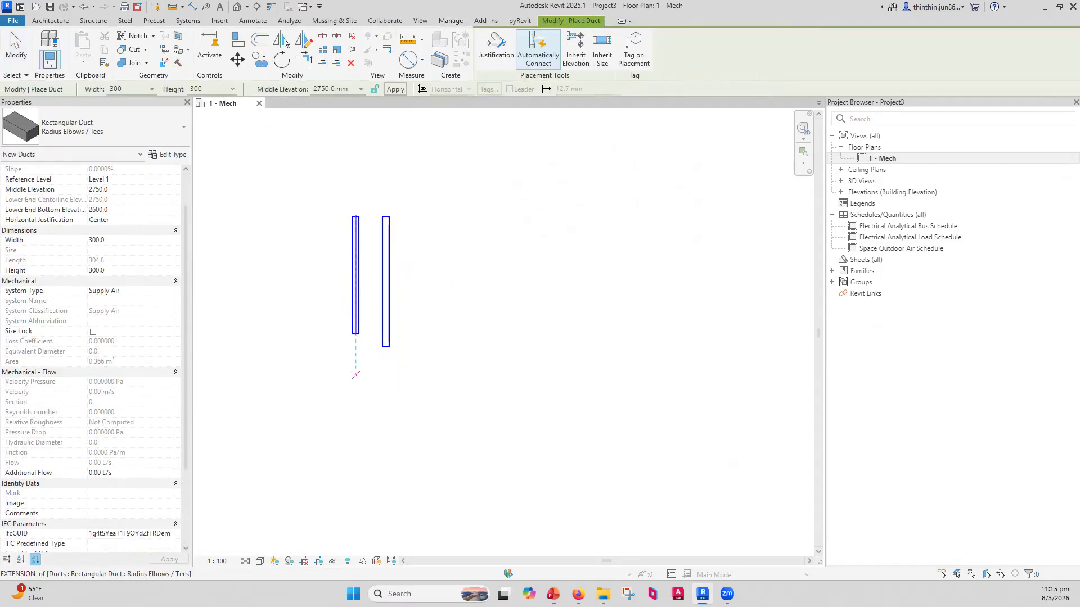
left_click(332, 333)
left_click(336, 235)
key("Escape")
left_click(304, 347)
left_click(305, 216)
key("Escape")
left_click(274, 347)
left_click(274, 217)
key("Escape")
key("Escape")
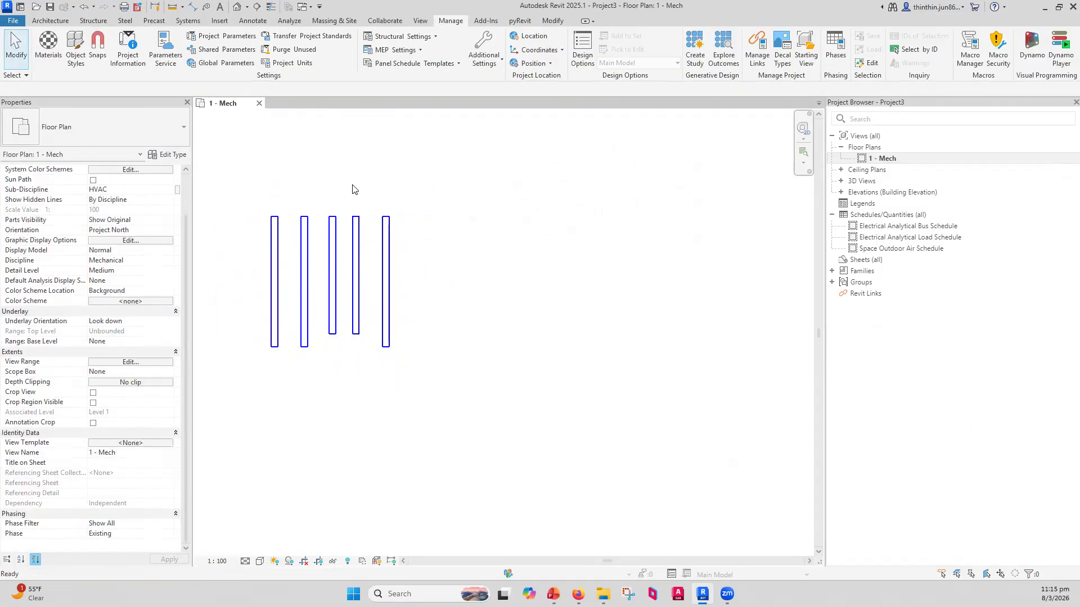
Place a text note reading "existing" and position it just above the leftmost ducts.
type("tx")
type("exi")
type("sting")
left_click(334, 175)
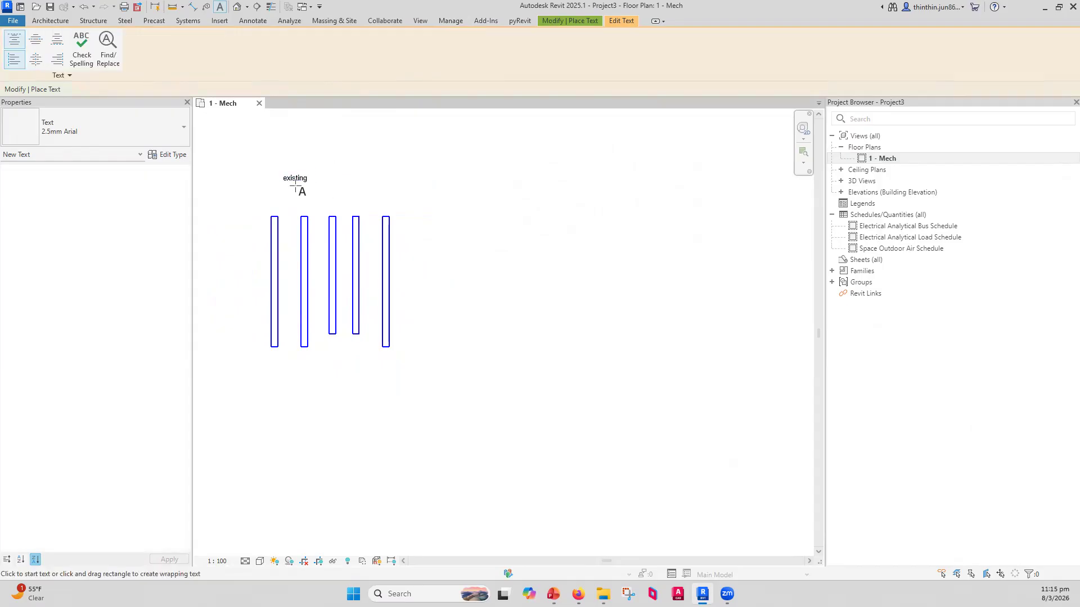
key("Escape")
left_click_drag(296, 179, 288, 192)
left_click(355, 207)
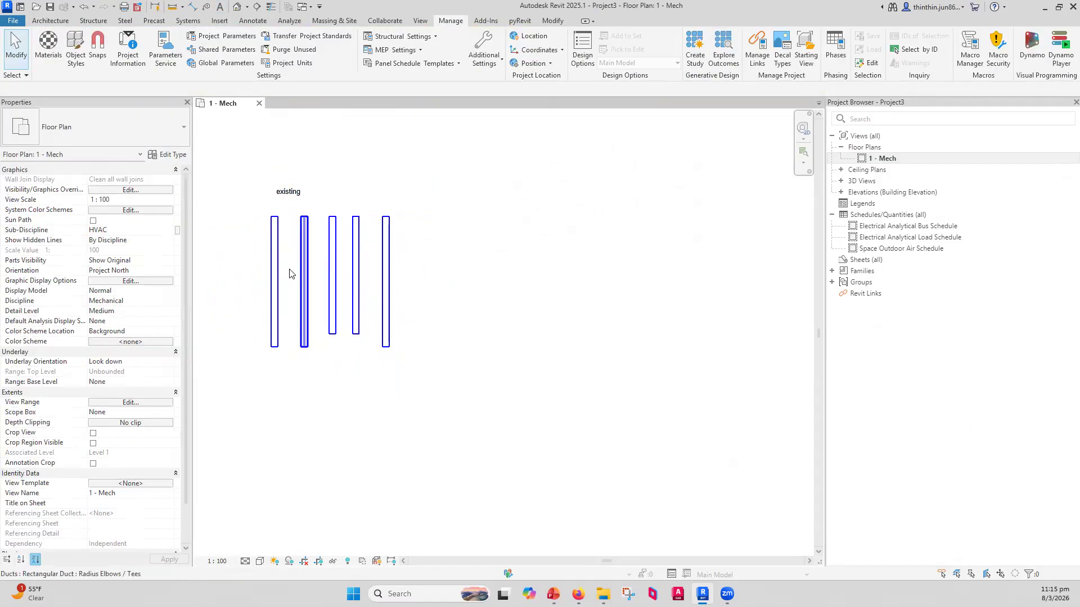
Set the floor plan view's Phase Filter to None.
scroll(96, 493, "down", 2)
left_click_drag(120, 532, 83, 533)
left_click(151, 523)
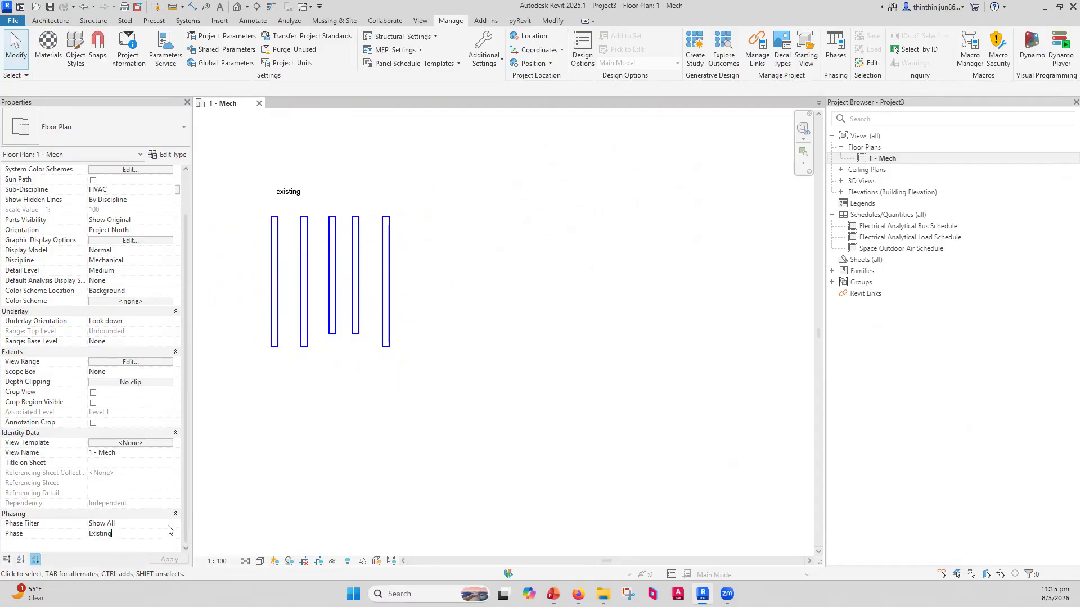
left_click(169, 523)
left_click(108, 467)
left_click(169, 524)
left_click(104, 467)
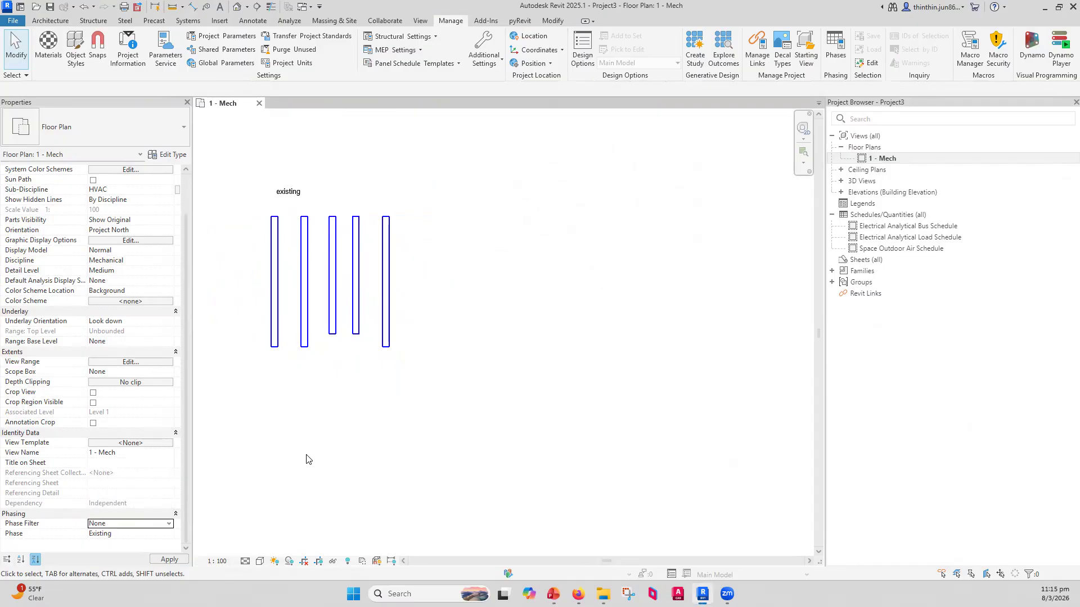
Move the New Construction duct well to the right of the others and check the Phase Created of the five remaining ducts.
scroll(428, 287, "up", 1)
left_click(427, 291)
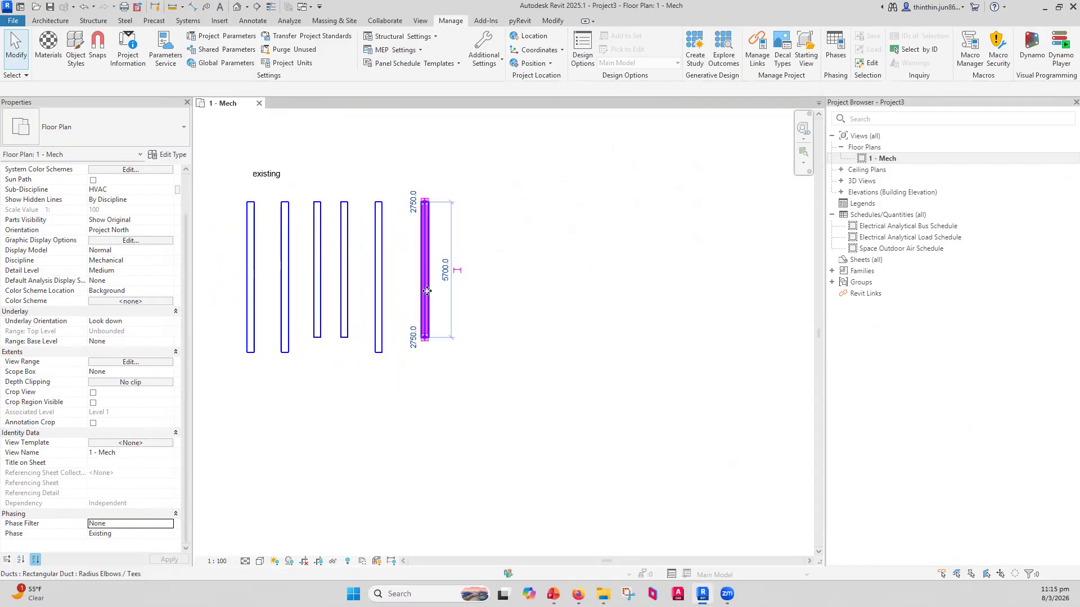
left_click_drag(427, 291, 549, 321)
left_click_drag(417, 257, 213, 390)
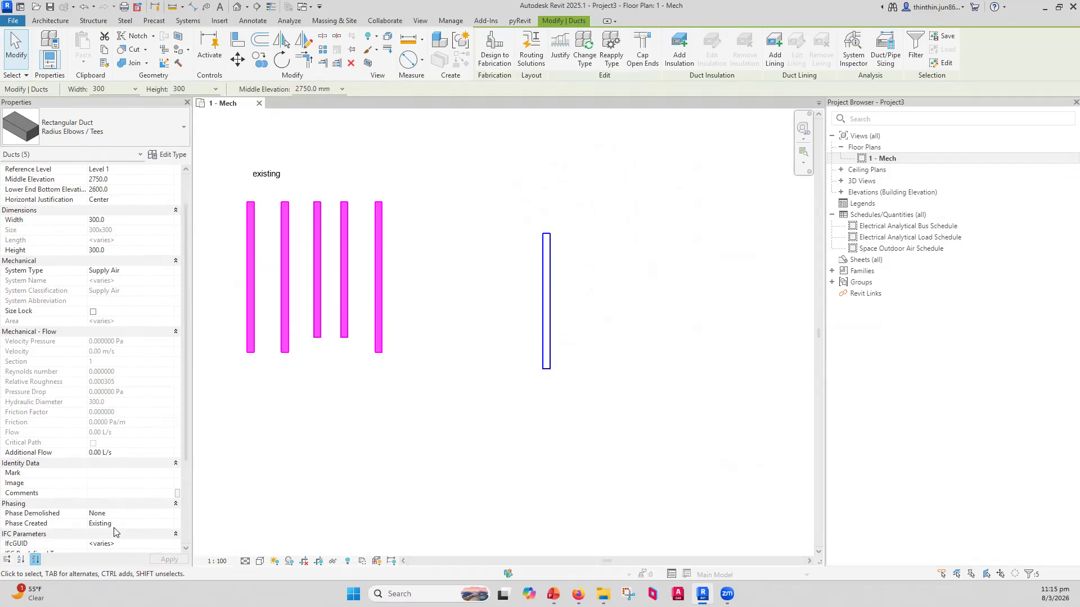
left_click(362, 279)
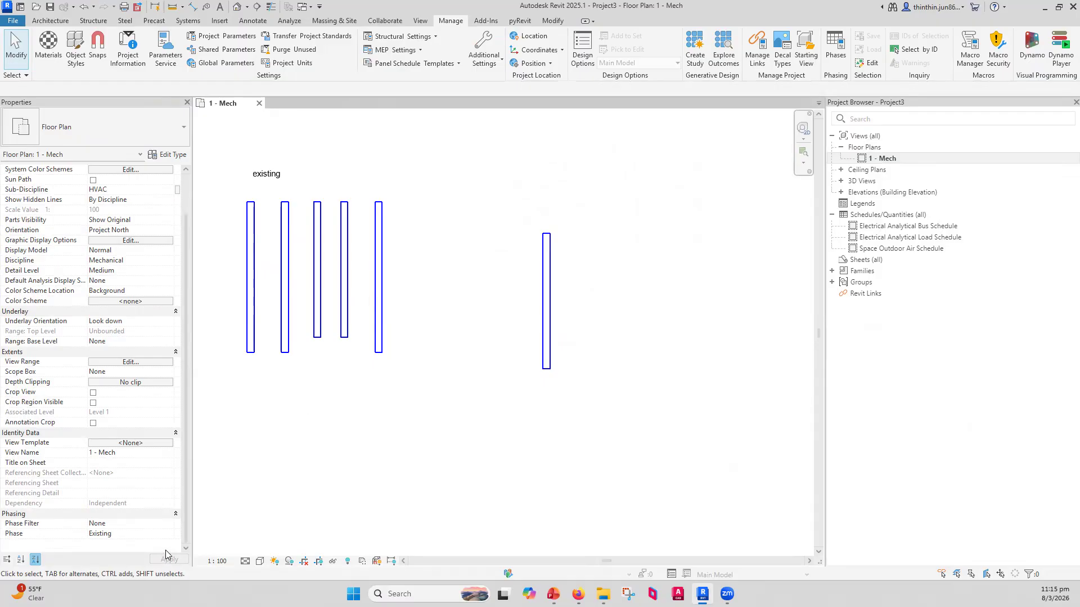
Set Phase Created to New Construction for the separate duct and the rightmost duct of the existing group together.
left_click_drag(579, 298, 377, 363)
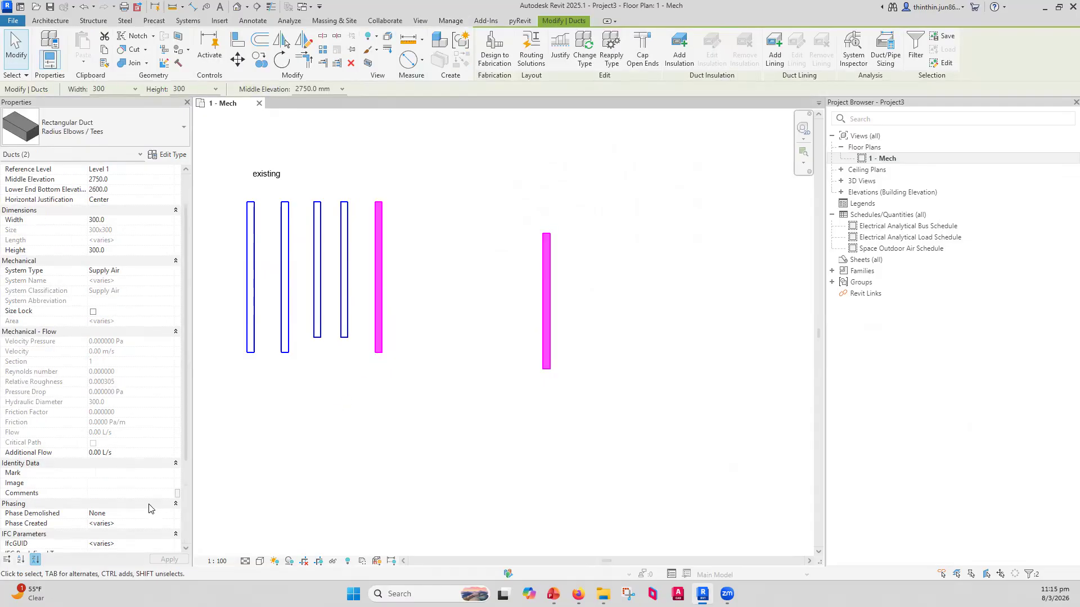
left_click(134, 524)
left_click(169, 524)
left_click(104, 543)
key("Escape")
Group the two New Construction ducts side by side, just to the right of the four existing ducts.
left_click(380, 306)
left_click_drag(381, 305, 528, 308, "ctrl")
left_click_drag(596, 259, 504, 301)
left_click_drag(526, 275, 402, 246)
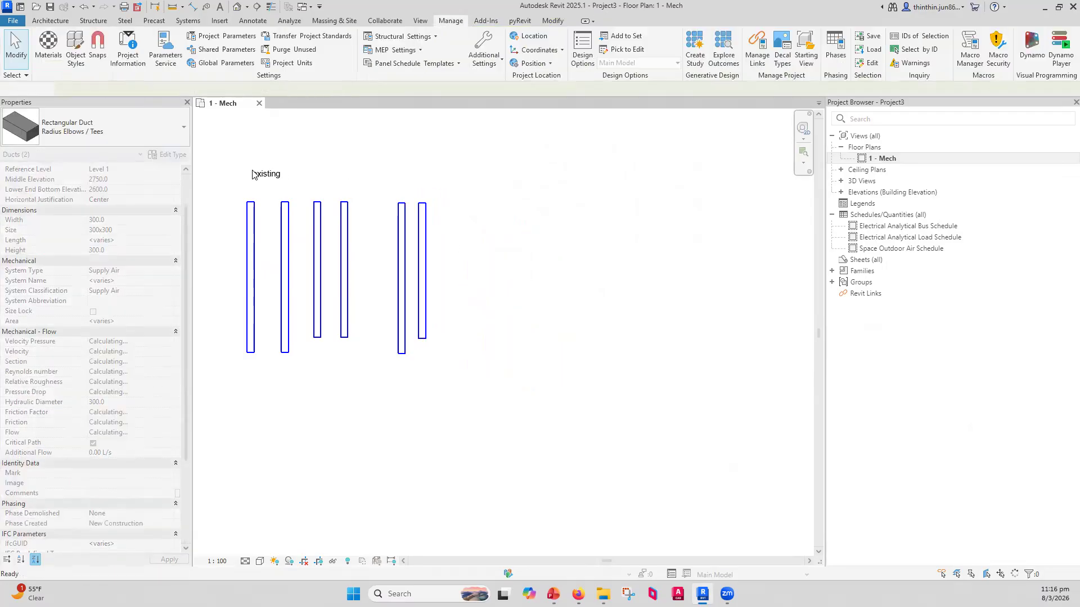
Copy the "existing" text note above the two new ducts and change the copy to read "New".
left_click(266, 175)
key("Escape")
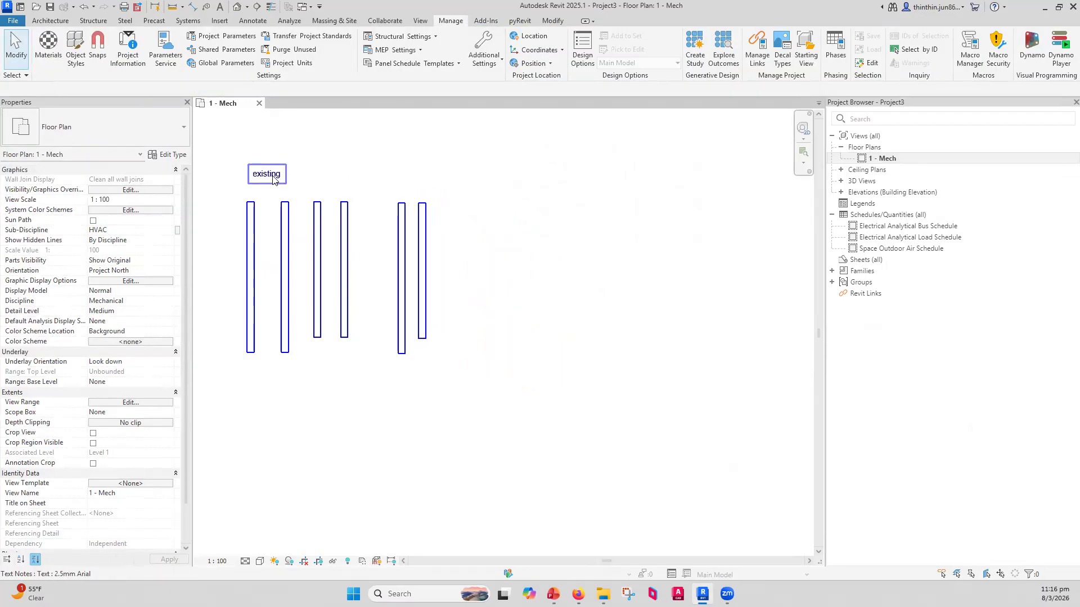
left_click(272, 177)
key("c")
left_click(271, 179)
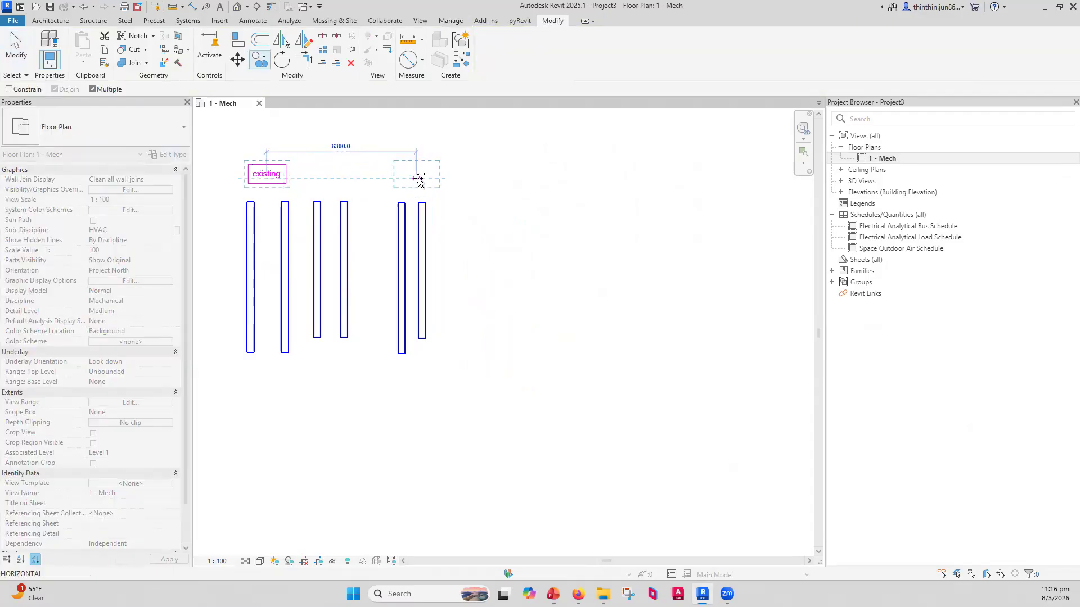
left_click(423, 179)
double_click(417, 176)
type("New")
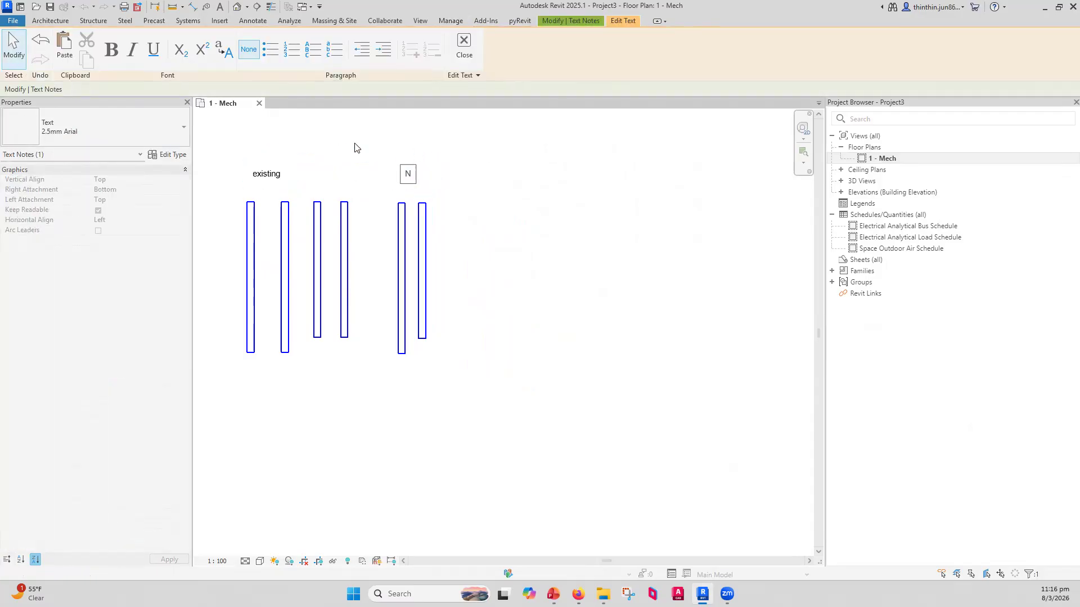
left_click(494, 181)
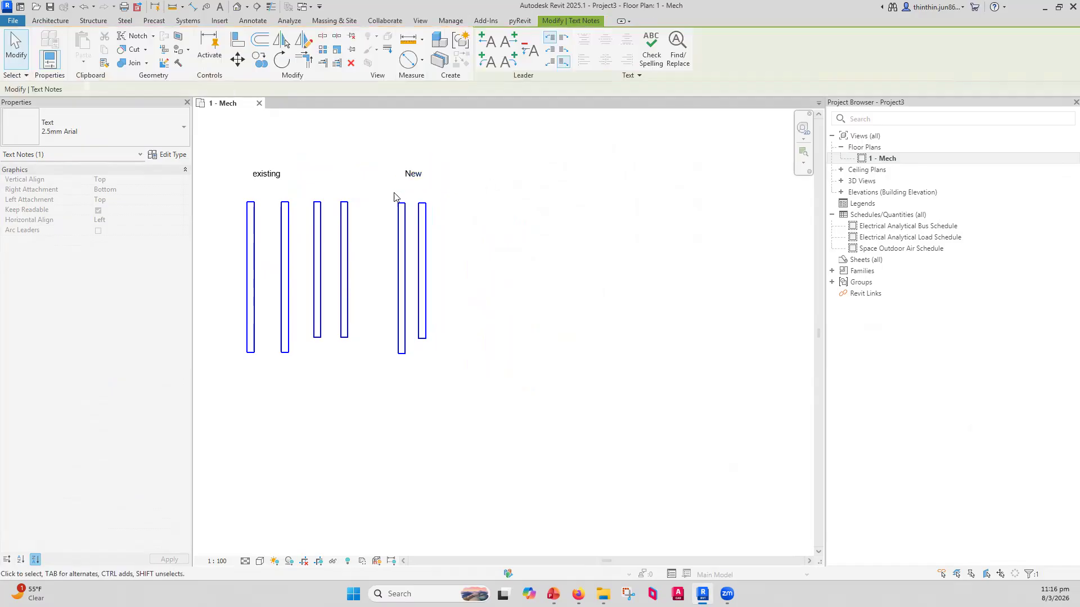
Set the floor plan view's Phase to New Construction.
left_click(396, 195)
scroll(130, 454, "down", 3)
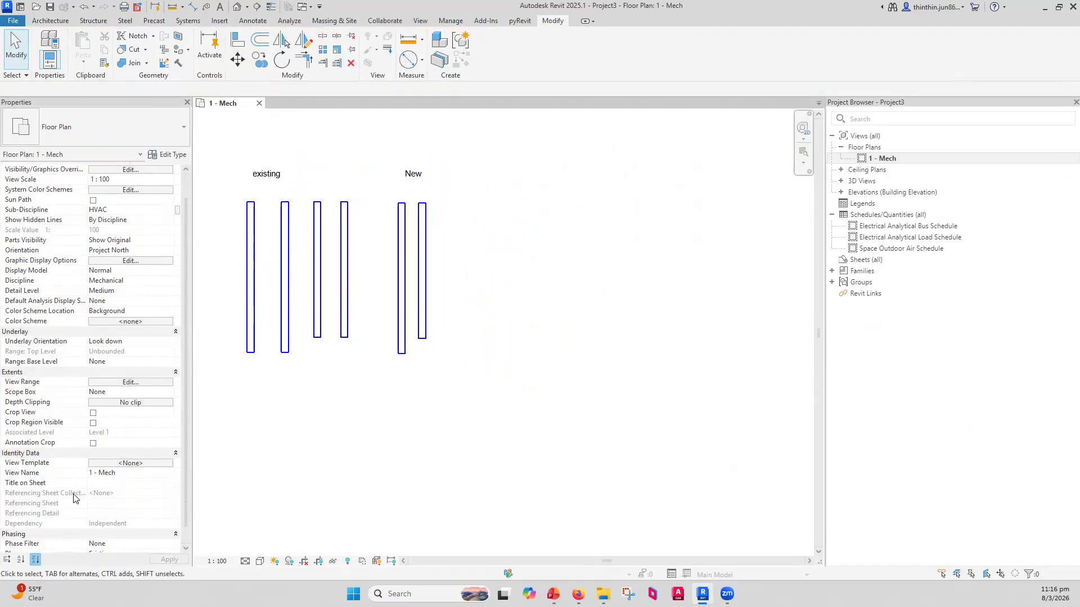
left_click(119, 534)
left_click(119, 534)
left_click(120, 554)
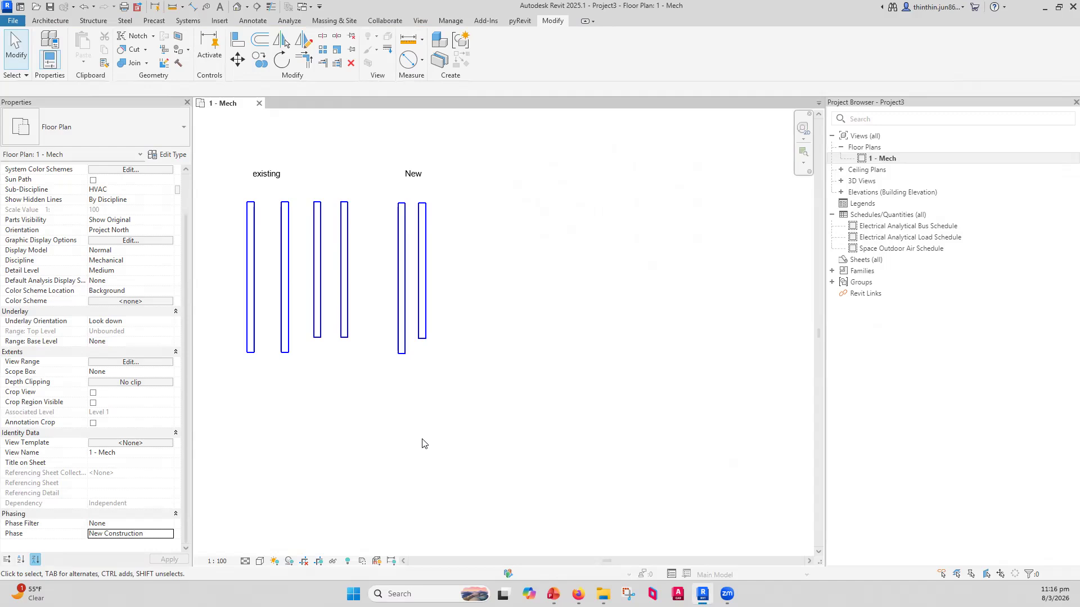
Open the Phasing settings and rename the Existing project phase to P1.
left_click(449, 21)
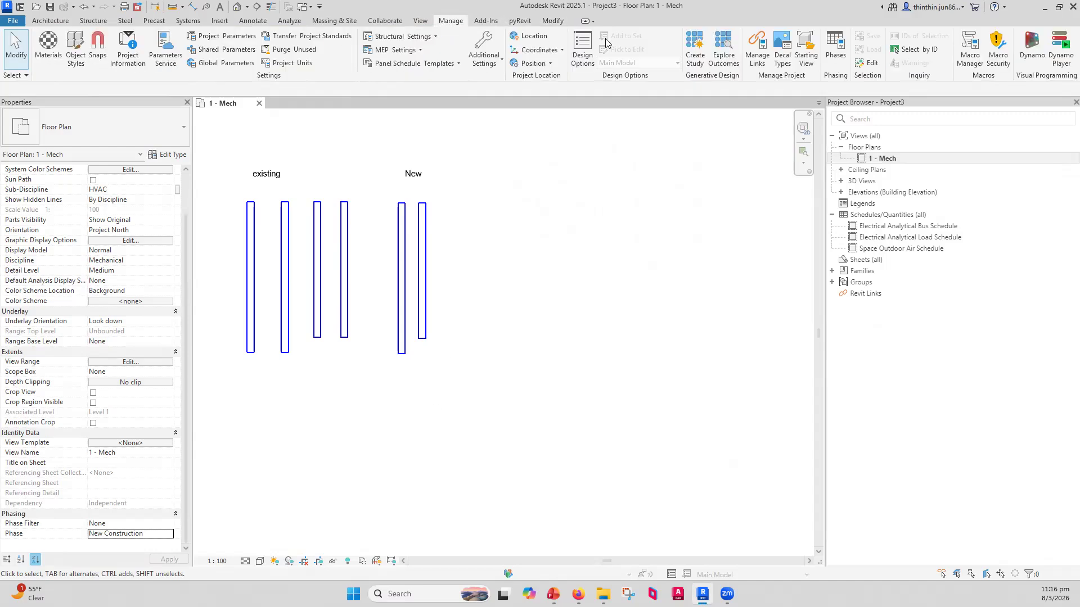
left_click(835, 48)
left_click(327, 179)
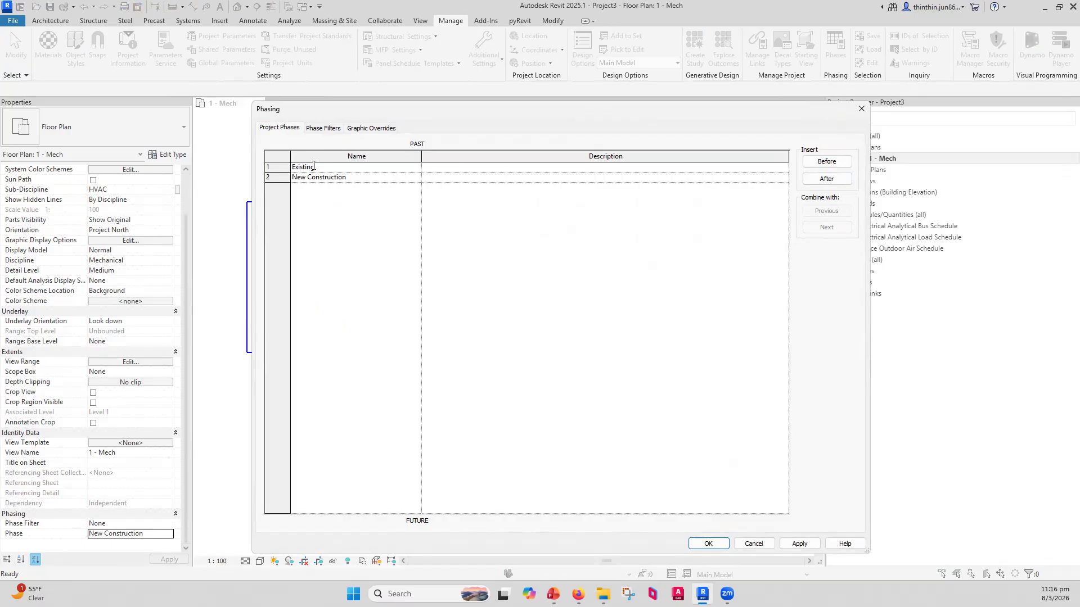
left_click(307, 175)
double_click(316, 167)
type("P1")
Rename the New Construction project phase to P2, compare the order of P1 and P2, and accept the phasing changes.
left_click(352, 177)
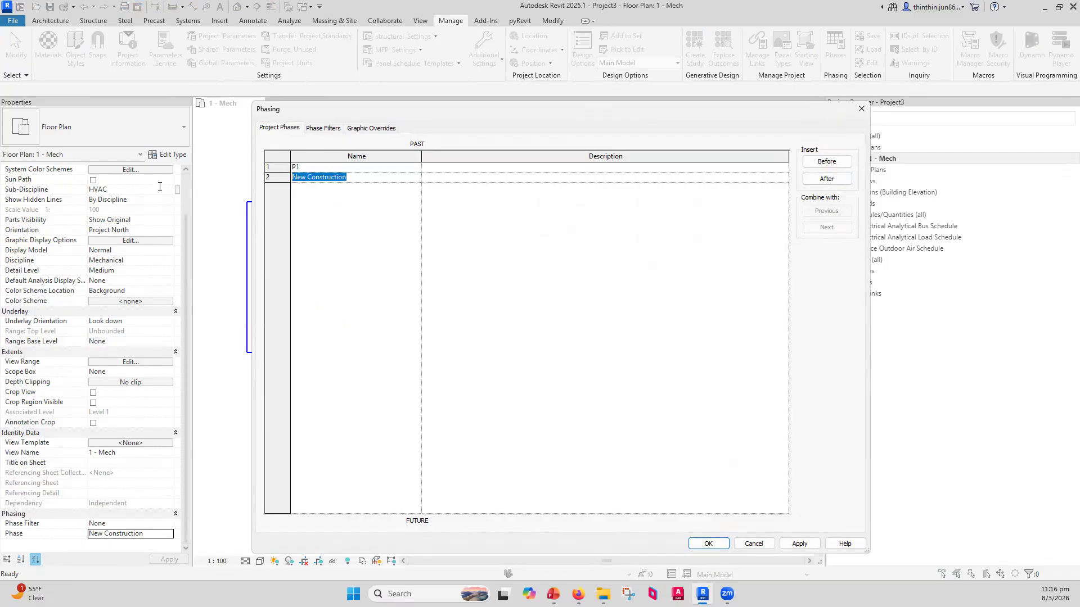
type("P2")
key("Tab")
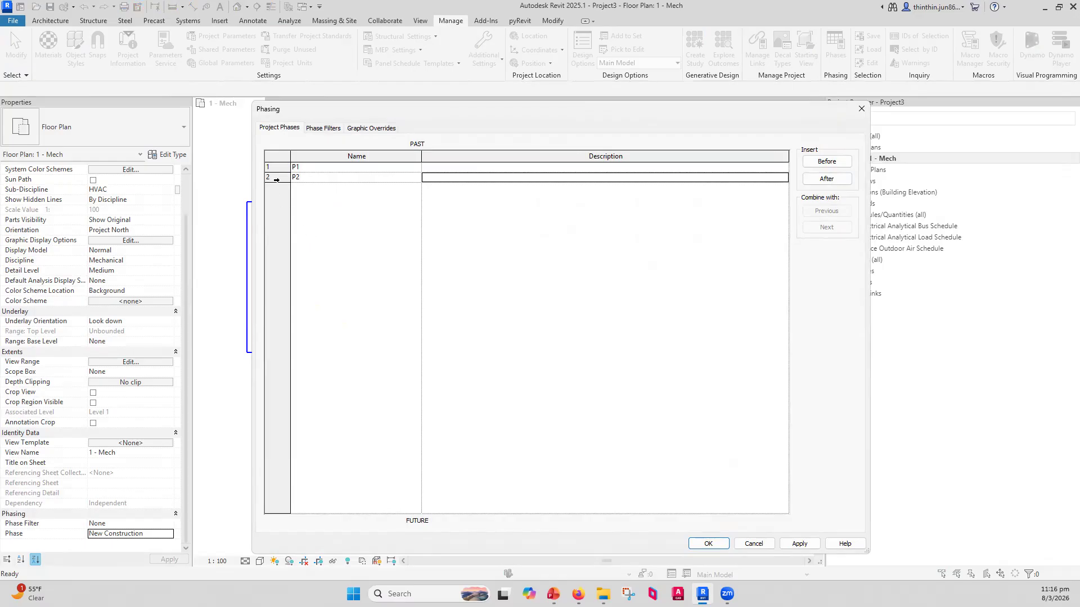
left_click(702, 544)
left_click(270, 166)
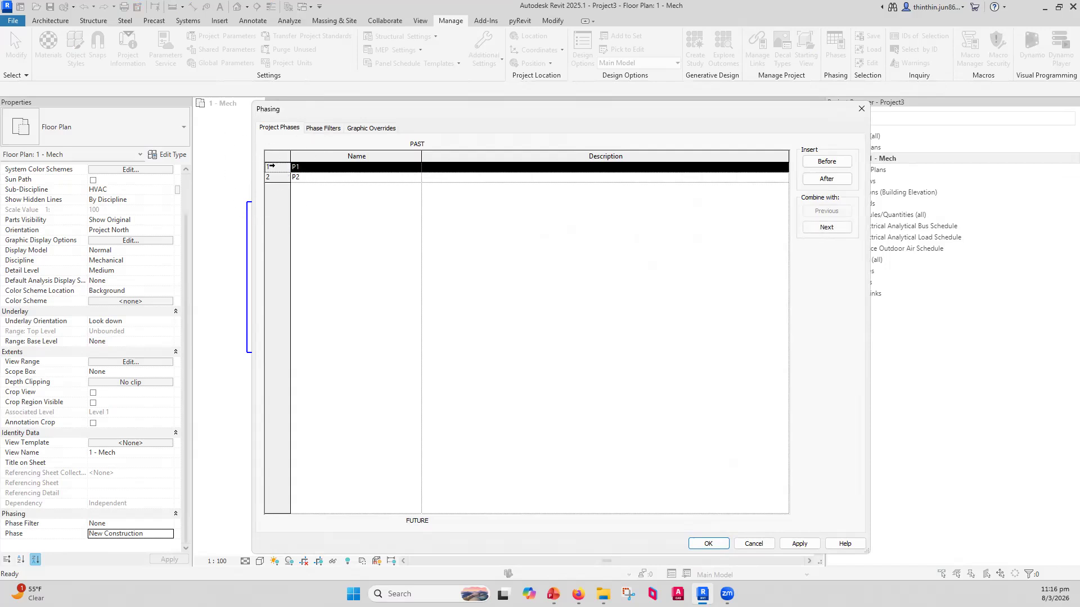
left_click(270, 177)
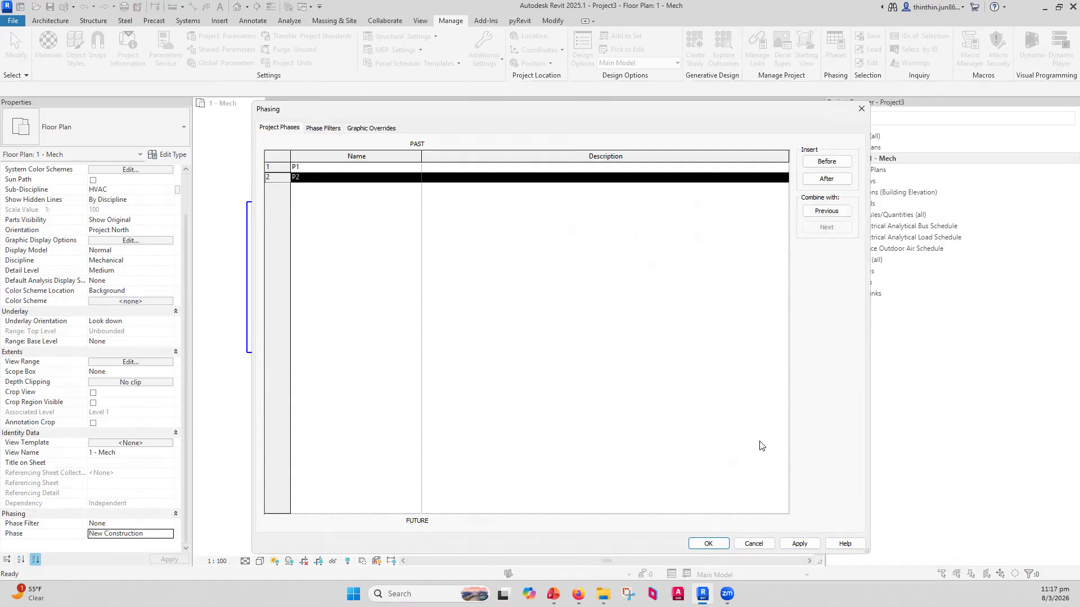
left_click(706, 543)
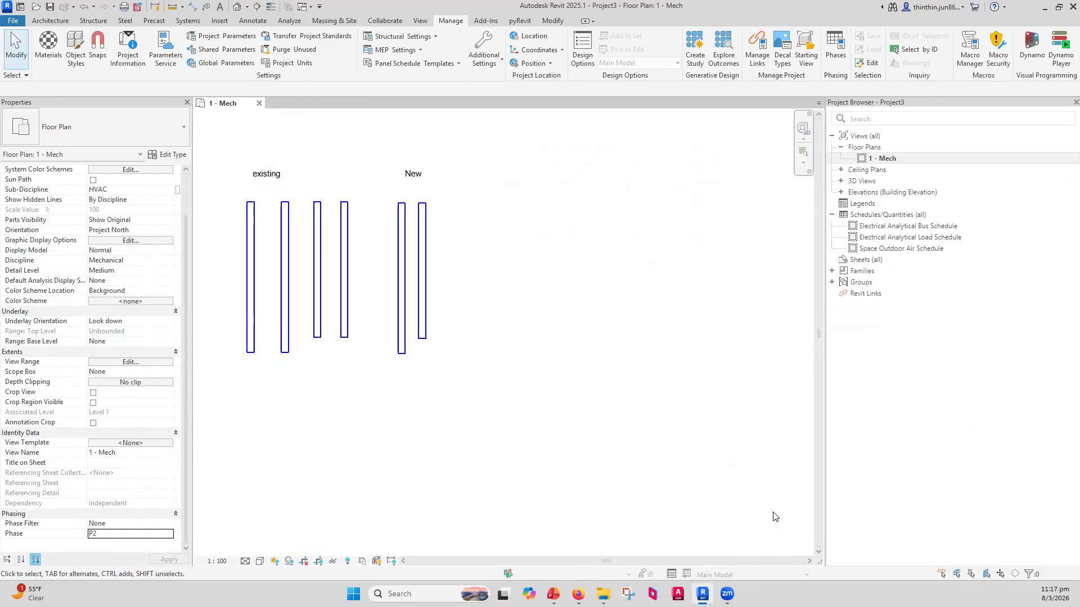
Check which phases are available for the floor plan view's Phase and keep P2.
left_click(107, 533)
left_click(169, 533)
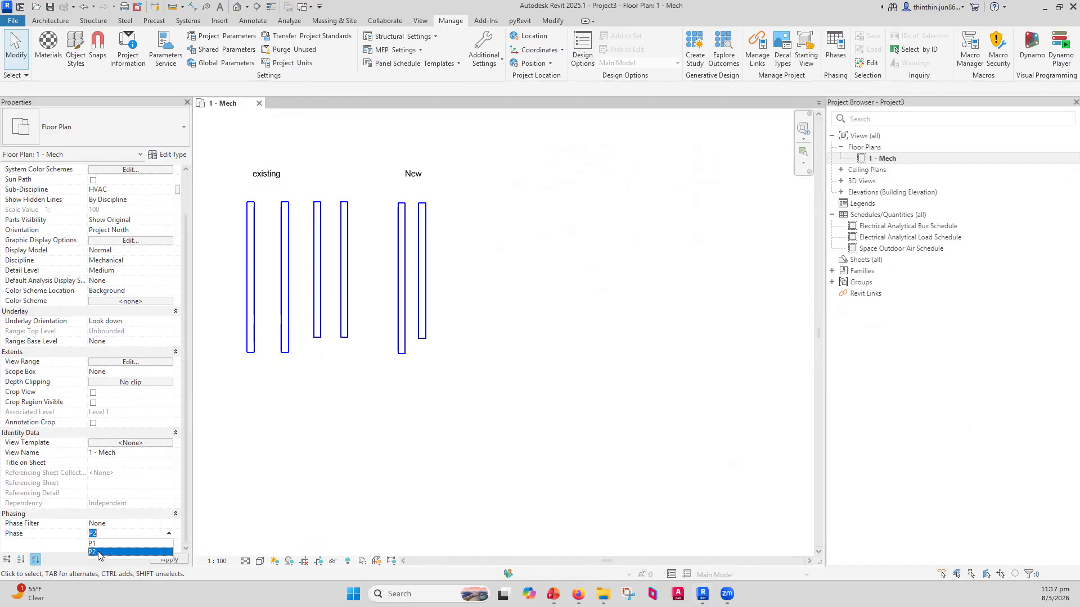
left_click(98, 553)
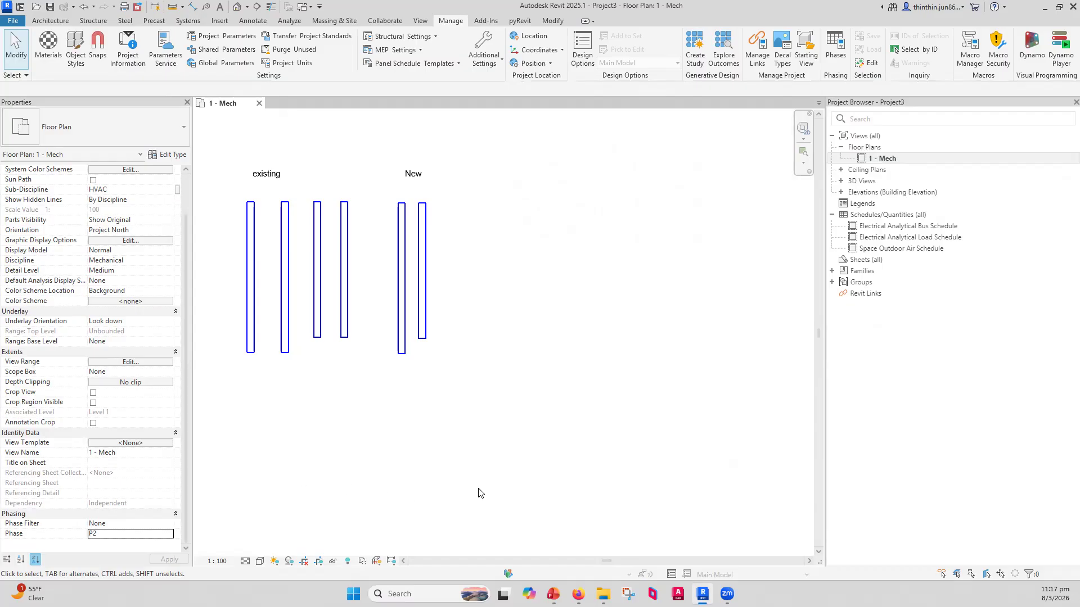
Open the Phasing settings and insert two new project phases after P2.
left_click(836, 50)
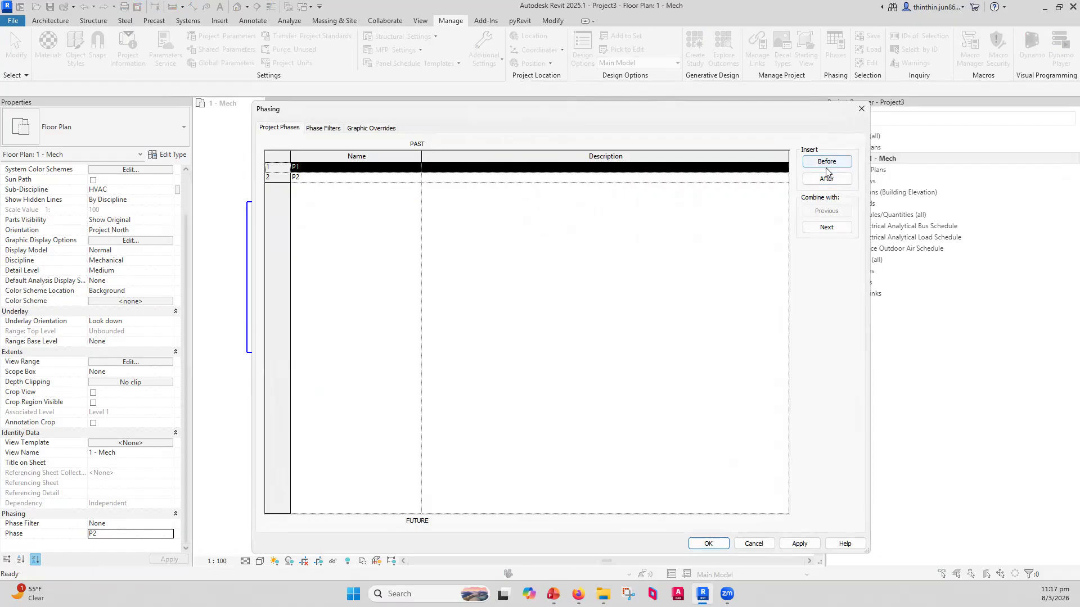
left_click(276, 176)
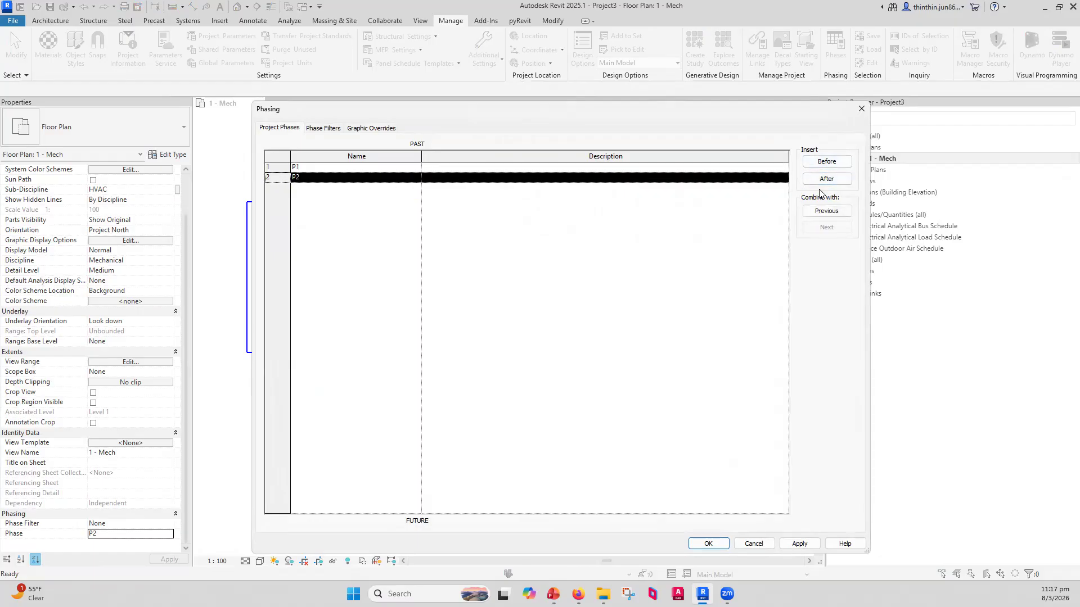
left_click(829, 181)
left_click(829, 181)
Name the two new project phases P3 and p4 and accept the phasing changes.
left_click(335, 188)
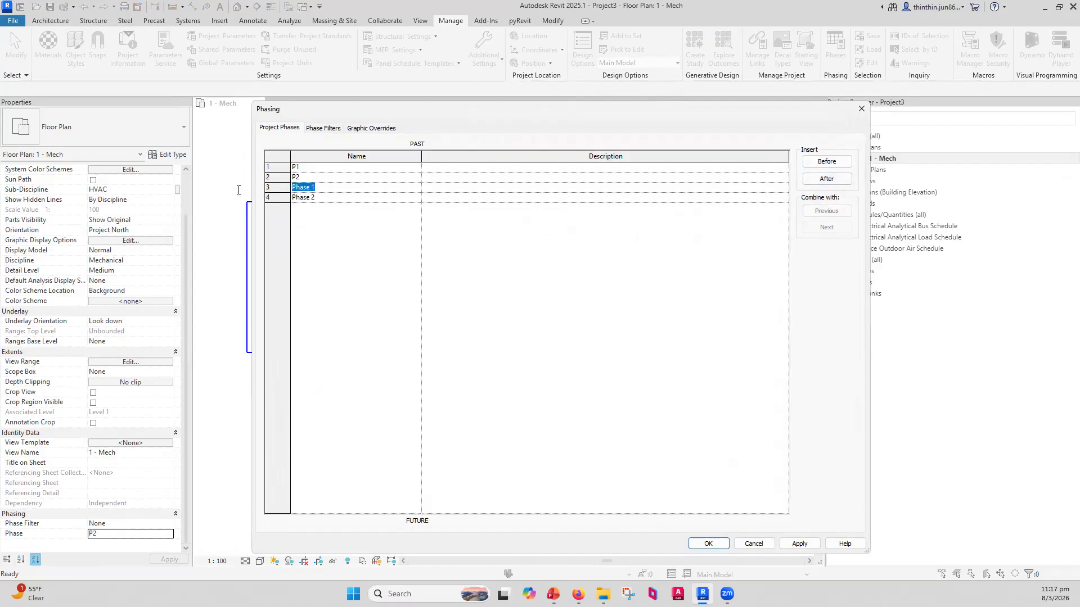
type("P3")
key("Tab")
left_click(302, 189)
left_click(305, 200)
type("P2")
key("Tab")
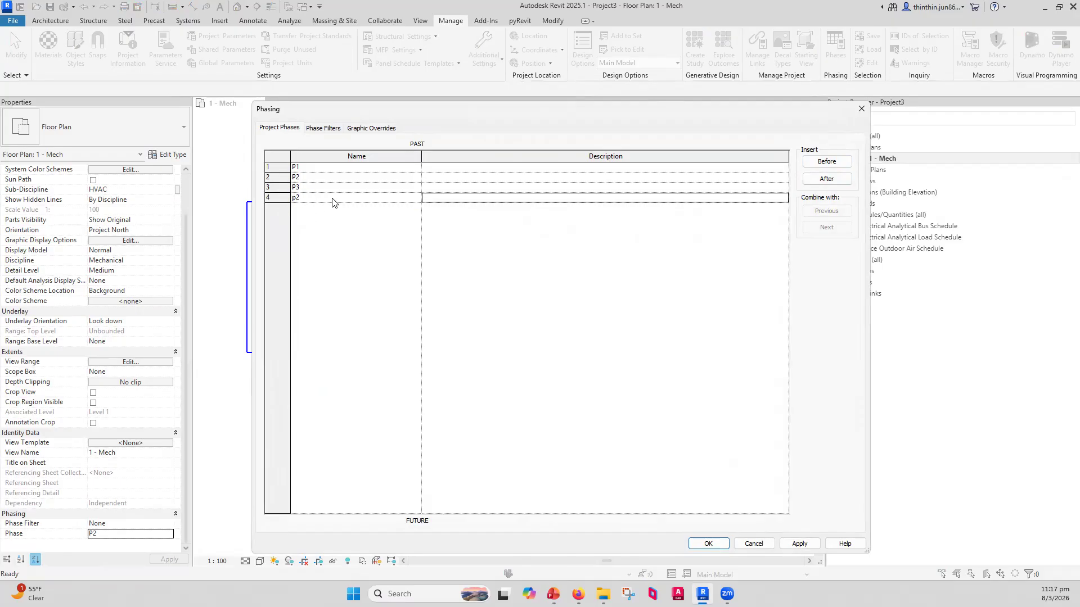
double_click(298, 199)
key("Delete")
left_click(316, 169)
left_click(316, 168)
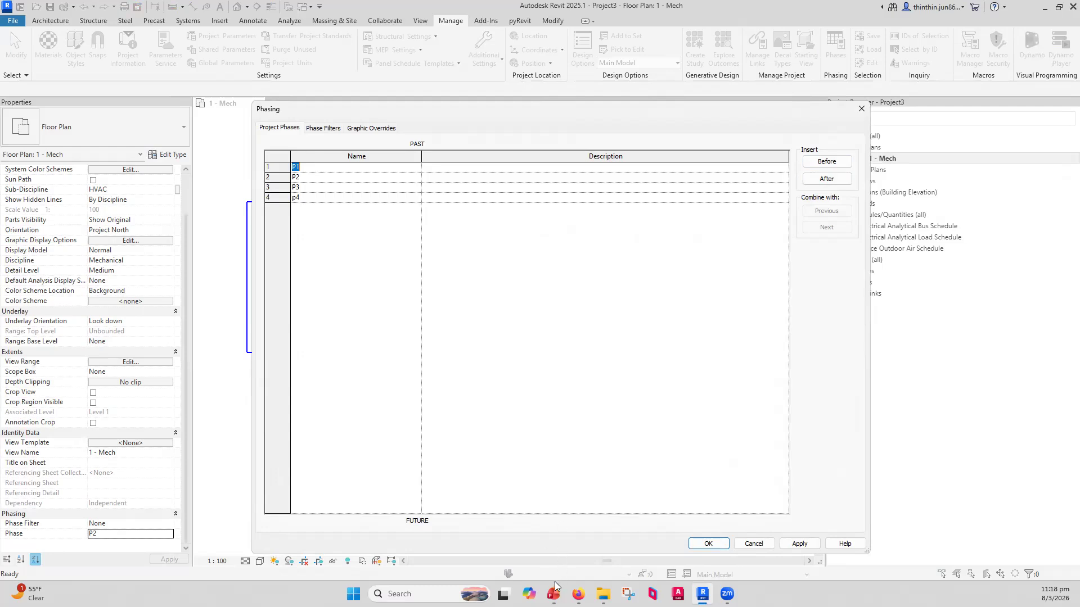
left_click(709, 543)
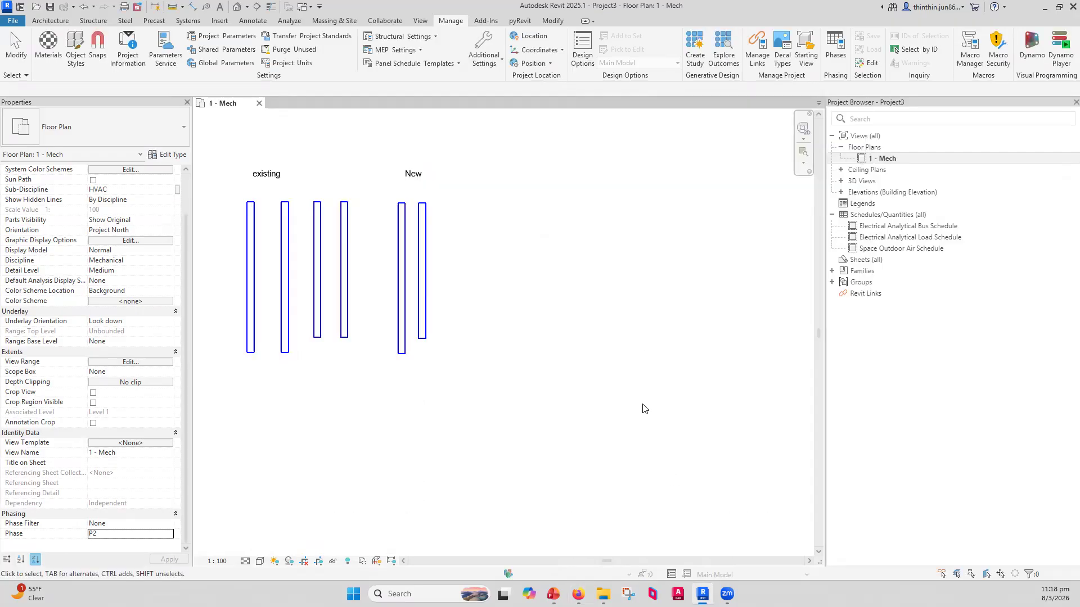
Switch to the PowerPoint slide on phase visibility, review the existing, new and future phase notes, and return to Revit.
left_click(554, 594)
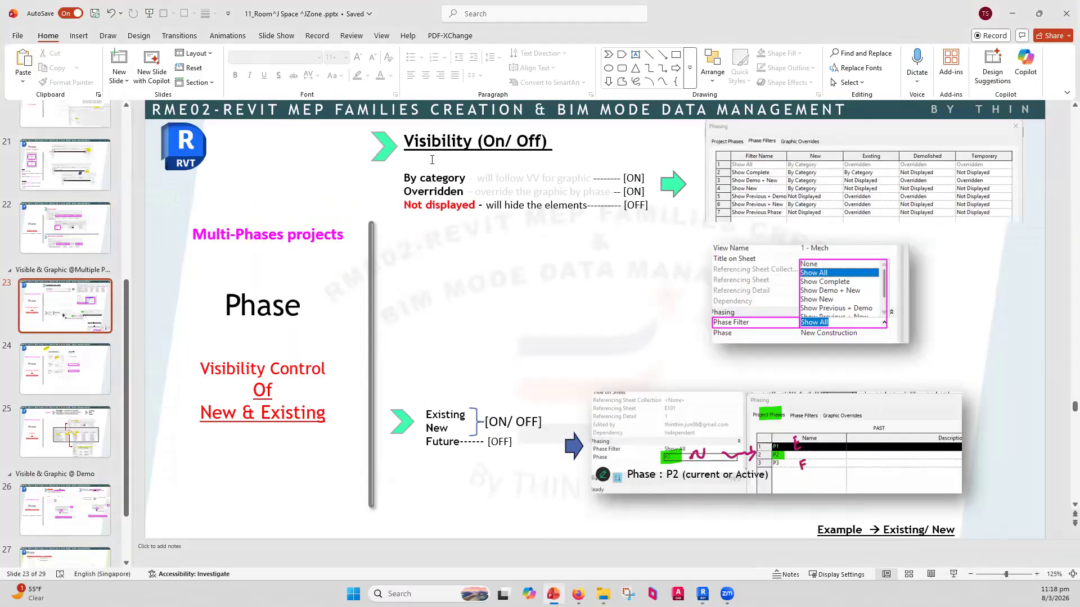
left_click(431, 191)
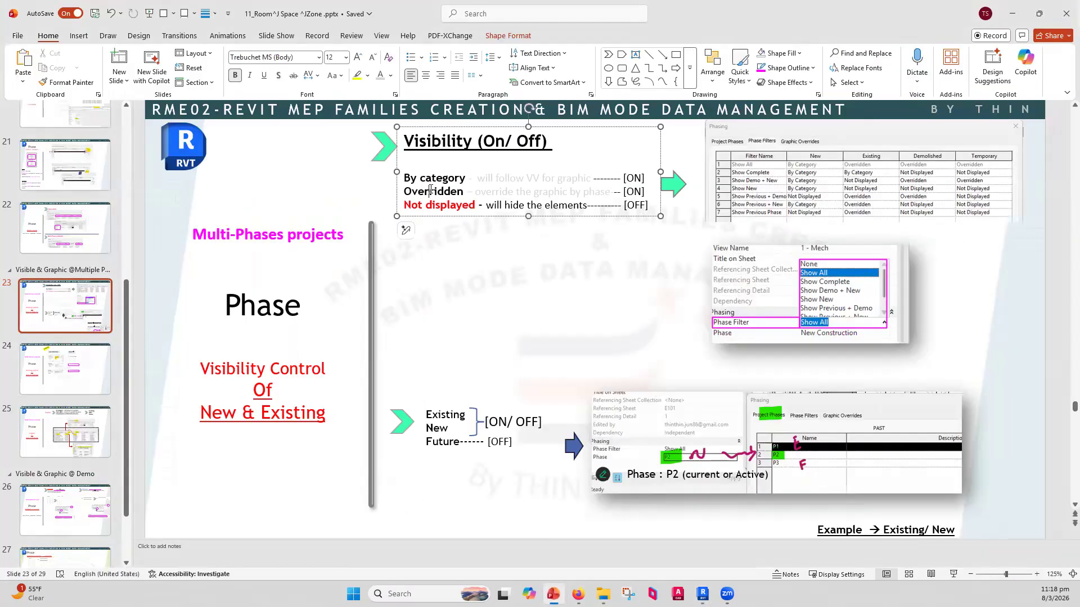
left_click(431, 400)
left_click(456, 375)
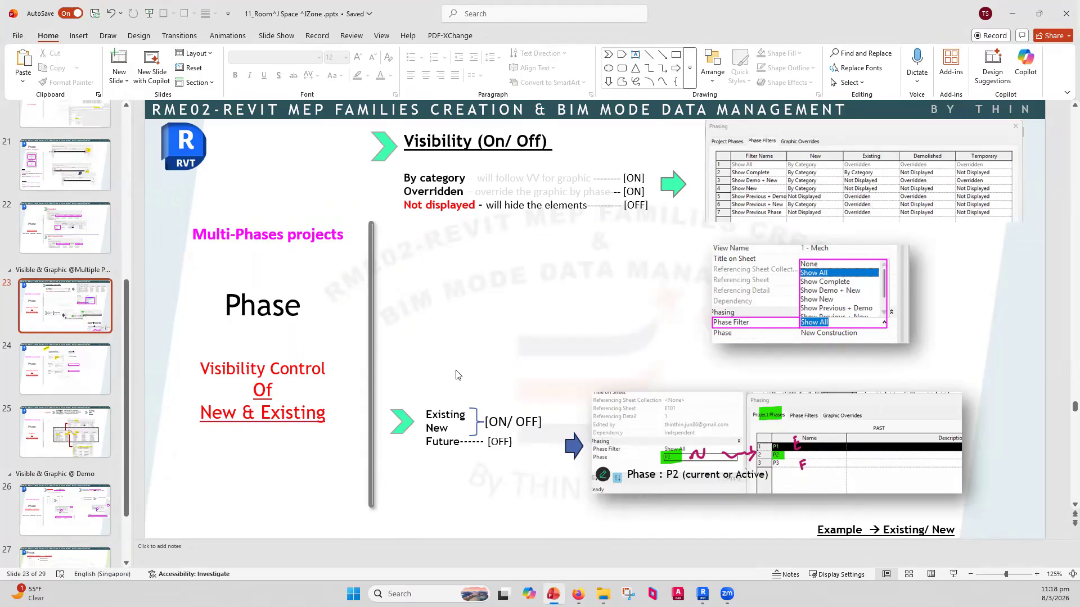
left_click(1038, 13)
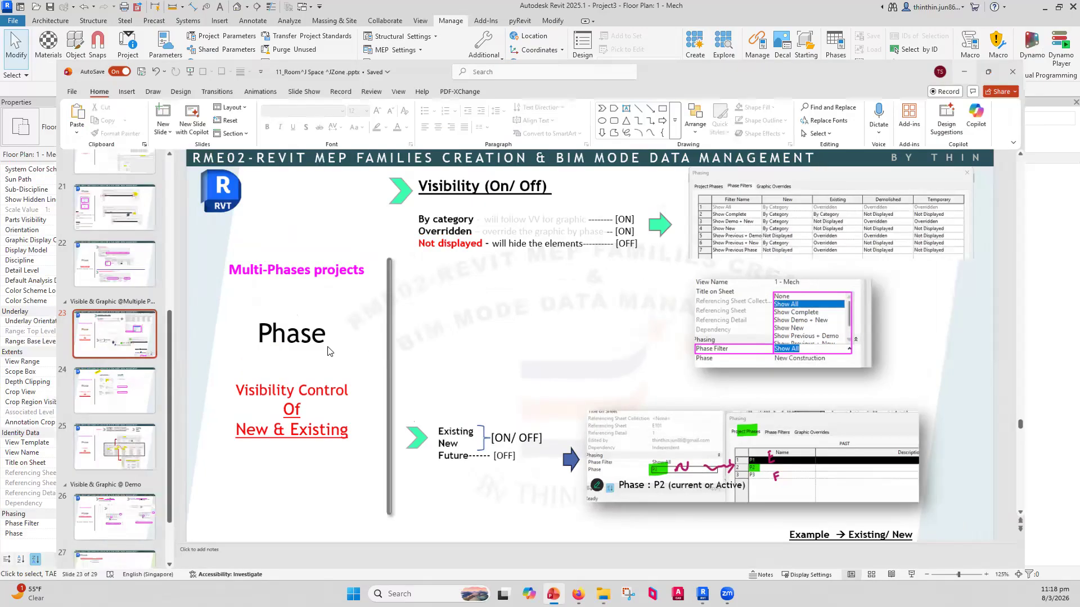
key("alt+Tab")
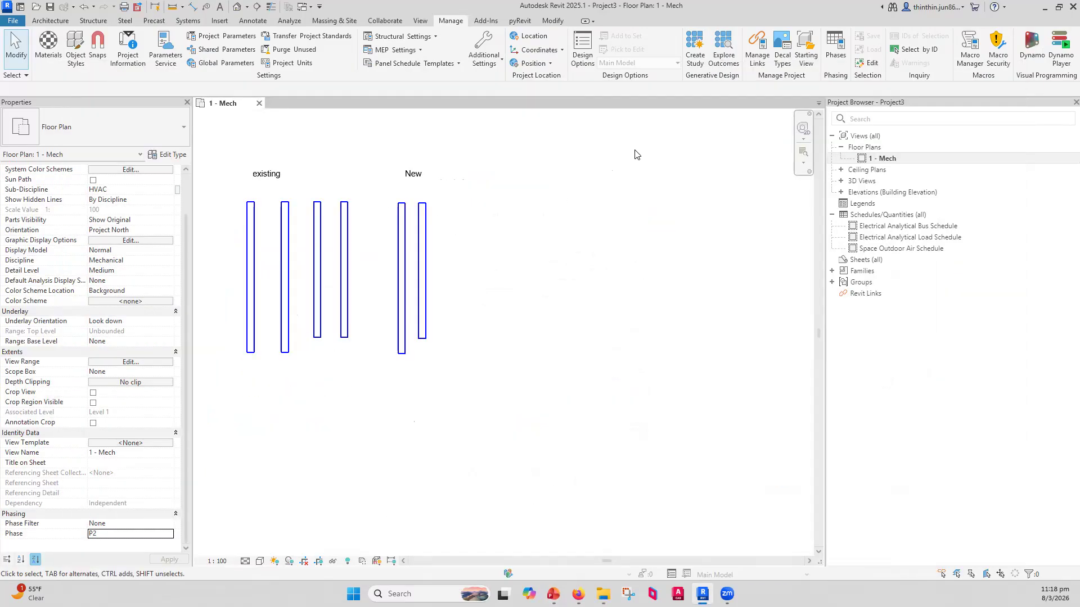
Reopen the Phasing settings and examine the order of P1, P2, P3 and p4 from past to future.
left_click(832, 51)
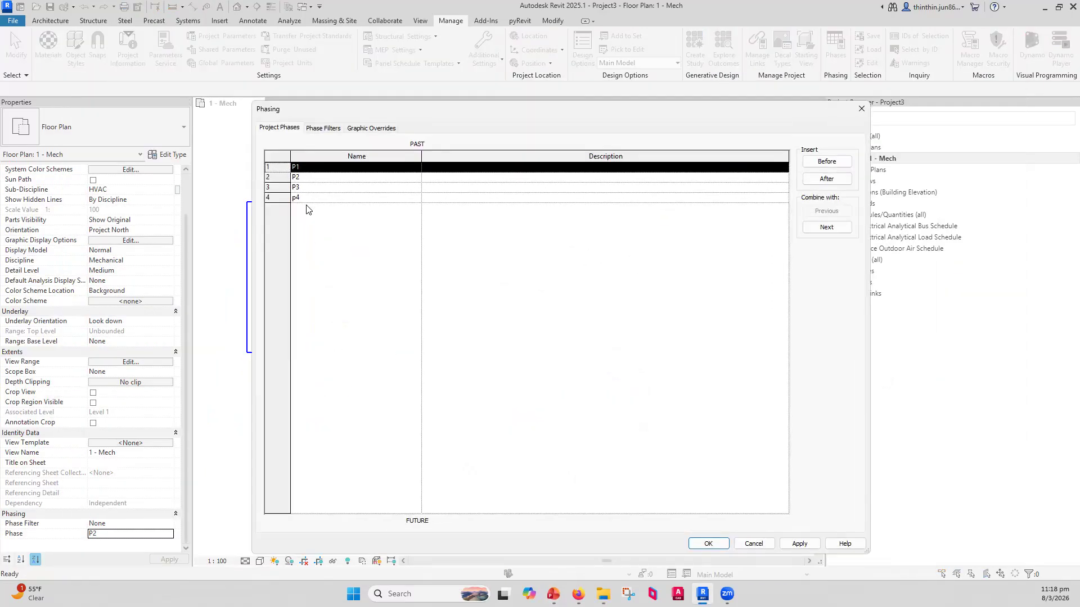
left_click(309, 198)
double_click(315, 167)
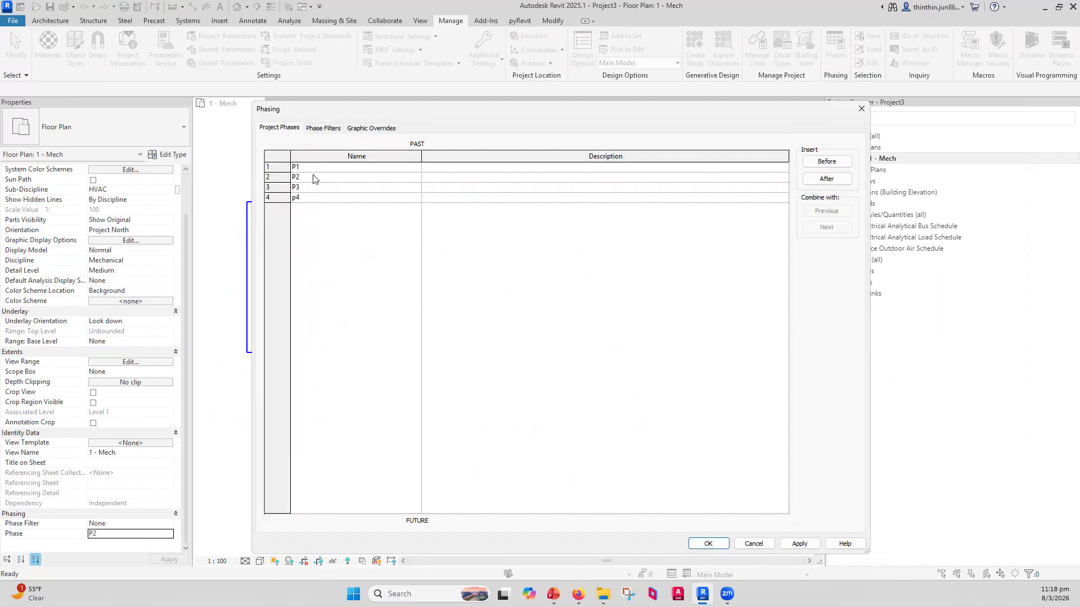
left_click(284, 176)
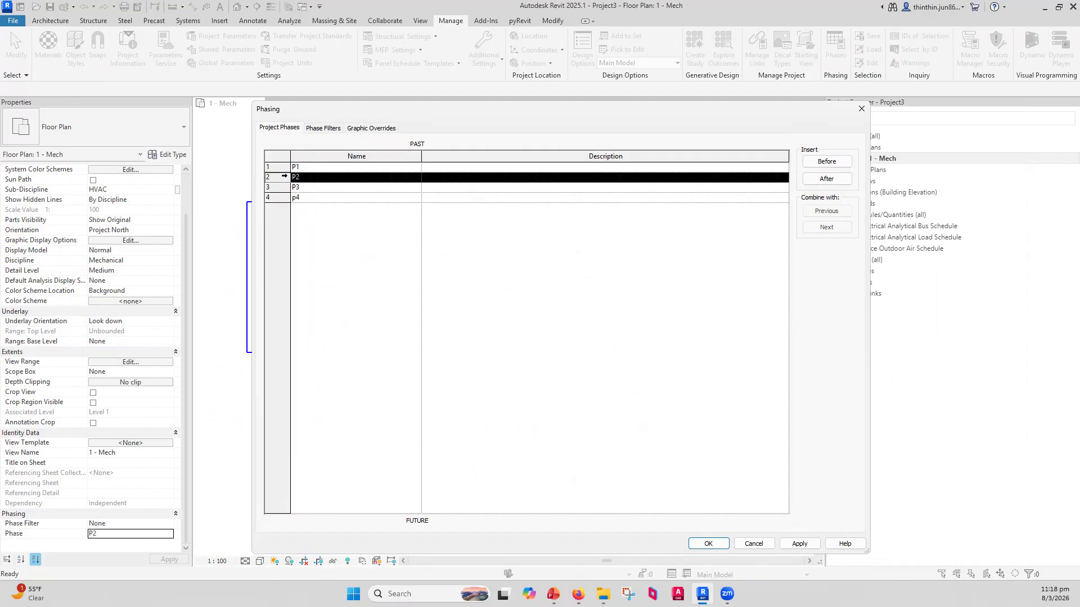
left_click(283, 167)
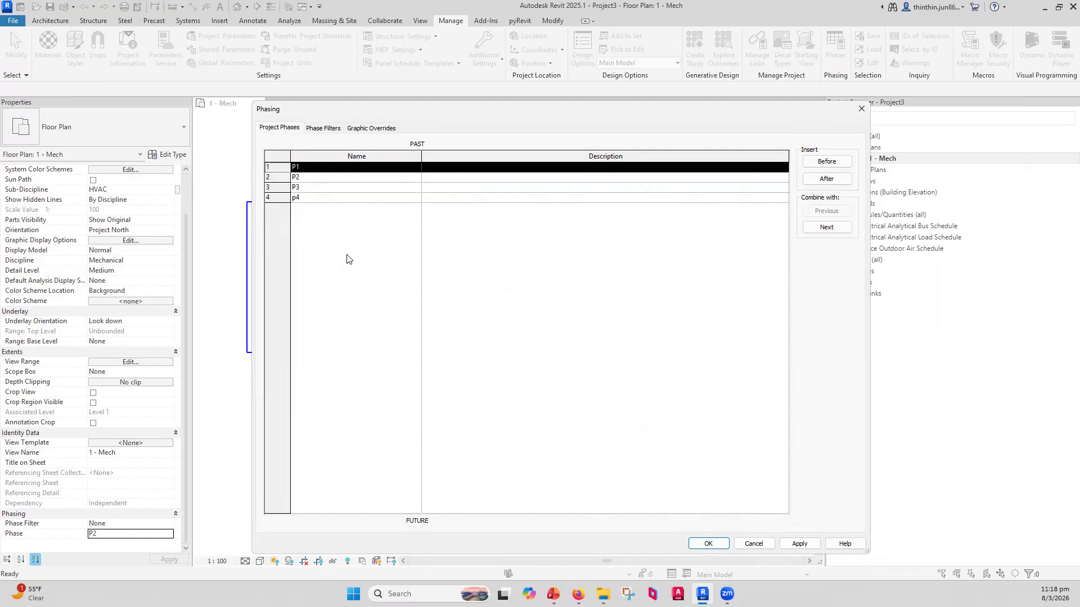
left_click(708, 543)
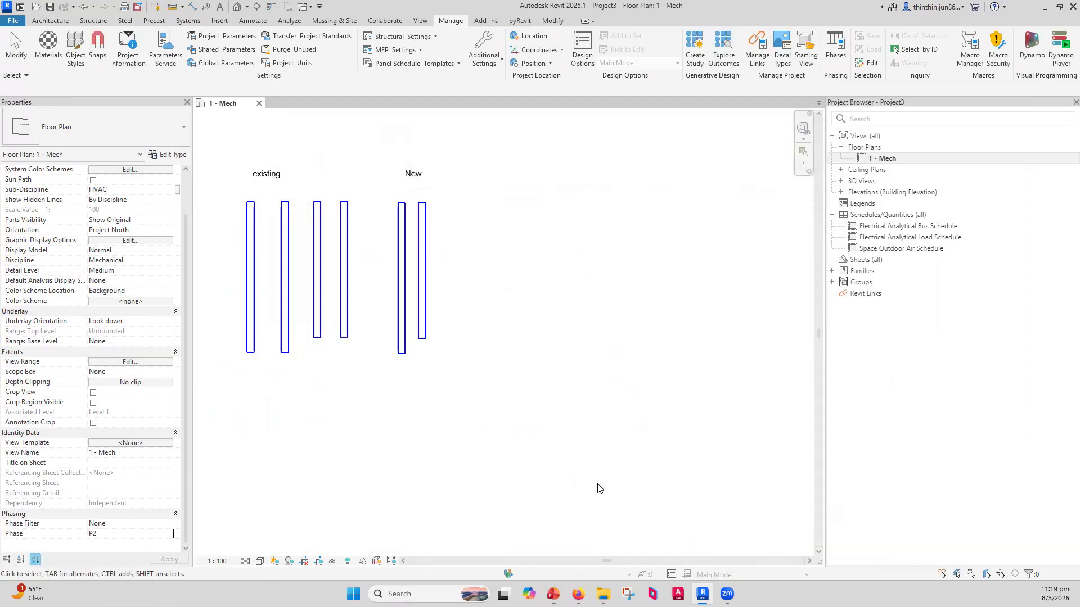
Set the floor plan view's Phase to P3.
left_click(118, 533)
left_click(119, 533)
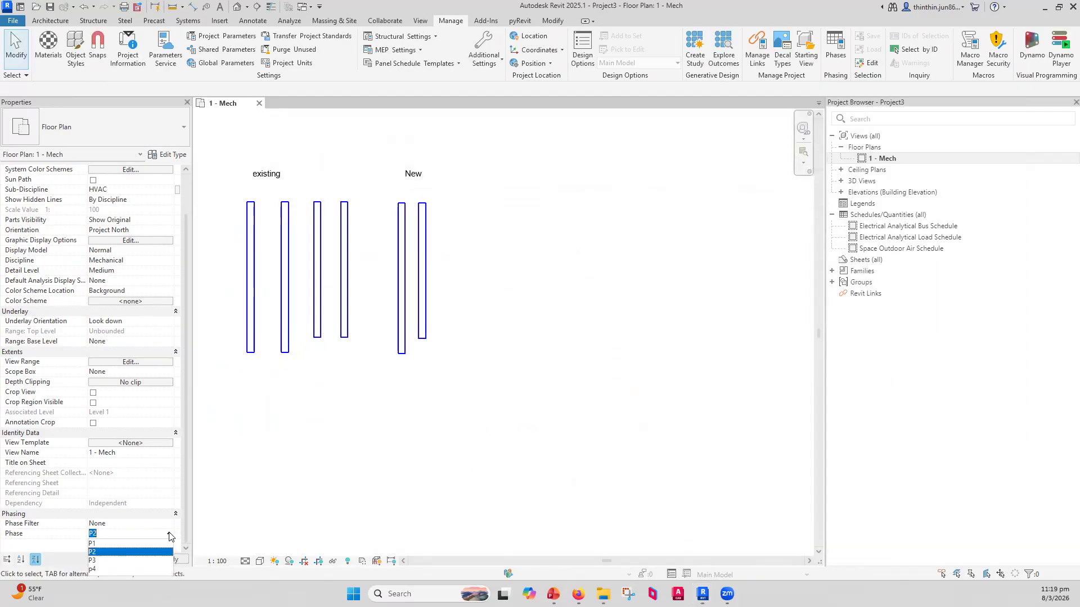
left_click(94, 562)
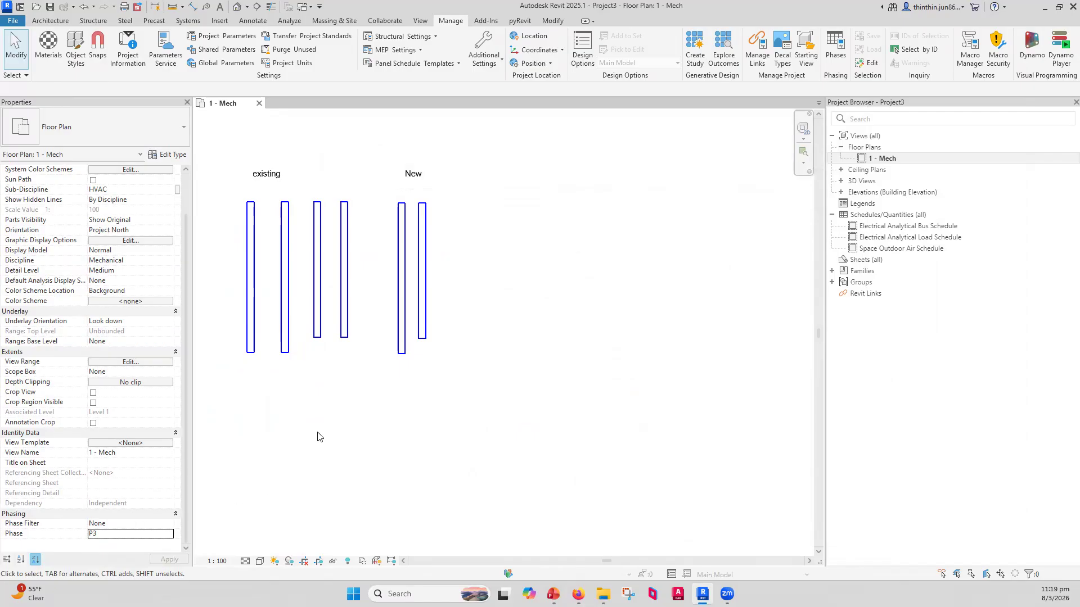
Open the Phasing settings beside the view properties and capture both in one screenshot with Snipping Tool.
left_click(835, 49)
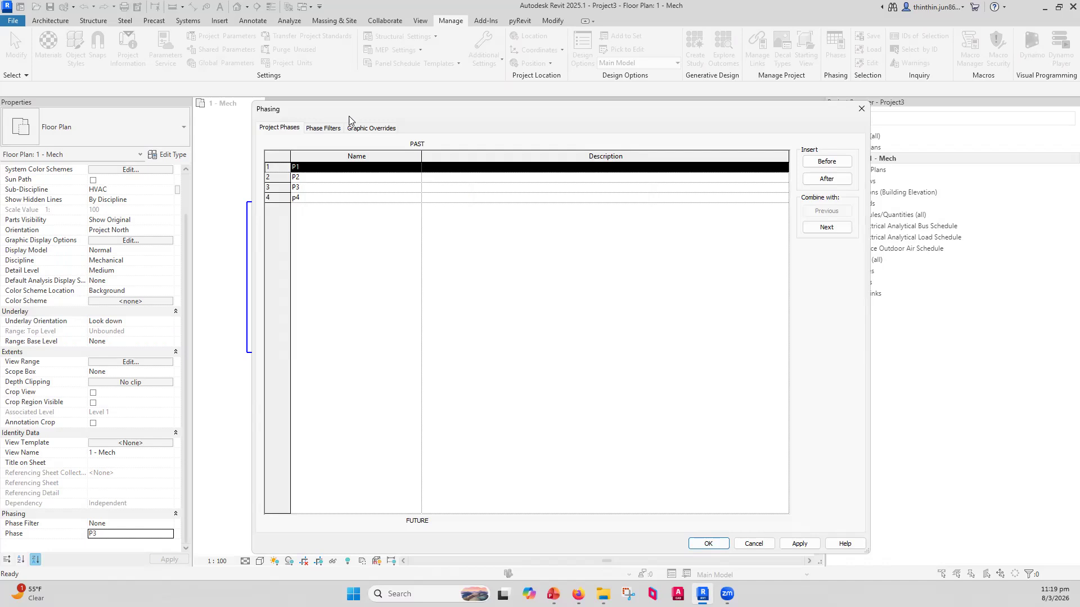
left_click_drag(349, 118, 299, 136)
left_click(628, 595)
left_click(104, 41)
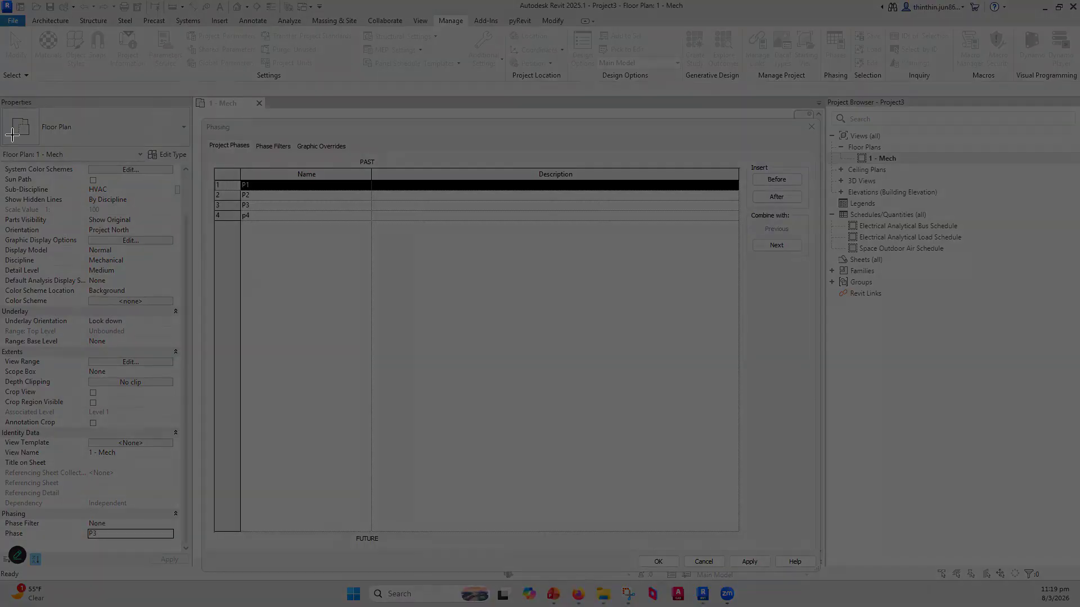
left_click_drag(9, 90, 641, 519)
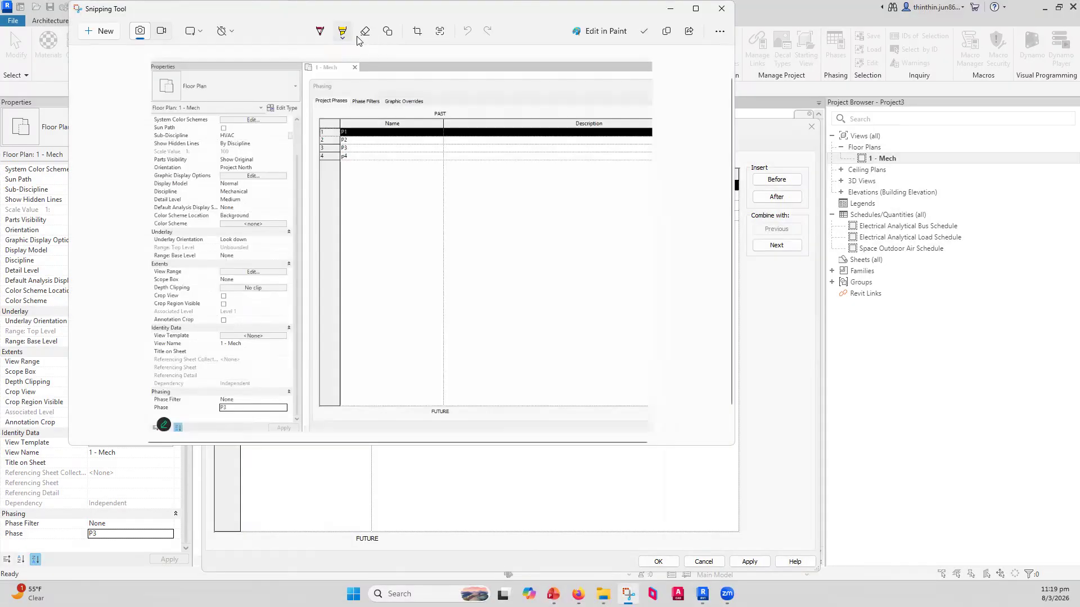
On the screenshot, highlight P3 and label it N, P1 and P2 E, and p4 F, then close the screenshot and the Phasing settings.
left_click(341, 35)
left_click(220, 409)
left_click_drag(217, 410, 235, 411)
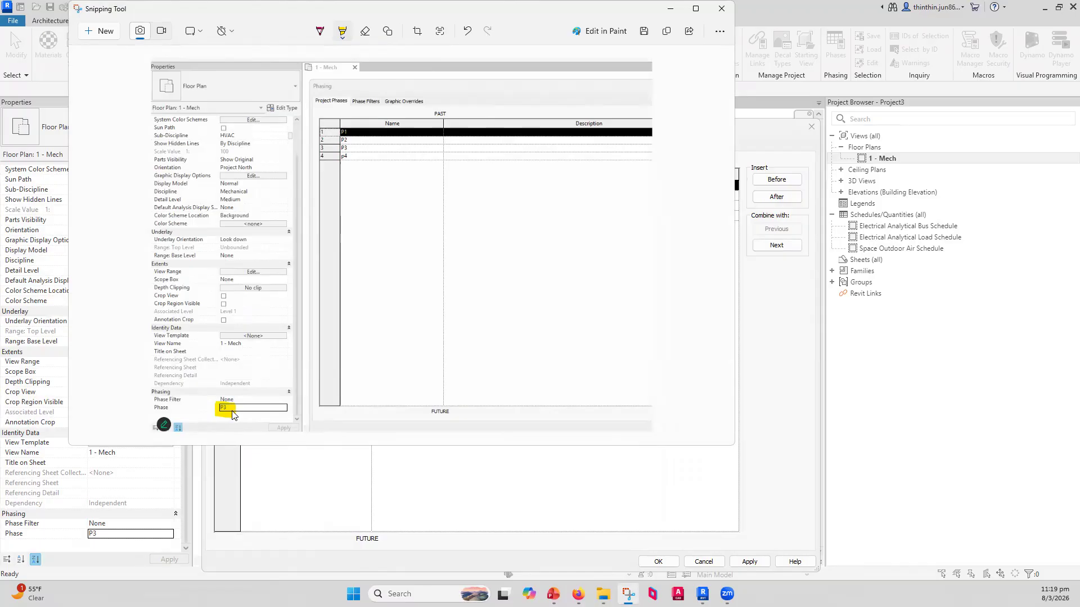
left_click(320, 31)
mouse_move(233, 404)
left_mouse_down()
mouse_move(232, 415)
mouse_move(248, 407)
left_mouse_up()
left_click(342, 31)
mouse_move(340, 147)
left_mouse_down()
mouse_move(379, 140)
mouse_move(362, 167)
mouse_move(390, 160)
left_mouse_up()
left_click(325, 34)
left_click(349, 162)
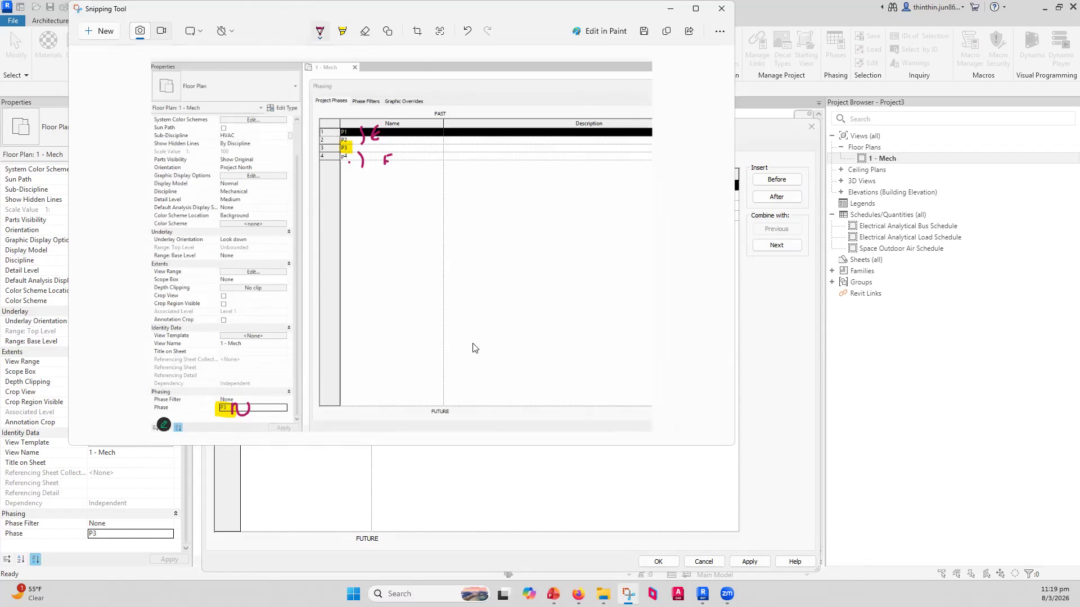
left_click(721, 8)
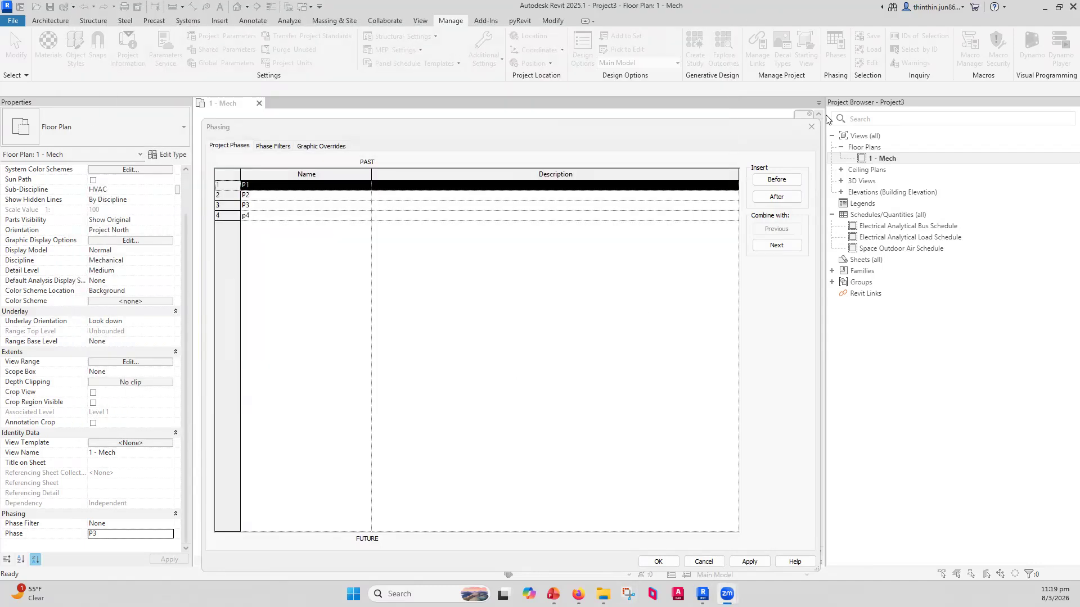
left_click(812, 126)
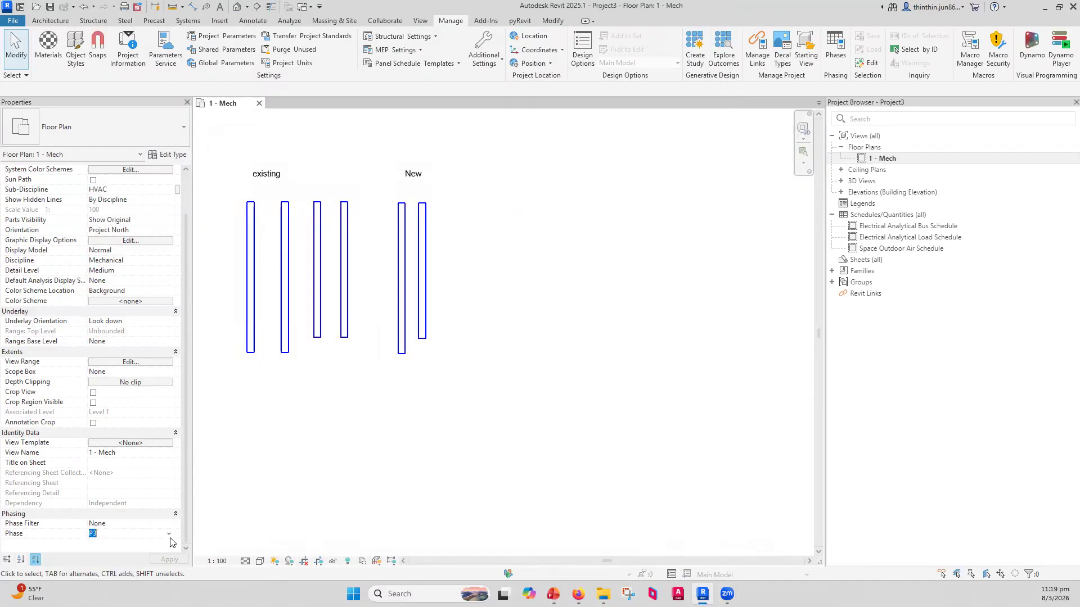
Set the floor plan view's Phase to p4 and open the Phasing settings.
left_click(169, 534)
left_click(111, 568)
left_click(835, 50)
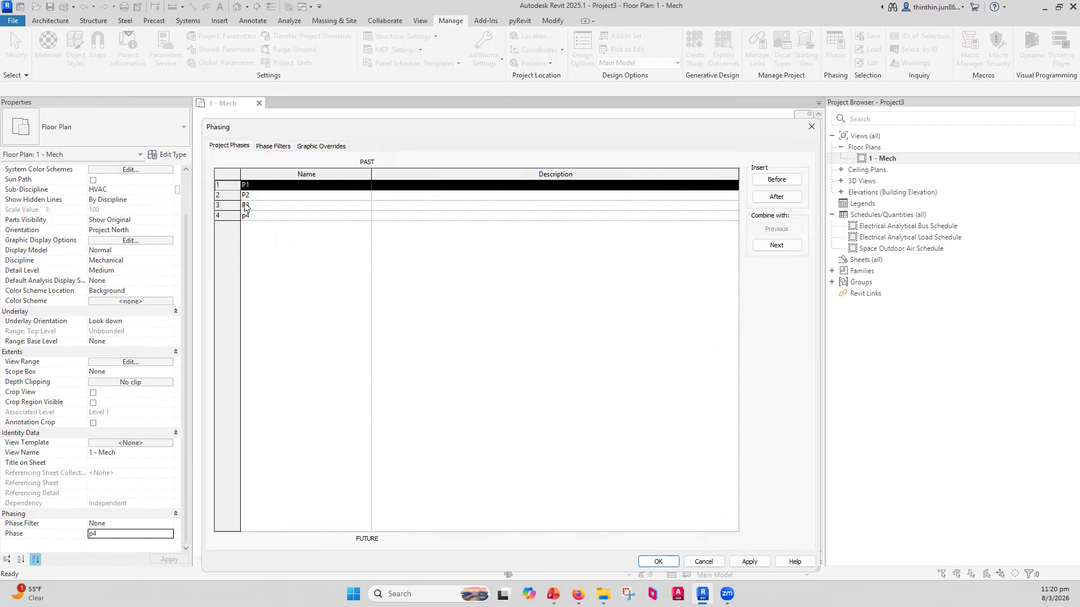
Mark p4 as N and P1 to P3 as E with screen ink, clear the marks, and close the Phasing settings.
left_click(235, 203)
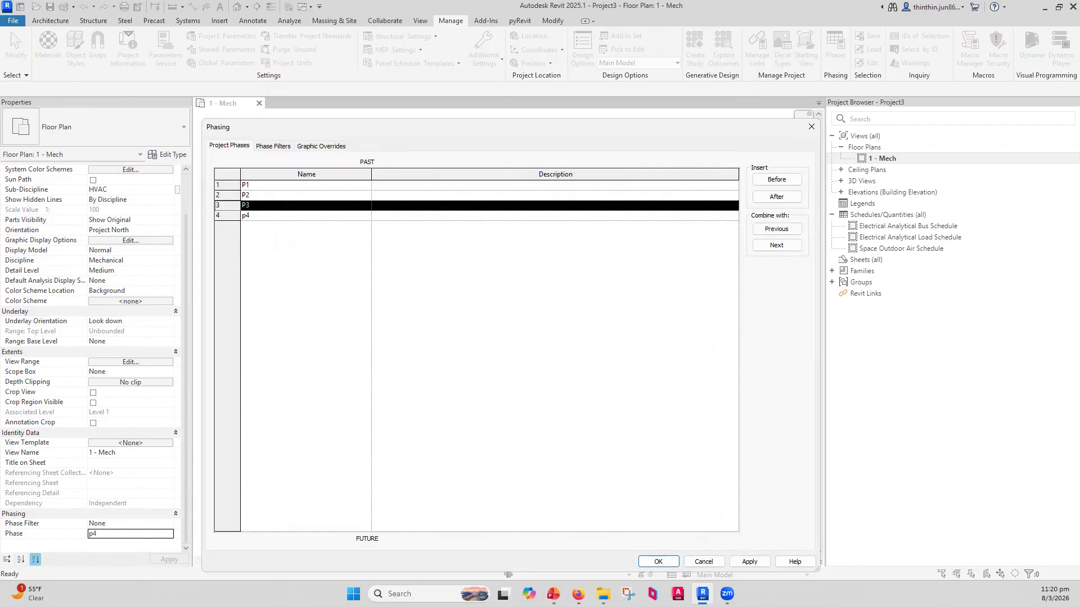
left_click_drag(103, 531, 116, 526)
mouse_move(255, 221)
left_mouse_down()
mouse_move(281, 182)
mouse_move(293, 201)
mouse_move(293, 190)
left_mouse_up()
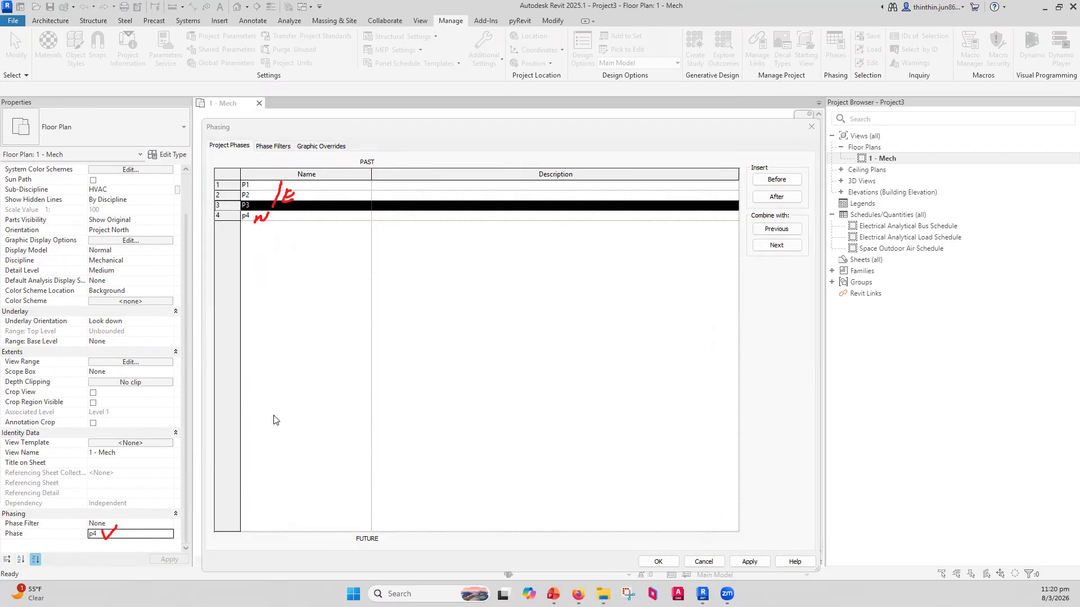
left_click(260, 307)
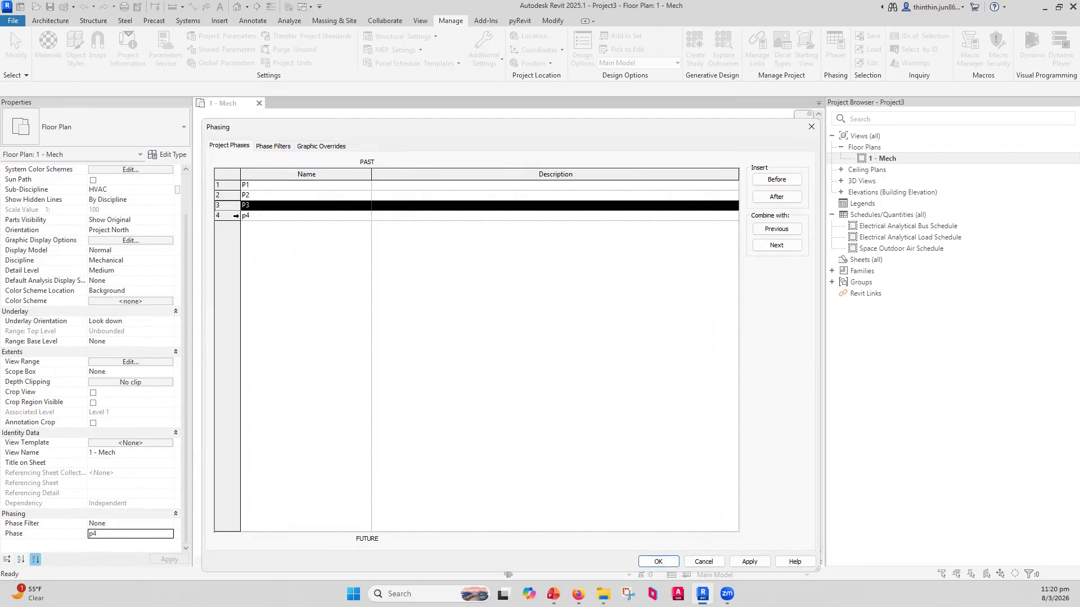
key("Down")
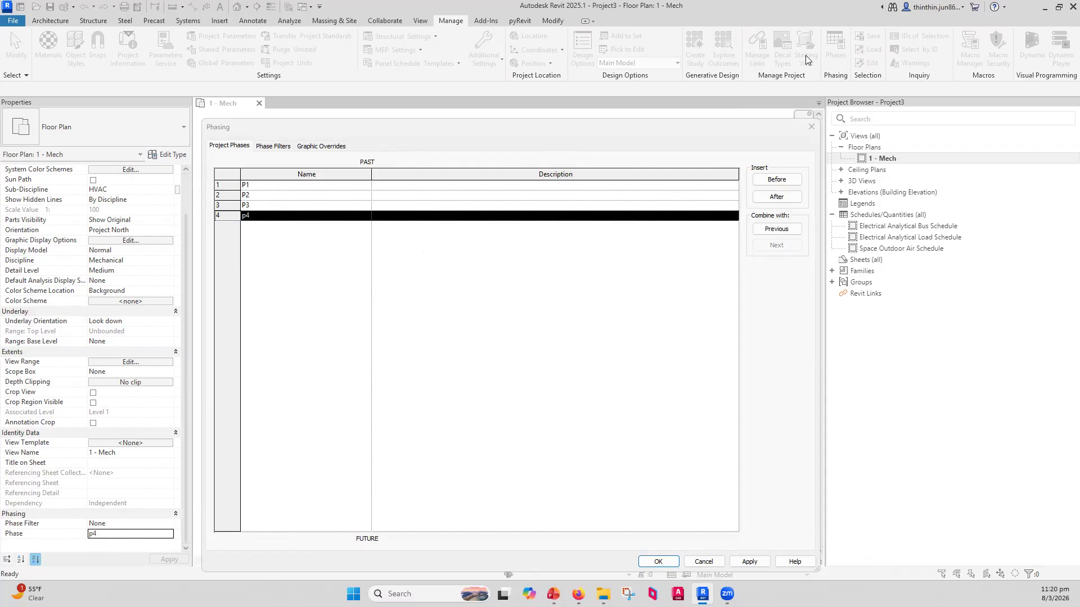
left_click(816, 130)
Set the floor plan view's Phase to P2.
left_click(171, 537)
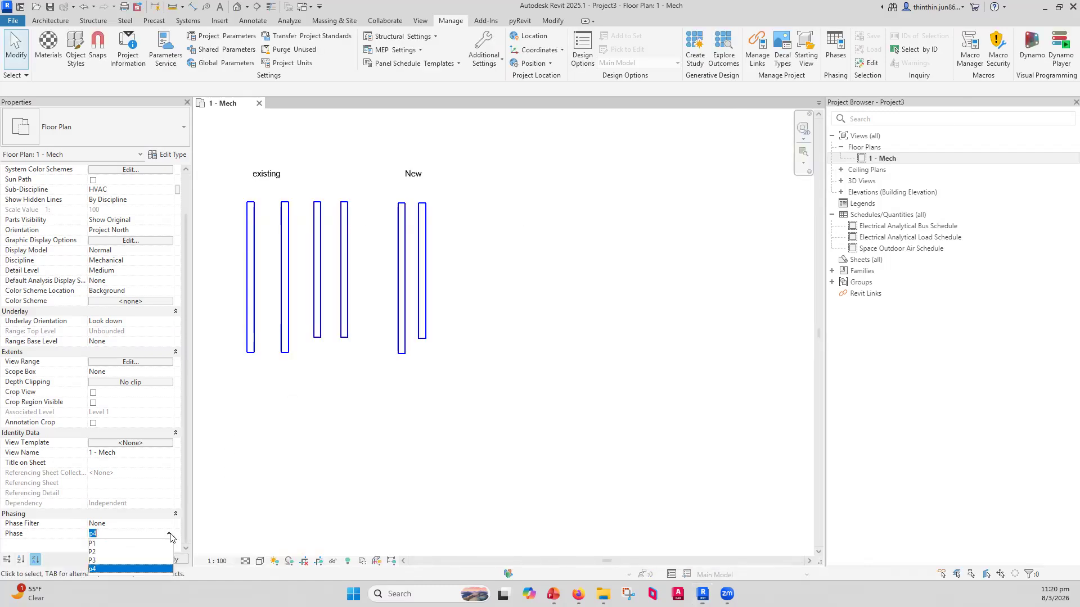
left_click(93, 552)
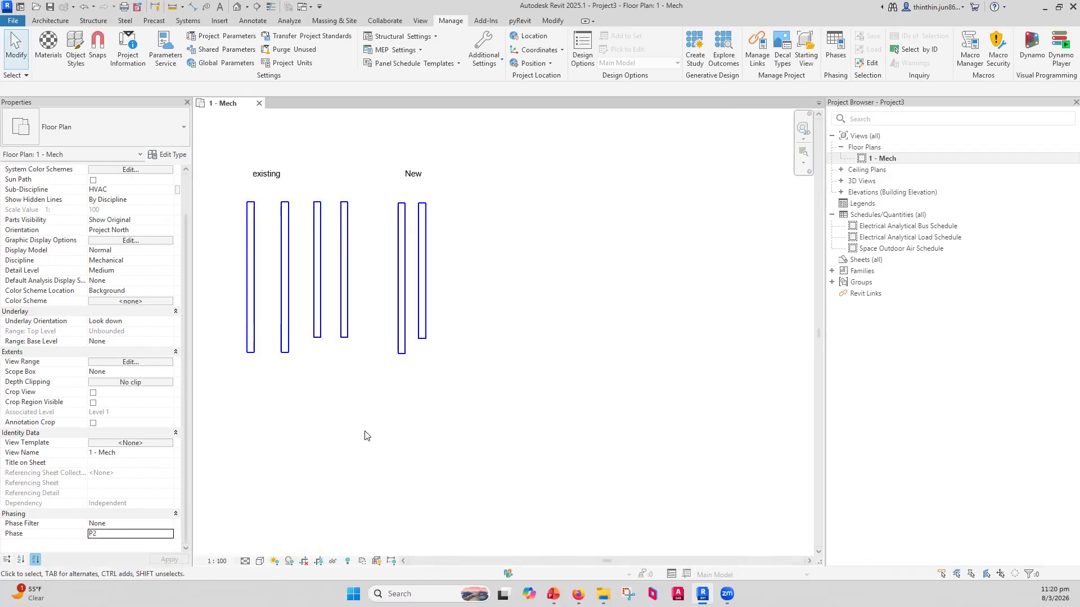
Set the floor plan view's Phase to P1 and open the Phasing settings to compare the phase order.
left_click(164, 533)
left_click(167, 536)
left_click(130, 542)
left_click(849, 55)
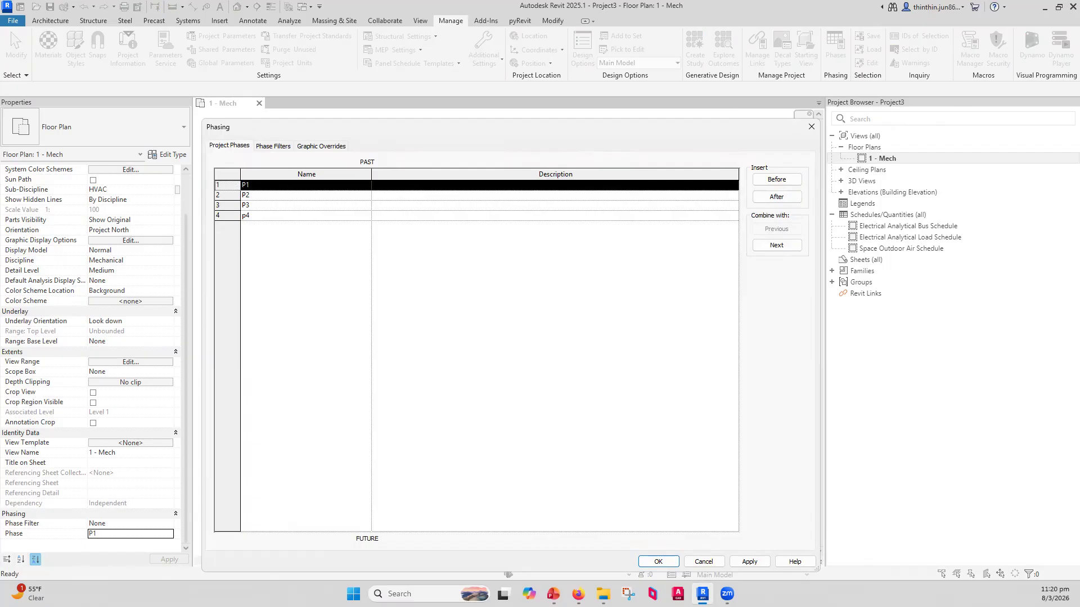
Mark P1 as N and P2 to p4 as F with screen ink, and close the Phasing settings.
mouse_move(97, 533)
left_mouse_down()
mouse_move(140, 541)
mouse_move(142, 532)
left_mouse_up()
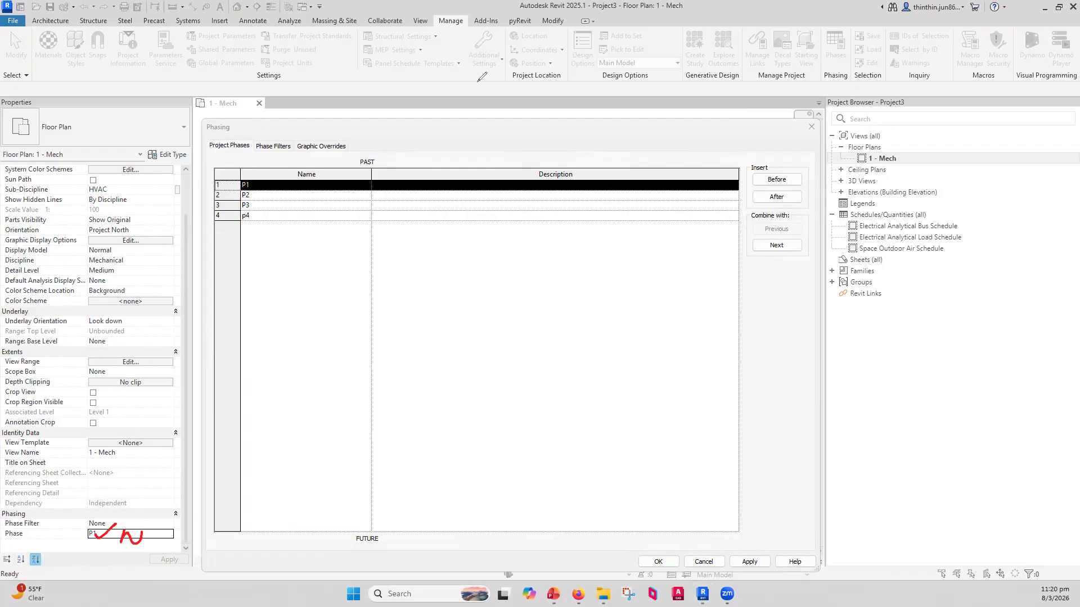
mouse_move(271, 183)
left_mouse_down()
mouse_move(289, 179)
mouse_move(255, 179)
mouse_move(255, 227)
mouse_move(289, 202)
mouse_move(282, 212)
left_mouse_up()
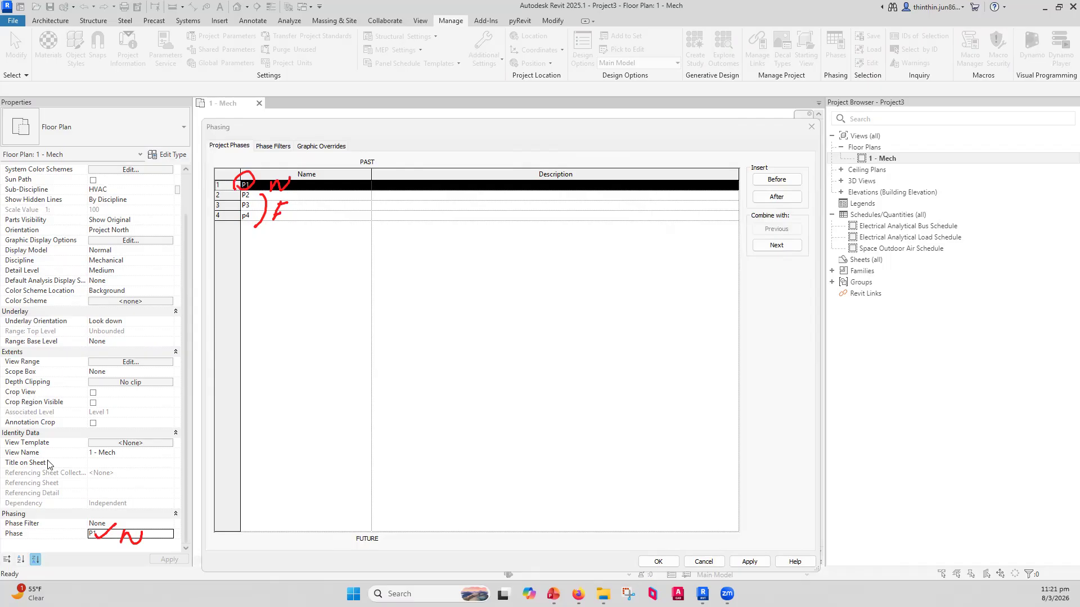
left_click(811, 126)
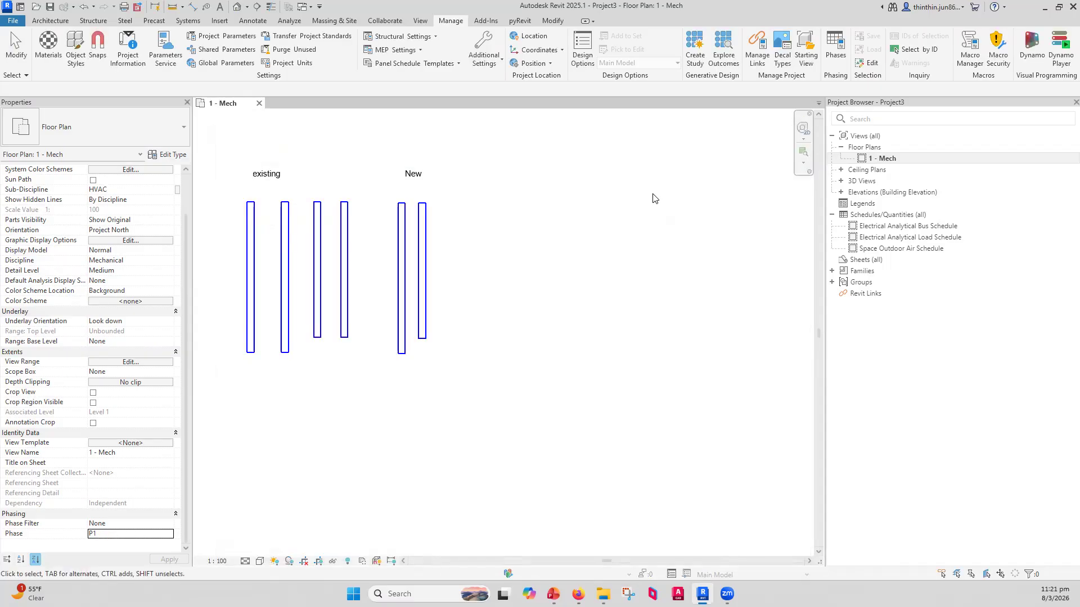
Switch to the PowerPoint slide on phase visibility control and examine the Existing, New and Future on/off notes closely.
left_click(555, 592)
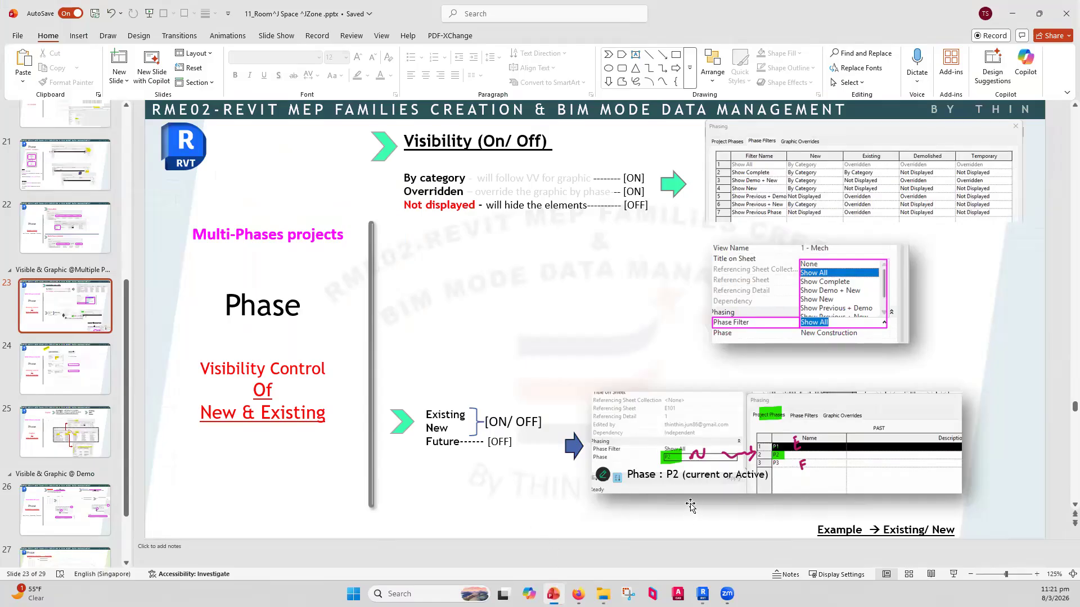
scroll(691, 501, "up", 6, "ctrl")
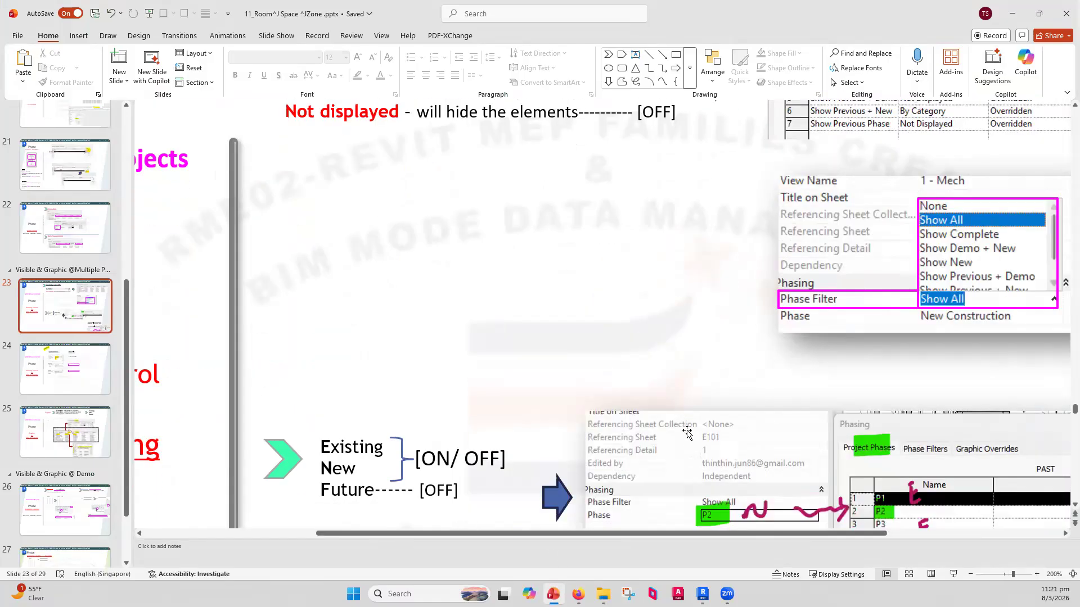
scroll(687, 432, "down", 1)
left_click(377, 421)
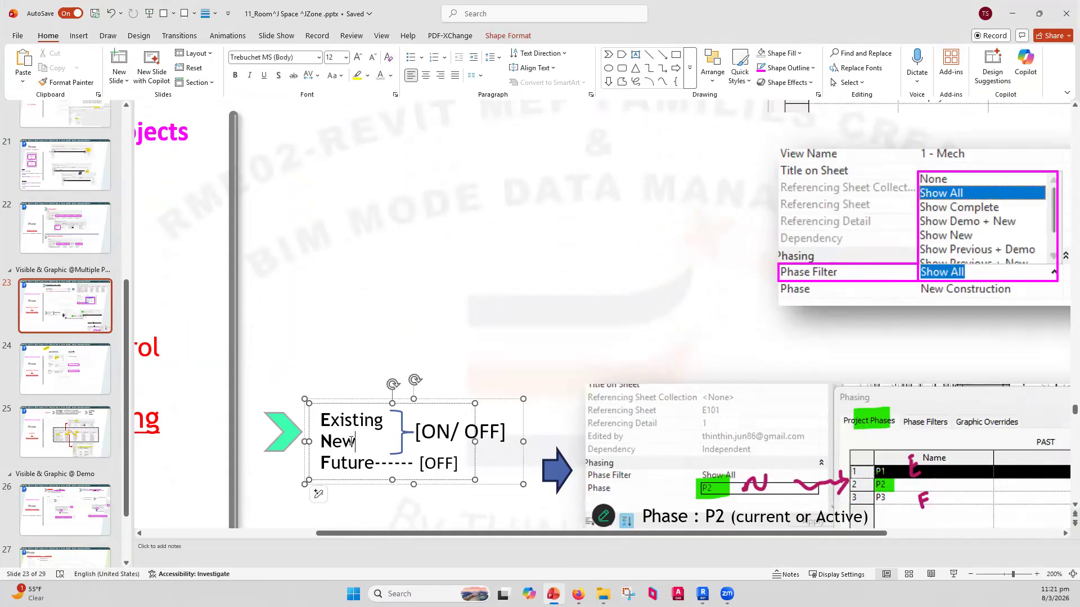
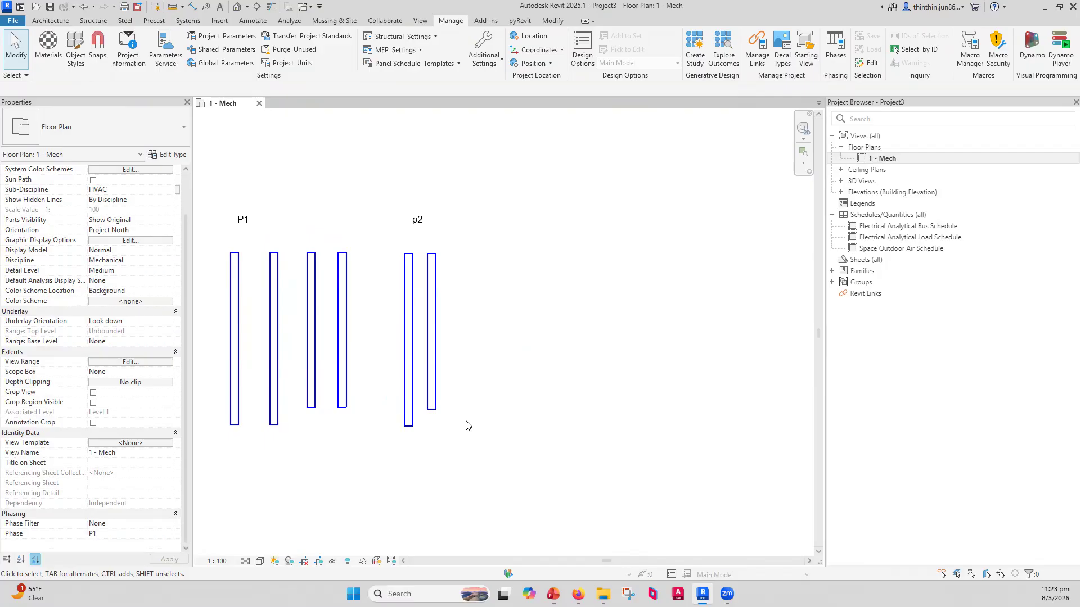
Check the project phase list, and copy the p2 text label twice along the row to its right.
left_click(836, 48)
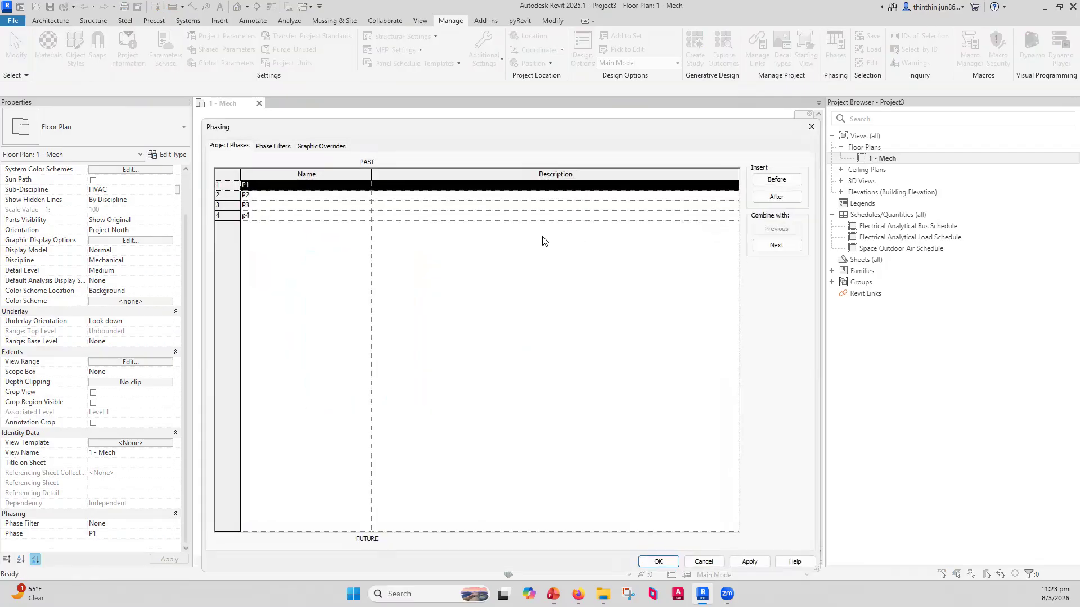
key("Escape")
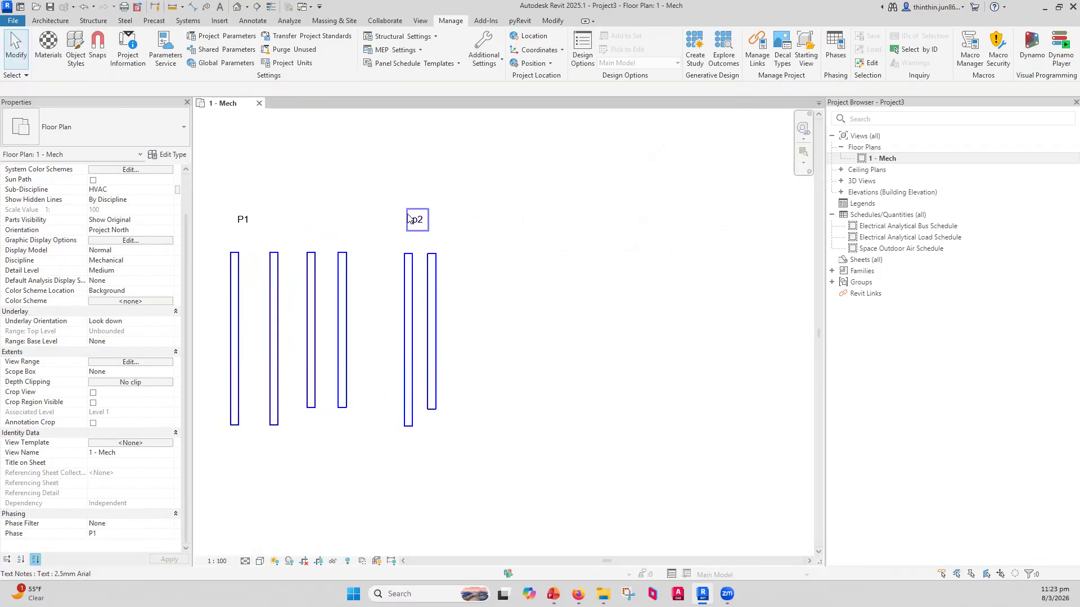
left_click(418, 219)
key("c")
key("o")
left_click(422, 219)
left_click(556, 219)
left_click(718, 220)
key("Escape")
Change the two copied text labels to p3 and p4.
left_click(551, 221)
double_click(551, 221)
double_click(548, 220)
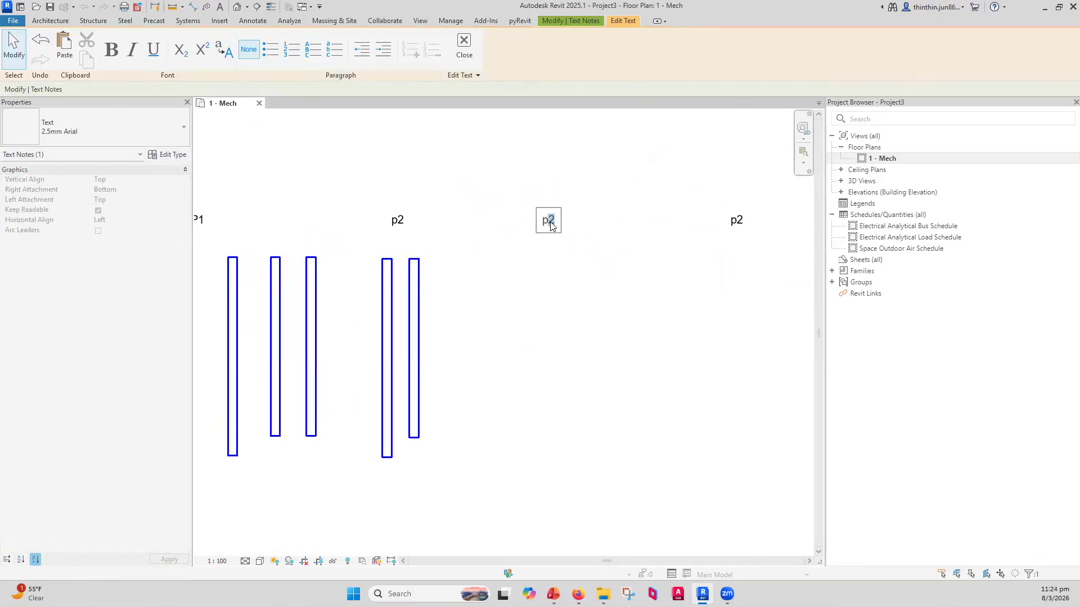
type("p3")
left_click(738, 220)
double_click(742, 220)
left_click_drag(742, 220, 734, 224)
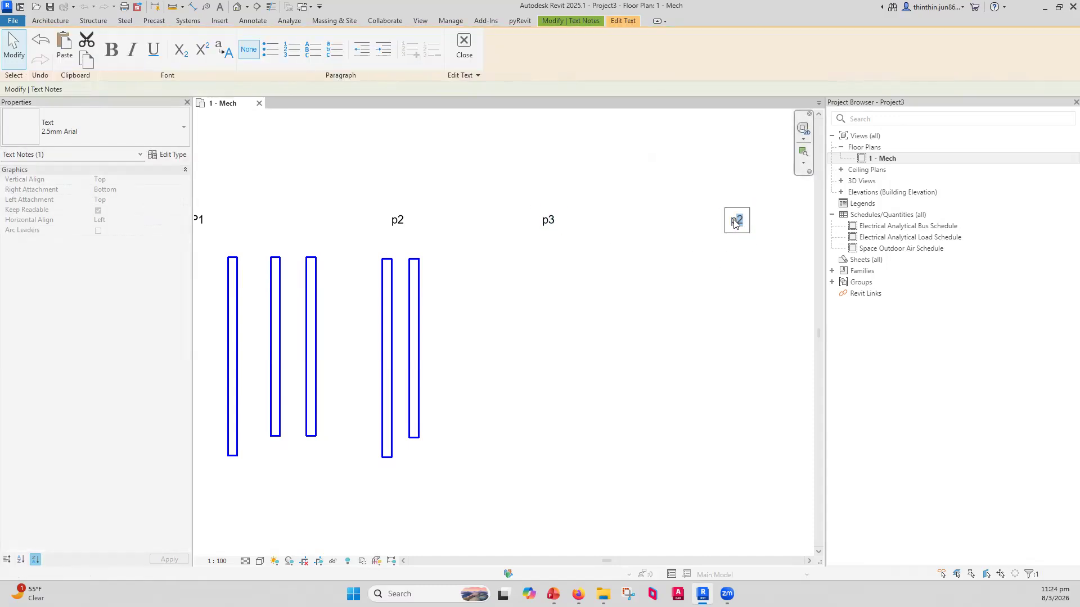
type("4")
left_click(607, 276)
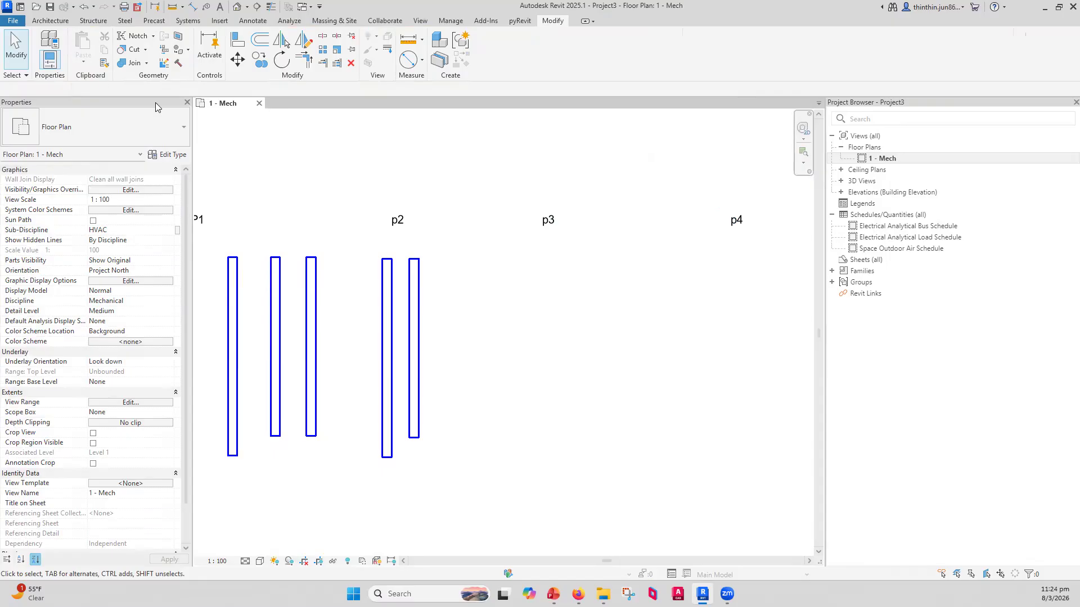
Set the system type for new ducts to Return Air.
left_click(188, 20)
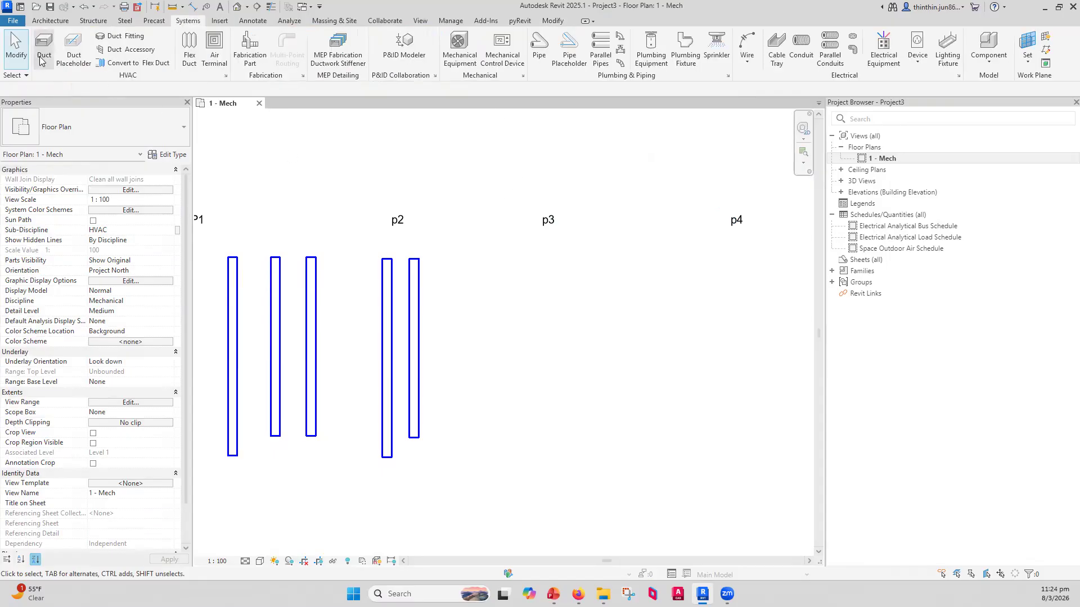
scroll(140, 475, "down", 3)
scroll(141, 475, "down", 1)
left_click(150, 252)
left_click(168, 250)
left_click(141, 267)
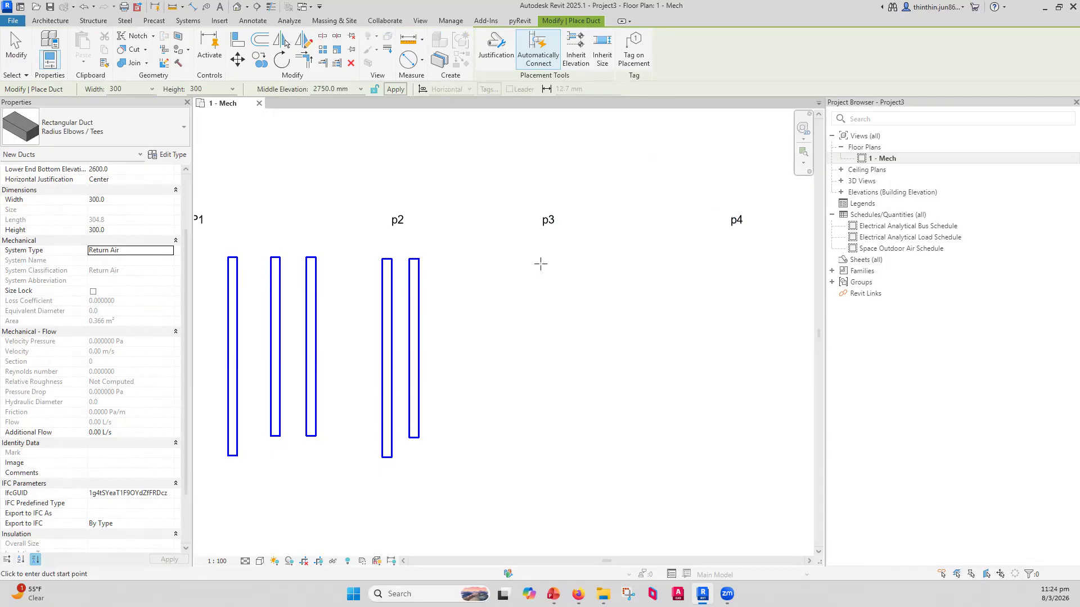
scroll(147, 503, "down", 2)
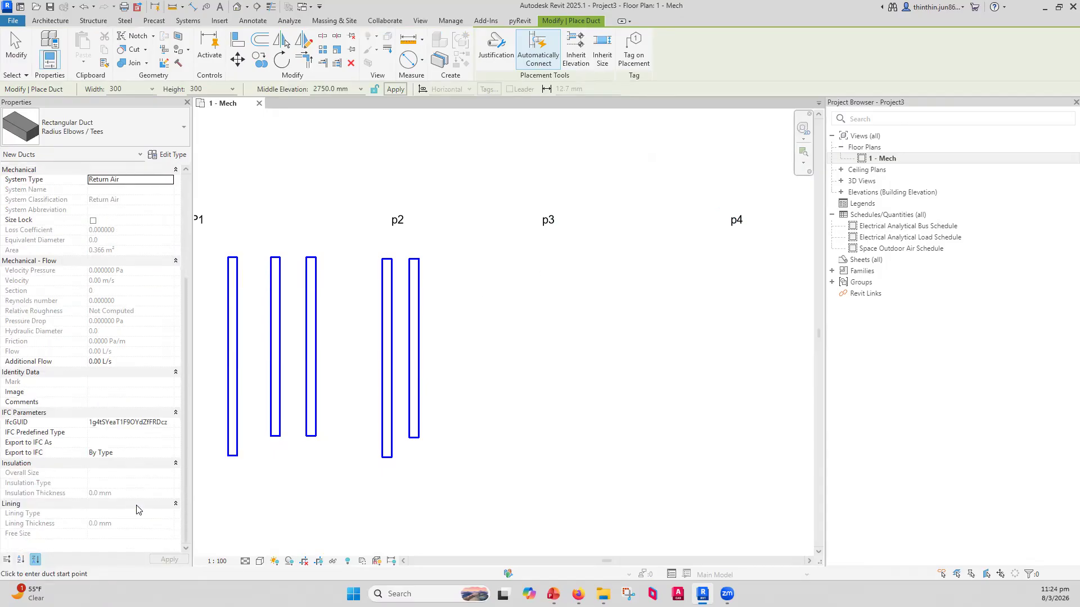
key("Escape")
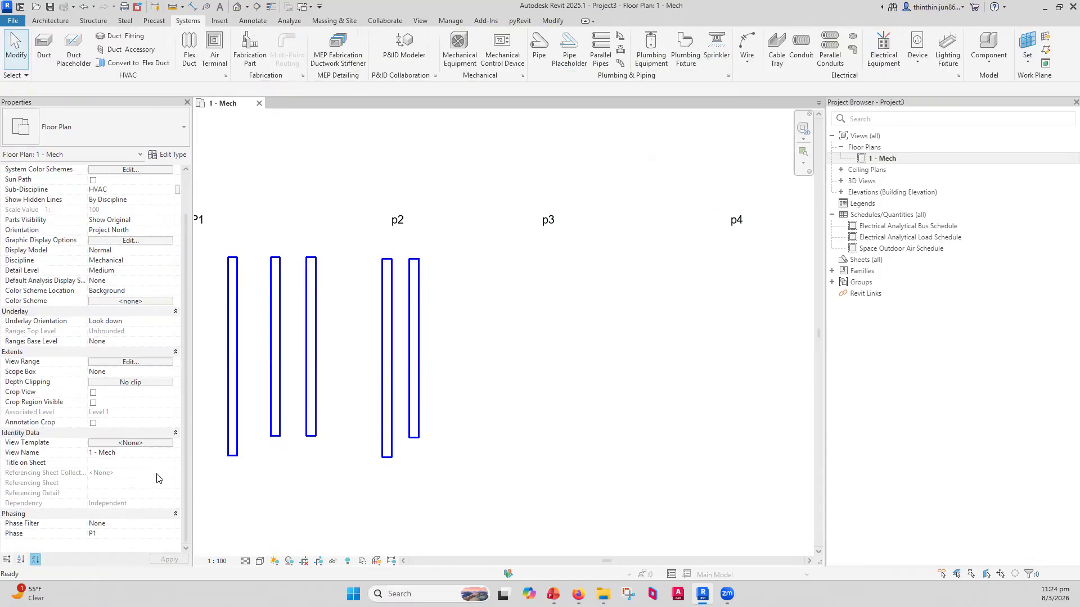
Set the floor plan view's Phase to P3.
left_click(156, 534)
left_click(169, 534)
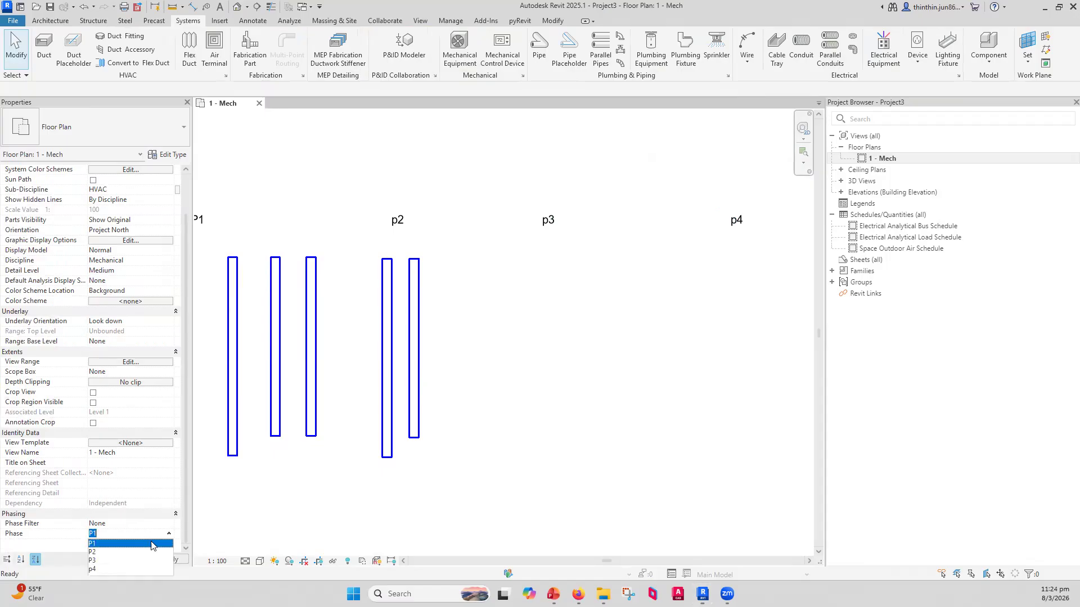
left_click(105, 561)
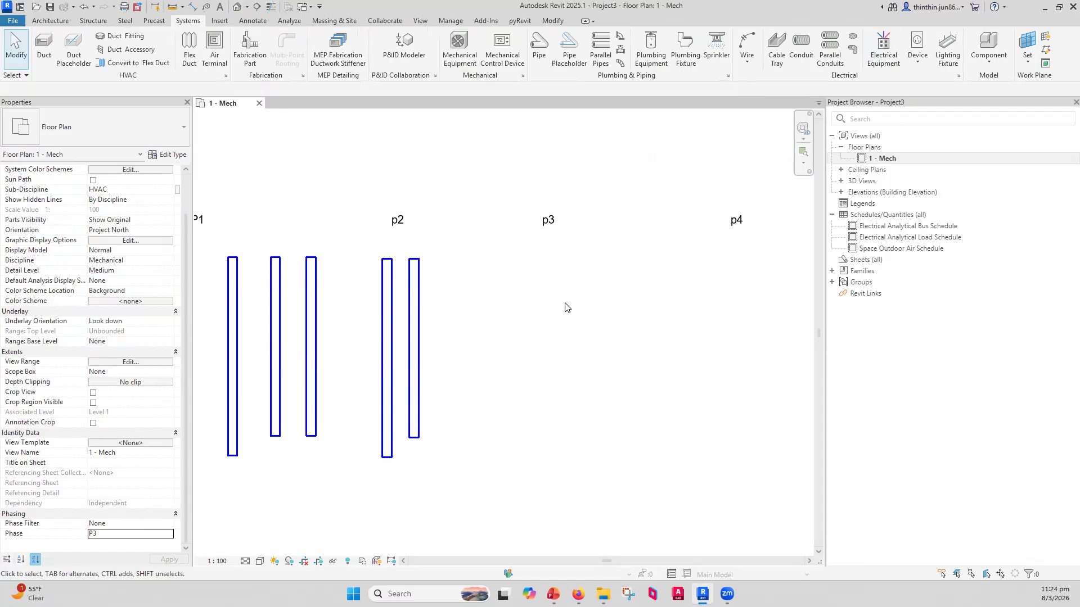
Draw a vertical duct about 5400 mm long below the p3 label and check its Phase Created property.
middle_click_drag(559, 310, 538, 285)
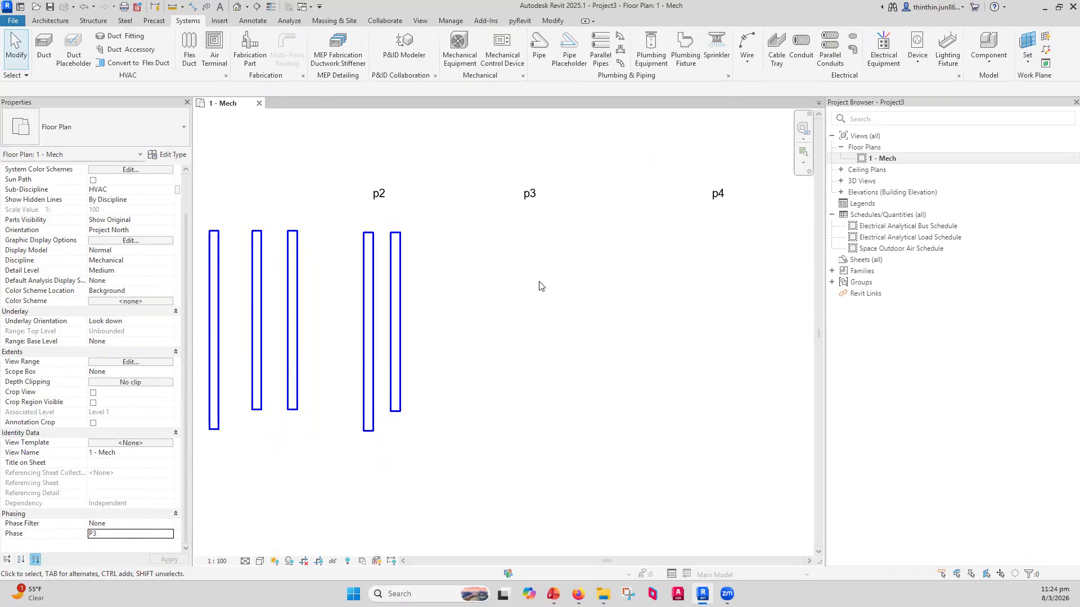
key("d")
key("t")
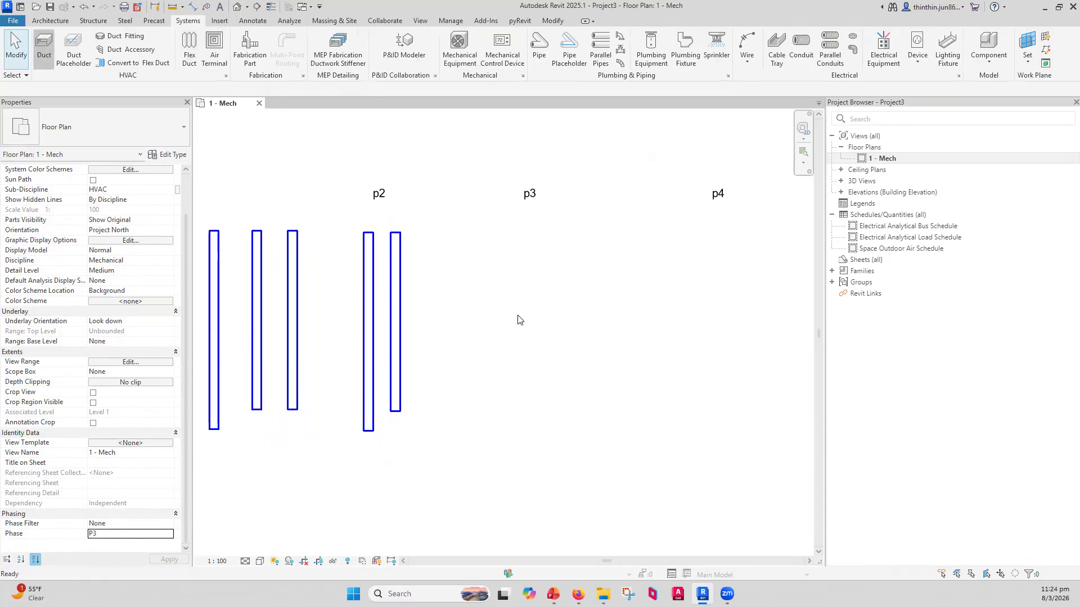
left_click(521, 240)
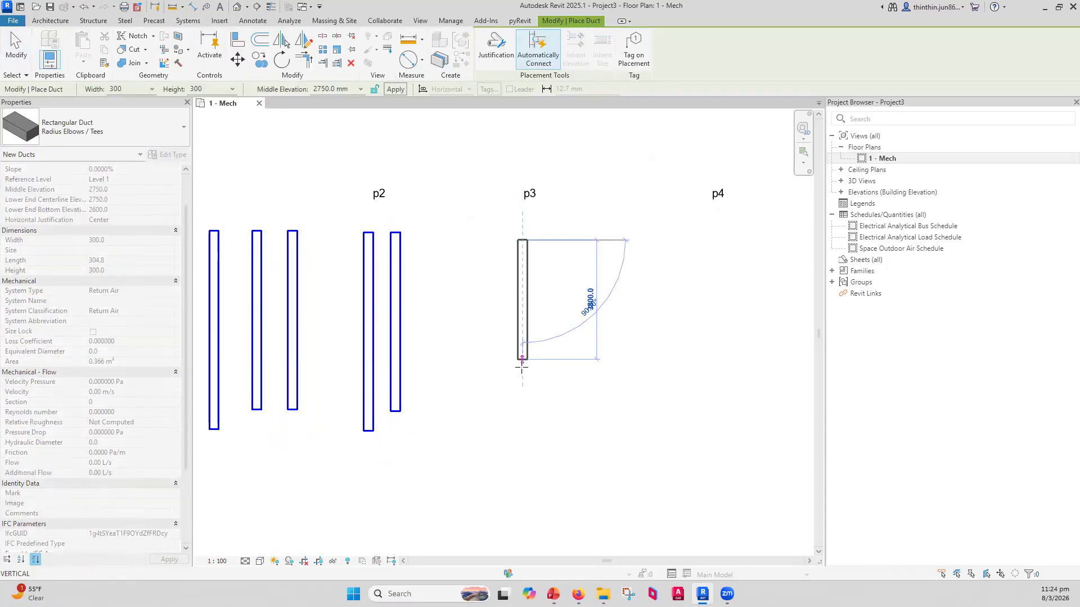
left_click(523, 409)
key("Escape")
key("Escape")
left_click(527, 375)
scroll(109, 377, "down", 1)
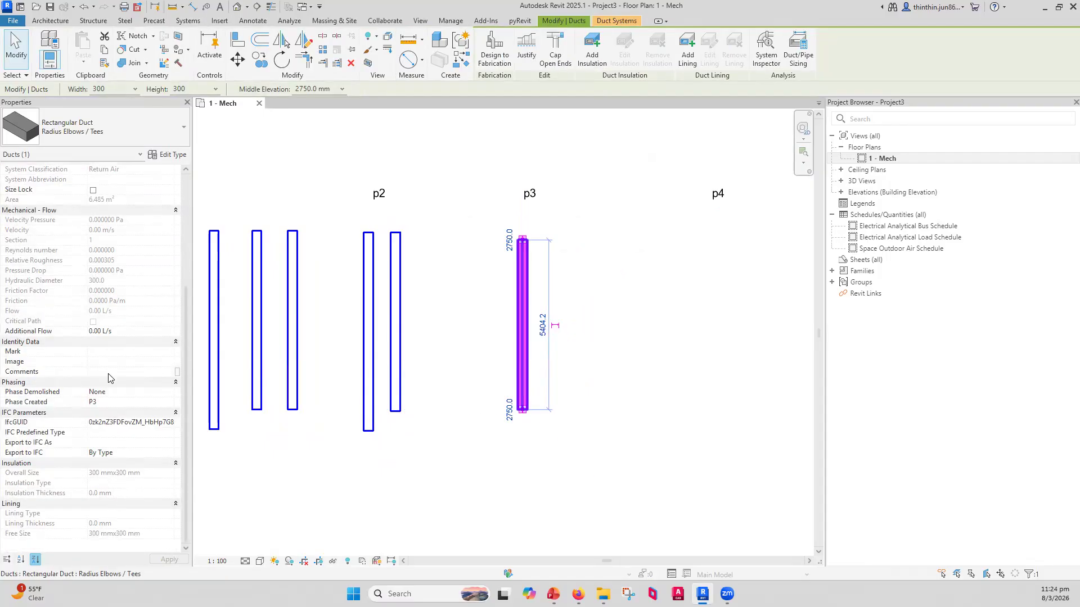
key("Escape")
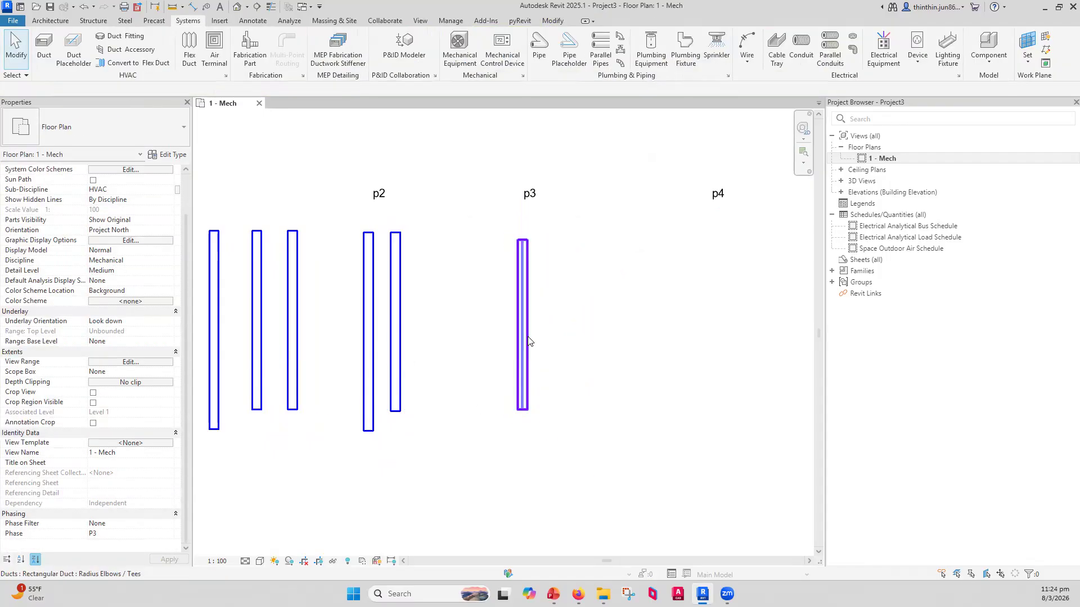
Copy the p3 duct twice to its right.
left_click(528, 340)
left_click_drag(528, 339, 550, 334)
left_click(550, 334)
left_click(568, 334)
key("Escape")
Delete the three extra ducts in the P1 group, keeping only the first one.
scroll(491, 336, "down", 2)
middle_click_drag(463, 322, 540, 306)
scroll(538, 306, "up", 1)
left_click_drag(417, 302, 329, 344)
key("Delete")
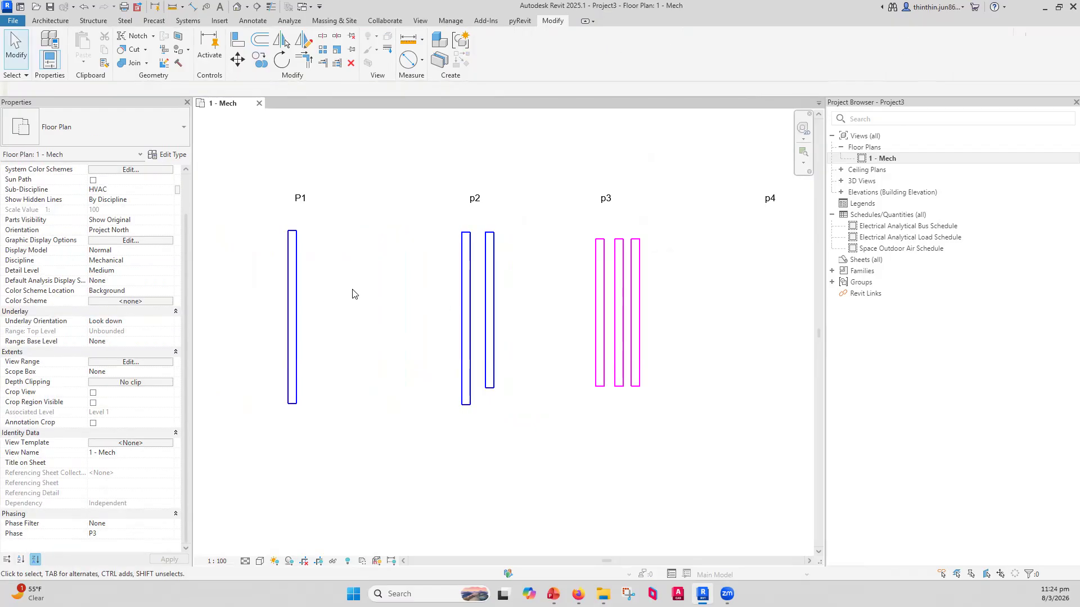
Highlight the P1, p2 and p3 duct groups in turn to compare how many ducts each phase holds.
left_click_drag(267, 169, 351, 417)
left_click_drag(430, 150, 531, 448)
left_click_drag(568, 139, 735, 434)
middle_click_drag(751, 336, 540, 354)
left_click(565, 321)
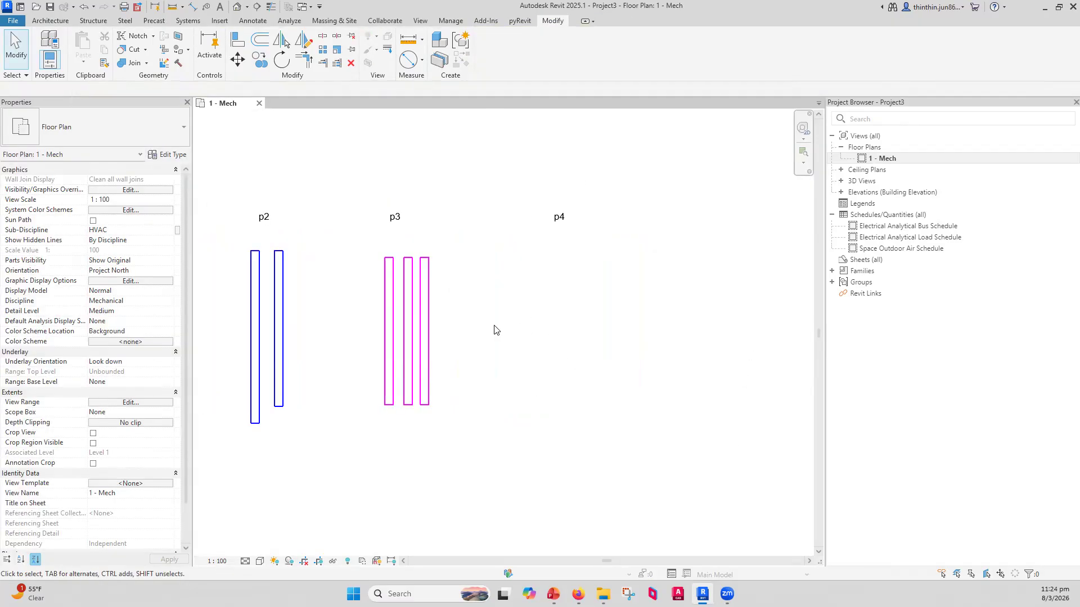
left_click_drag(472, 321, 372, 375)
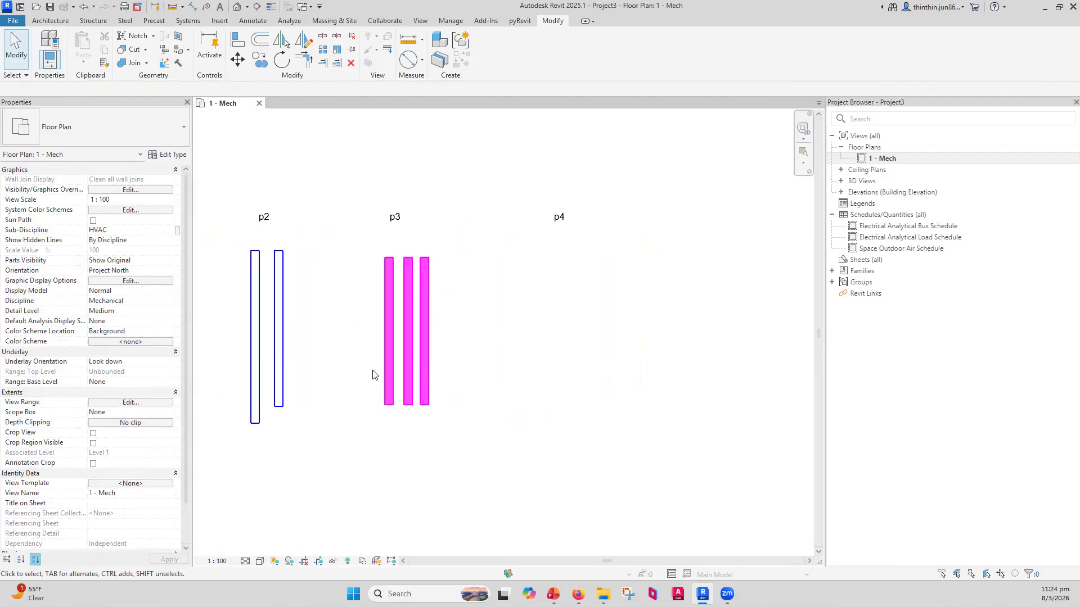
left_click(520, 313)
Set the floor plan view's Phase to p4.
scroll(128, 522, "down", 3)
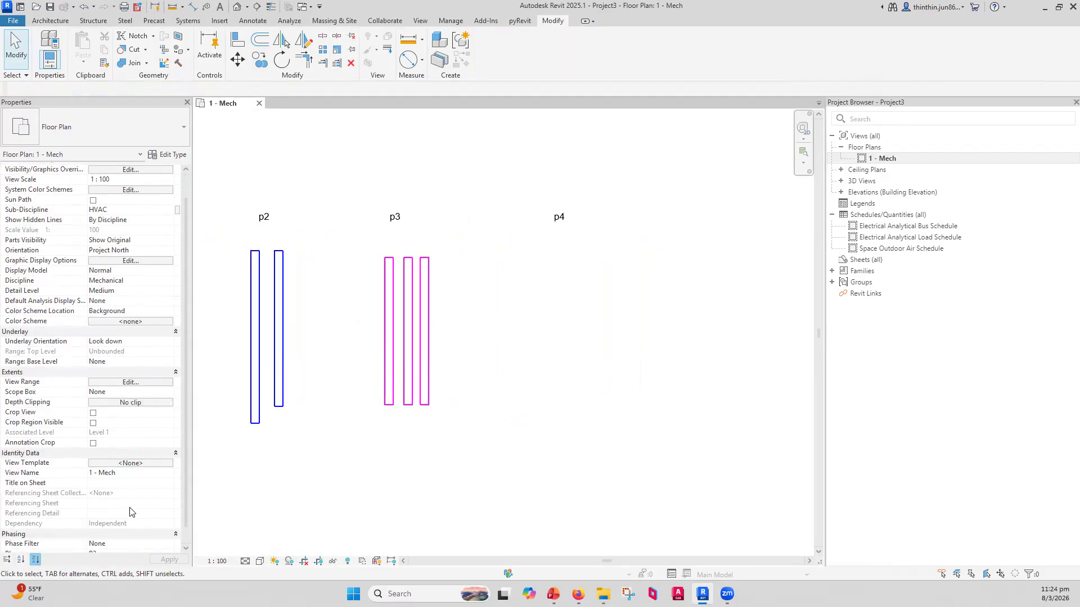
left_click(127, 532)
left_click(168, 535)
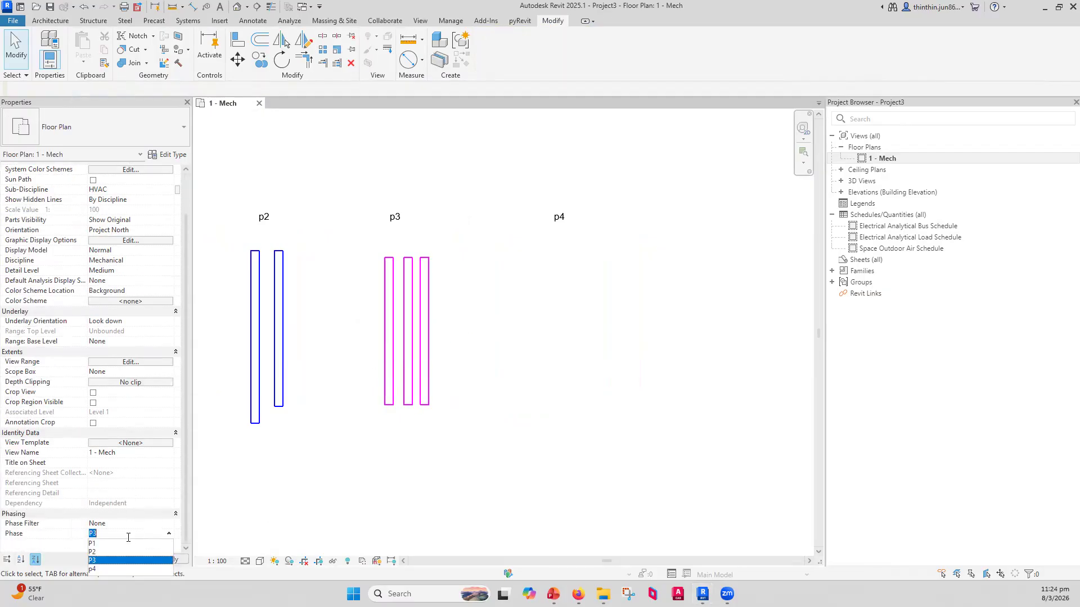
left_click(103, 569)
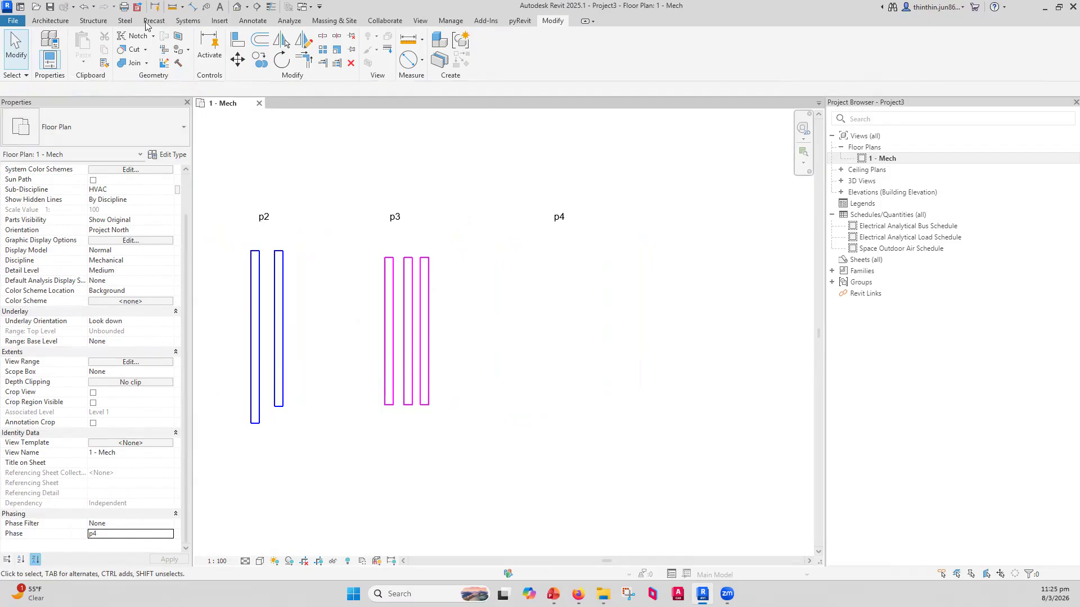
Start the Duct command and set the system type for new ducts to Exhaust Air.
left_click(188, 21)
left_click(47, 54)
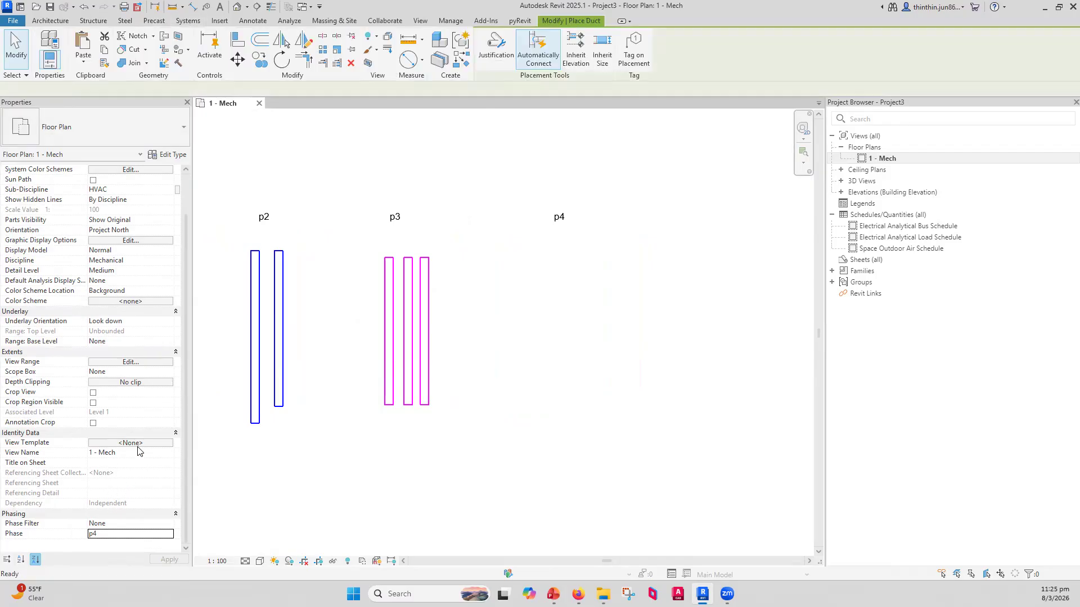
scroll(135, 474, "down", 3)
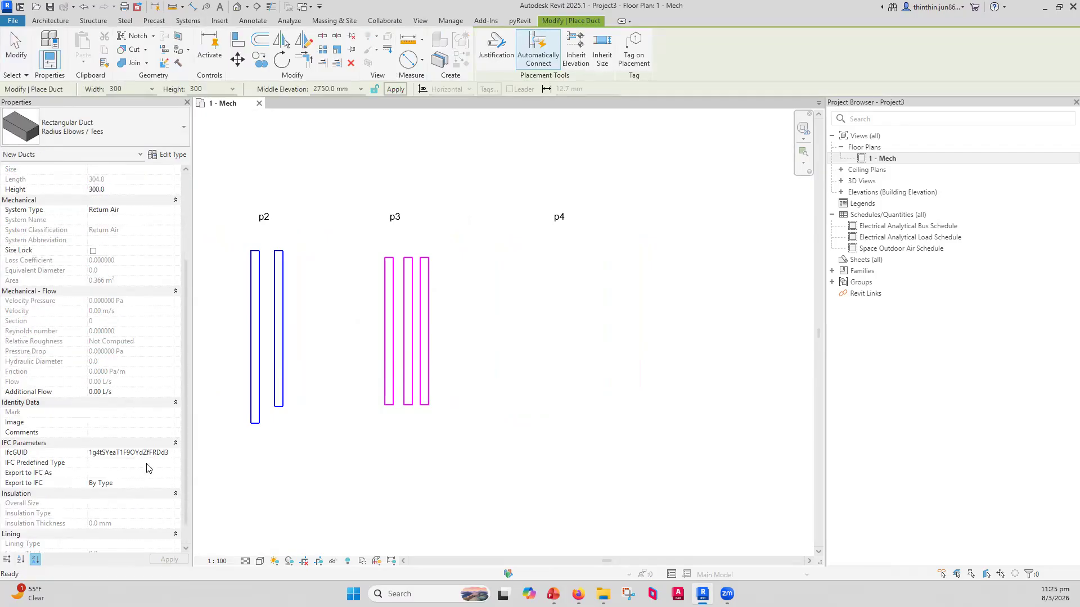
scroll(160, 270, "up", 2)
left_click(166, 263)
left_click(169, 261)
left_click(113, 270)
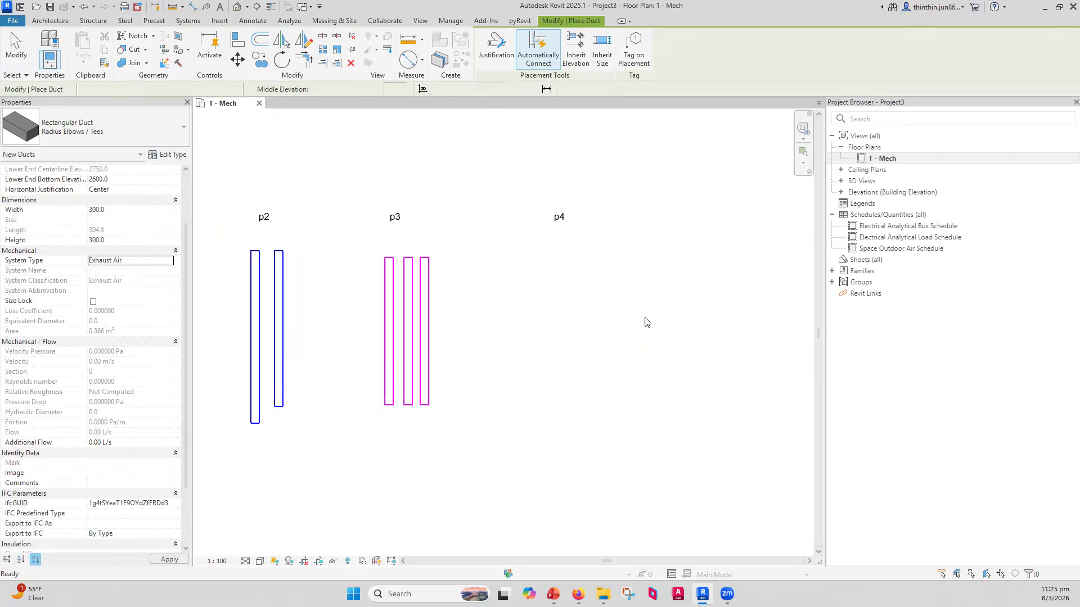
Draw two slightly slanted ducts below the p4 label, the second about 4665 mm long, and copy the second twice to its right.
left_click(558, 385)
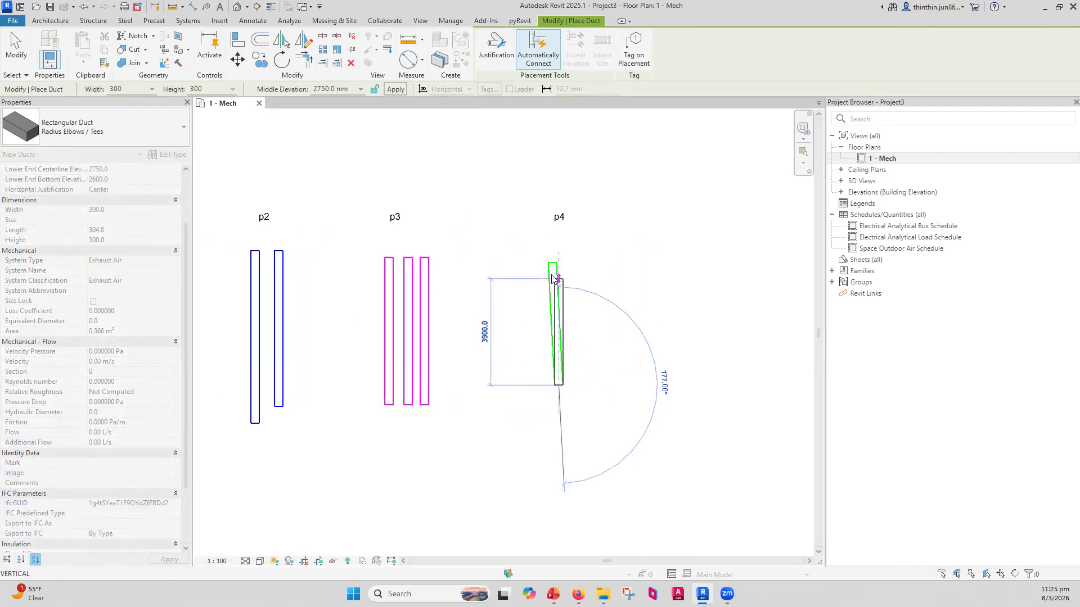
key("Escape")
left_click(568, 258)
left_click(581, 385)
key("Escape")
key("Escape")
left_click(576, 301)
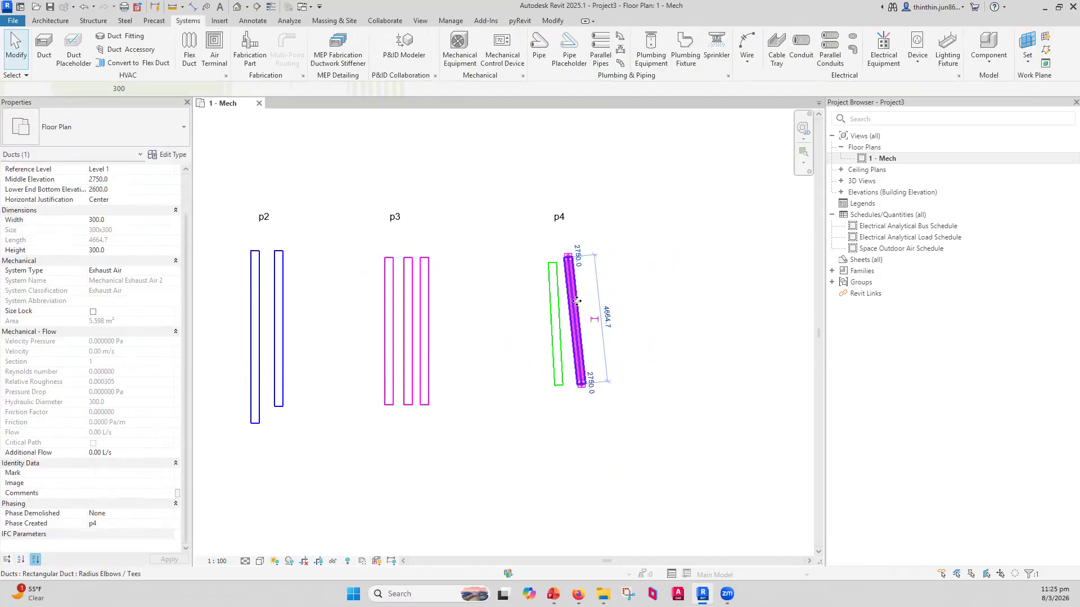
left_click_drag(581, 356, 644, 338, "ctrl")
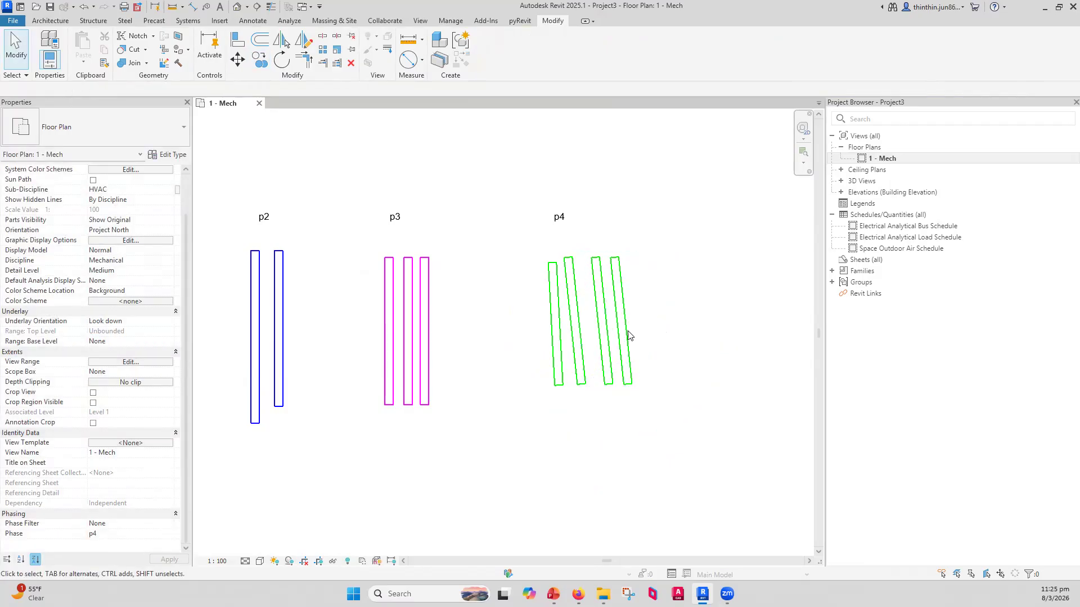
Select the four p4 ducts and check the Phase Created value in their properties.
scroll(628, 336, "down", 3)
scroll(321, 276, "up", 2)
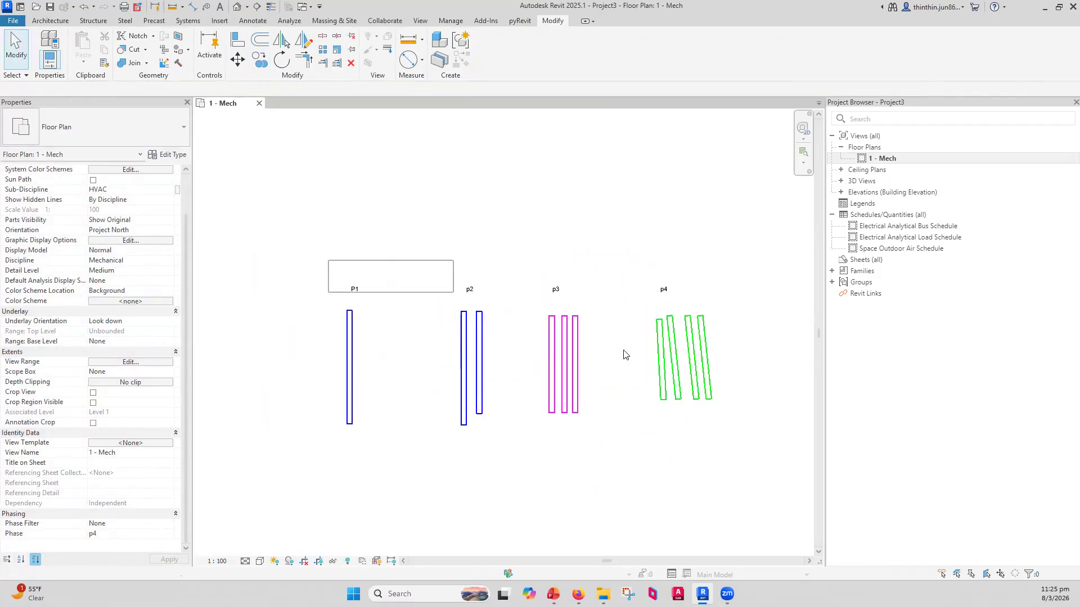
left_click_drag(626, 355, 745, 343)
left_click(632, 146)
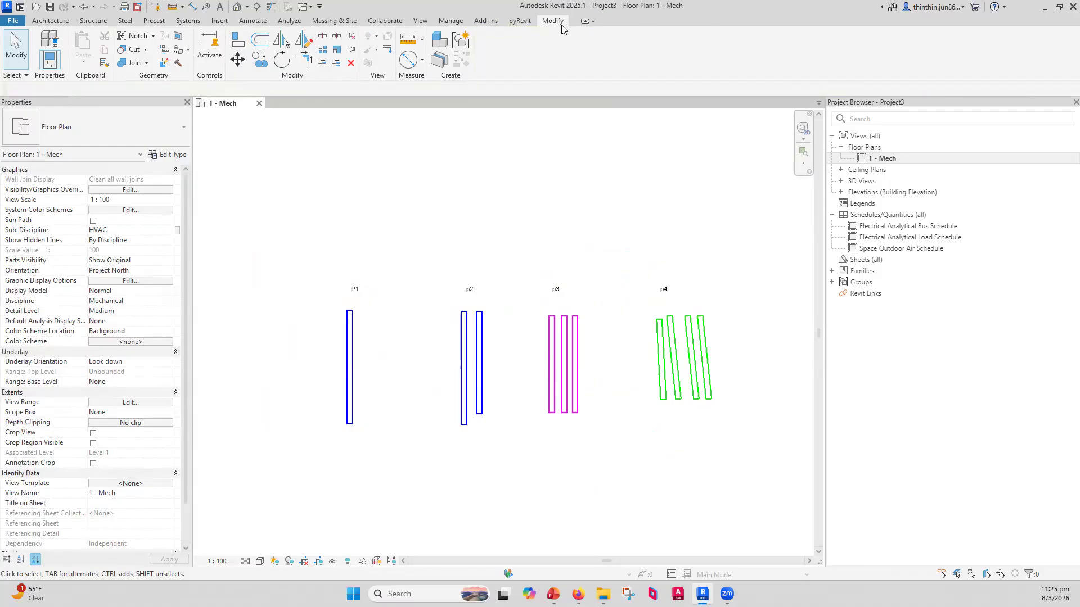
left_click_drag(734, 324, 651, 362)
scroll(96, 495, "down", 2)
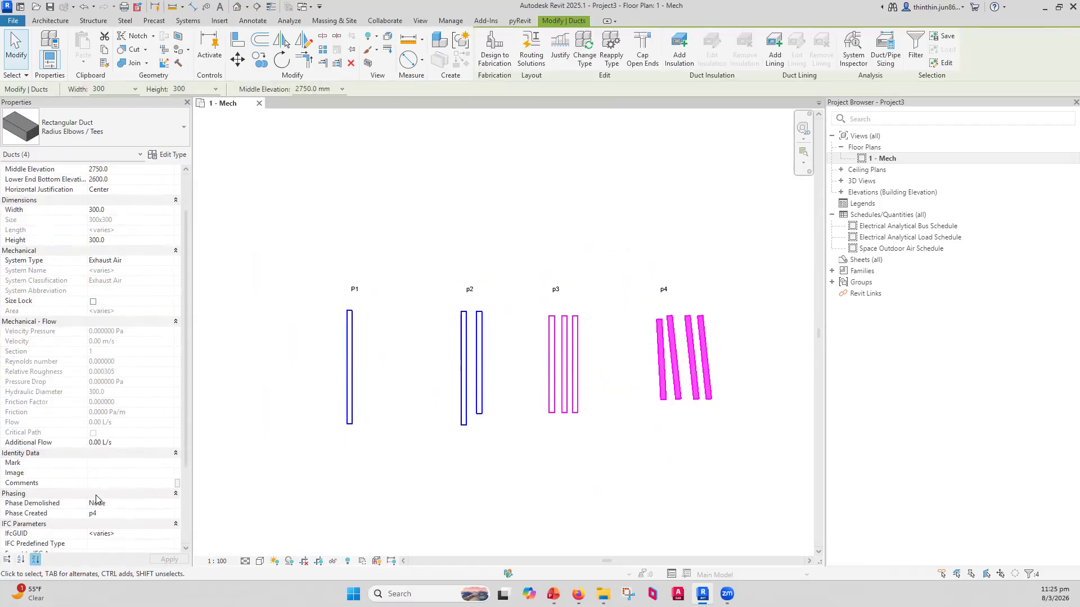
left_click(98, 512)
left_click(619, 179)
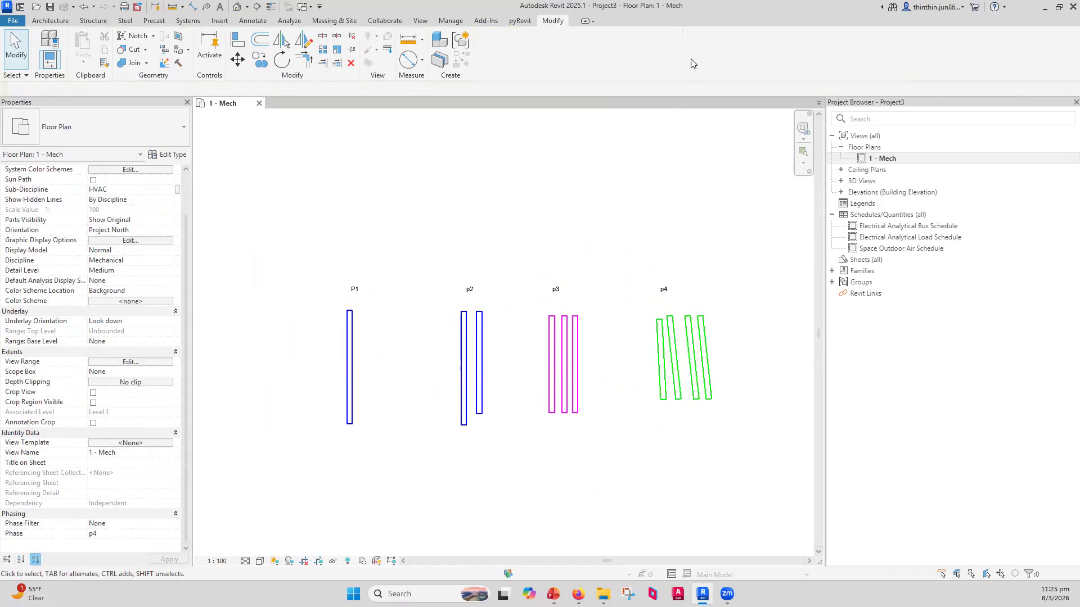
Review the order of phases P1 to p4 in the project's Phasing settings without changing them.
left_click(461, 22)
left_click(835, 50)
left_click(251, 186)
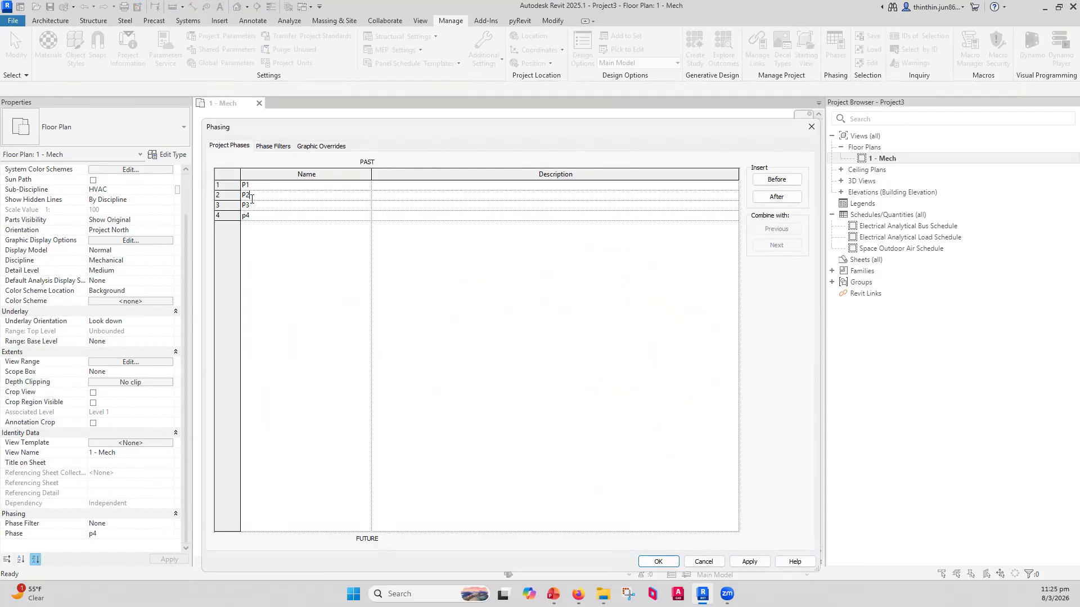
left_click(254, 205)
left_click(256, 216)
left_click(815, 133)
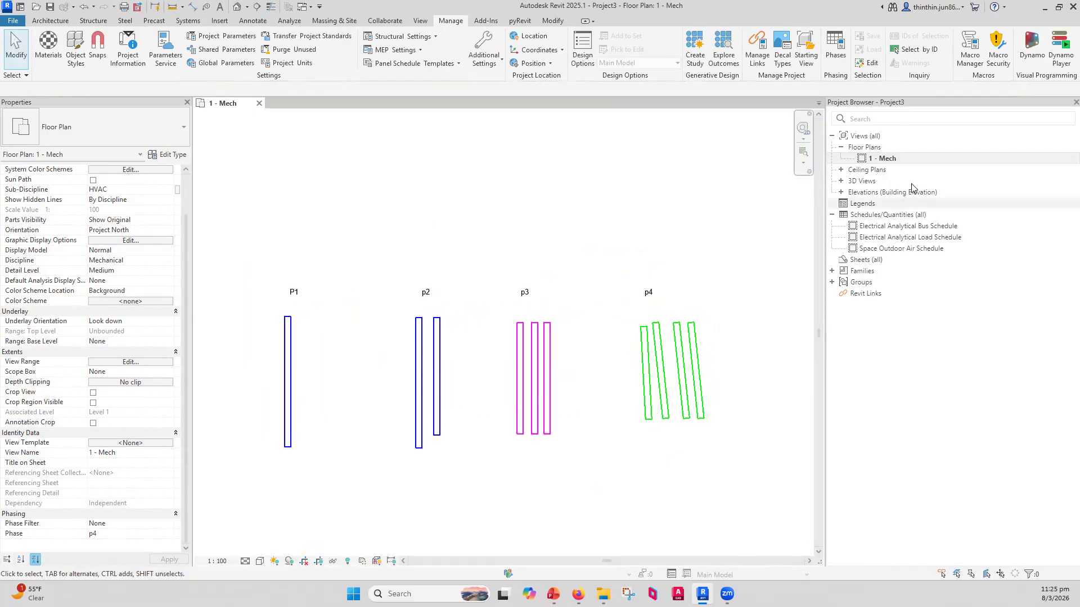
Rename the 1 - Mech floor plan view as "P1 to P4 (all visible)".
left_click(892, 155)
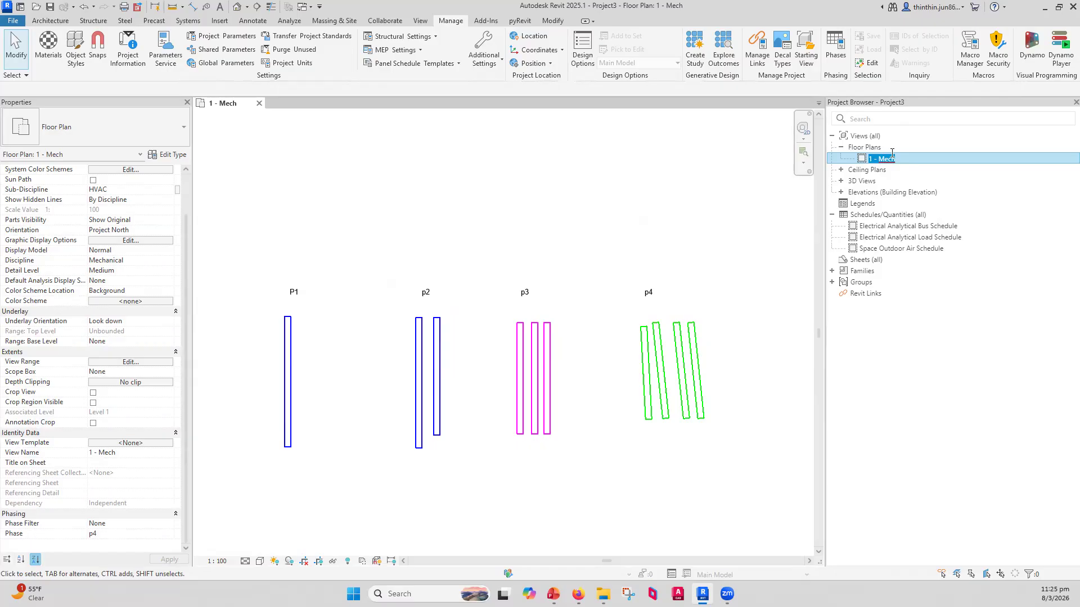
type("P")
type("1 to P4 (all visible)")
key("Return")
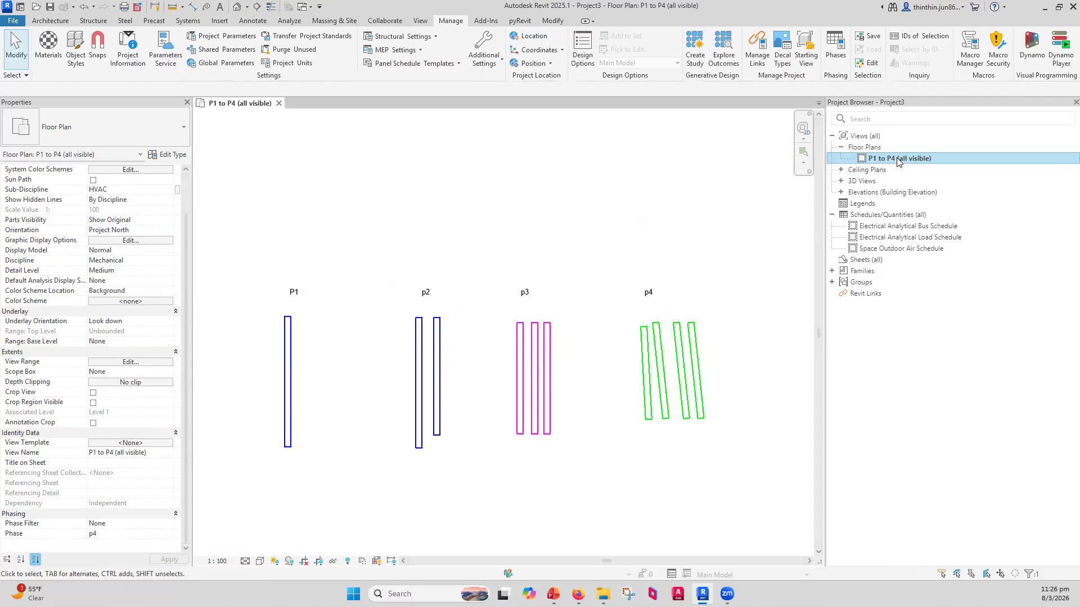
Duplicate the P1 to P4 (all visible) floor plan with detailing and name the copy "P1 &P2".
right_click(898, 162)
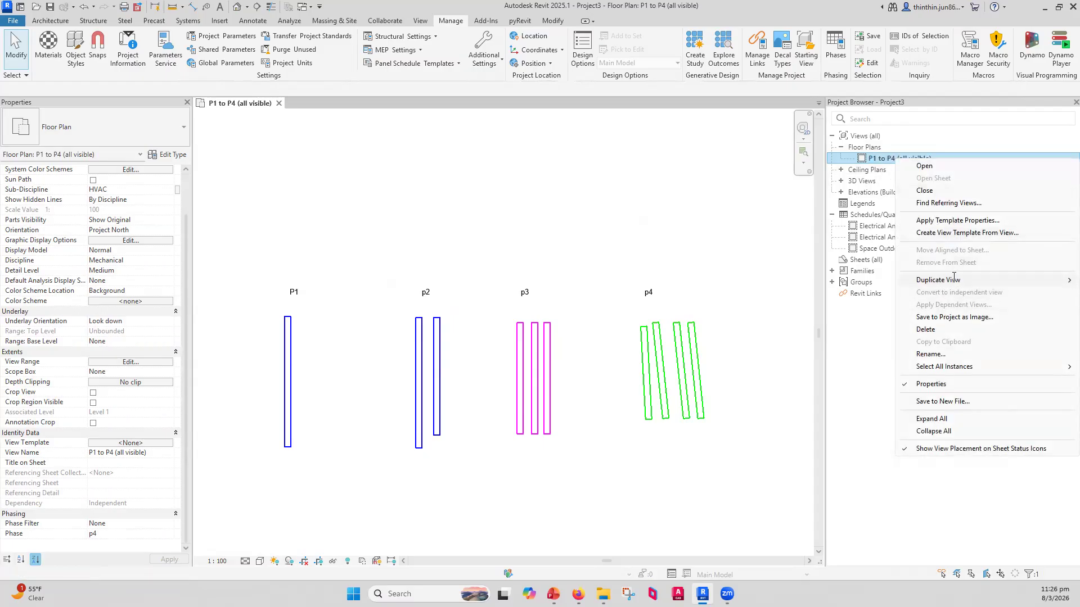
mouse_move(954, 278)
left_click(852, 293)
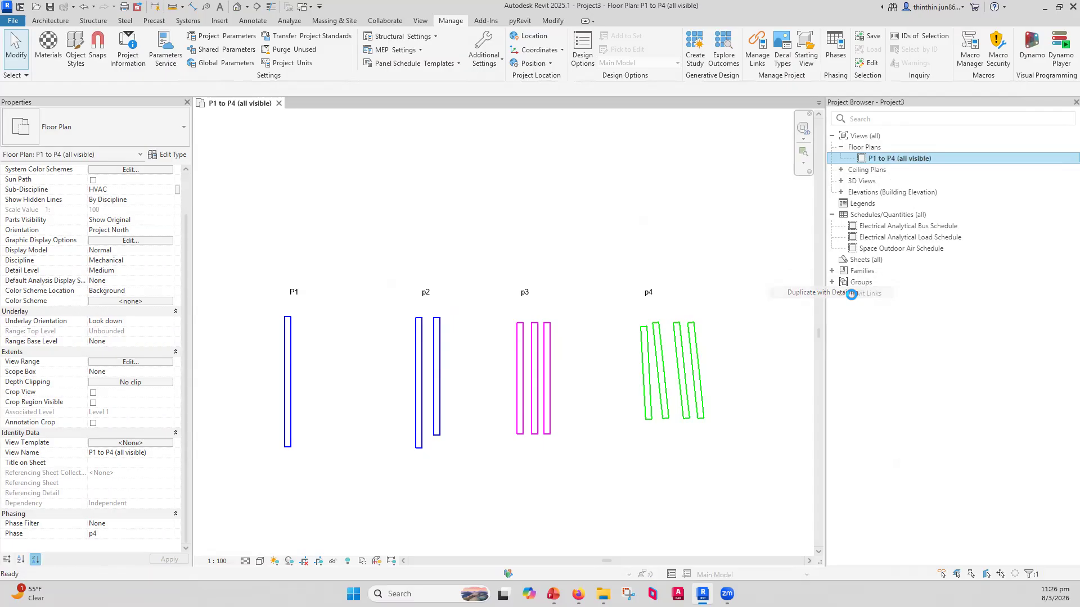
double_click(893, 171)
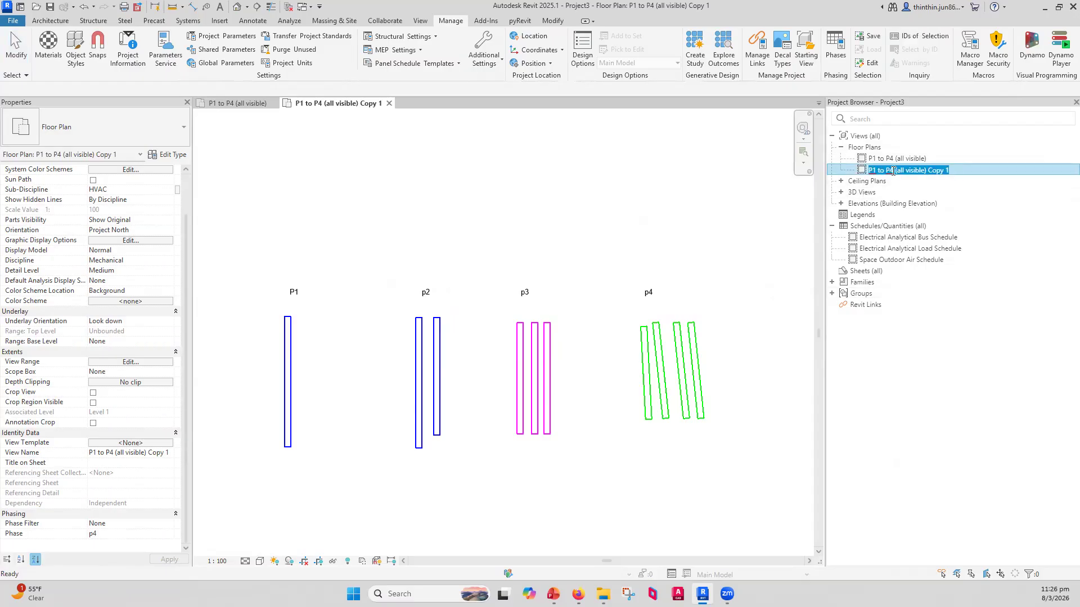
type("P1 &P2")
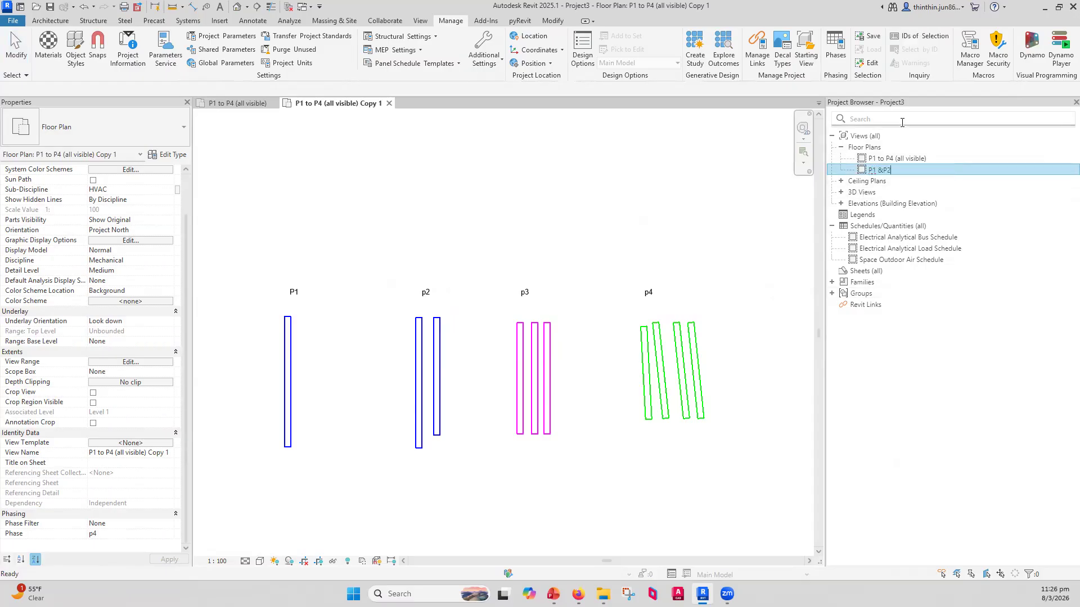
key("Return")
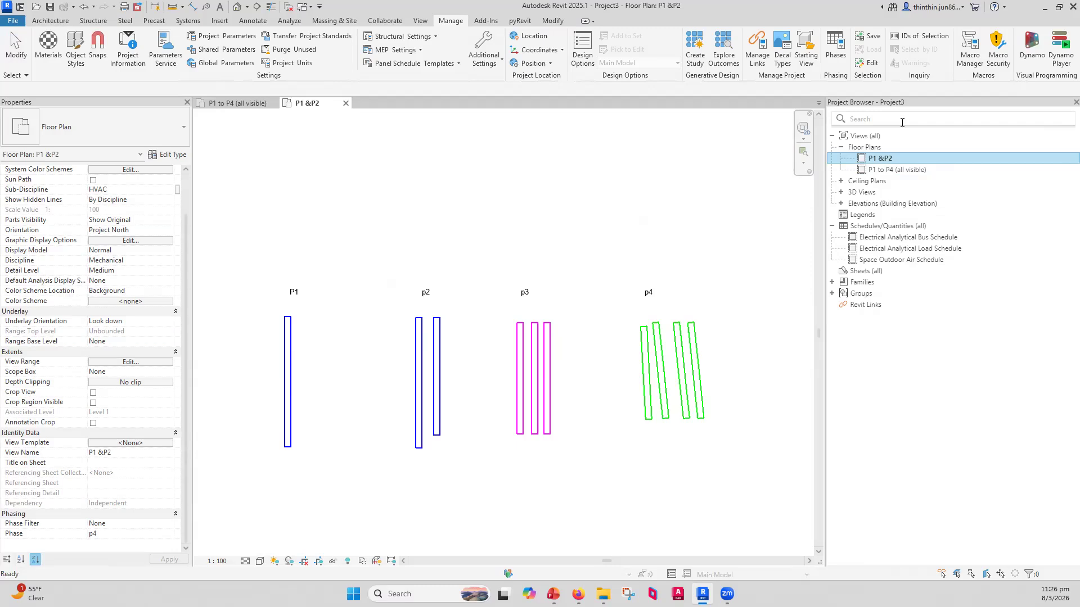
Duplicate the P1 to P4 (all visible) floor plan with detailing again and rename the original "P1 to P4 (all visible)-1".
left_click(896, 170)
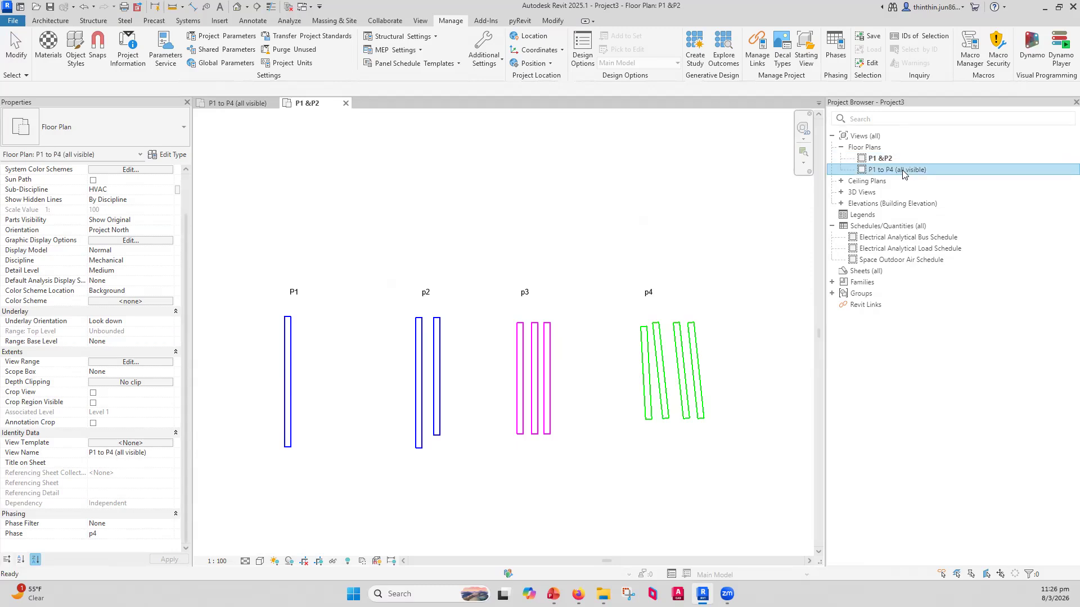
right_click(894, 172)
mouse_move(922, 284)
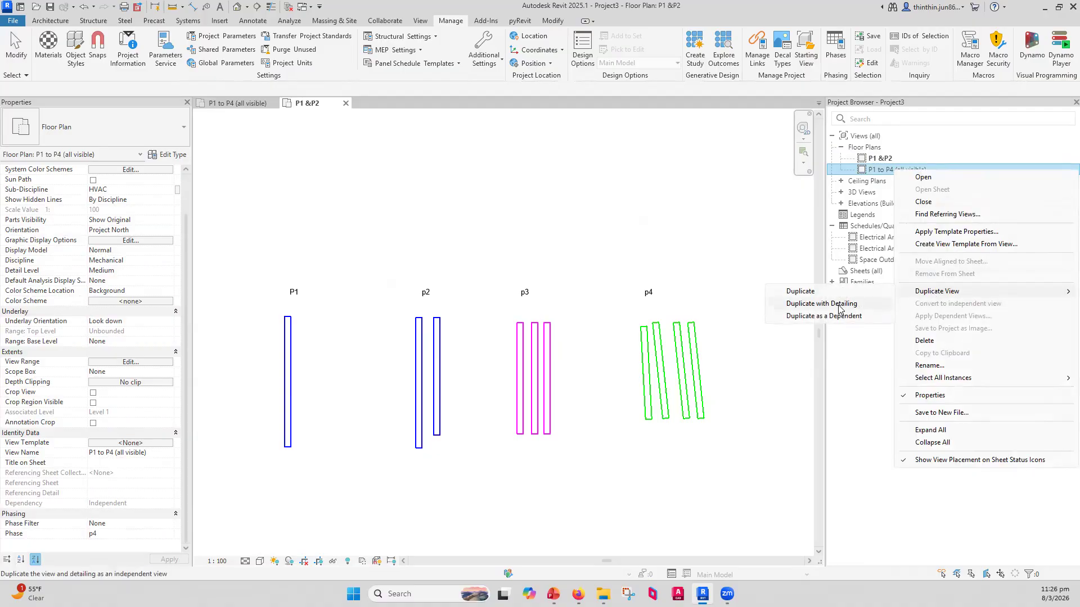
left_click(821, 302)
left_click(928, 171)
left_click(929, 170)
left_click(928, 170)
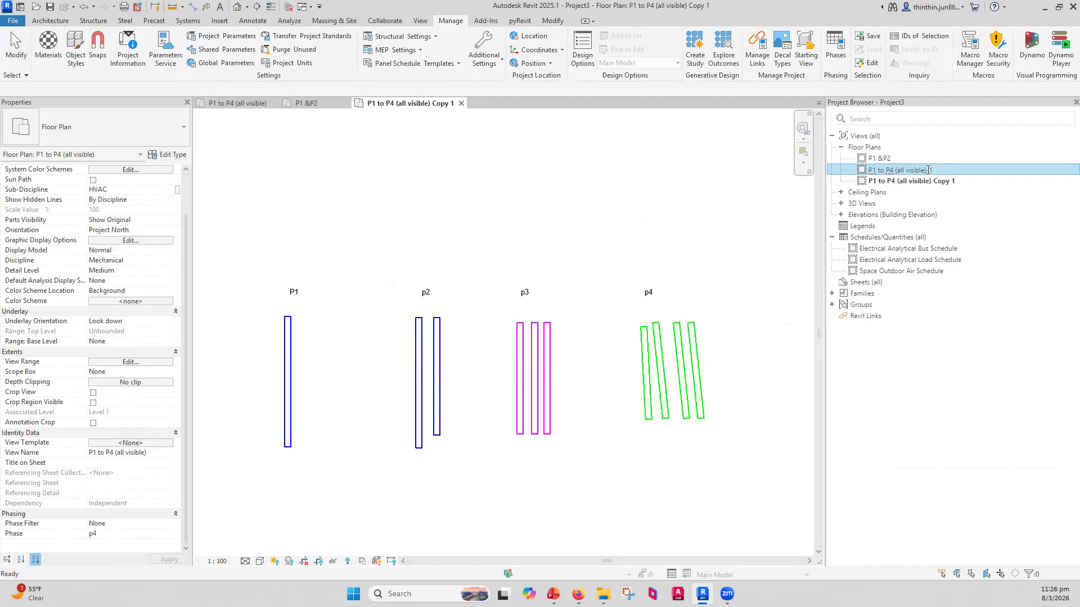
type("-1")
key("Return")
Rename the new copy of the all-visible floor plan "P1 to P4 (all visible) -2".
double_click(929, 168)
left_click(929, 171)
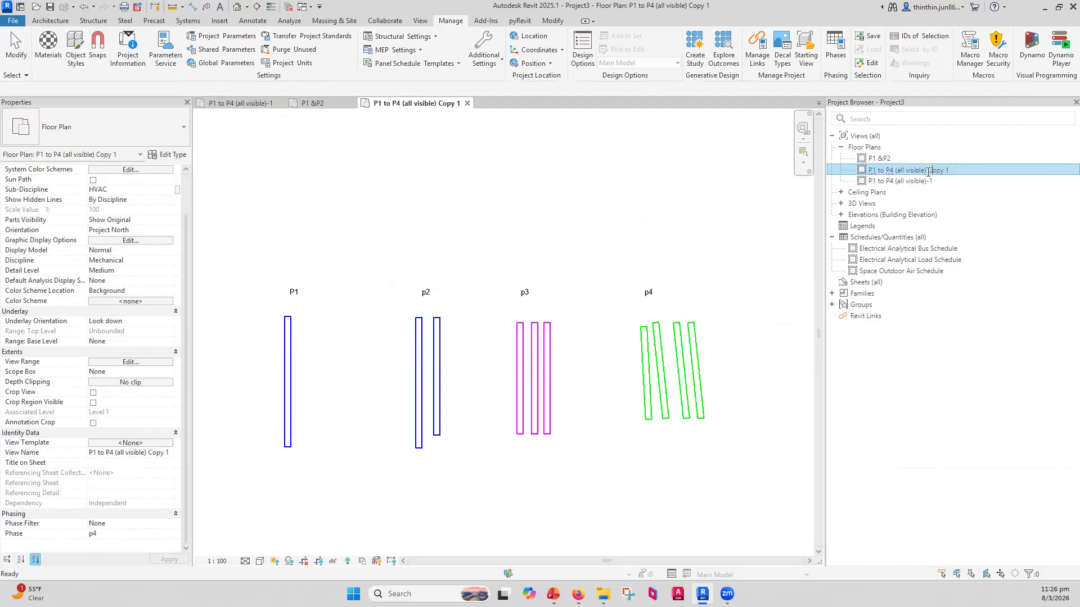
left_click_drag(966, 170, 967, 171)
type("-2")
key("Return")
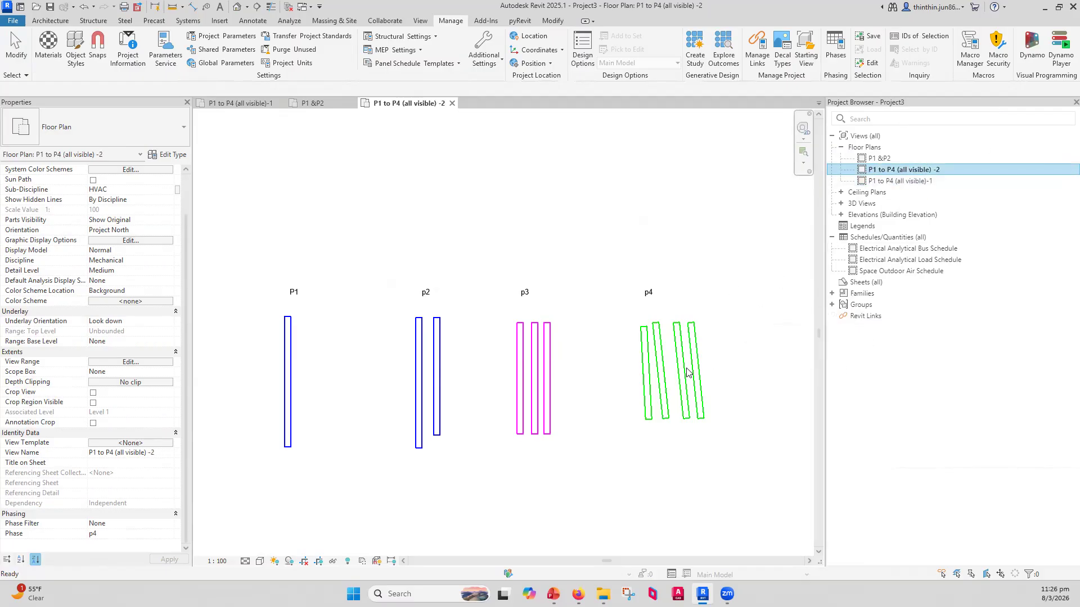
Highlight the ducts of all four phases together in the P1 to P4 (all visible) -2 view.
left_click(718, 354)
left_click_drag(737, 326, 241, 388)
left_click(652, 180)
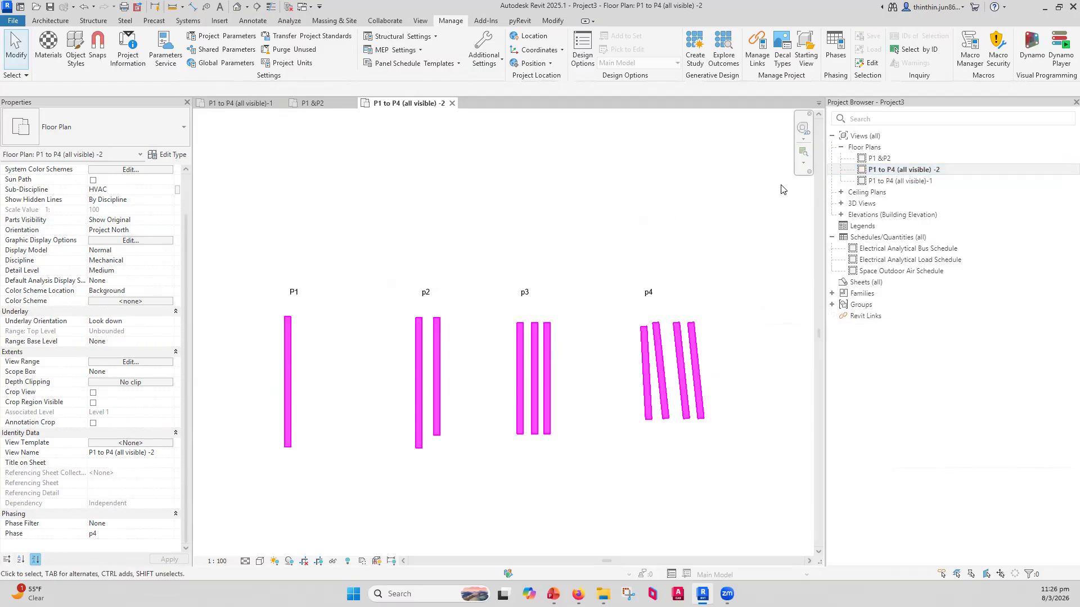
Duplicate the P1 &P2 floor plan with detailing and name the copy "P1 to P3".
left_click(872, 160)
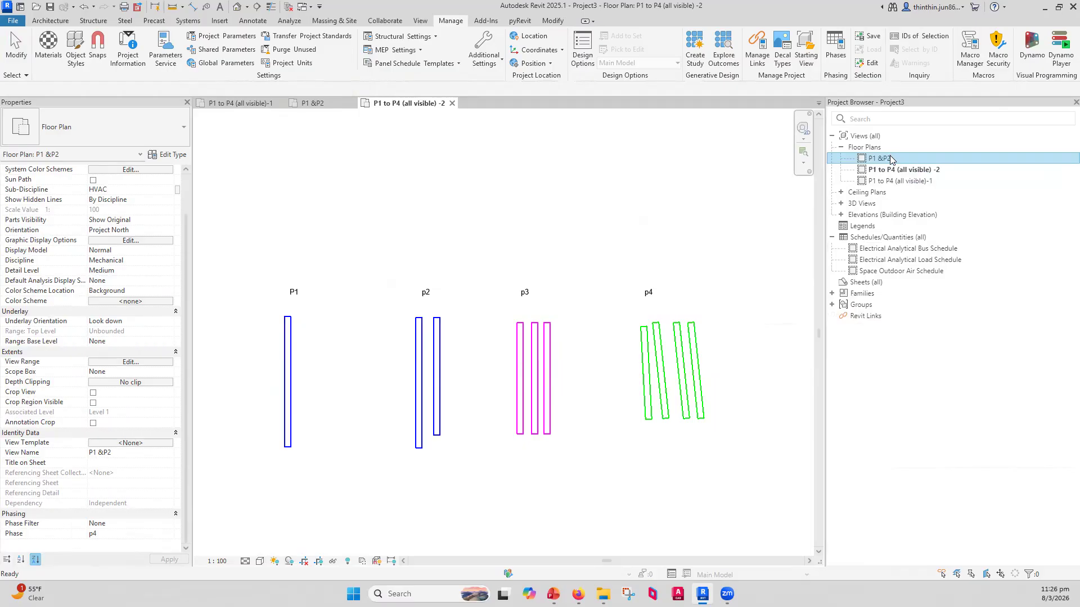
right_click(883, 161)
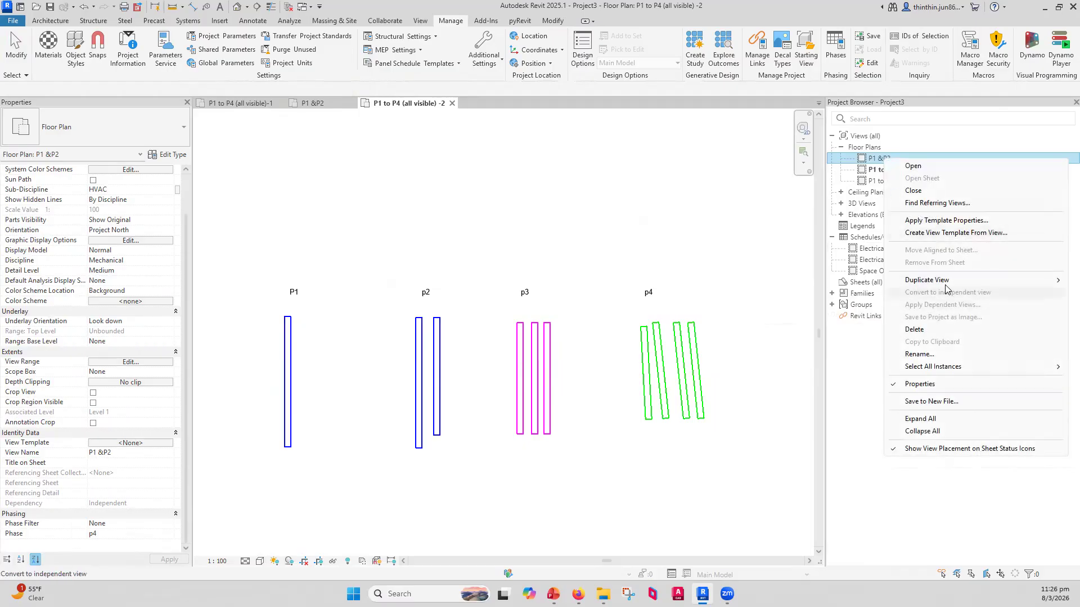
mouse_move(933, 280)
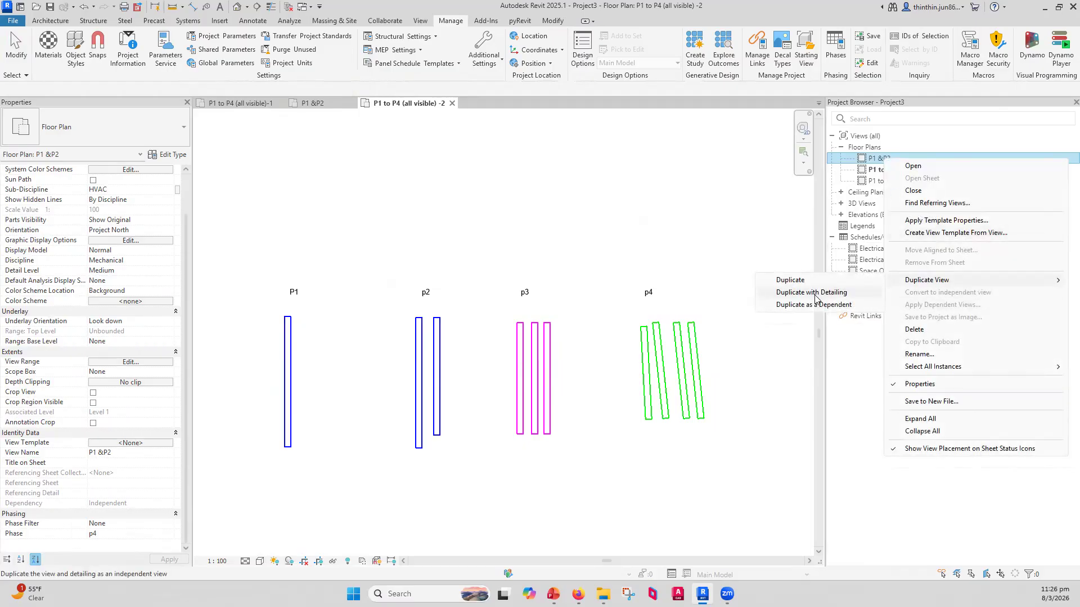
left_click(811, 293)
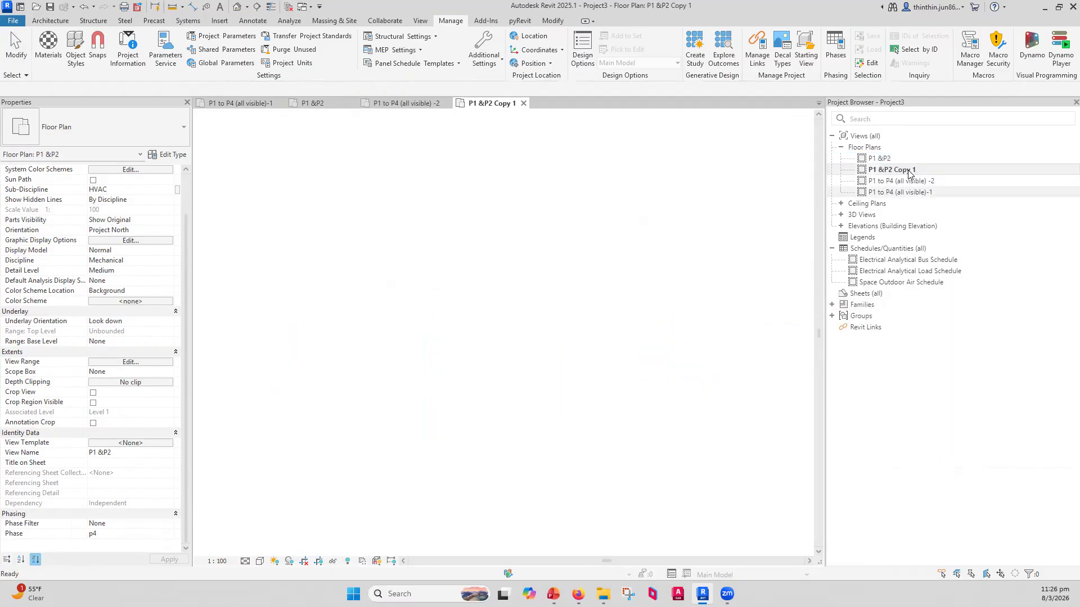
left_click(883, 171)
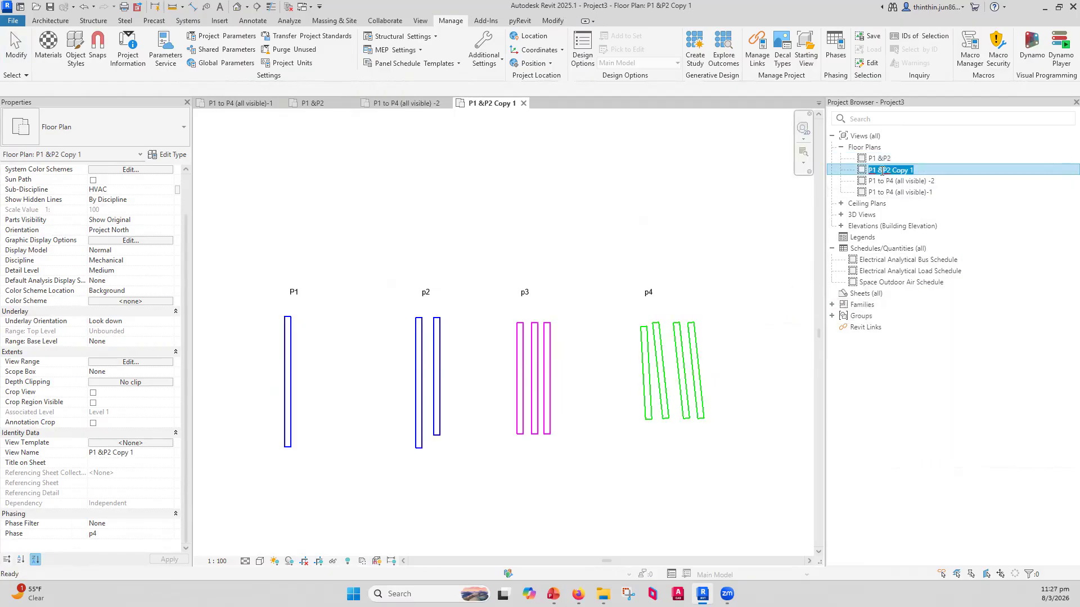
left_click(872, 170)
left_click_drag(887, 171, 919, 171)
type("-")
type("o P3")
key("Return")
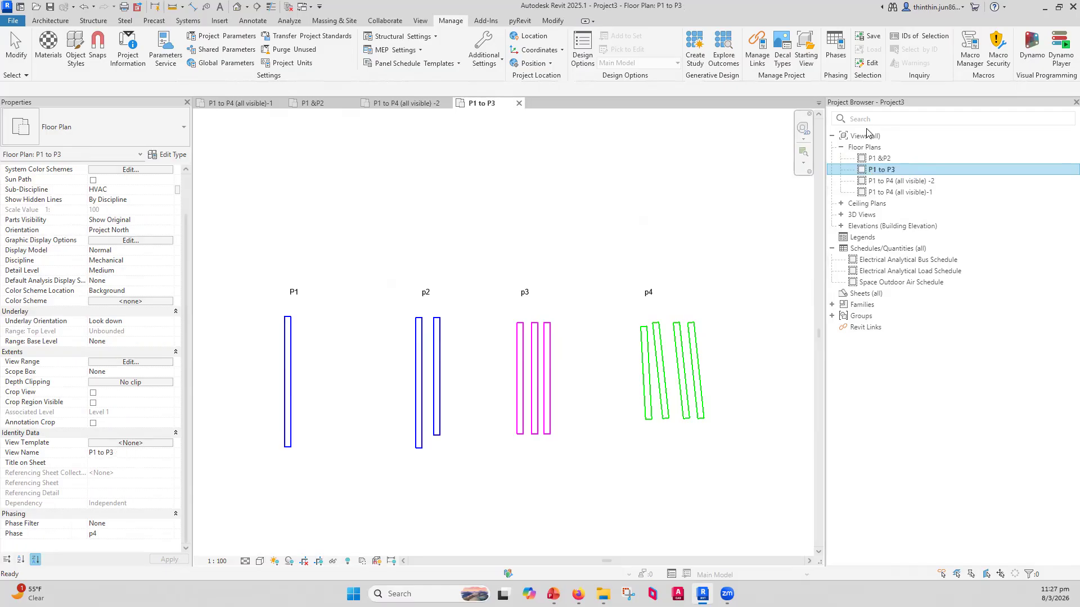
Go through the four floor plan views one by one and open the Phase Filter setting of P1 to P4 (all visible)-1.
left_click(891, 159)
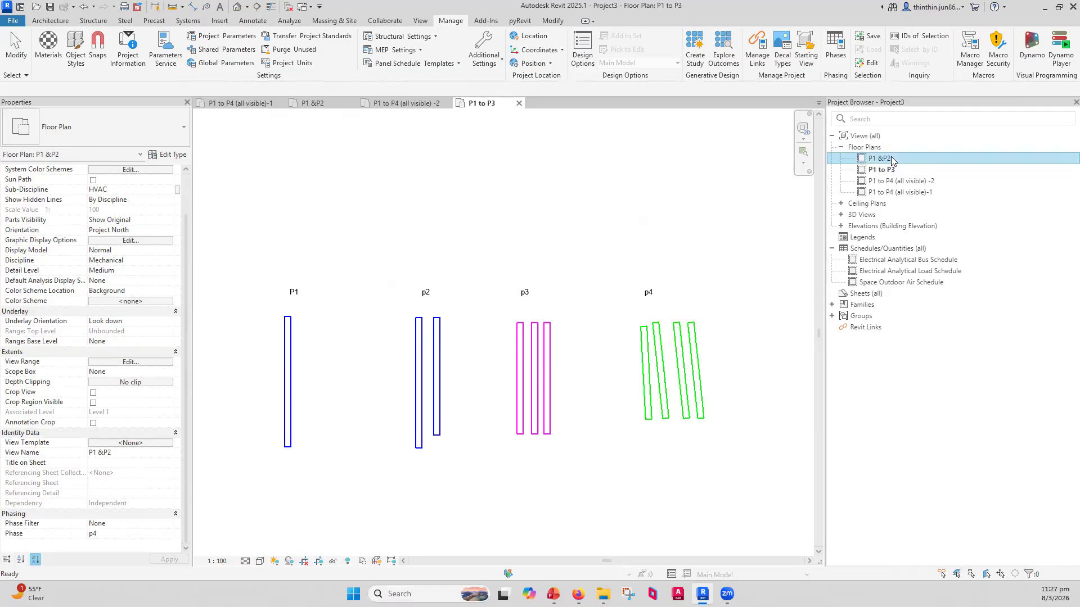
left_click(889, 171)
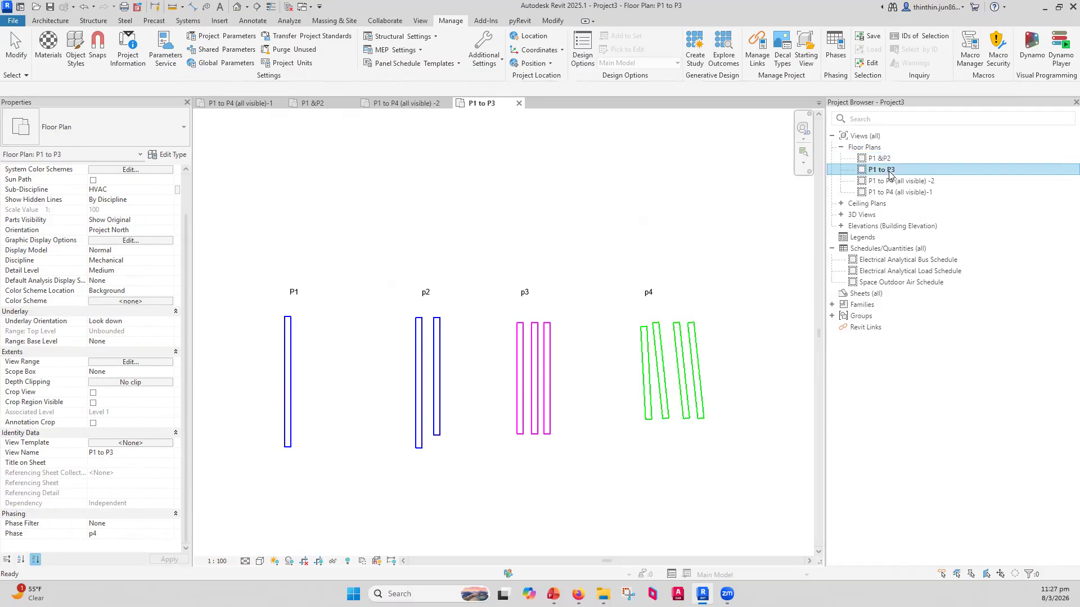
left_click(891, 182)
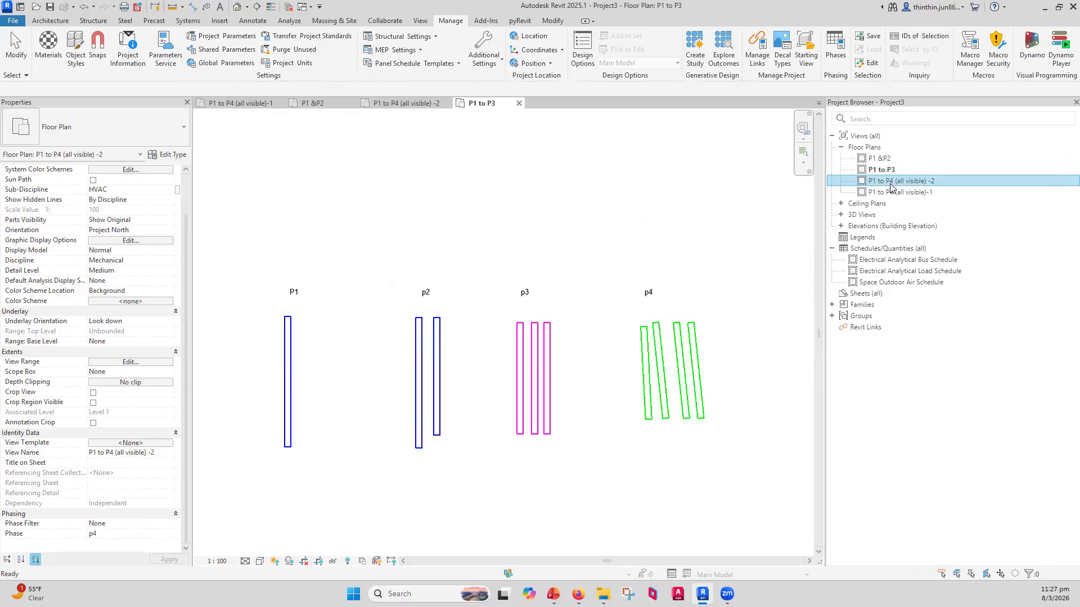
left_click(892, 192)
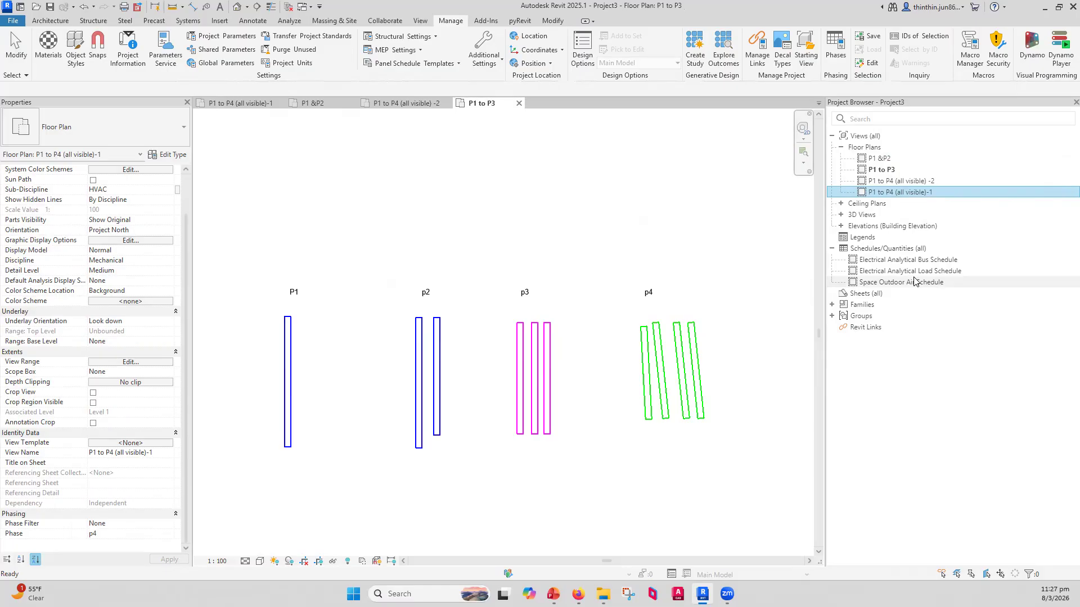
left_click(121, 522)
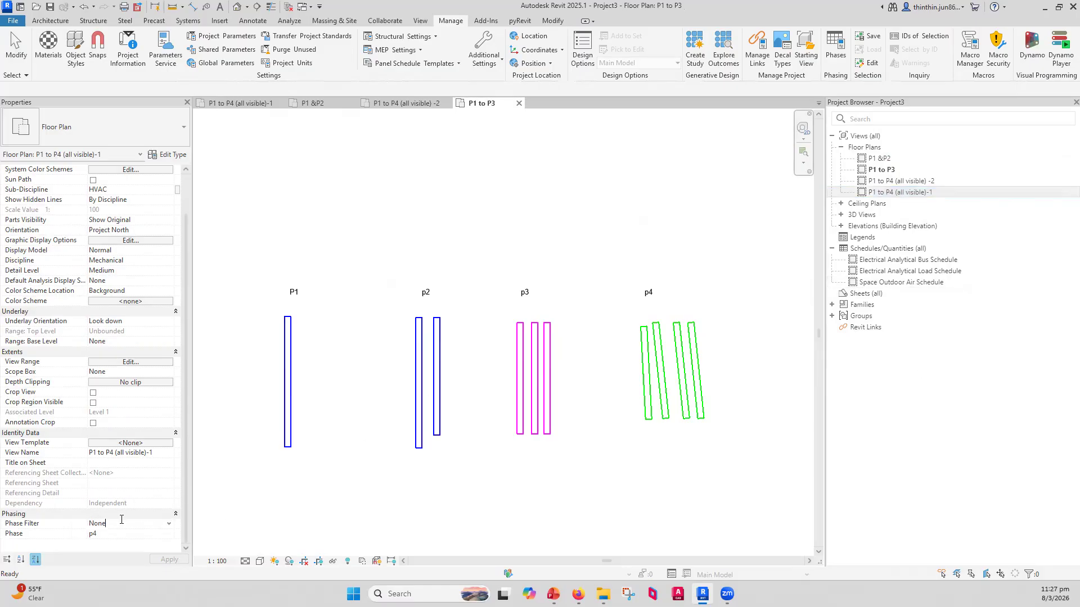
left_click(914, 181)
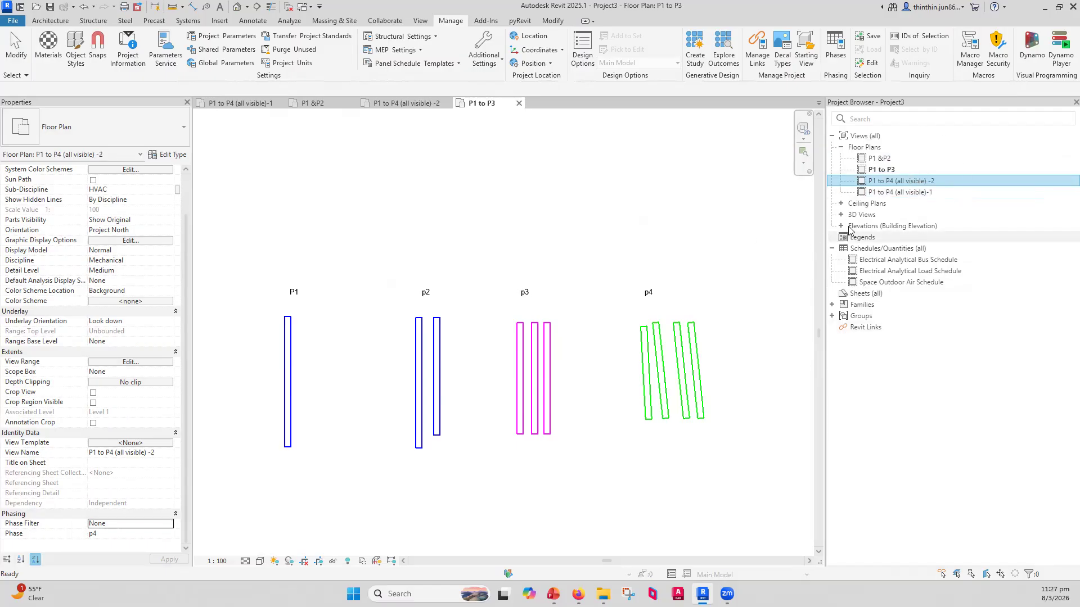
left_click(910, 193)
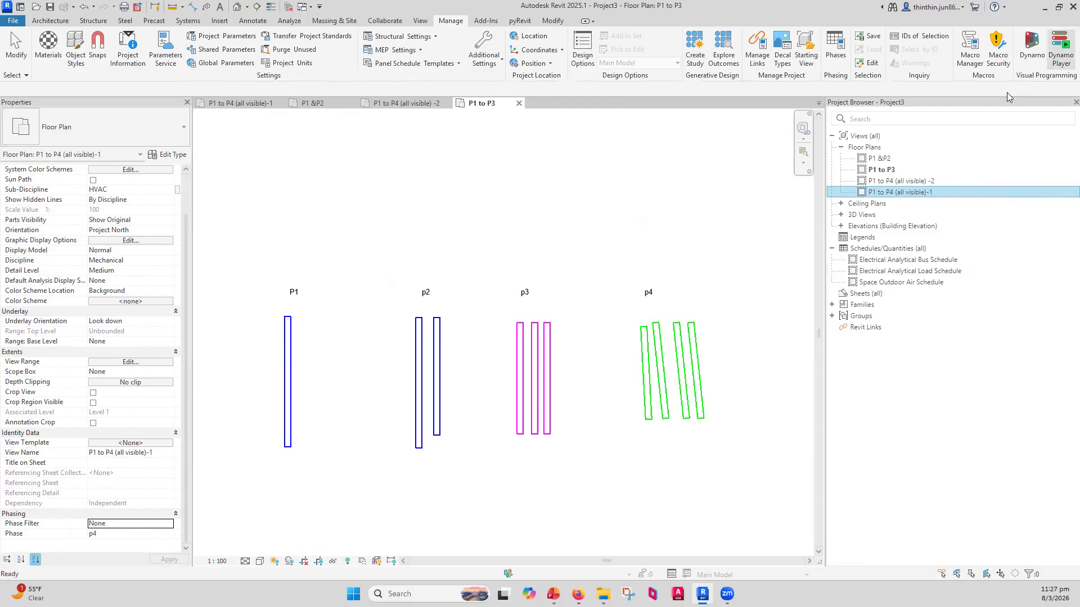
left_click(882, 160)
right_click(884, 163)
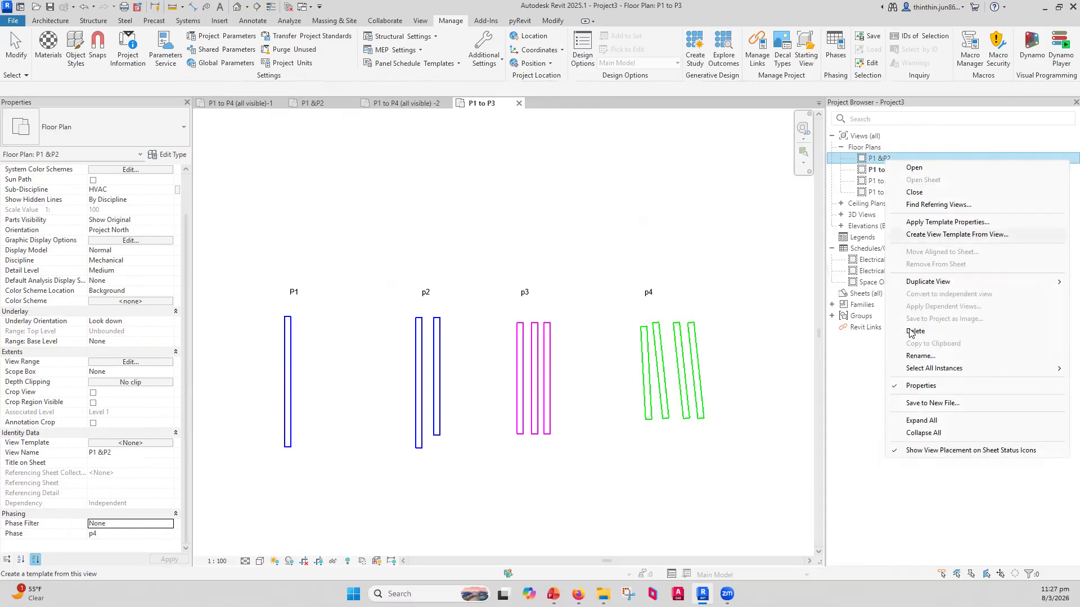
mouse_move(940, 281)
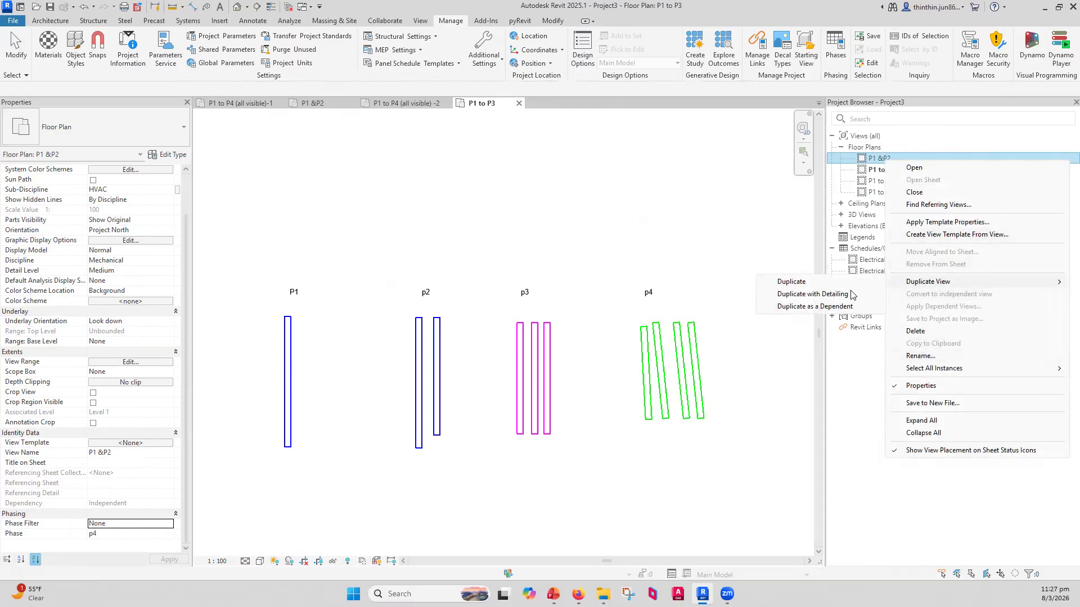
left_click(816, 306)
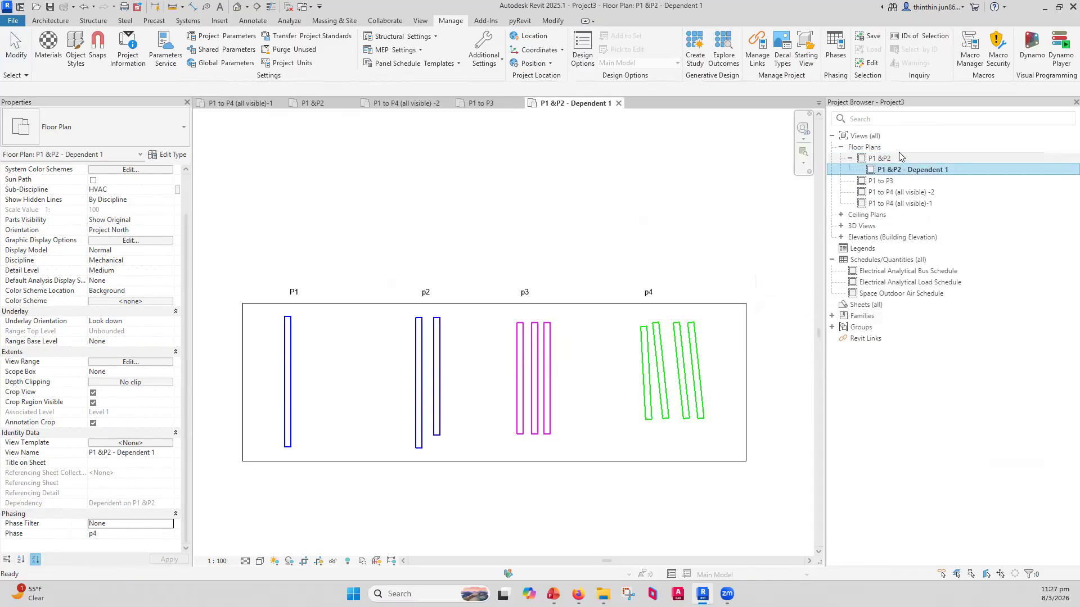
right_click(888, 170)
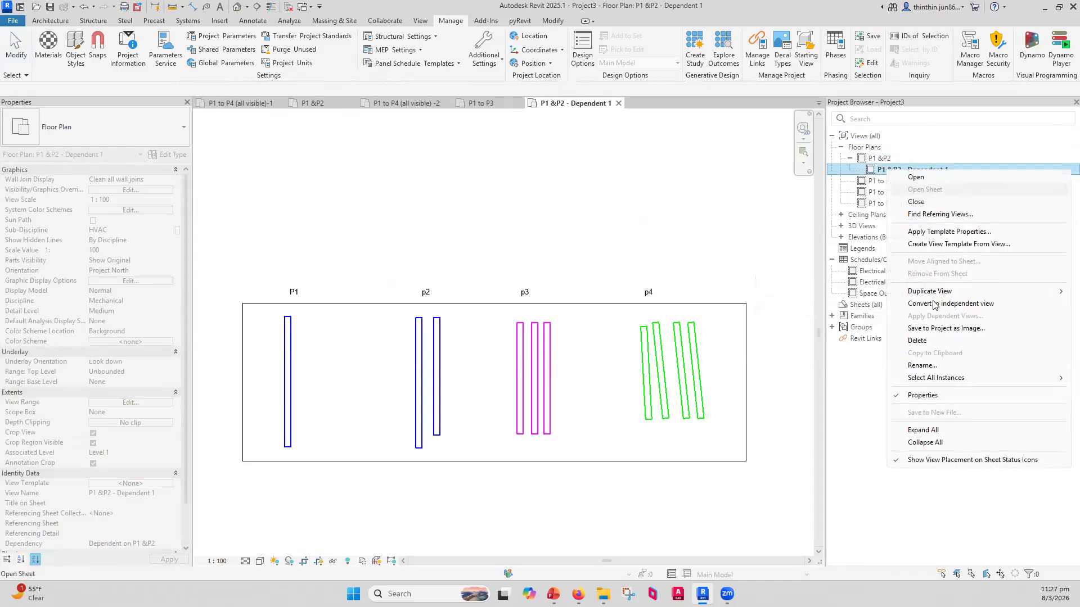
left_click(917, 340)
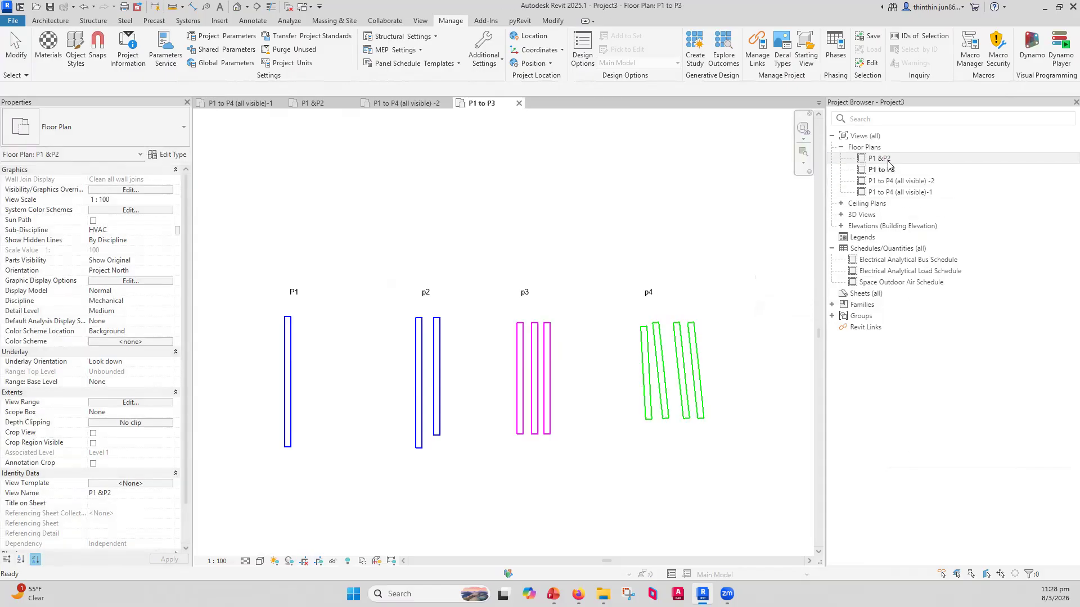
Duplicate the P1 &P2 floor plan with detailing and rename the copy as P1 &P3.
right_click(888, 162)
mouse_move(933, 284)
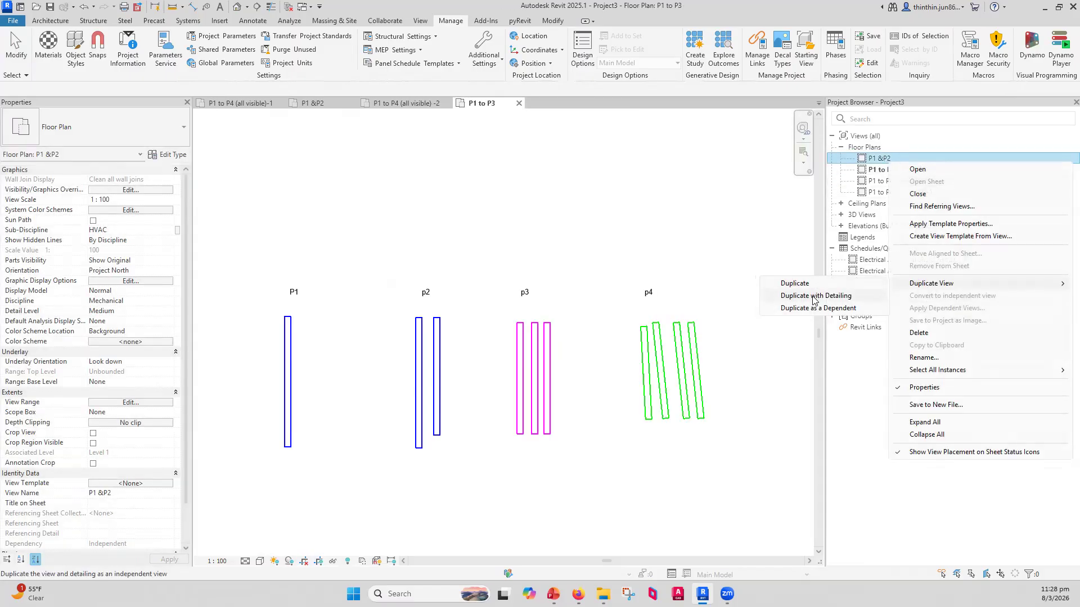
left_click(815, 297)
left_click(884, 170)
left_click(880, 170)
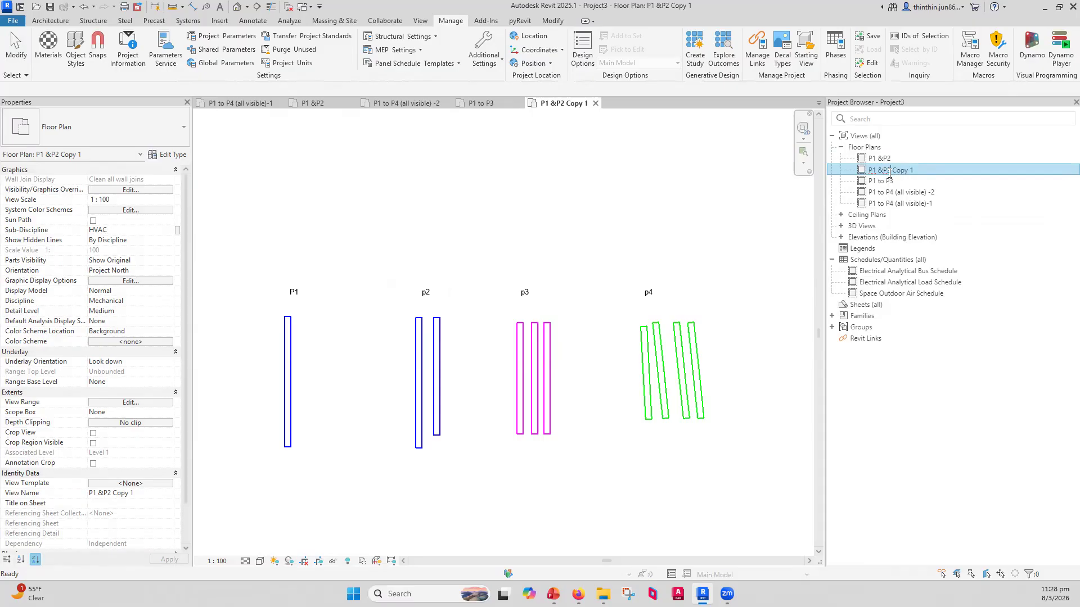
left_click_drag(894, 170, 915, 169)
key("BackSpace")
key("Return")
Rename the P1 &P2 floor plan as "P1 & P2", adding the missing space.
left_click(881, 159)
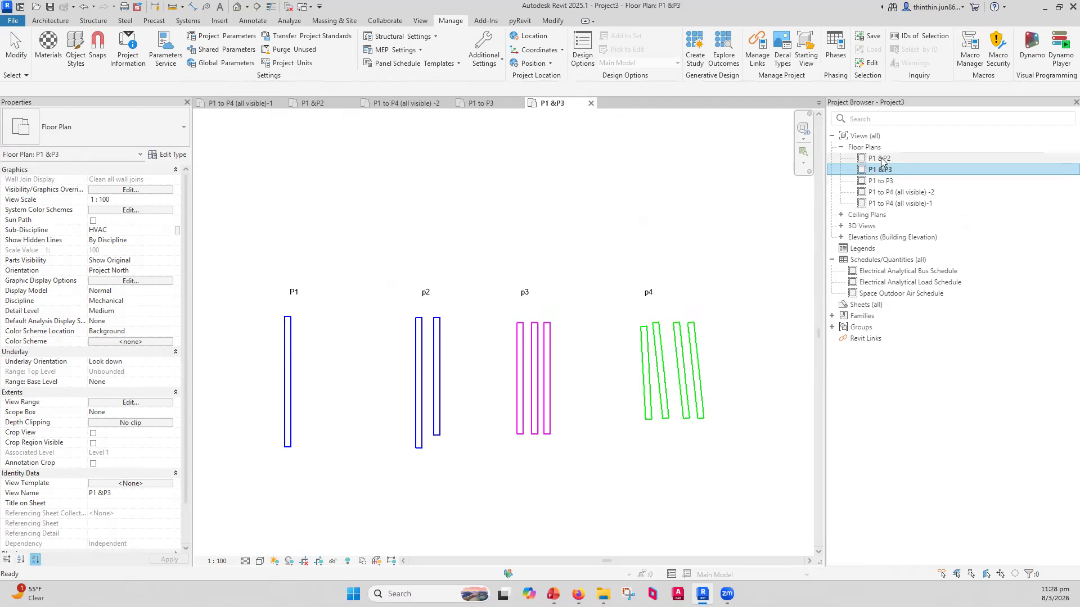
left_click(882, 158)
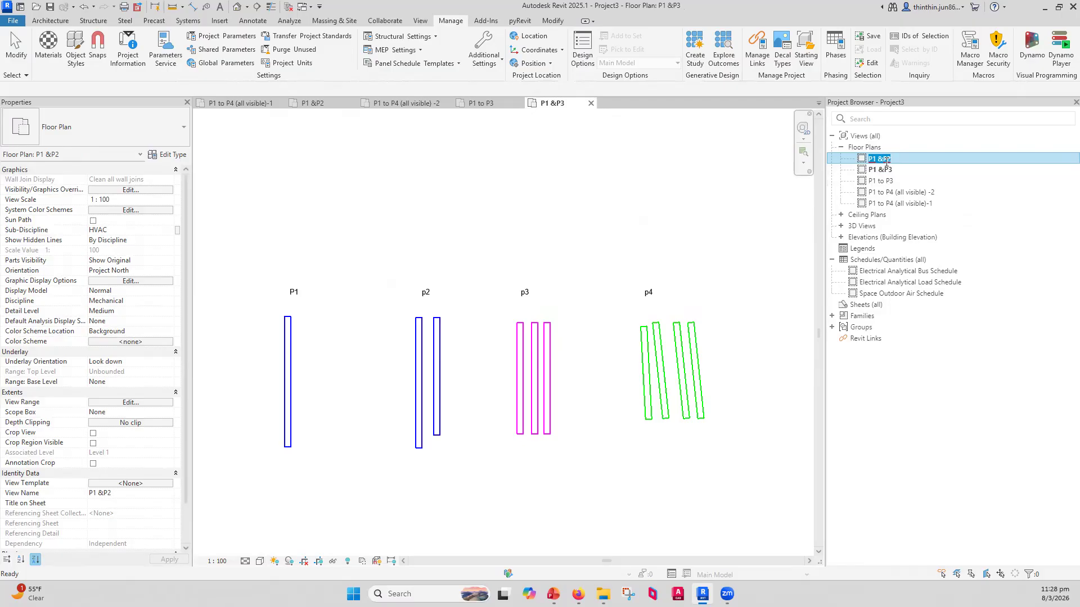
left_click(888, 161)
left_click(771, 201)
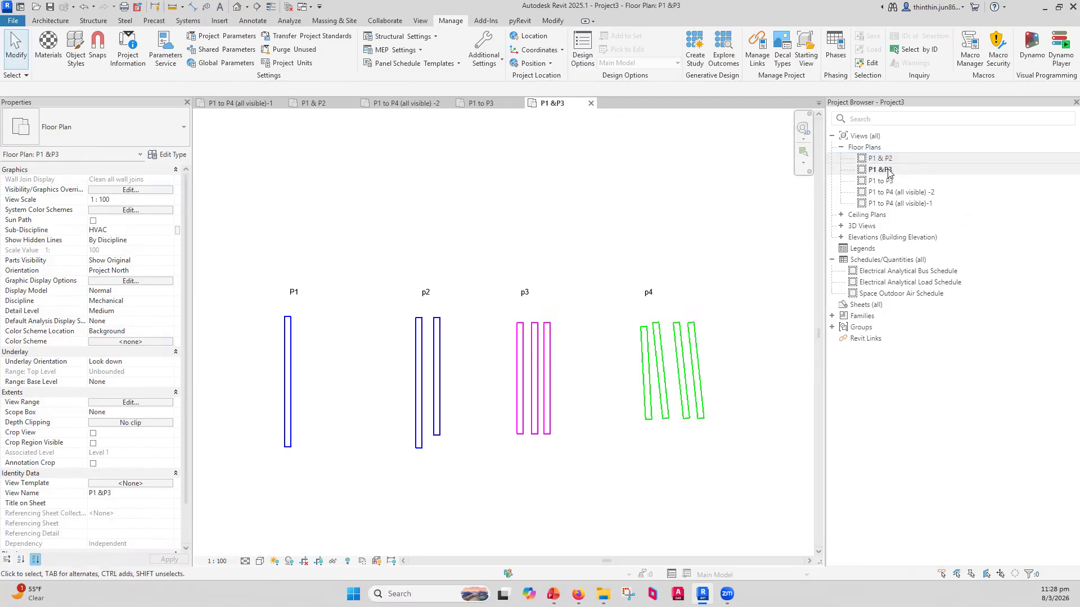
Open the P1 to P4 (all visible)-1 floor plan and examine its phasing properties.
left_click(887, 170)
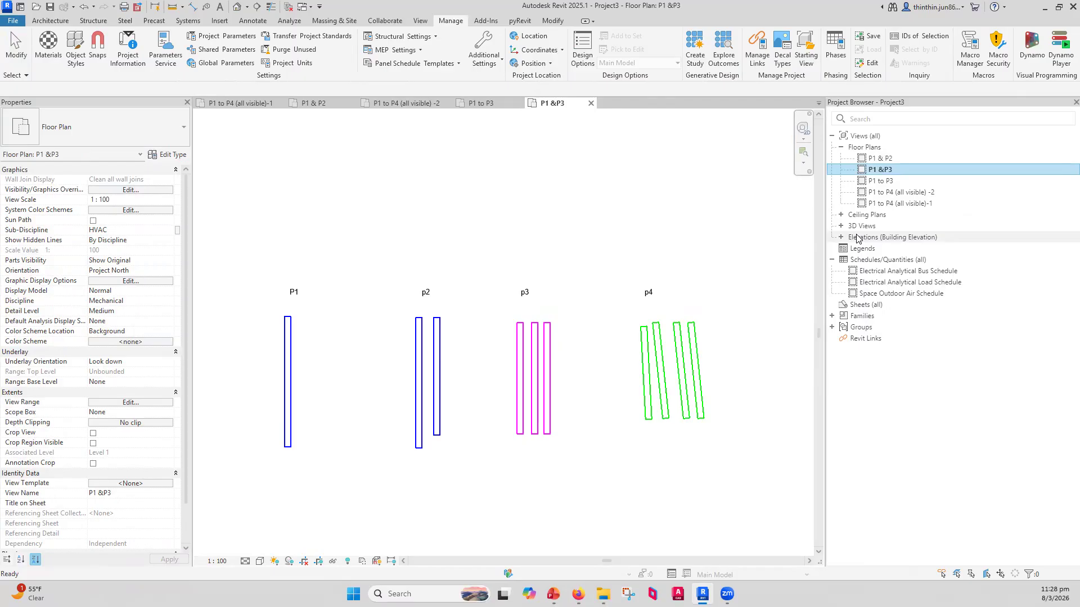
double_click(897, 204)
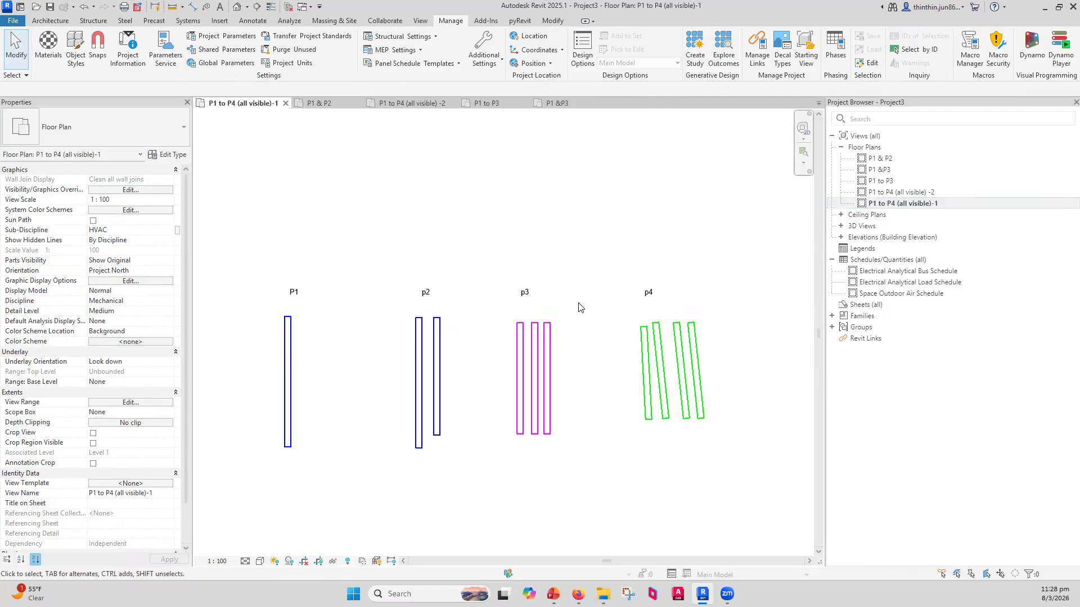
scroll(579, 316, "down", 1)
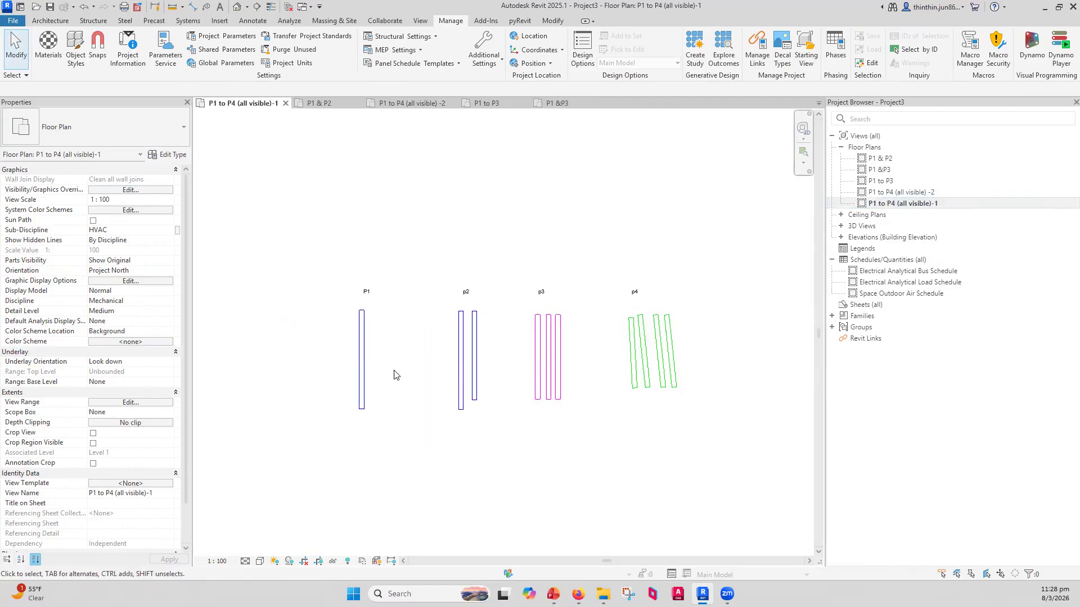
scroll(148, 479, "down", 2)
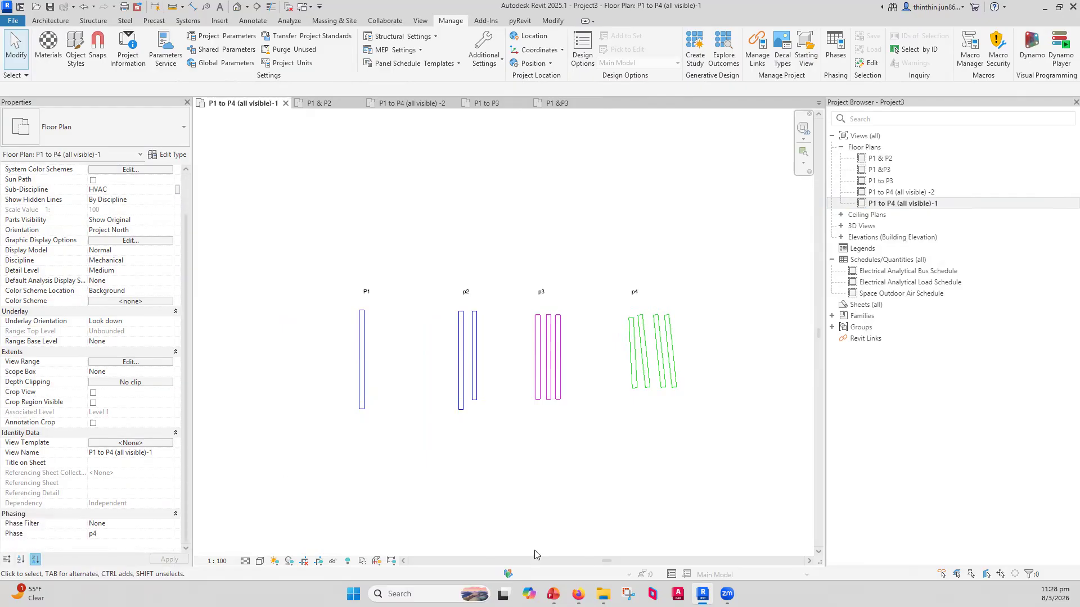
Switch to PowerPoint and review the Existing, New and Future visibility notes on the Phase slide.
left_click(554, 593)
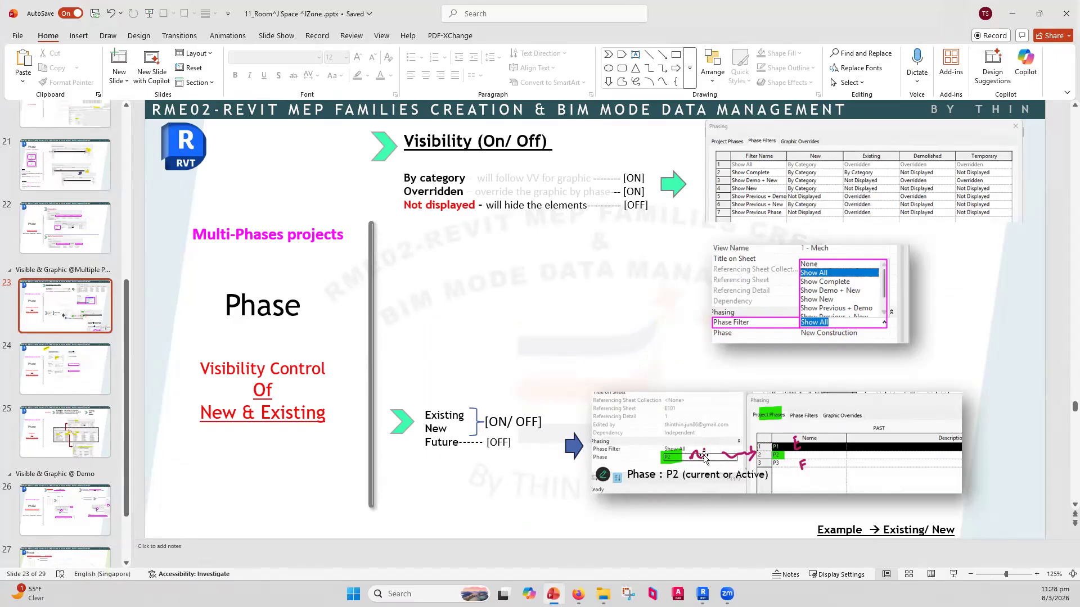
left_click_drag(428, 408, 457, 446)
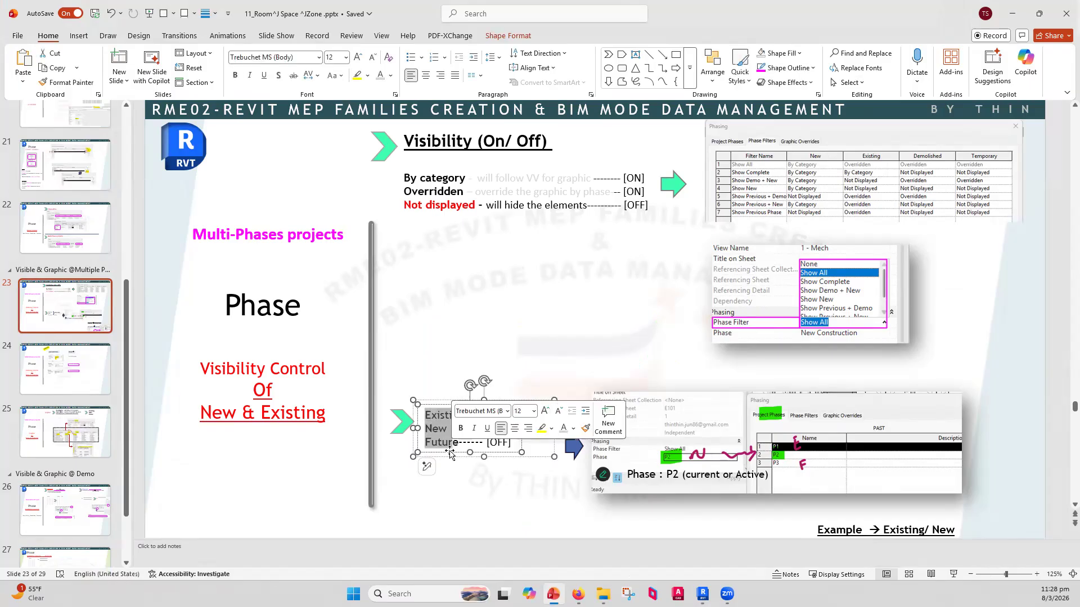
left_click(500, 489)
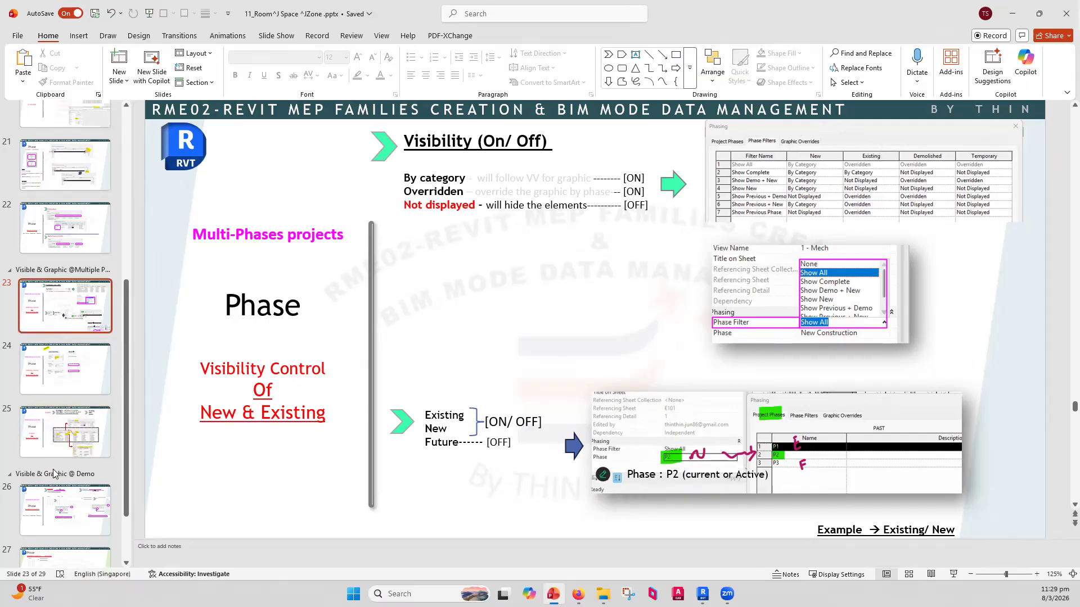
Return to Revit and capture a Snipping Tool screenshot of the Floor Plans list in the Project Browser.
left_click(1012, 13)
middle_click_drag(745, 280, 704, 279)
left_click(911, 283)
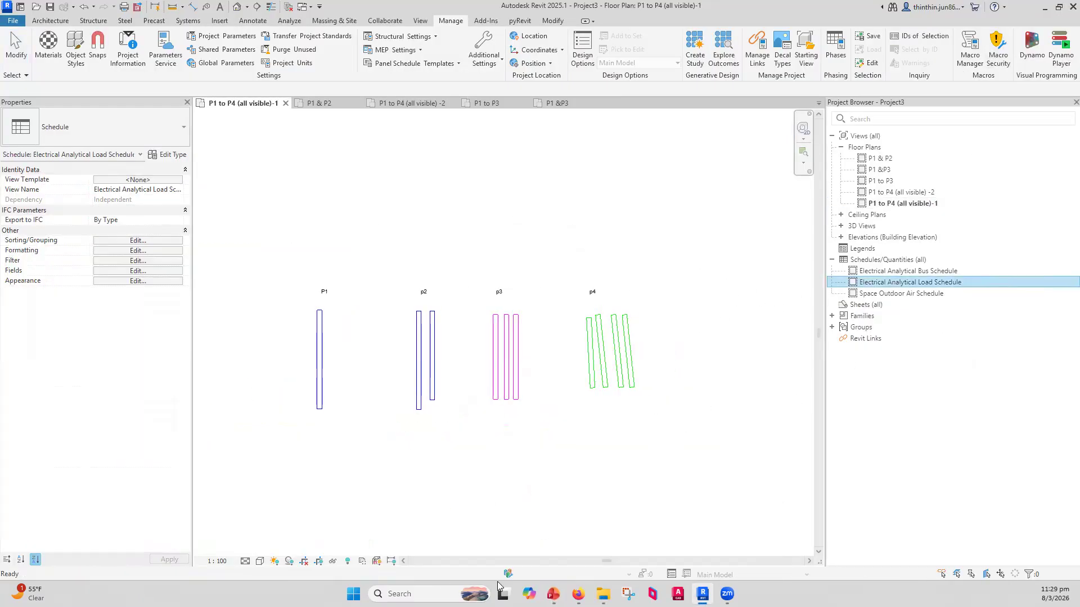
left_click(628, 594)
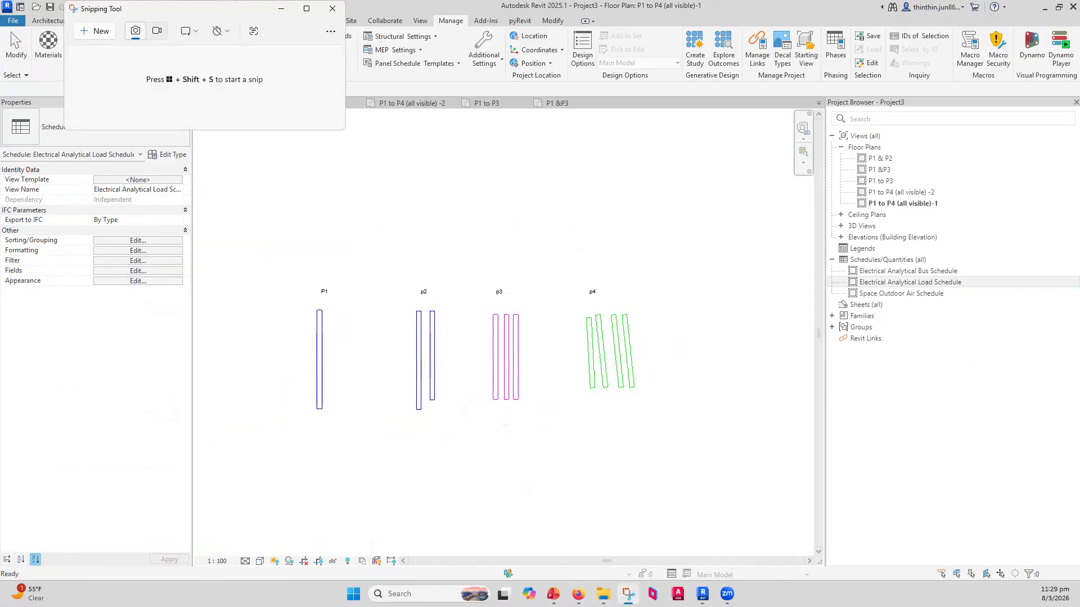
left_click(100, 31)
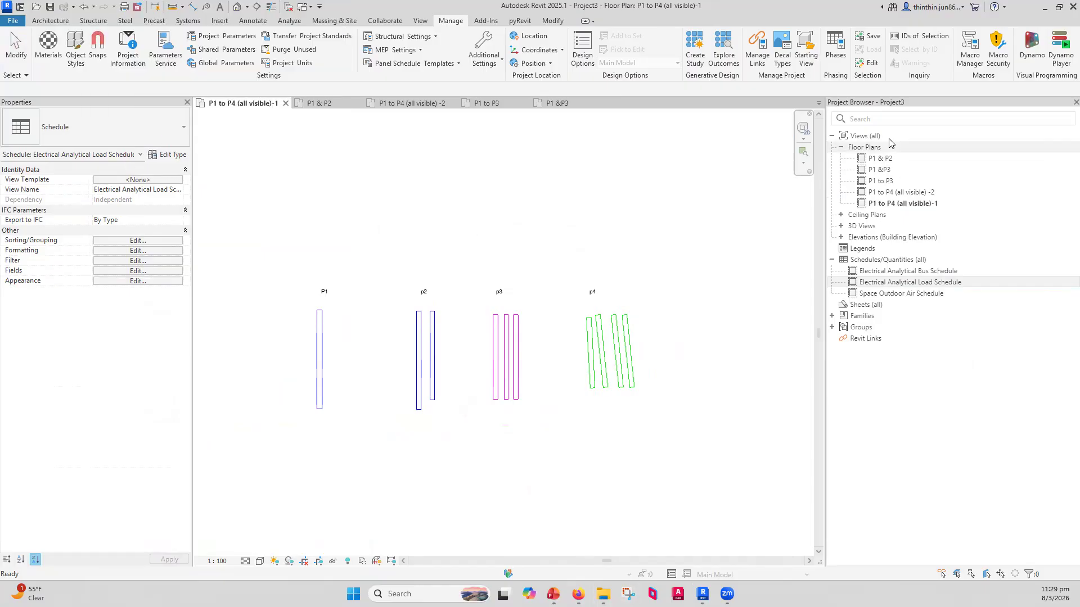
left_click_drag(830, 120, 959, 208)
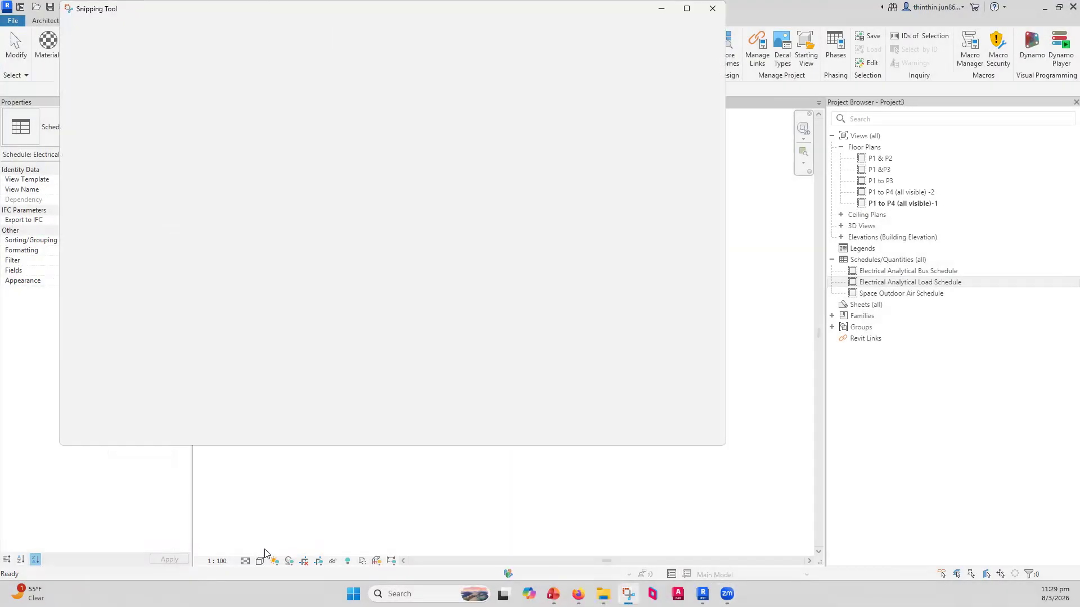
Switch to PowerPoint, add a blank slide after slide 23 and paste the captured view list near the slide's upper-left corner.
left_click(553, 593)
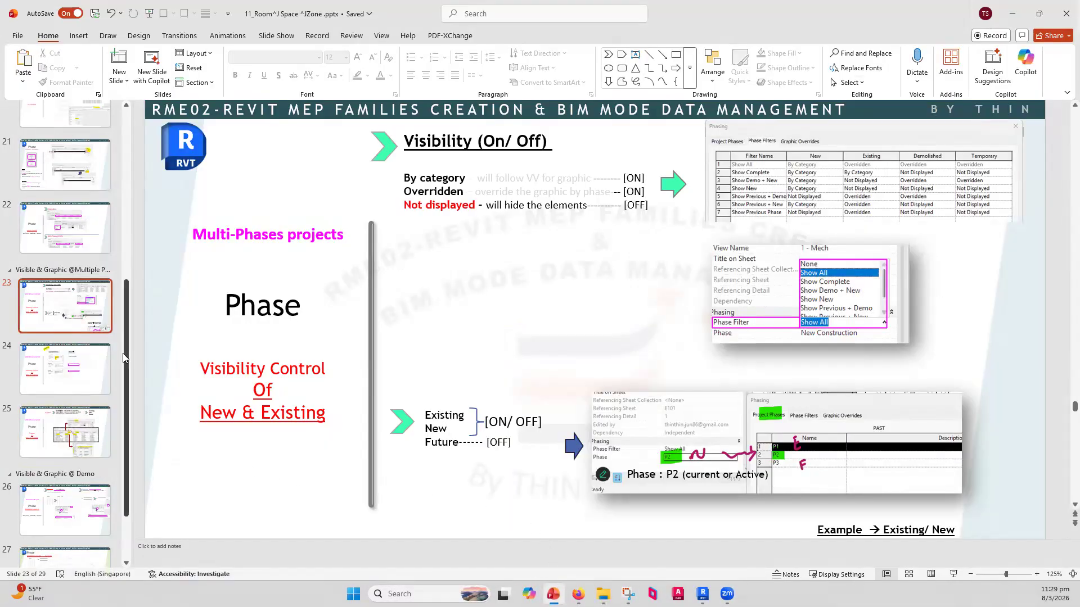
left_click(92, 317)
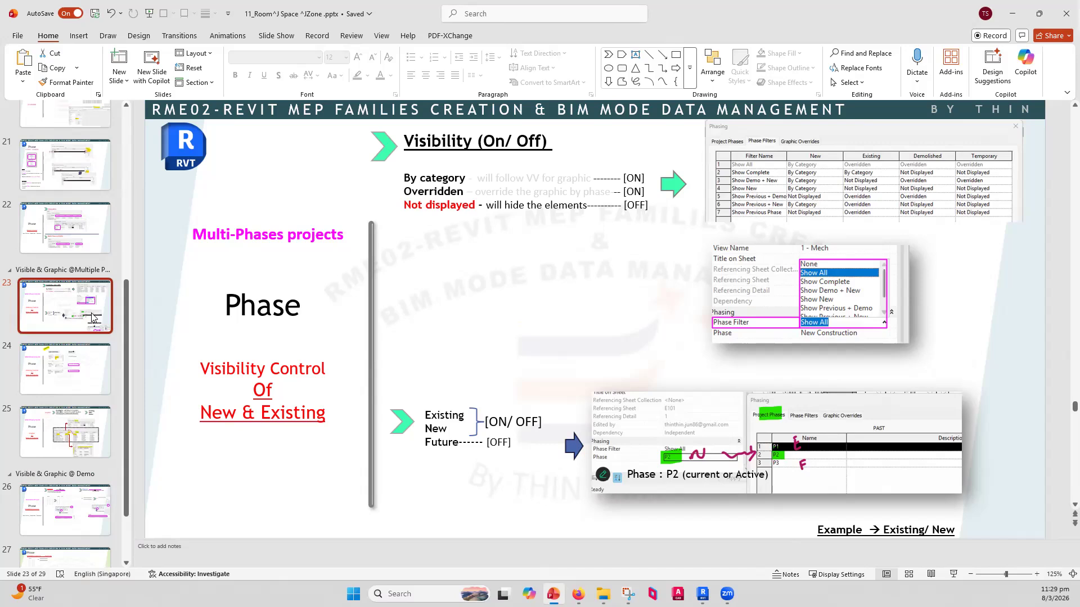
key("Return")
key("ctrl+v")
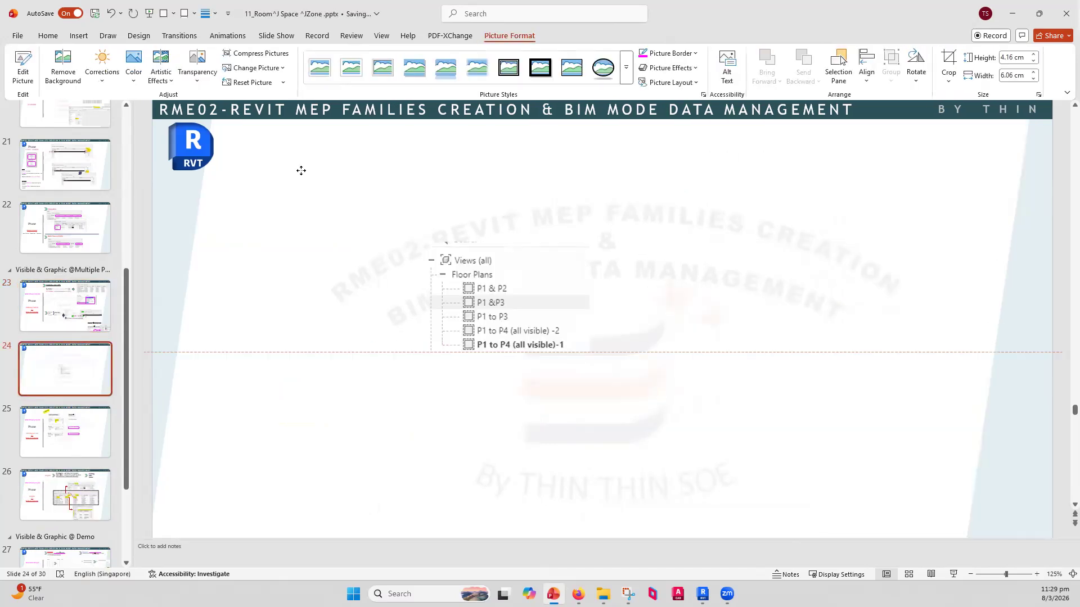
left_click_drag(301, 170, 277, 155)
left_click(494, 181)
Add a text box beside the pasted view list reading "1. Current phase @ properties" and dismiss the design suggestions.
left_click(635, 55)
left_click(426, 172)
type("1.")
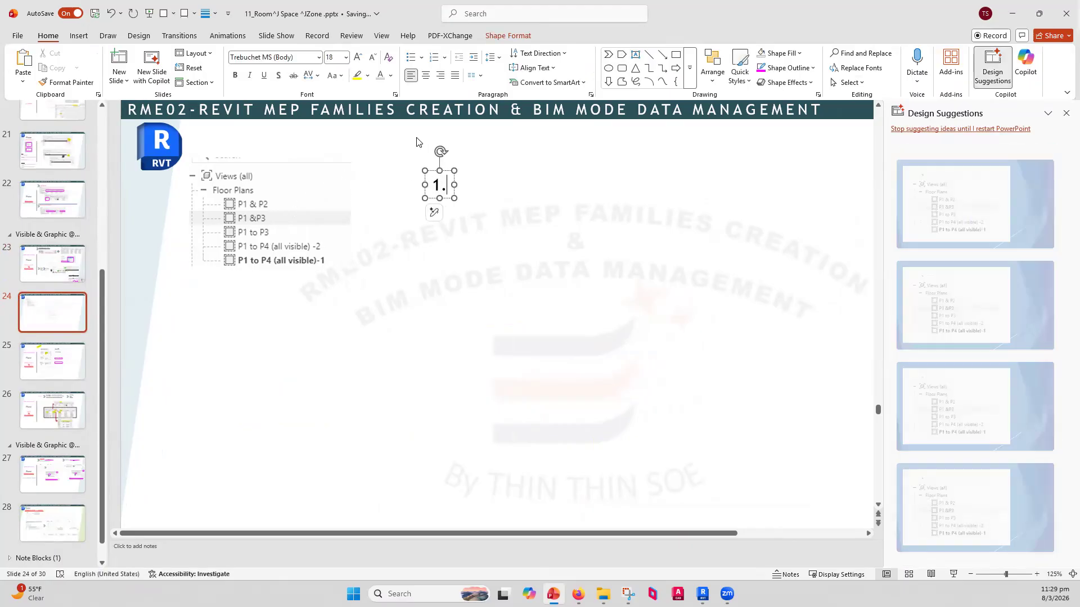
type(" Current phase @ properties")
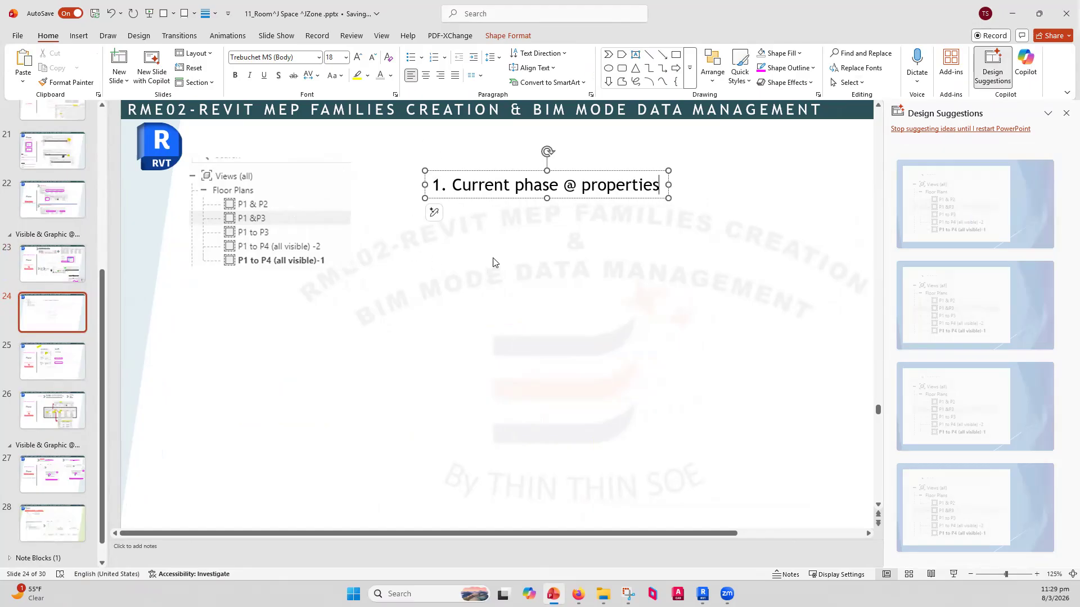
left_click(1064, 111)
left_click(614, 330)
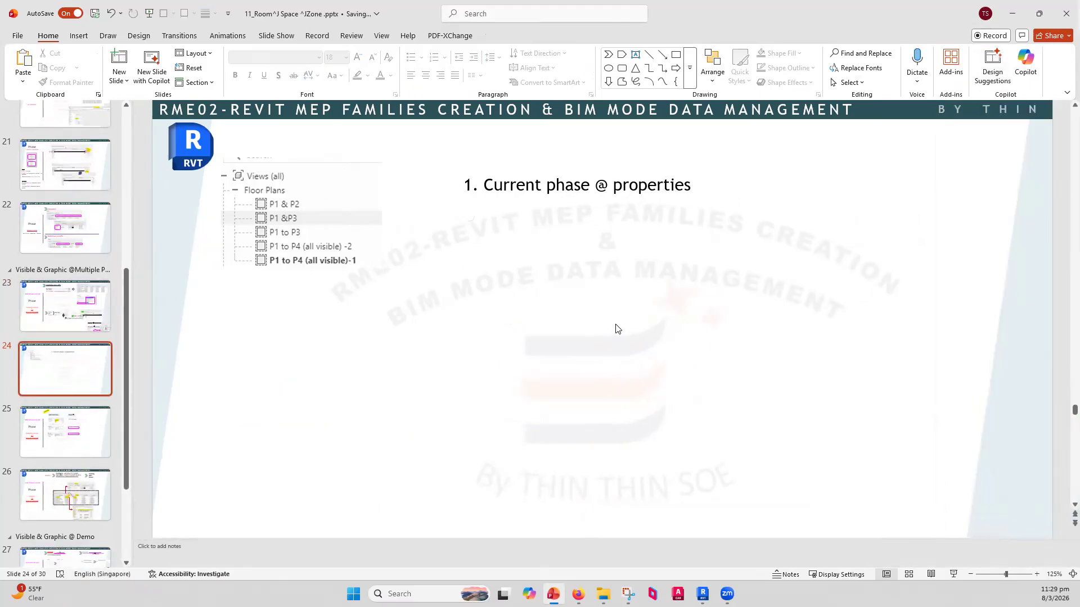
Add "Phase Filter" as the second numbered line of the text box and shift the box slightly.
left_click(499, 199)
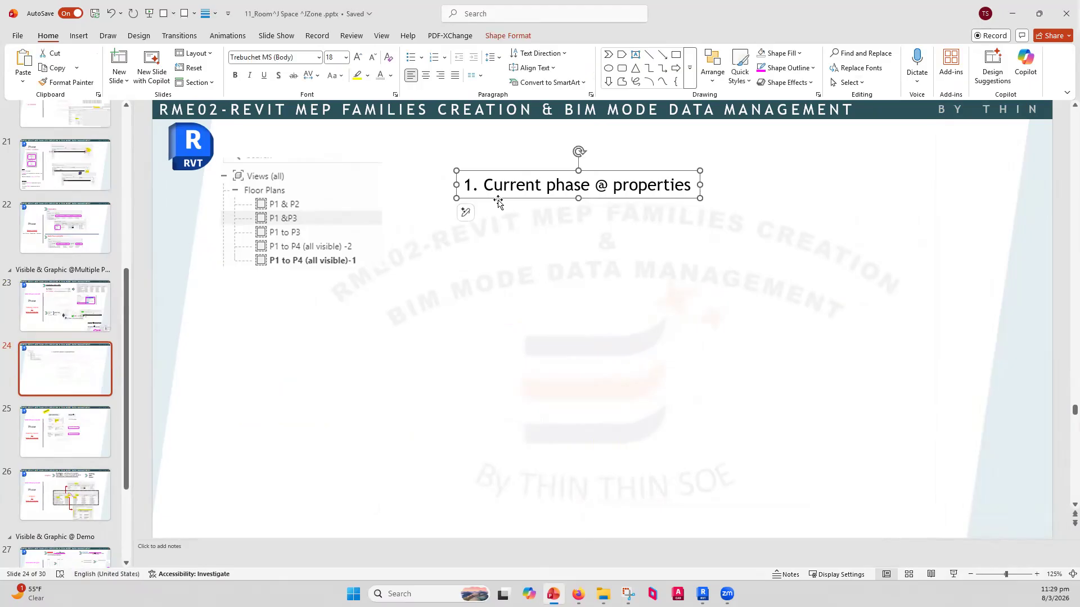
left_click(687, 185)
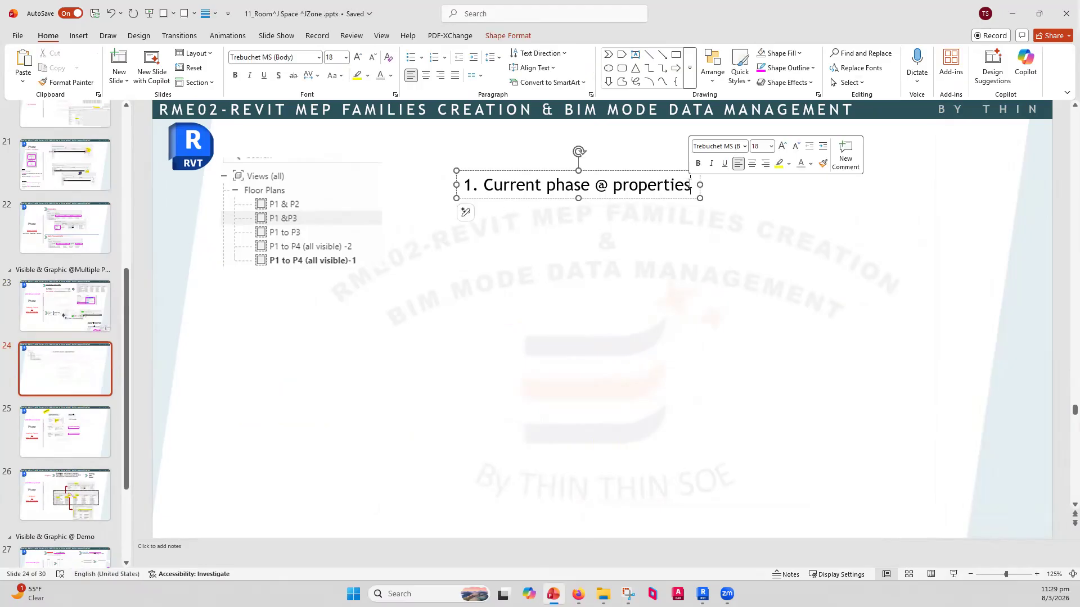
key("Return")
type("2. 2.")
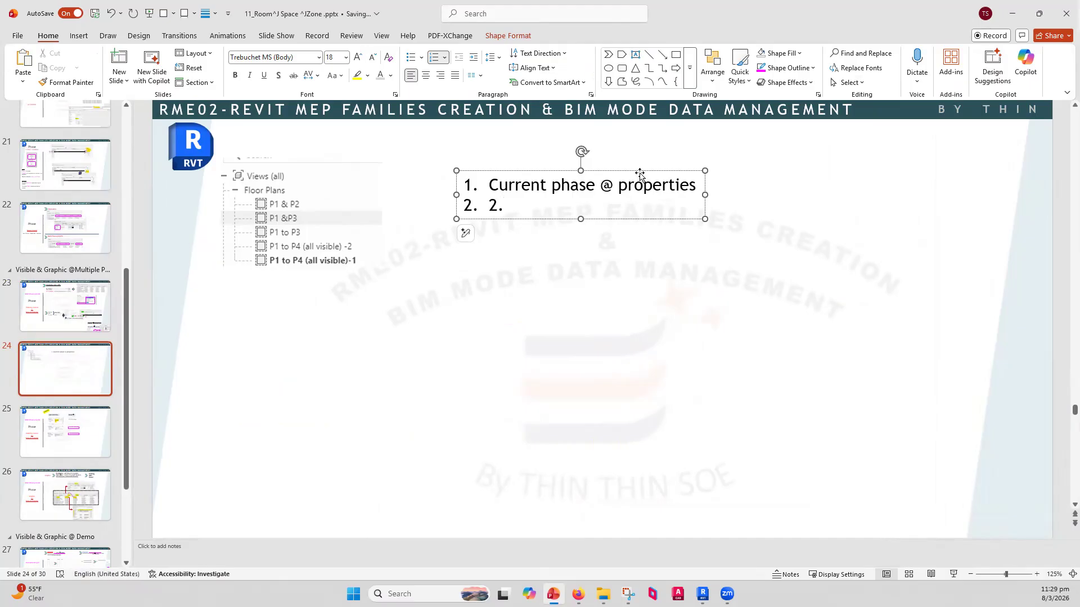
key("BackSpace")
key("BackSpace")
type("Phase Filter")
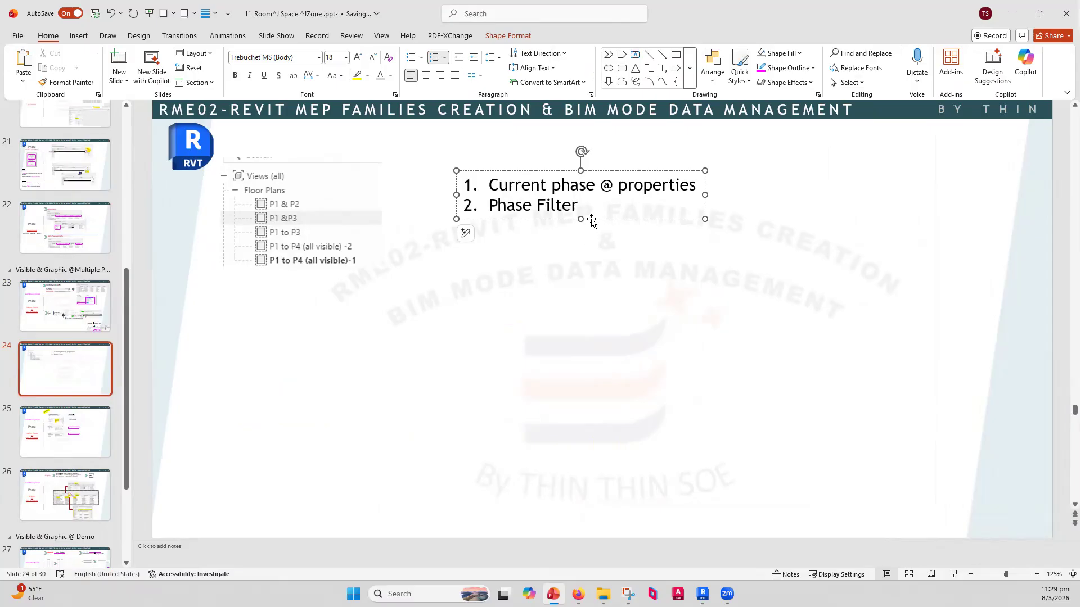
left_click_drag(587, 219, 574, 224)
left_click_drag(528, 190, 676, 191)
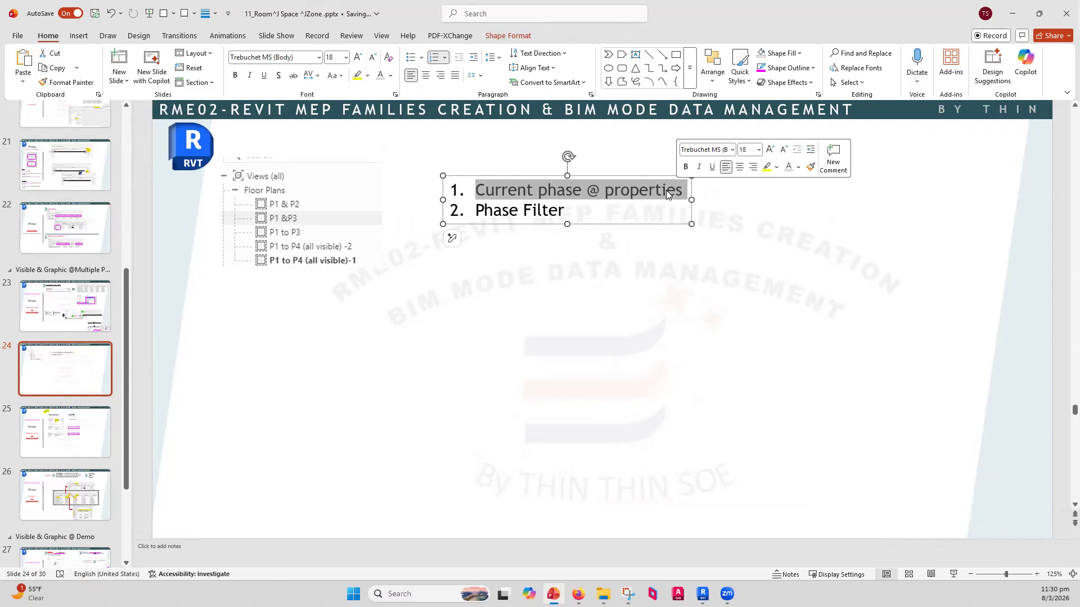
left_click_drag(569, 211, 472, 211)
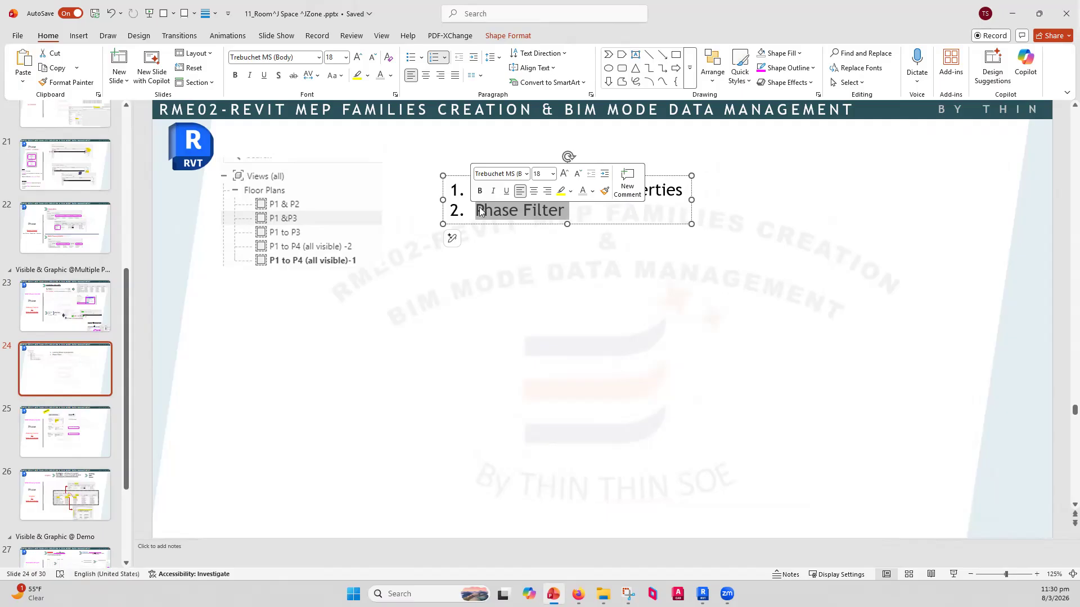
Switch to Revit and bring up the phasing properties of the P1 to P4 (all visible)-1 floor plan.
left_click(499, 257)
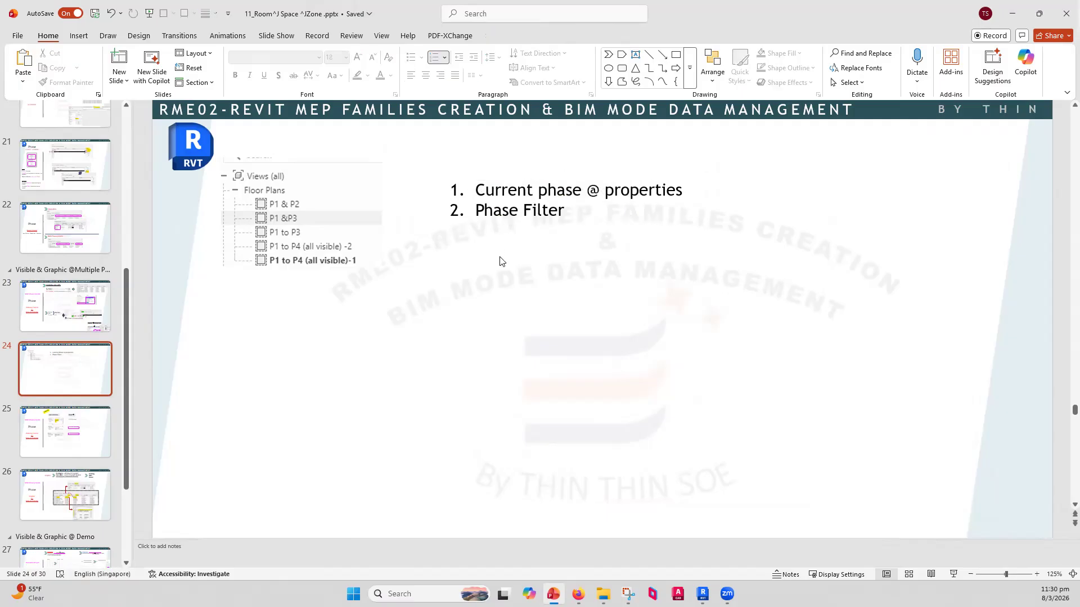
left_click(1012, 13)
left_click(738, 267)
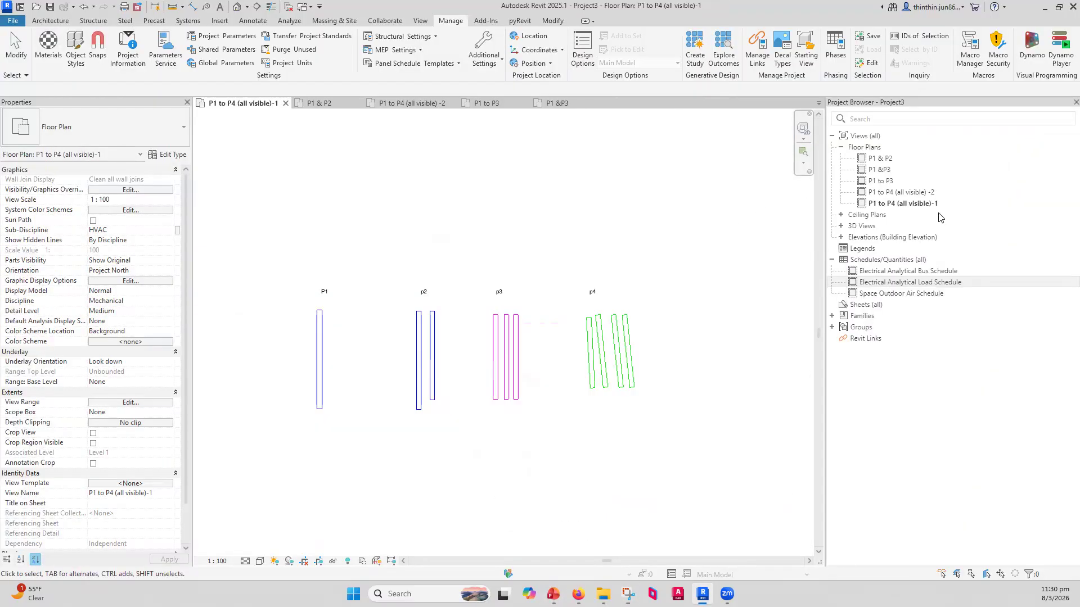
left_click(926, 206)
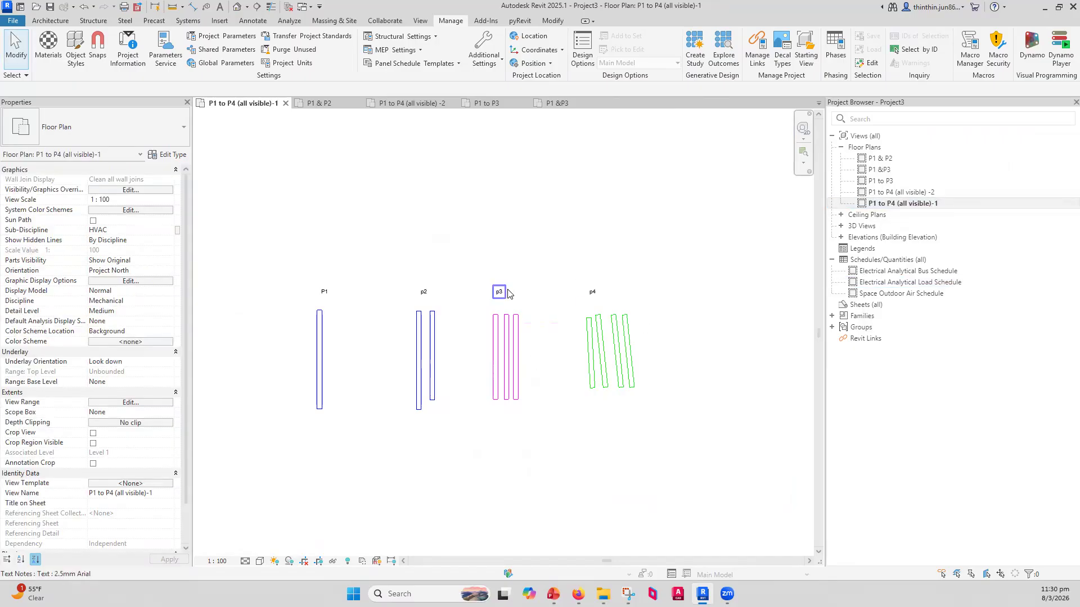
middle_click_drag(503, 296, 498, 272)
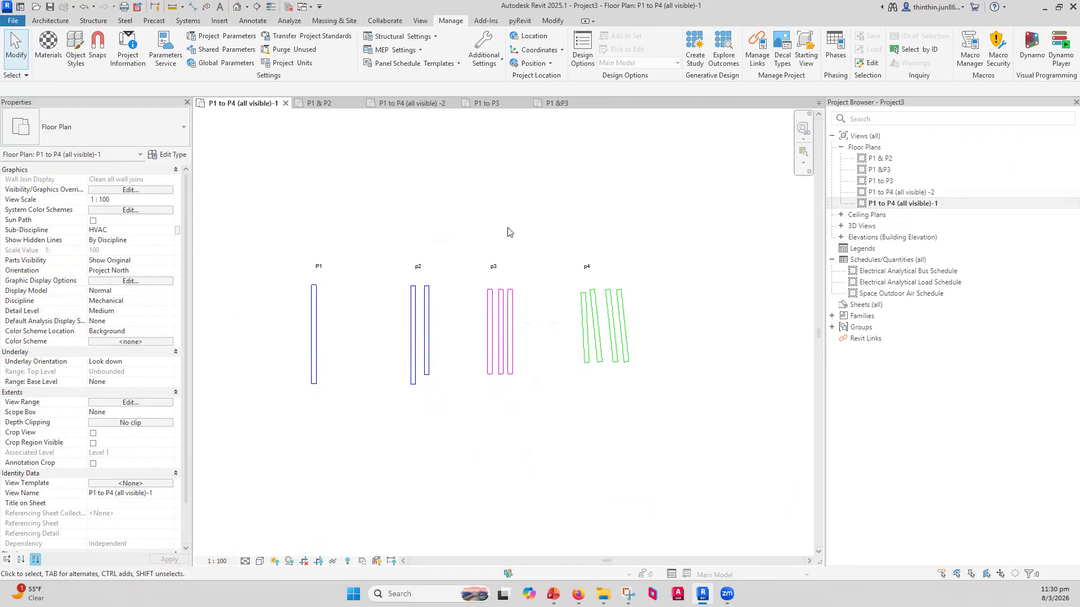
scroll(175, 427, "down", 2)
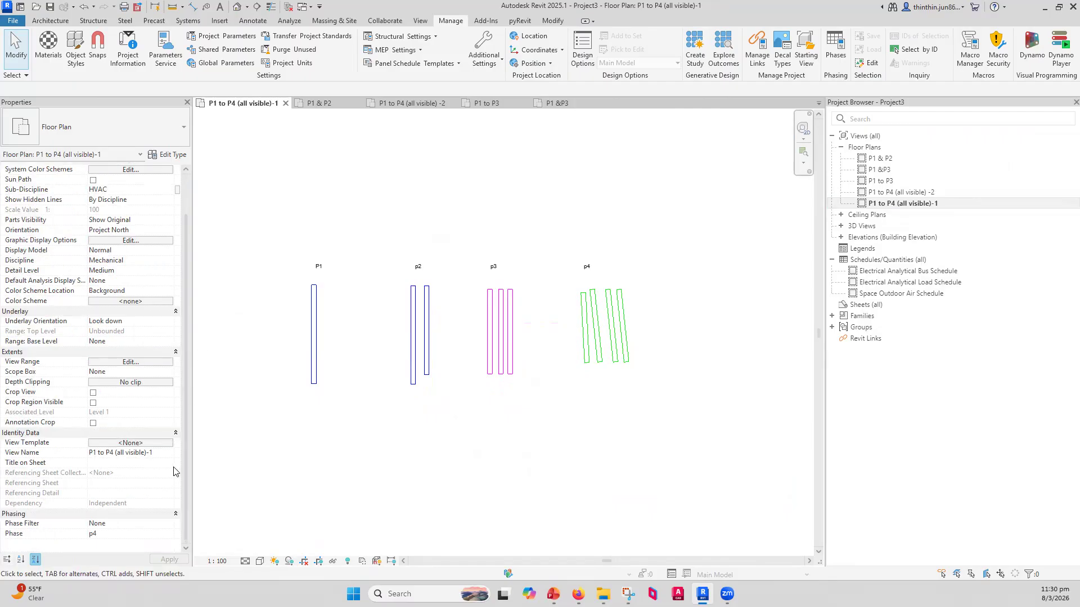
Examine the order of the project phases, checking p4 and P3, and close the phasing settings without changes.
left_click(135, 533)
left_click(835, 48)
left_click(223, 214)
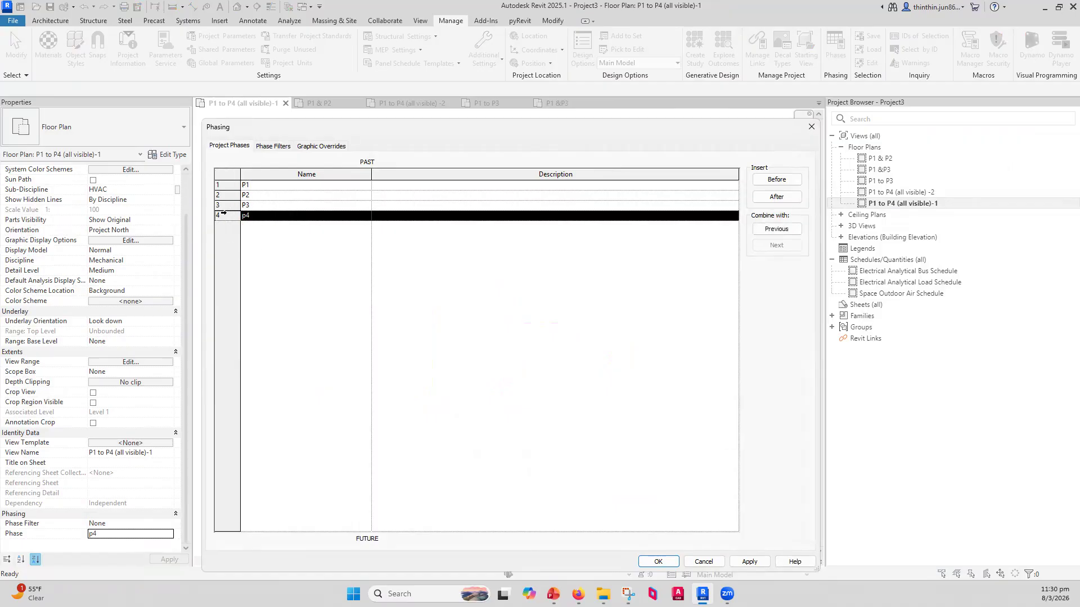
left_click(236, 205)
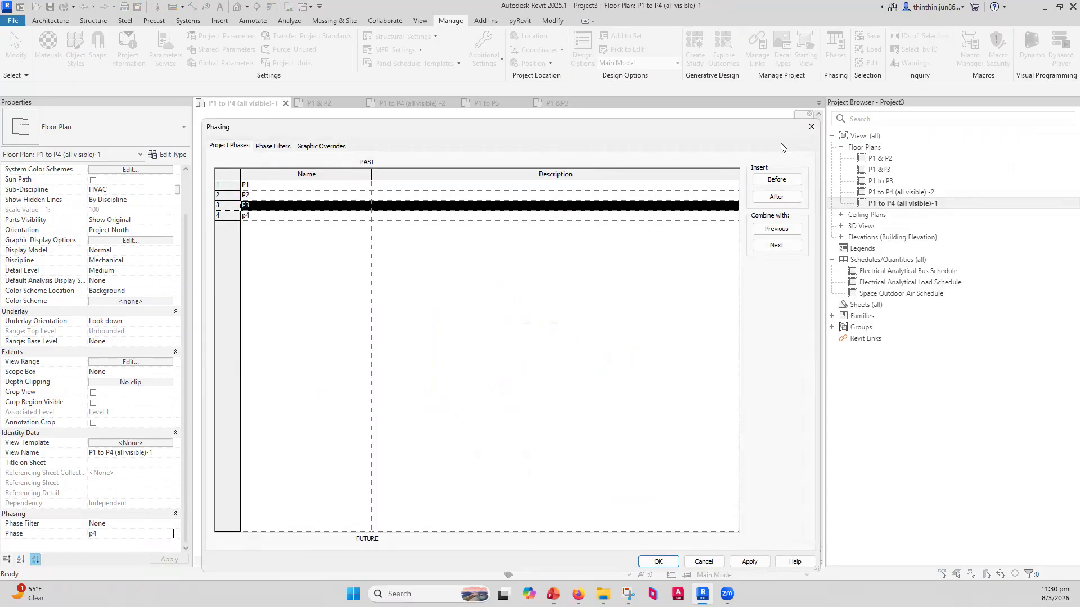
left_click(812, 127)
Look through the phase filter options offered for the P1 to P4 (all visible)-1 view.
left_click(165, 532)
left_click(165, 533)
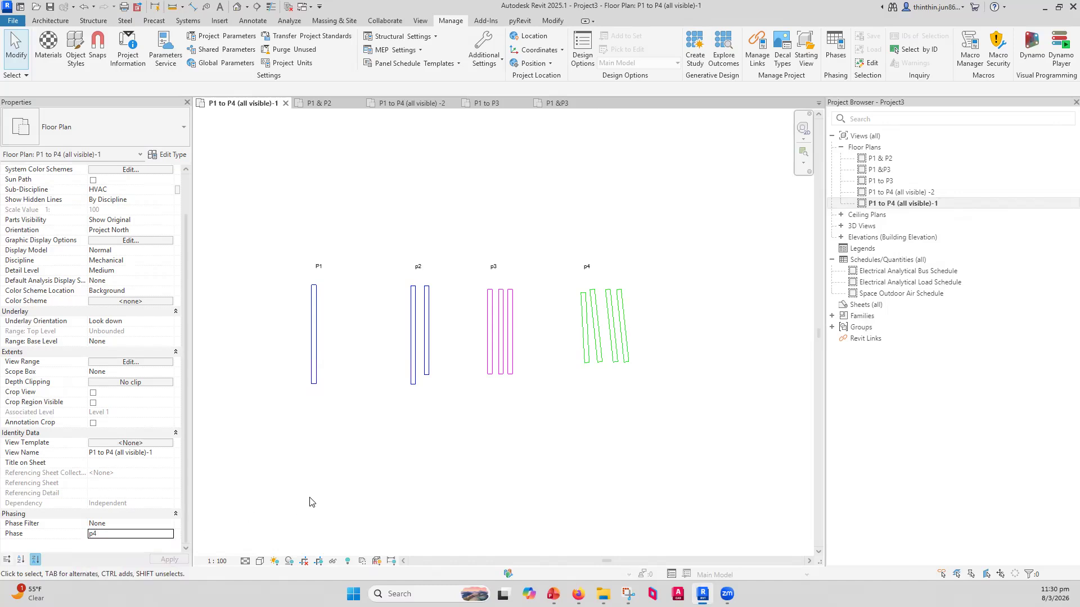
left_click(170, 527)
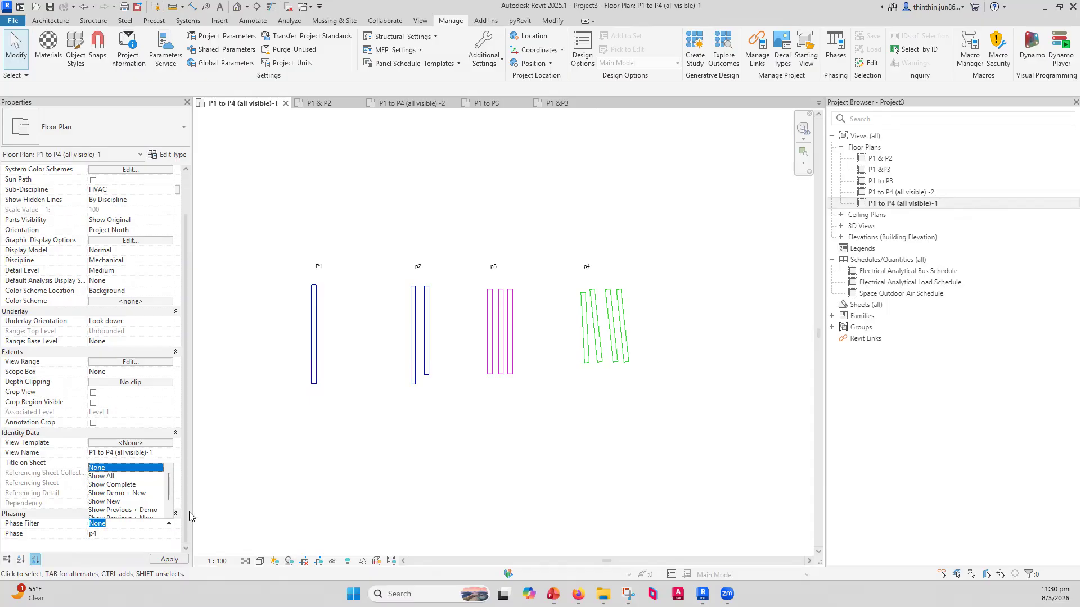
left_click(342, 515)
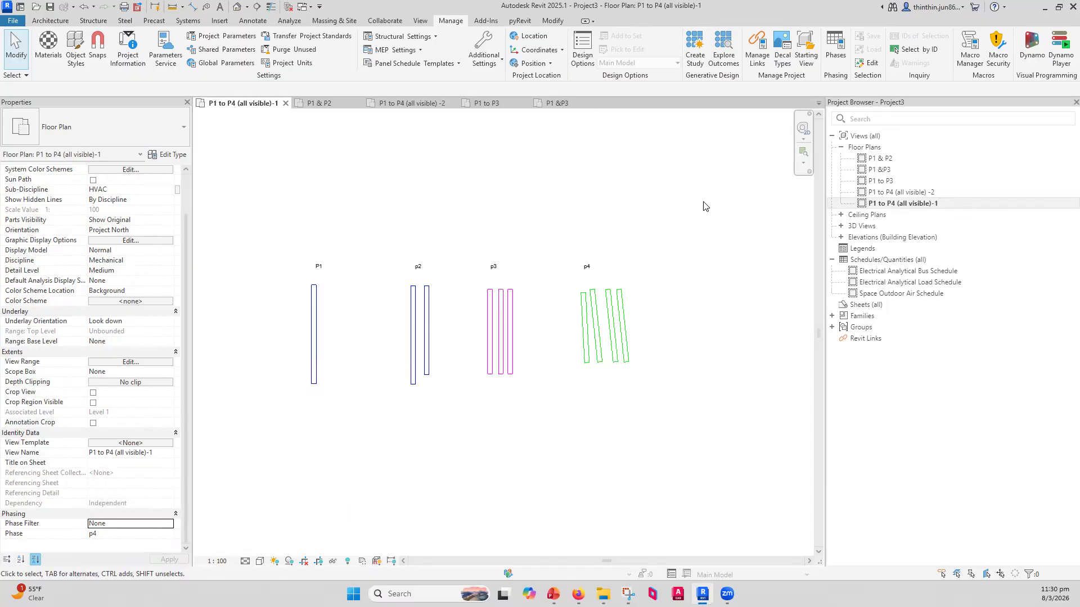
Examine how the Show All, Show Complete, Show Previous + Demo and Show Previous + New phase filters are defined, and close the phasing settings.
left_click(836, 51)
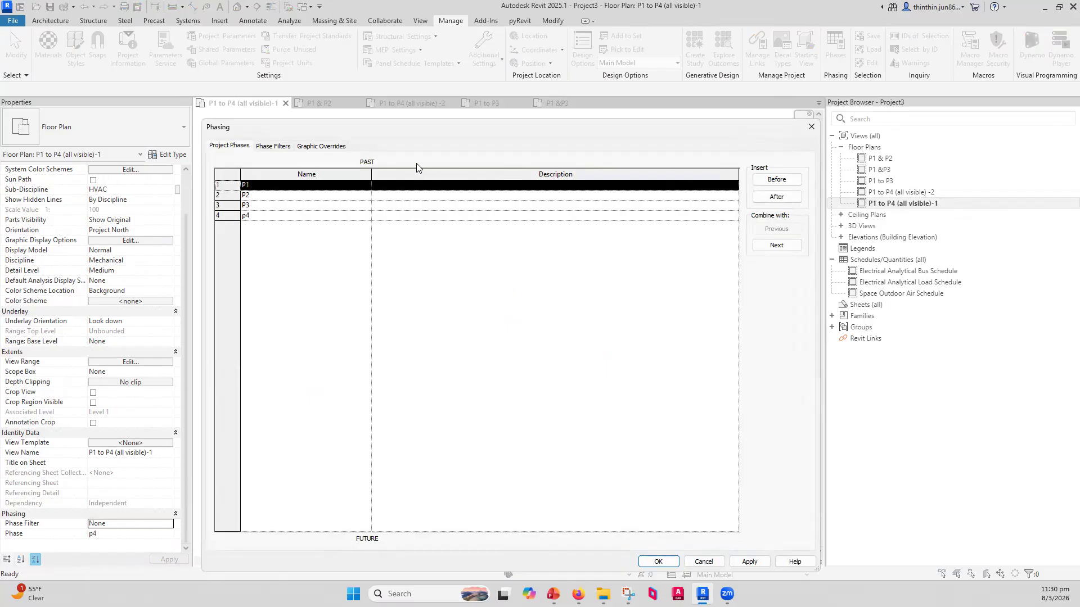
left_click(284, 147)
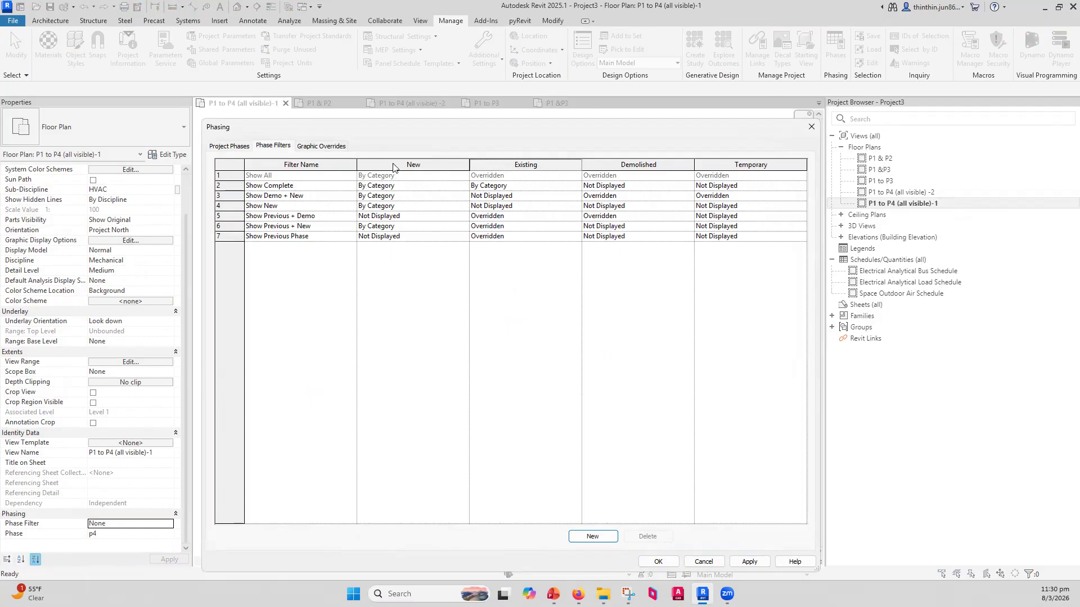
left_click(421, 186)
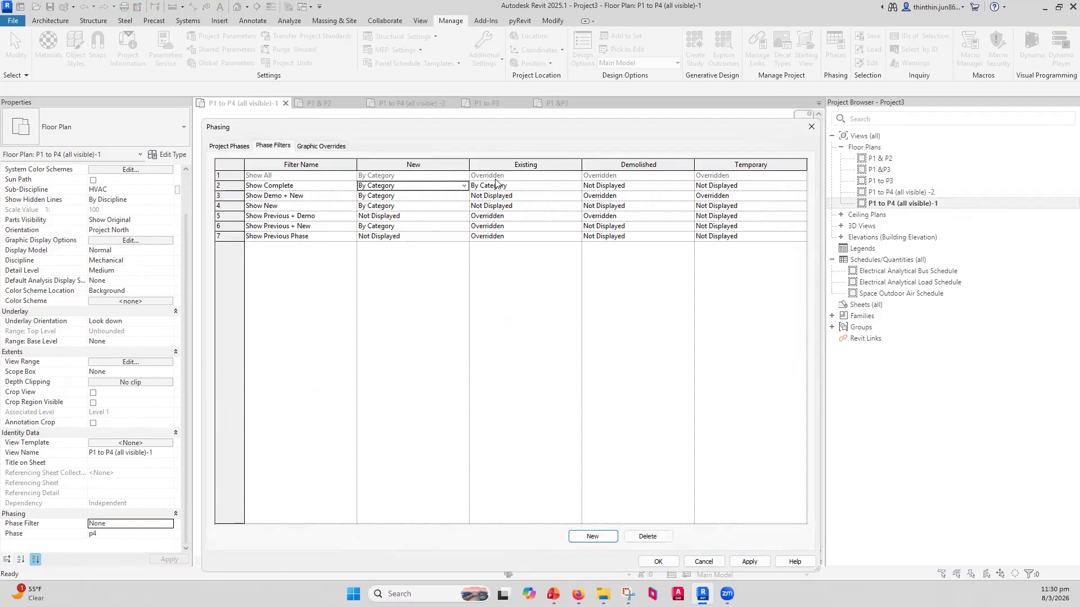
left_click(279, 186)
left_click(484, 191)
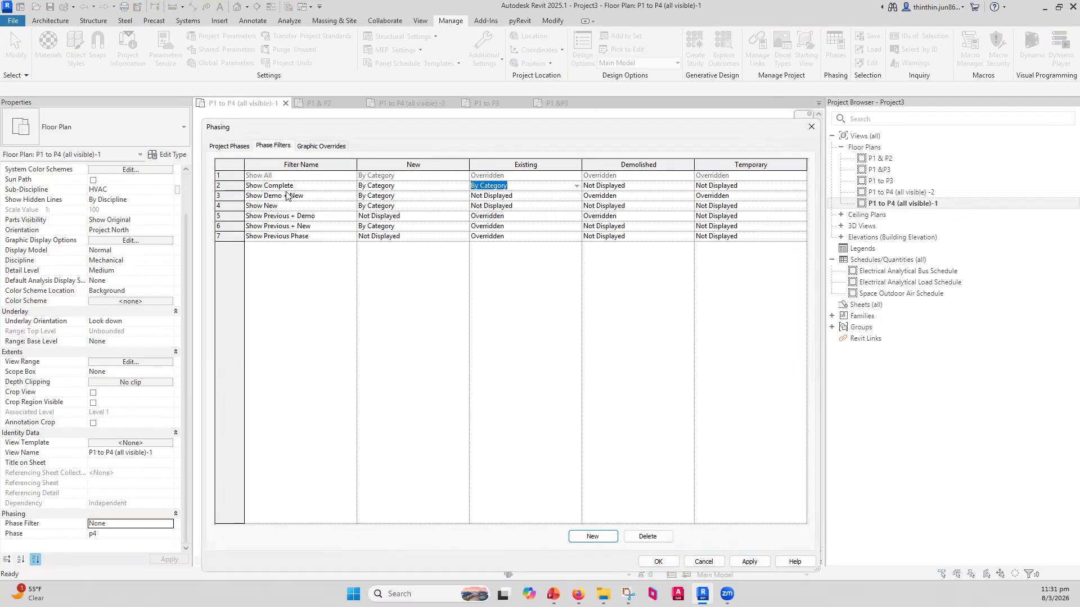
left_click(393, 216)
left_click(410, 226)
left_click(493, 226)
left_click(278, 226)
left_click(421, 228)
left_click(321, 227)
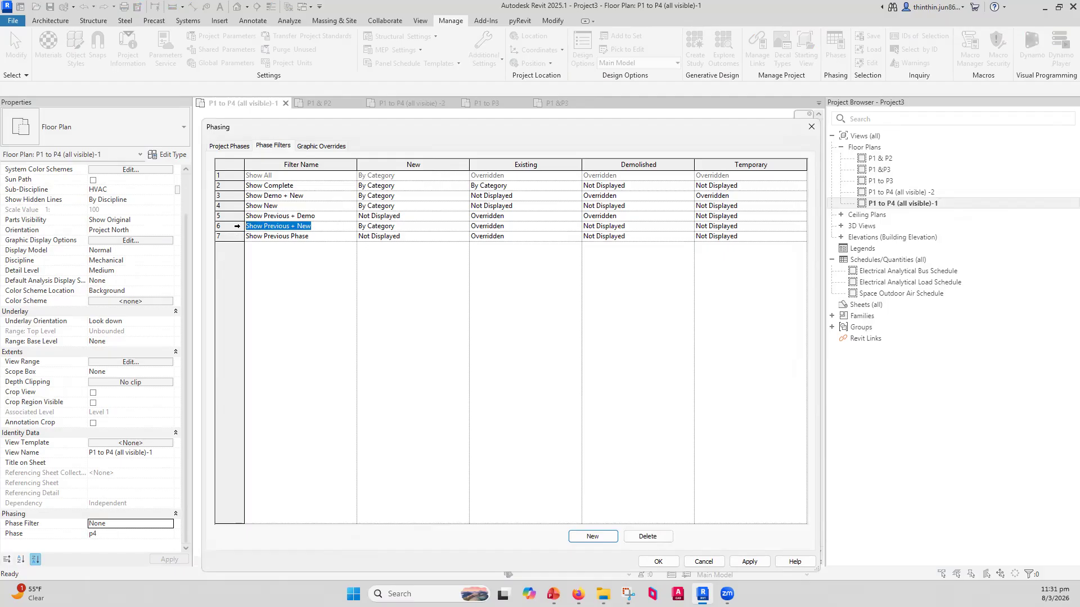
left_click(237, 225)
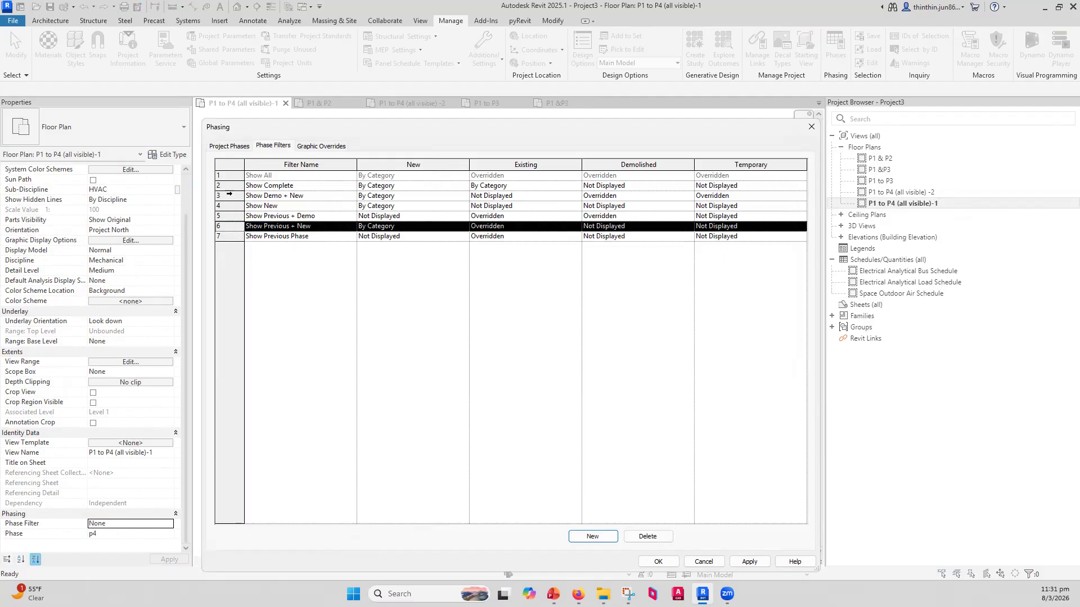
left_click(231, 187)
left_click(237, 174)
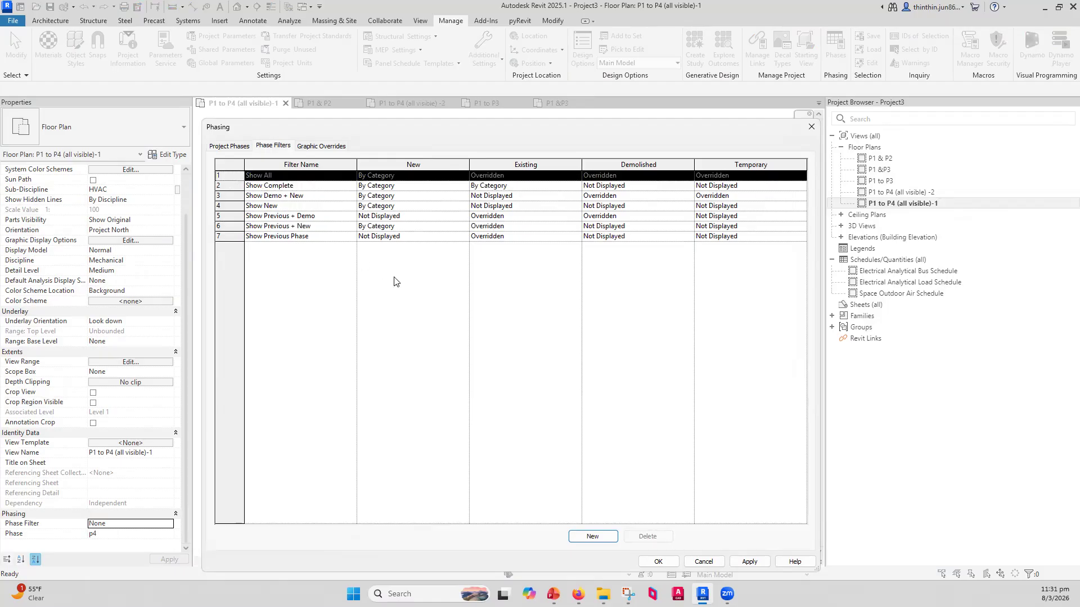
left_click(811, 126)
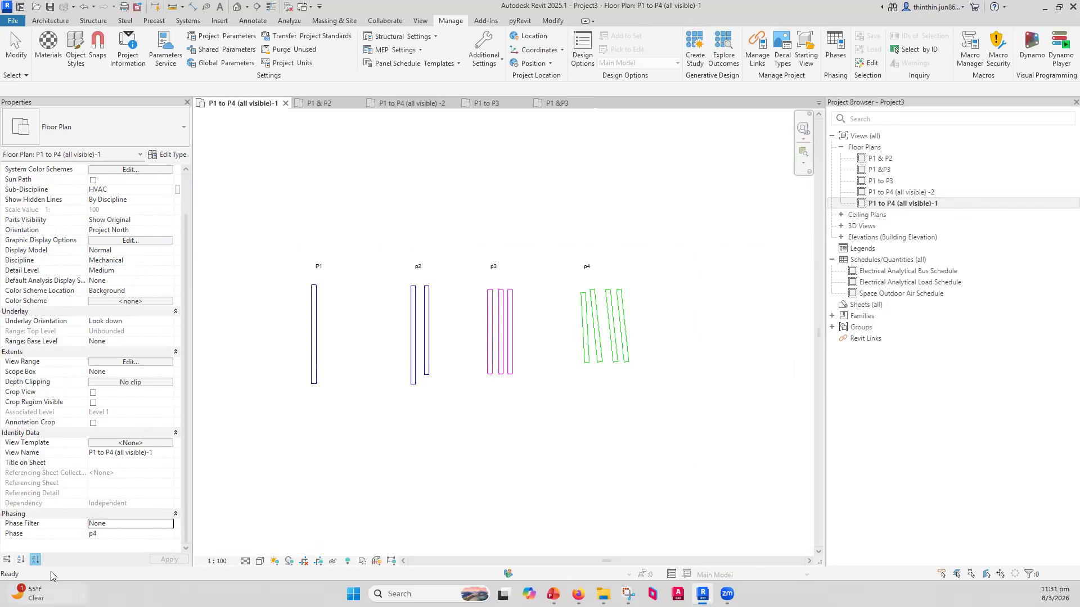
Set the phase filter of the P1 to P4 (all visible)-1 view to Show All.
left_click(135, 524)
left_click(170, 523)
left_click(148, 479)
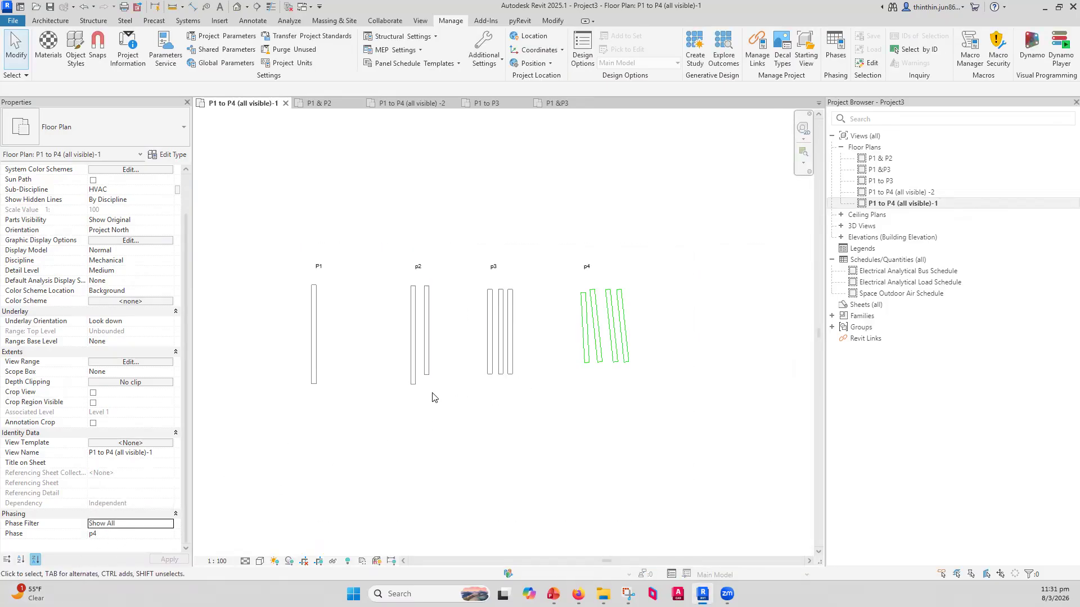
scroll(460, 374, "down", 1)
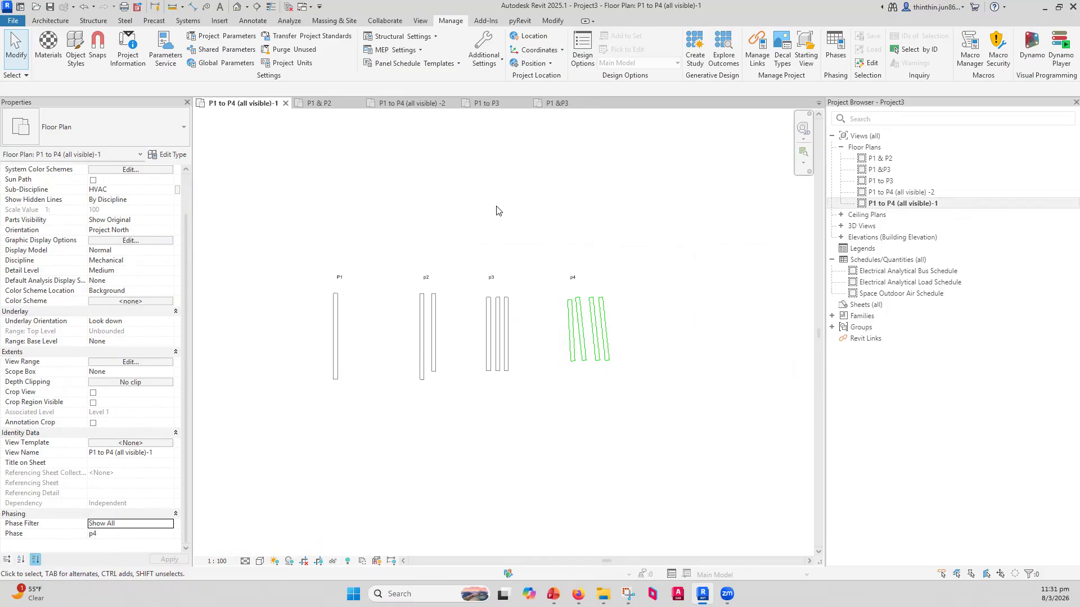
middle_click_drag(506, 215, 502, 169)
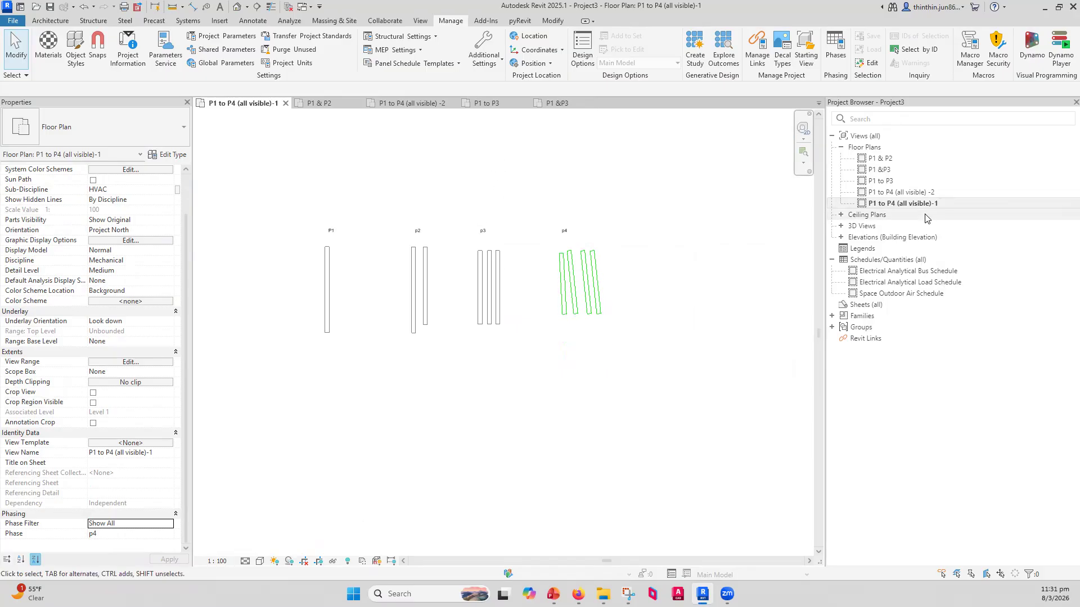
Open the P1 to P4 (all visible) -2 floor plan and set its phase filter to Show Complete.
double_click(926, 193)
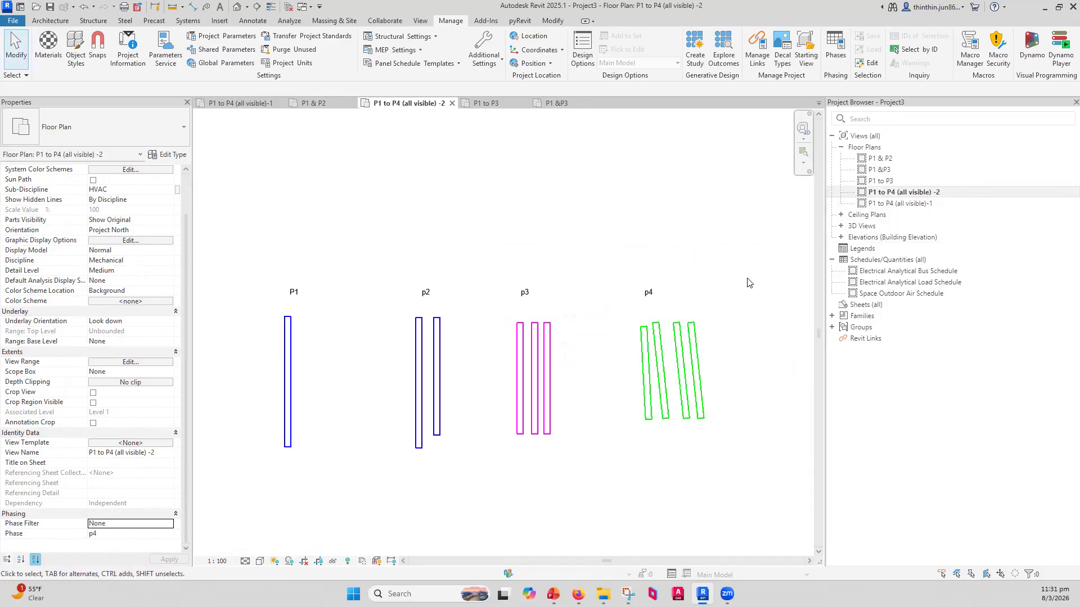
left_click(141, 531)
left_click(168, 524)
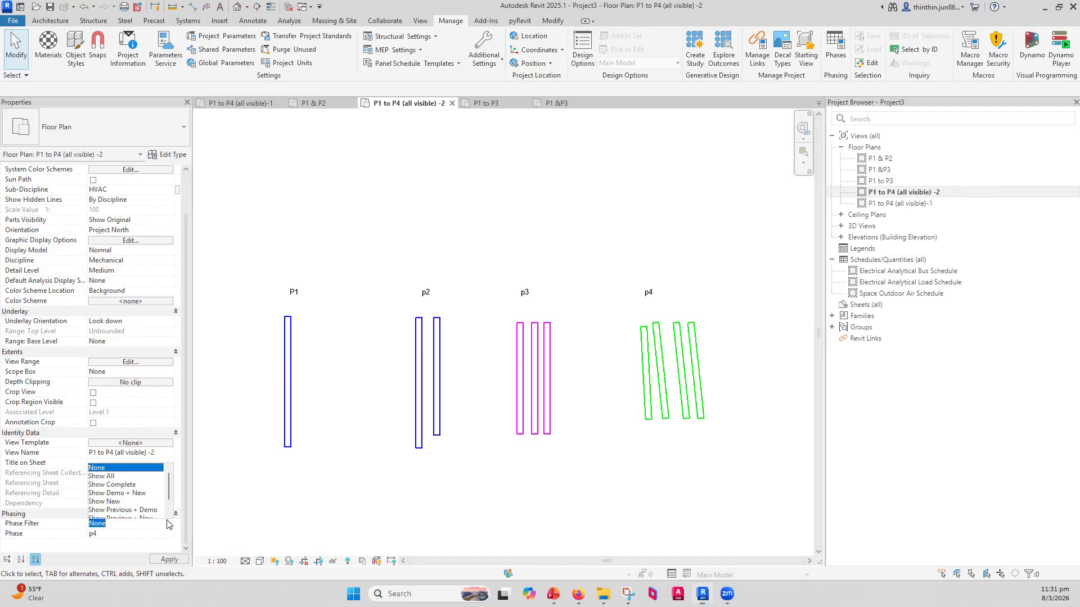
left_click(111, 484)
scroll(519, 409, "down", 2)
middle_click_drag(519, 409, 511, 405)
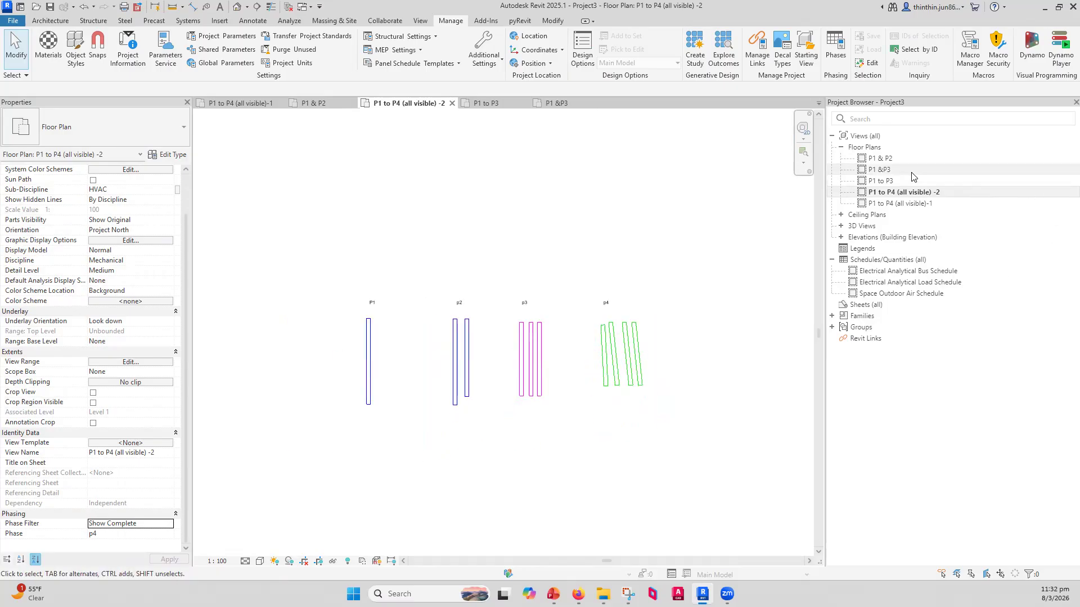
Duplicate the P1 to P4 (all visible) -2 view with detailing and rename the copy P1 to P4 (all visible) -3.
right_click(910, 194)
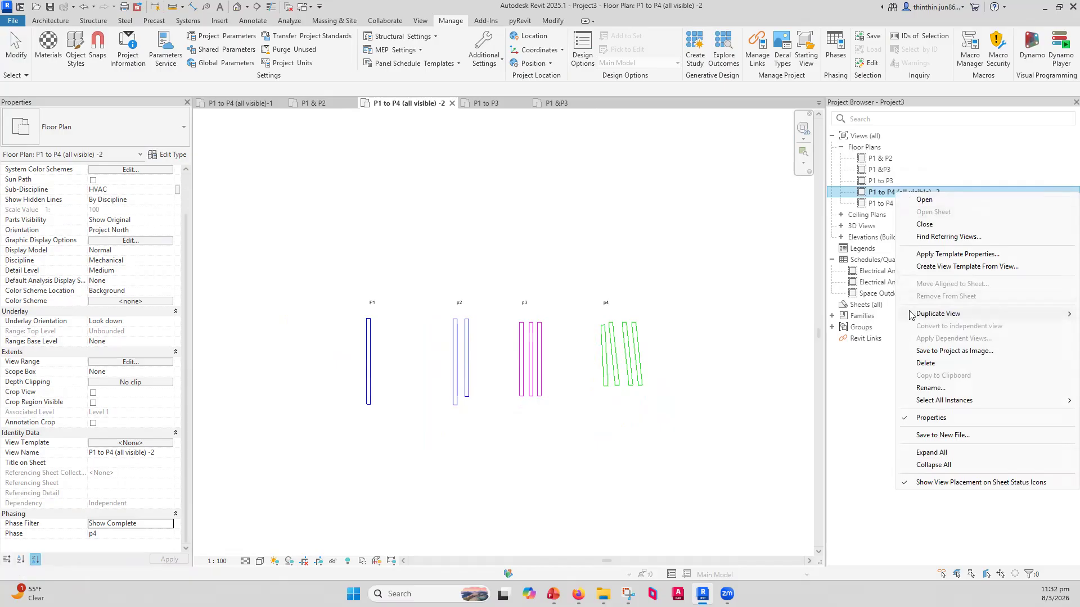
mouse_move(920, 314)
left_click(832, 326)
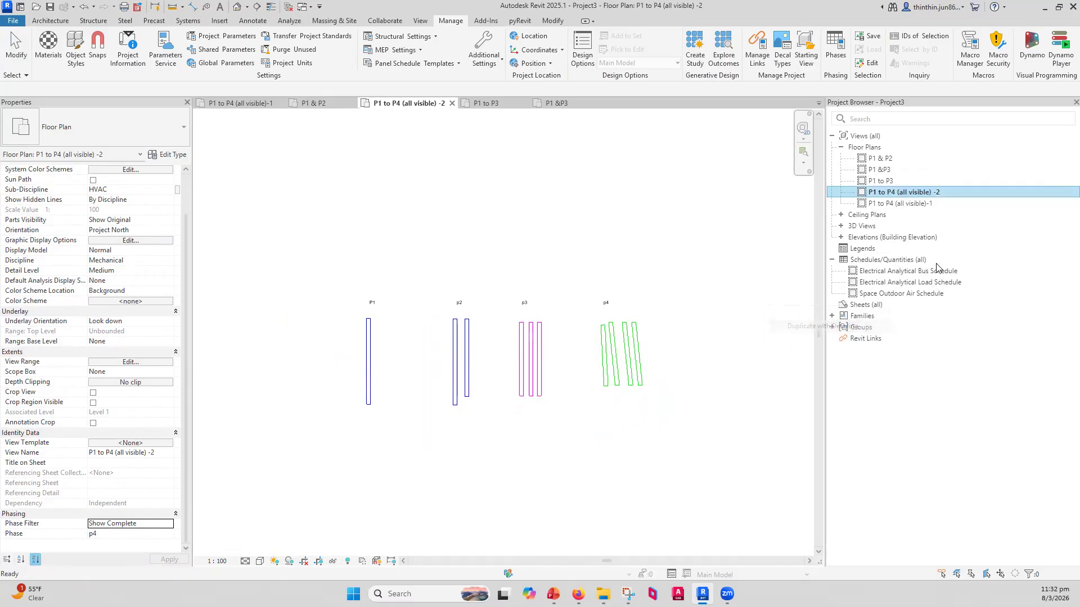
left_click(943, 213)
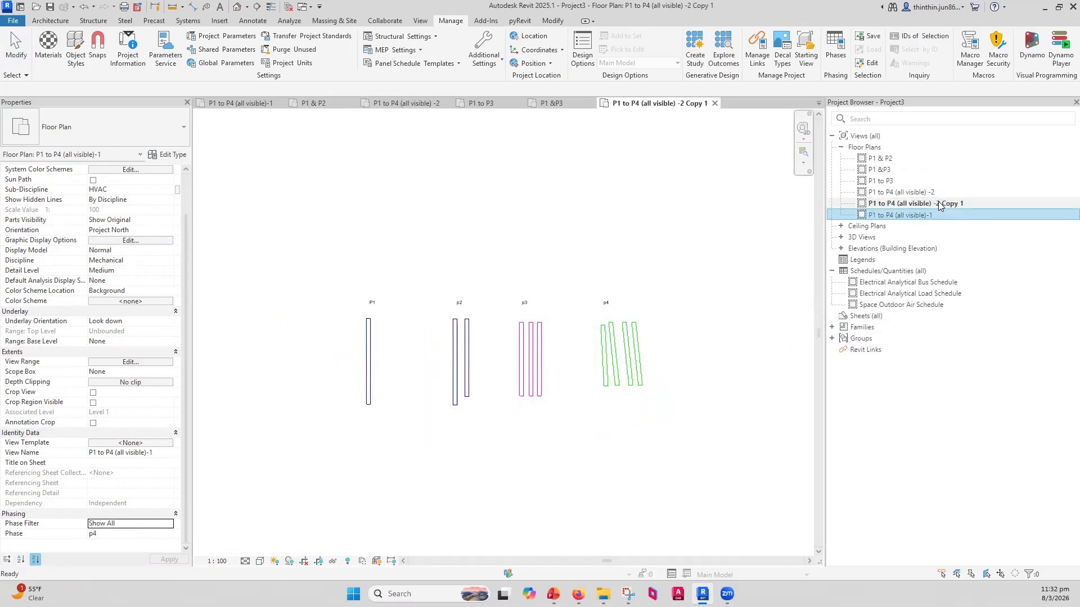
key("Escape")
left_click(935, 204)
left_click(936, 204)
left_click_drag(944, 205, 962, 205)
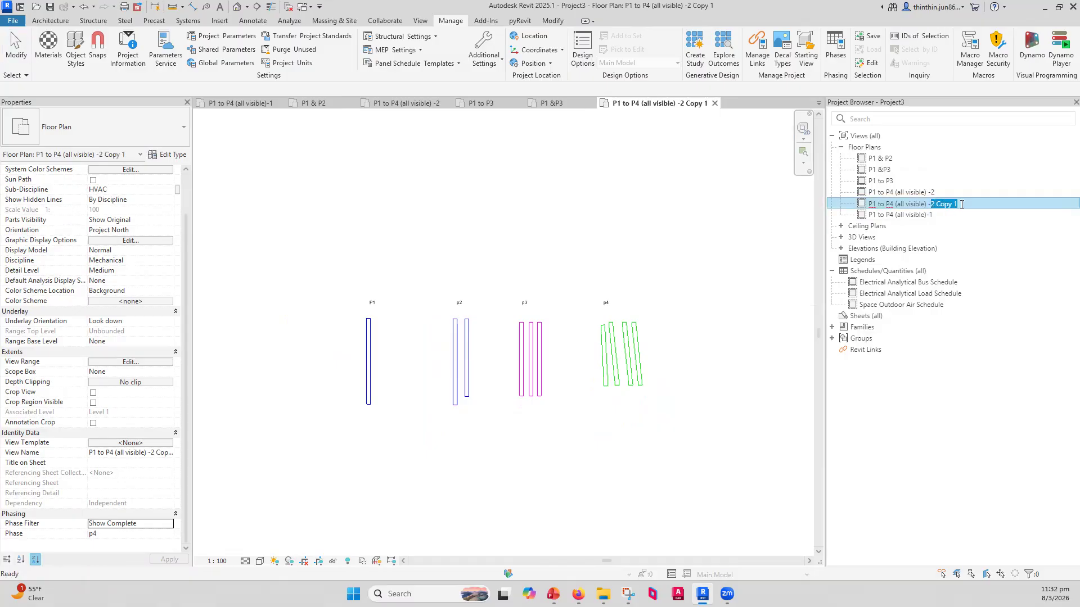
type("3")
key("Return")
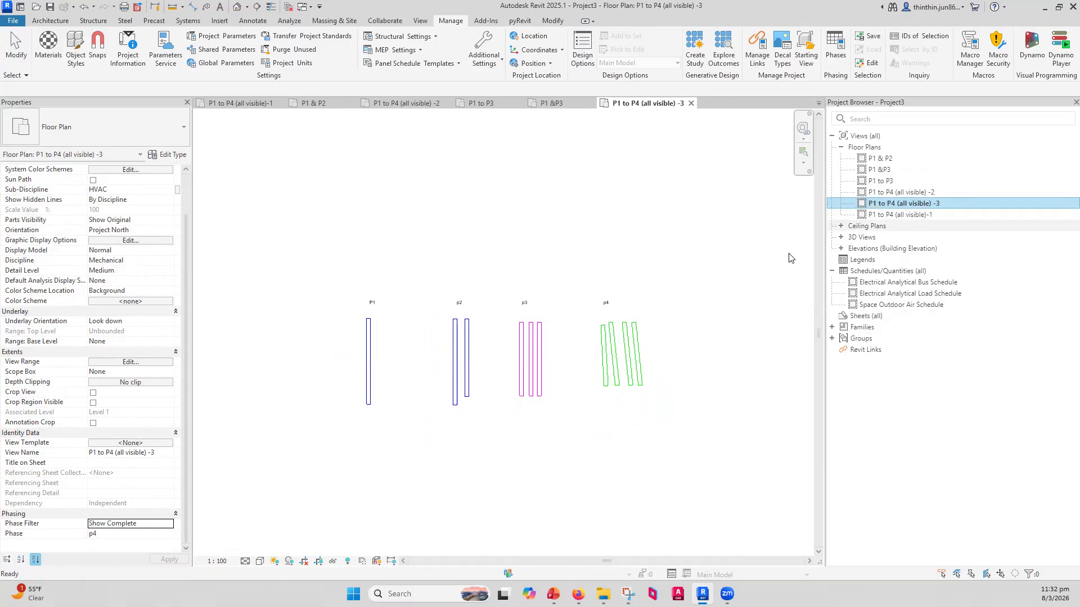
Set the phase filter of the P1 to P4 (all visible) -3 view to Show Previous + New.
left_click(167, 523)
left_click(171, 513)
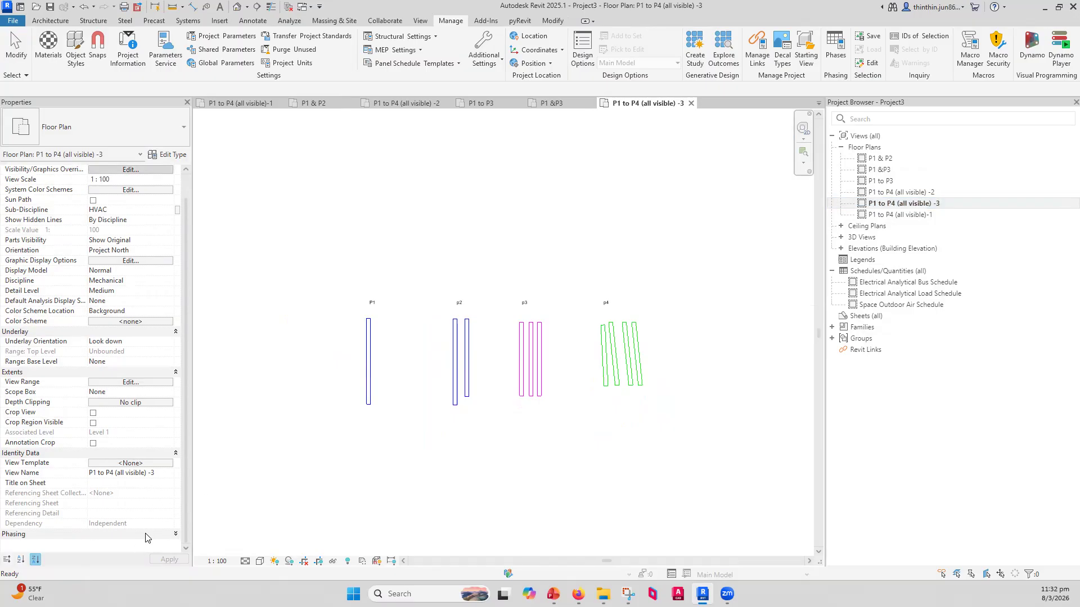
left_click(153, 535)
left_click(152, 535)
left_click(161, 534)
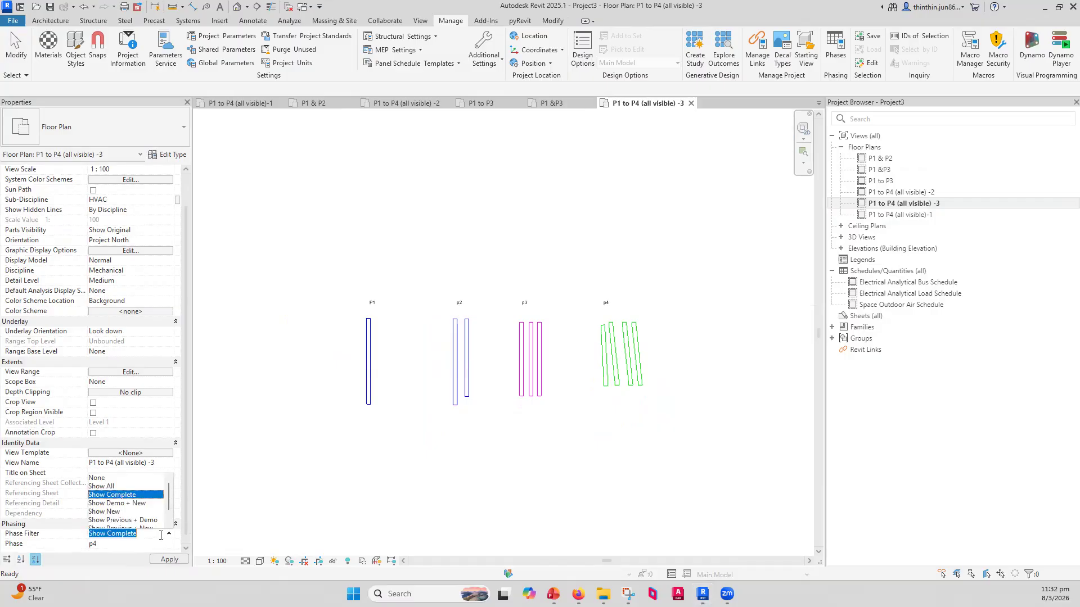
scroll(120, 509, "down", 2)
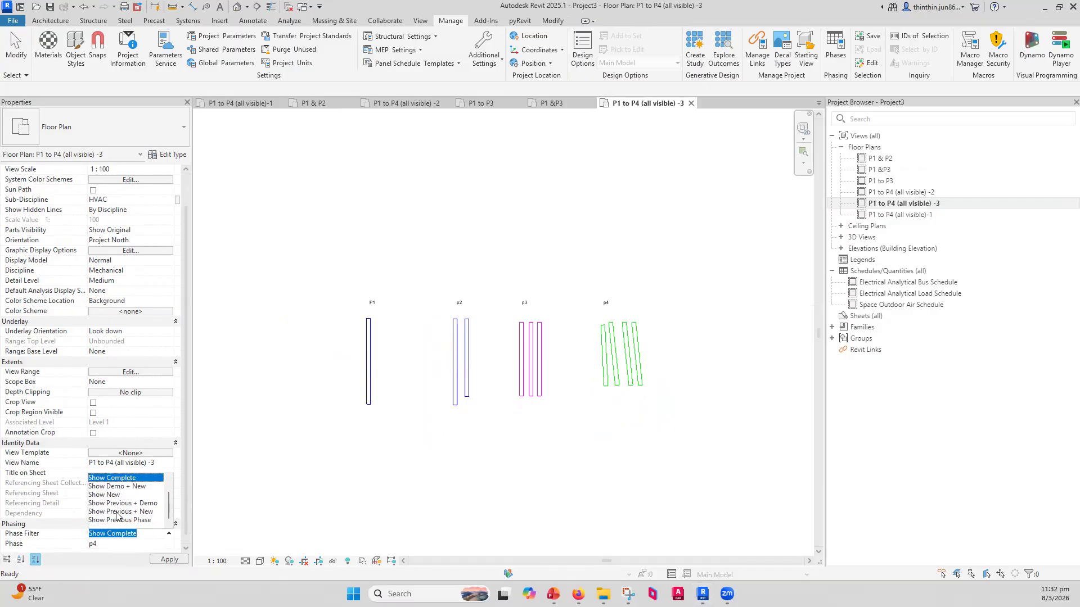
left_click(117, 512)
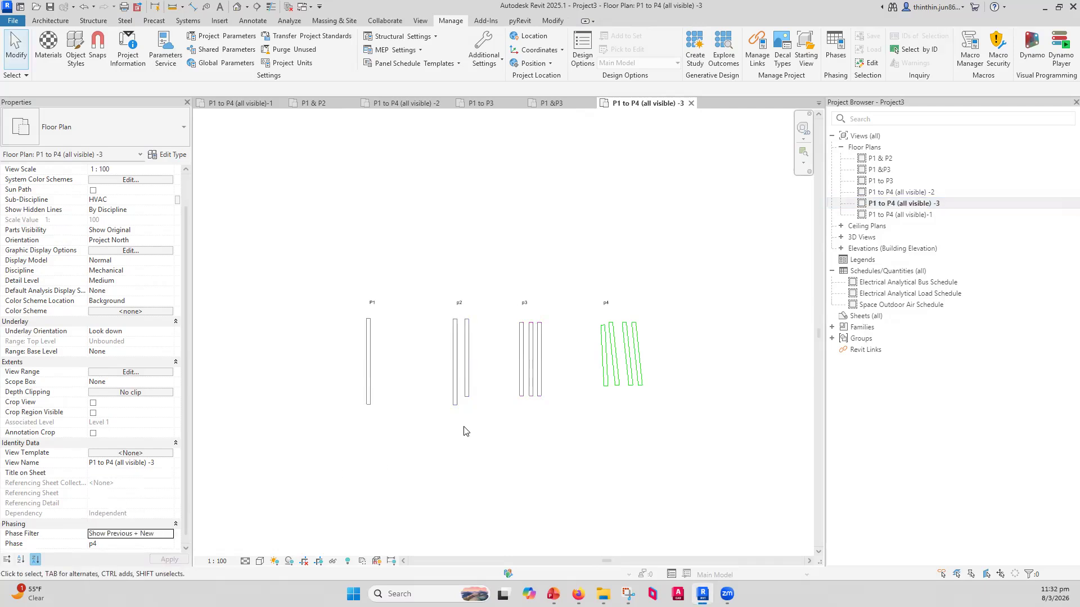
scroll(489, 405, "down", 1)
left_click_drag(396, 324, 652, 450)
left_click(653, 450)
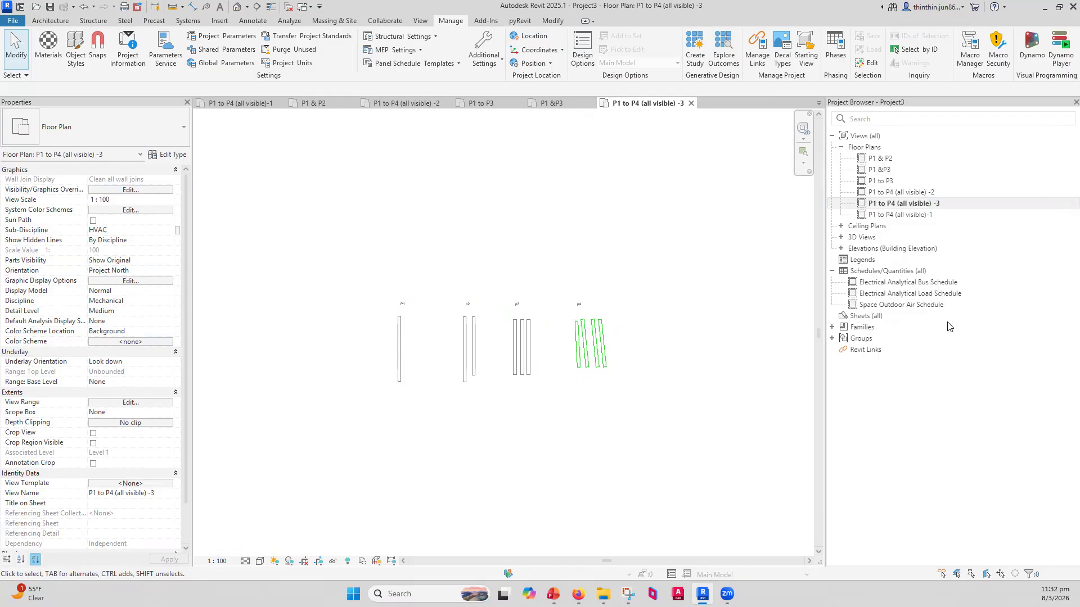
Duplicate the P1 to P4 (all visible) -3 floor plan view with detailing.
left_click(933, 203)
right_click(929, 192)
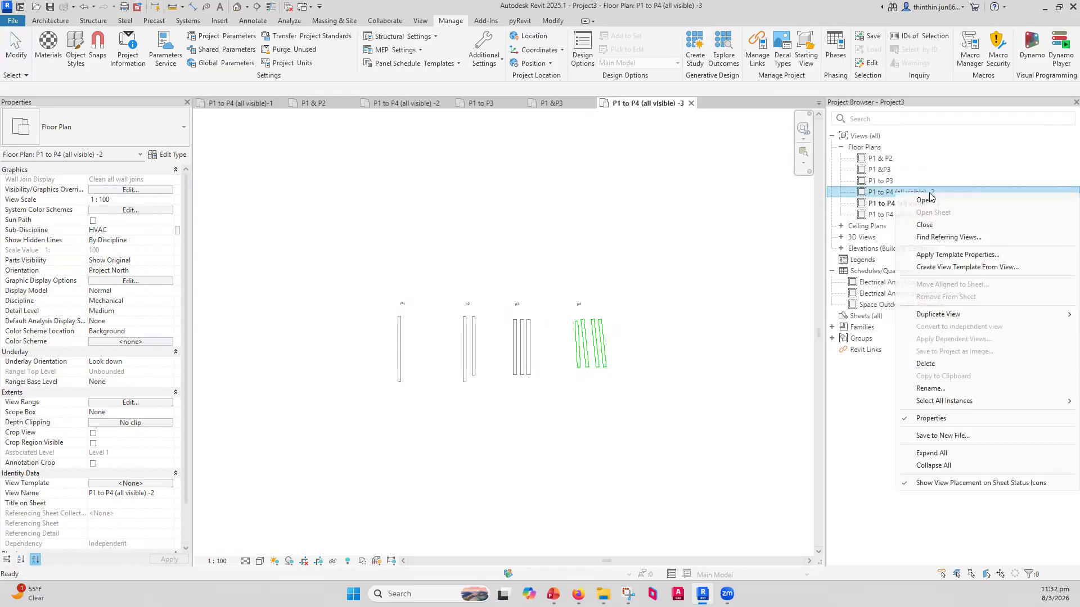
key("Escape")
left_click(882, 205)
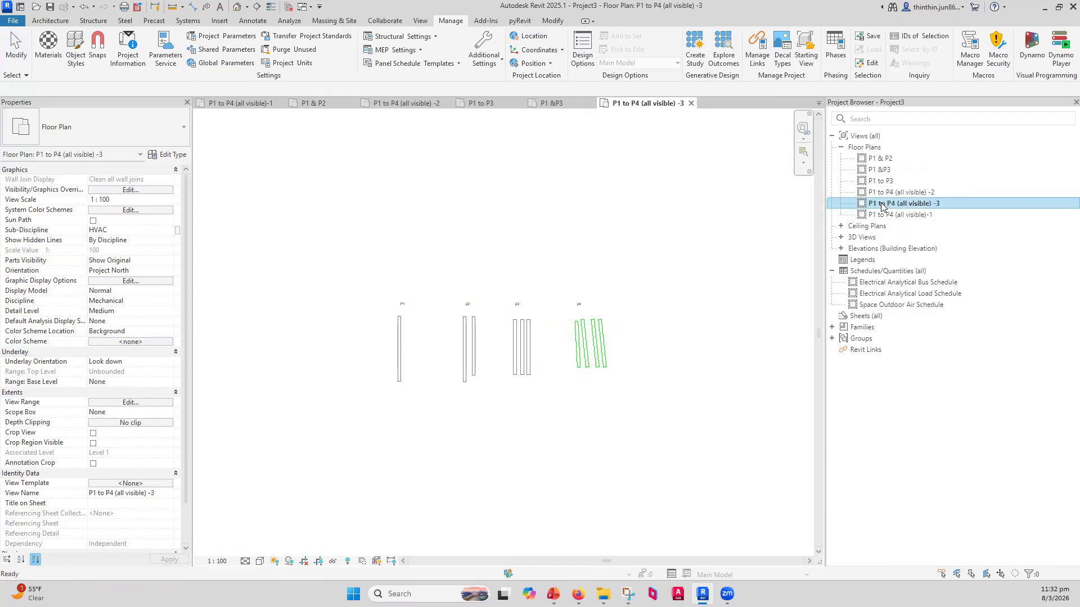
right_click(882, 206)
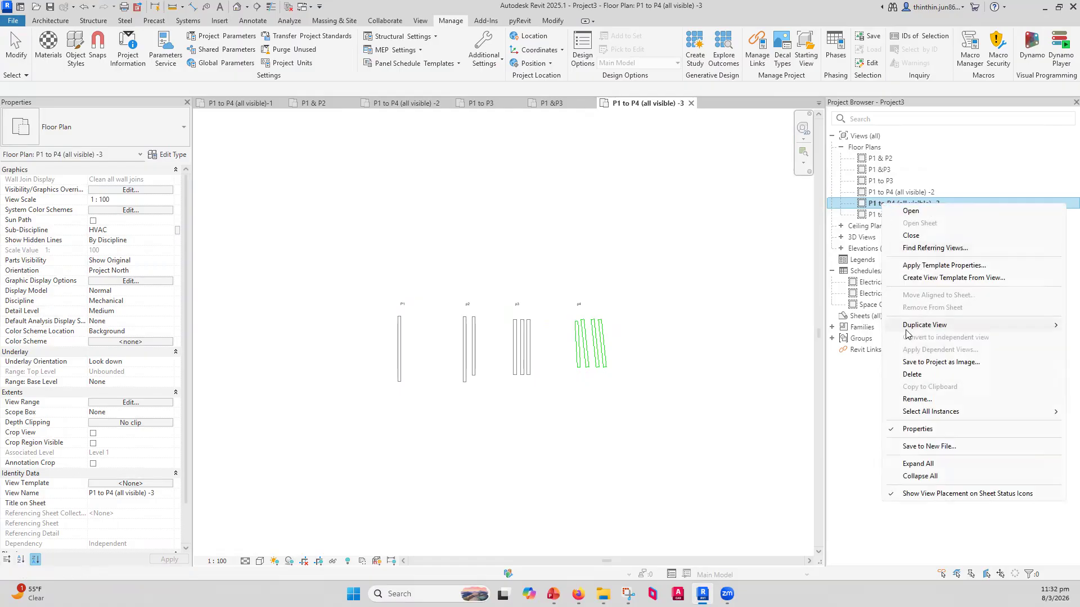
mouse_move(914, 329)
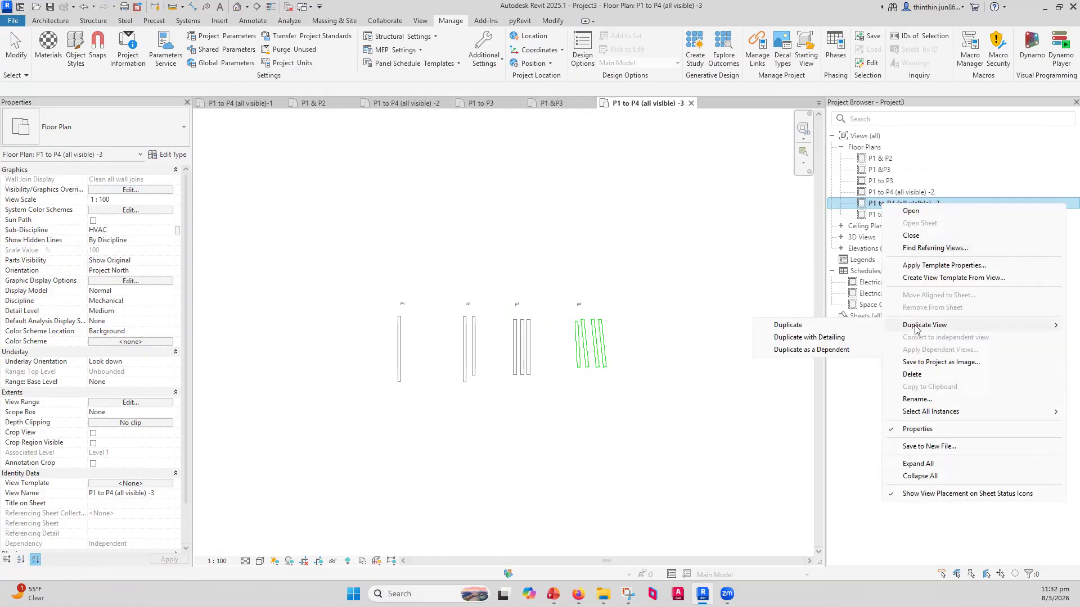
left_click(799, 340)
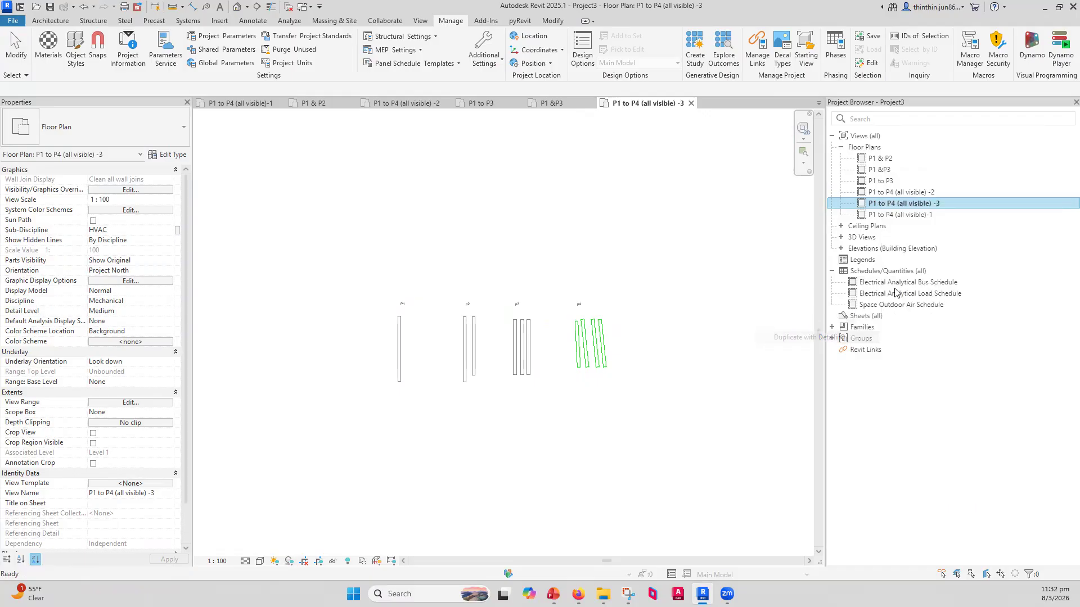
Rename the duplicated floor plan view P1 to P4 (all visible) -4.
left_click(935, 215)
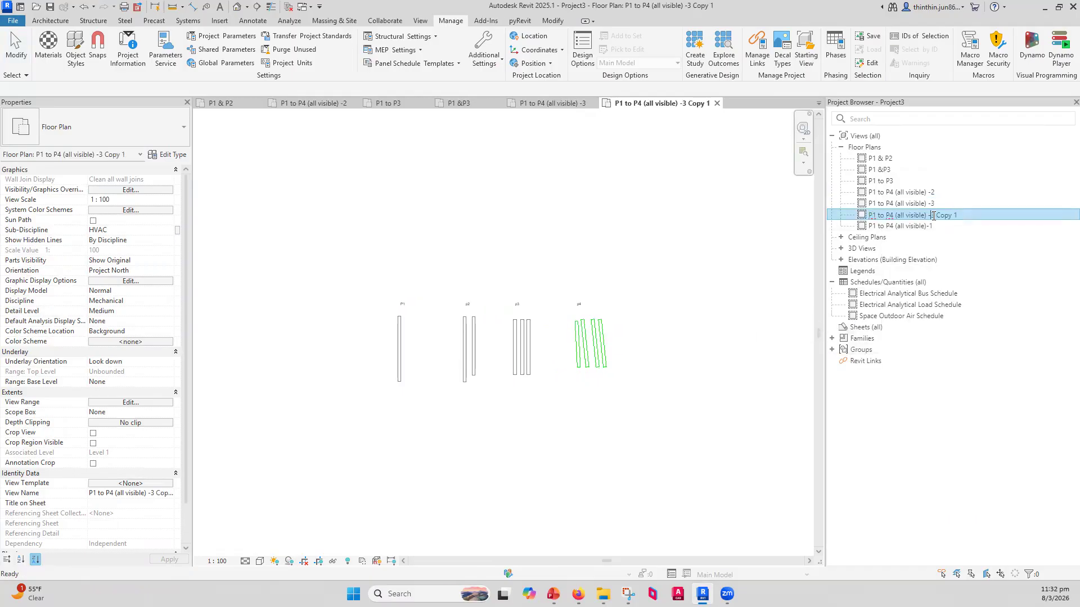
key("Return")
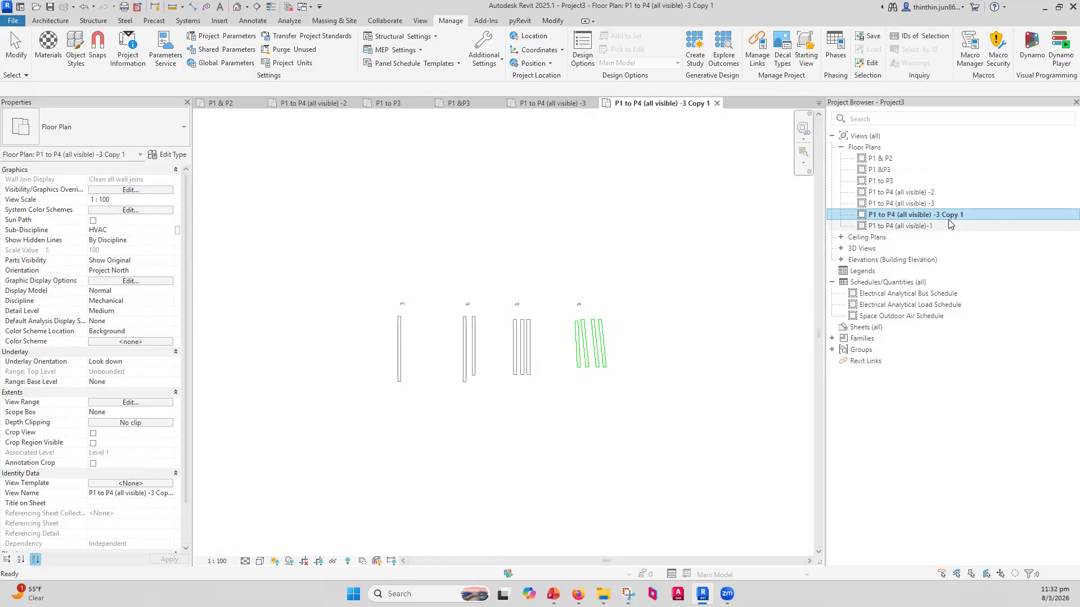
left_click(933, 215)
left_click(933, 215)
left_click_drag(933, 215, 954, 217)
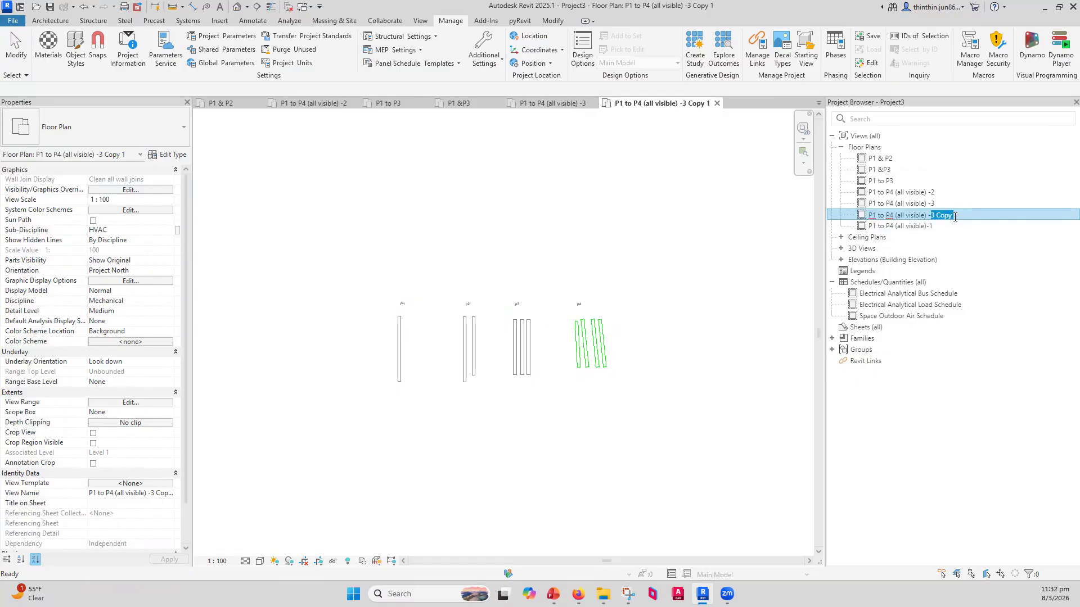
type("4")
key("Return")
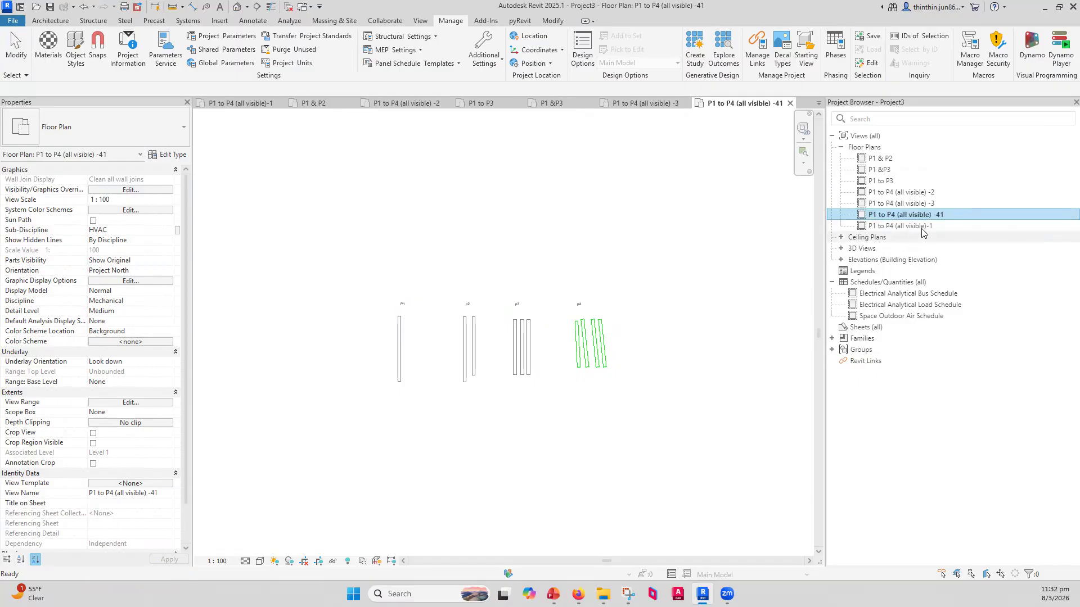
left_click(939, 216)
left_click(934, 216)
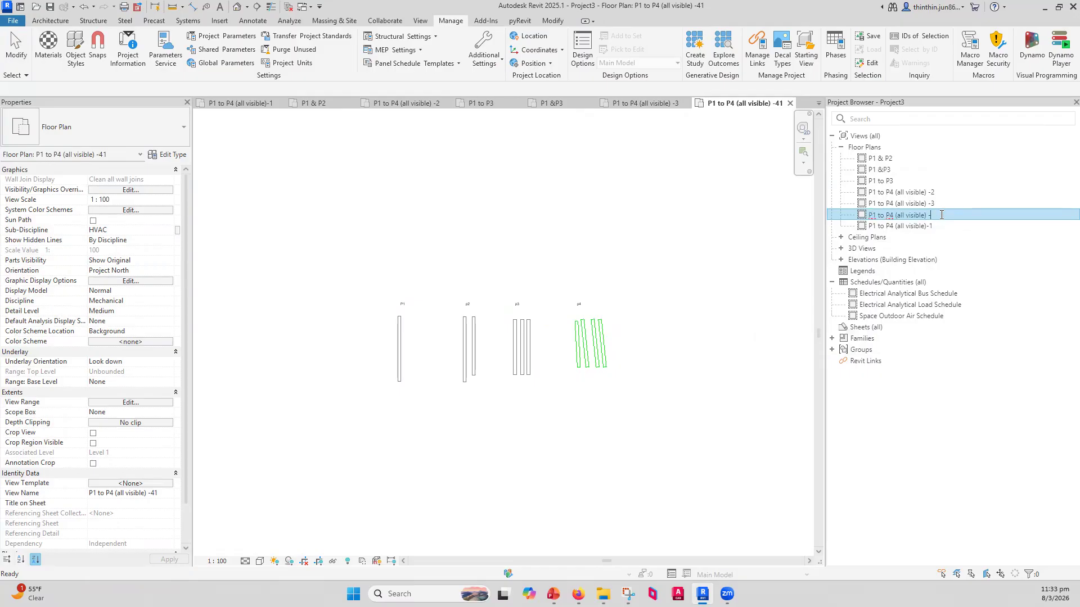
type("4")
left_click(768, 256)
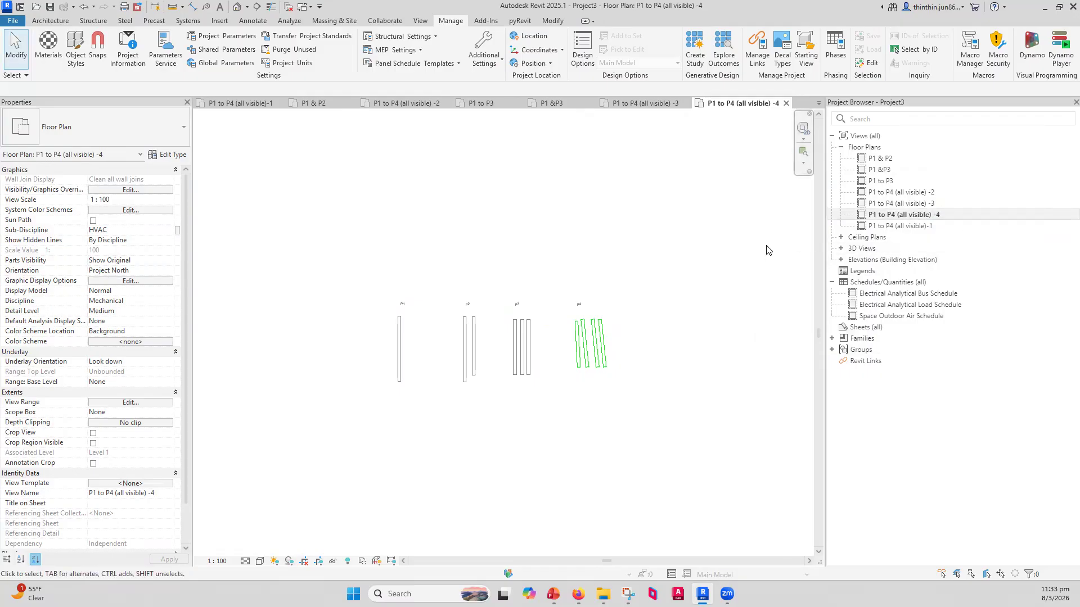
left_click(900, 192)
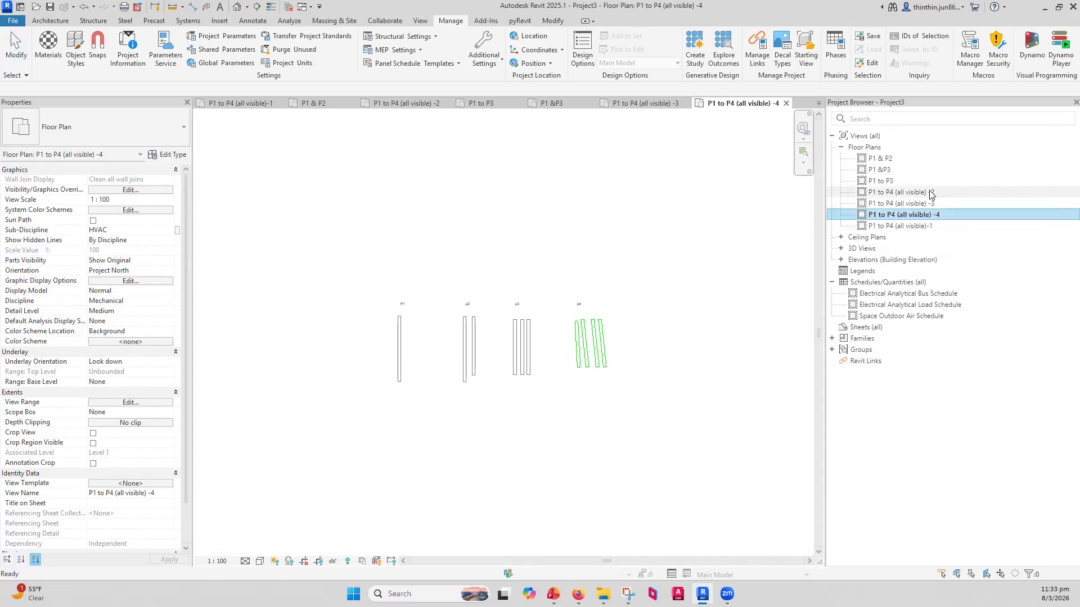
left_click(926, 226)
left_click(929, 193)
left_click(926, 205)
left_click(674, 291)
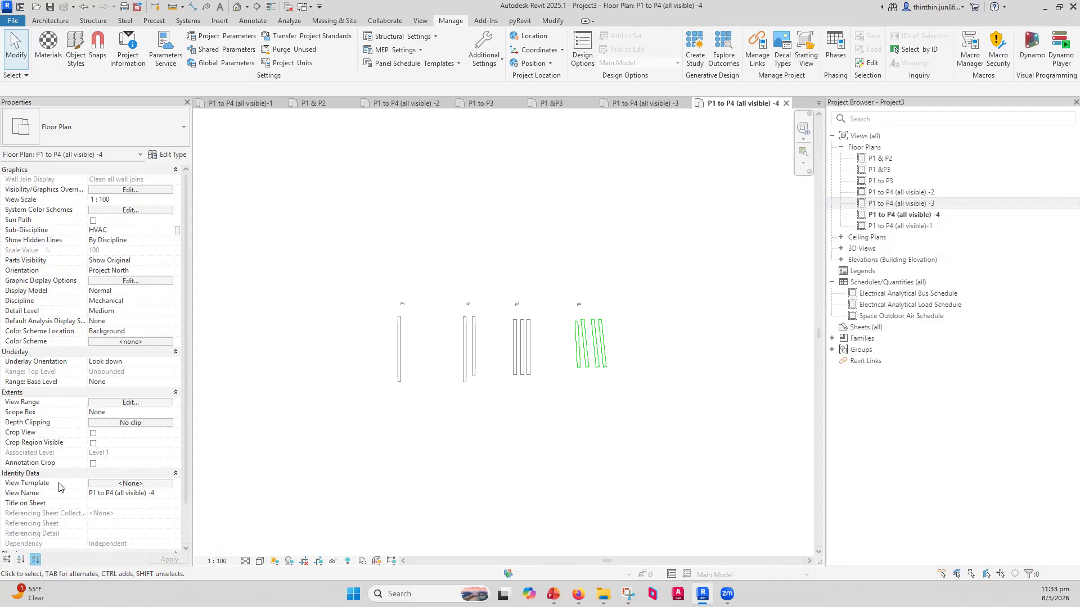
Review the Show Previous + New definition in the project's phase filter settings, leaving the settings unchanged.
scroll(111, 499, "down", 2)
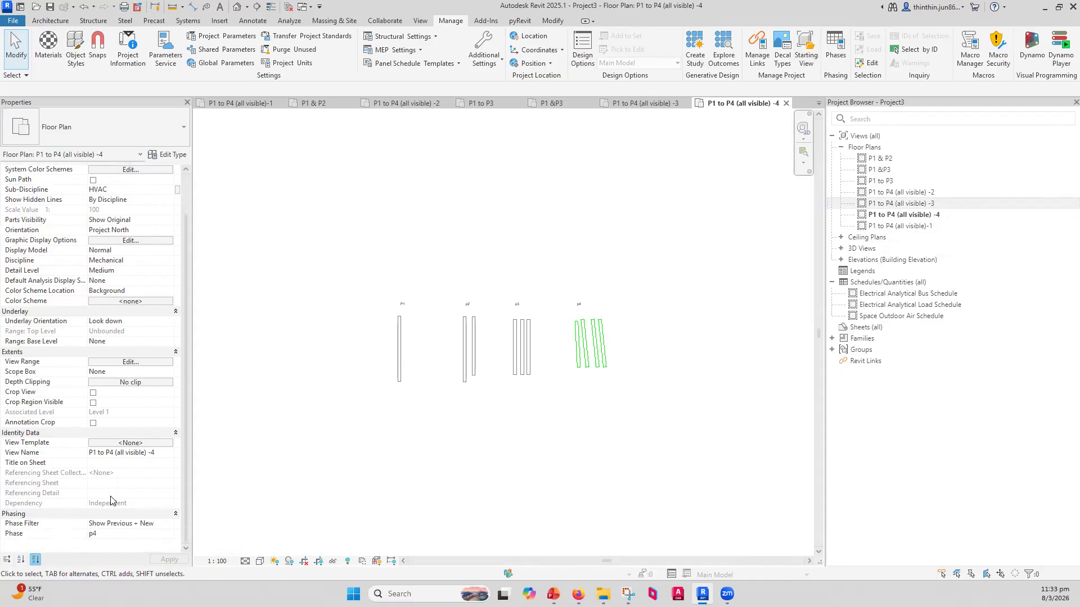
left_click(833, 61)
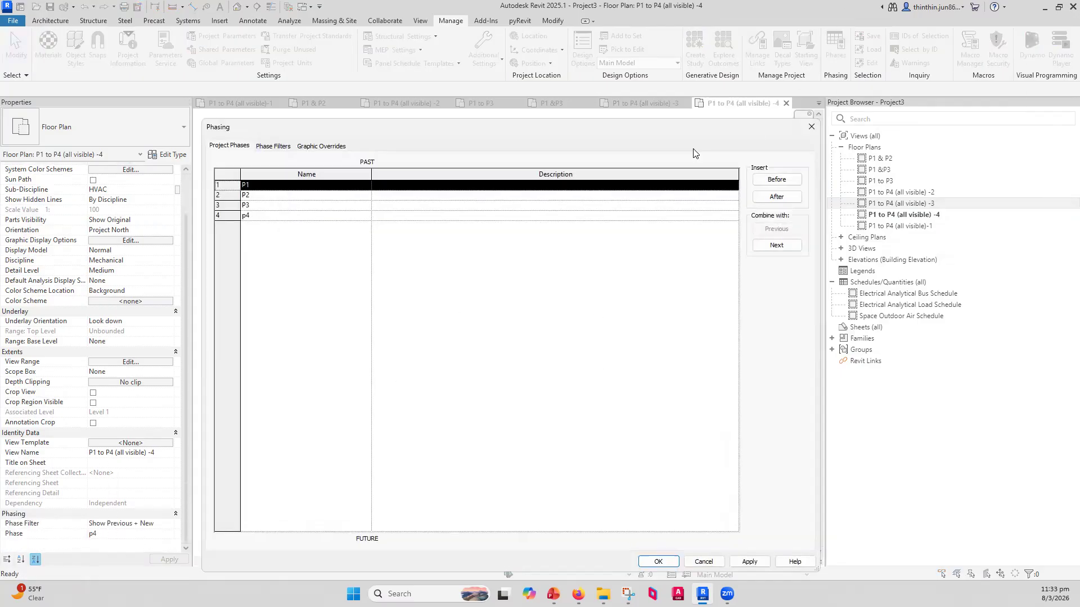
left_click(273, 147)
left_click_drag(308, 131, 361, 121)
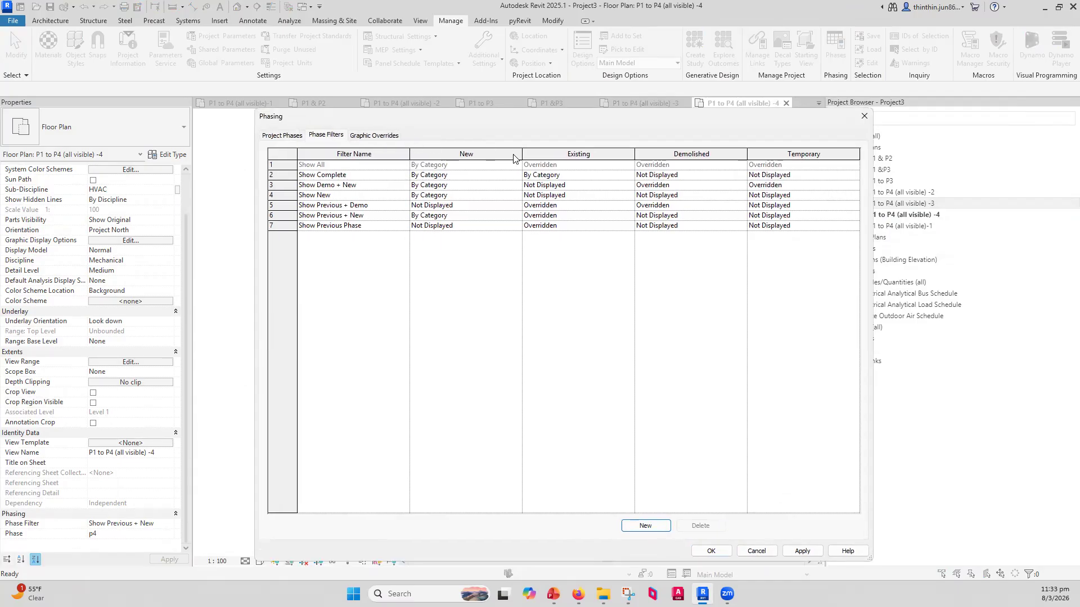
left_click(281, 216)
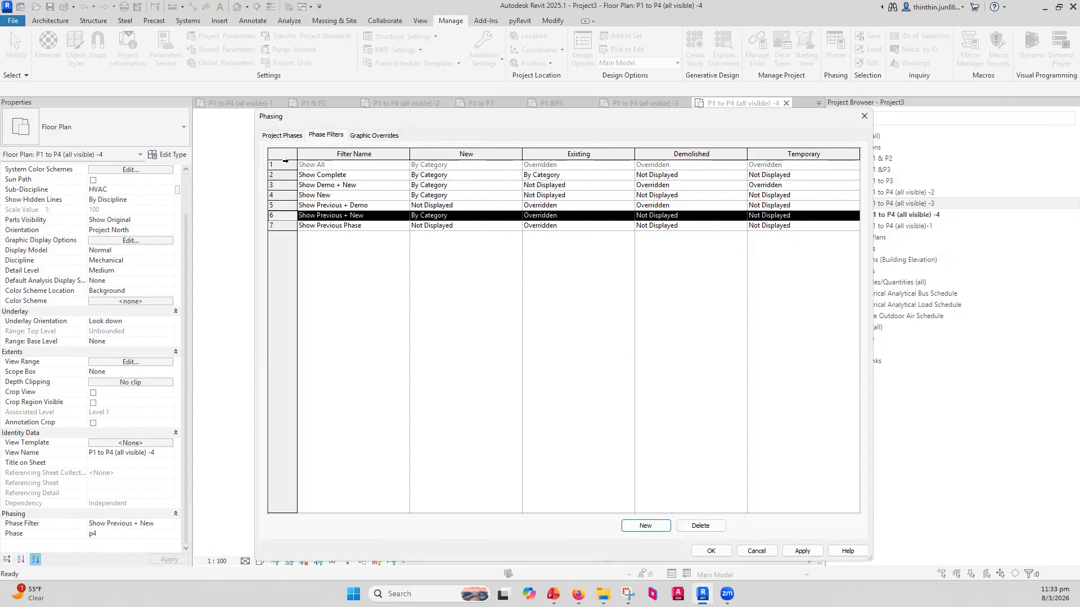
left_click(864, 116)
View the P1 to P4 (all visible)-1 floor plan for comparison and return to P1 to P4 (all visible) -4.
left_click(929, 196)
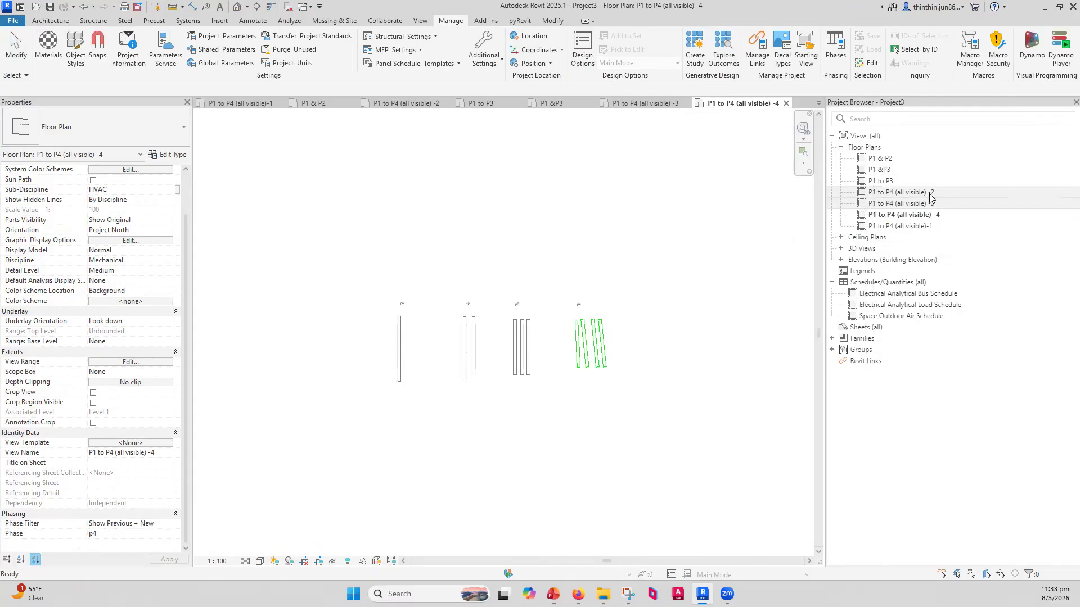
left_click(931, 203)
double_click(927, 226)
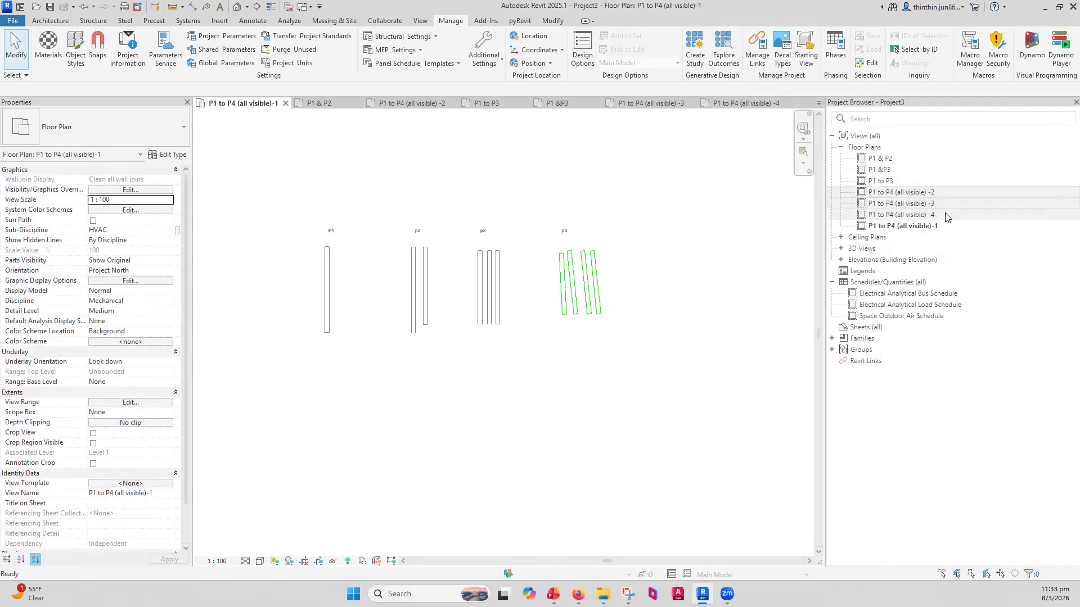
left_click(936, 215)
double_click(928, 216)
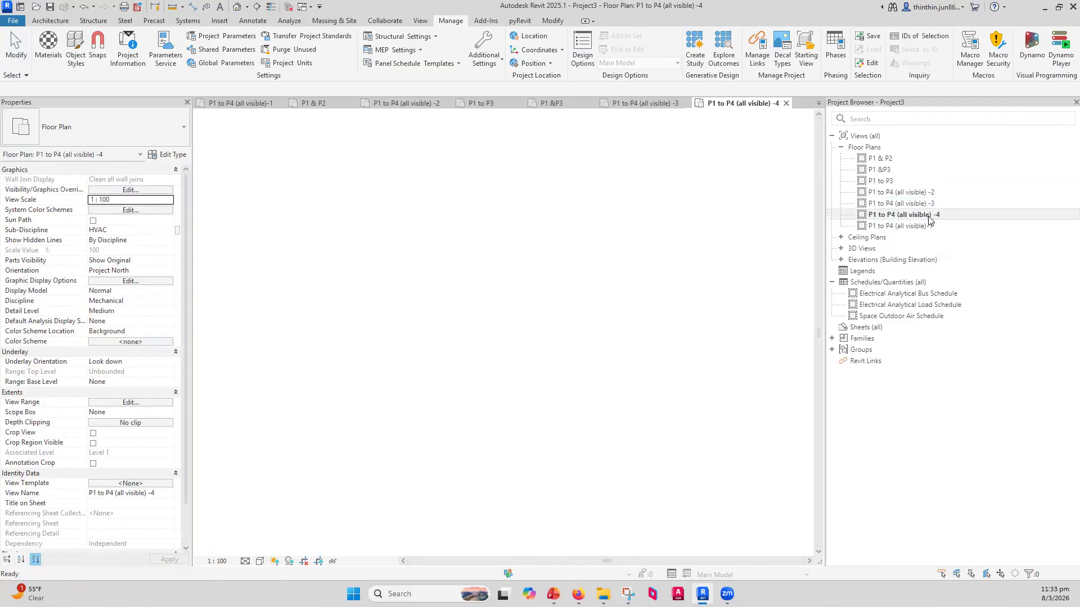
left_click(676, 237)
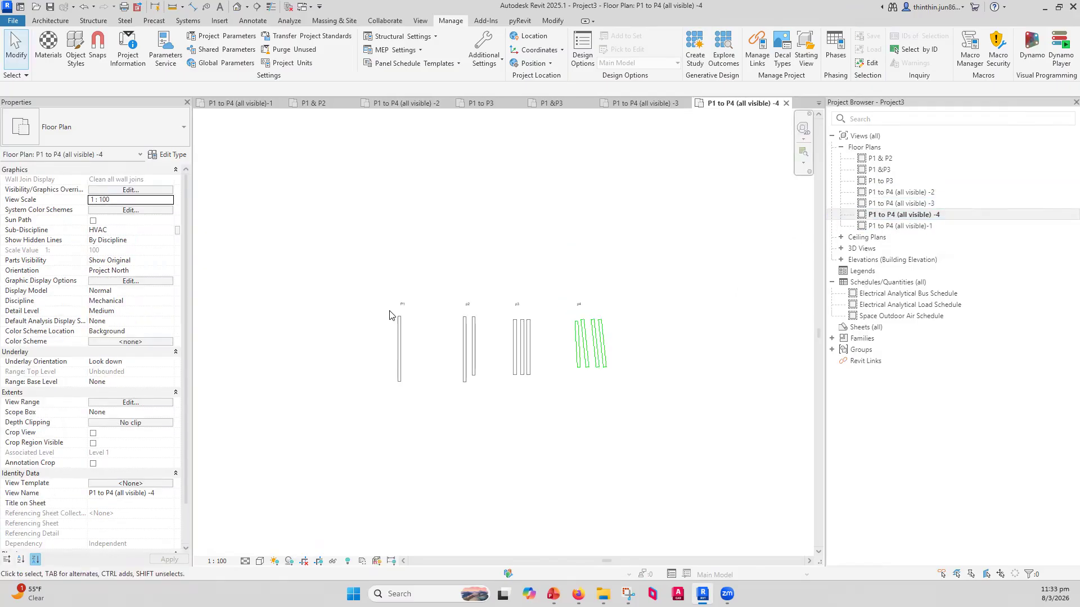
Set the phase of the P1 to P4 (all visible) -4 view to P1.
scroll(119, 526, "down", 2)
left_click(120, 534)
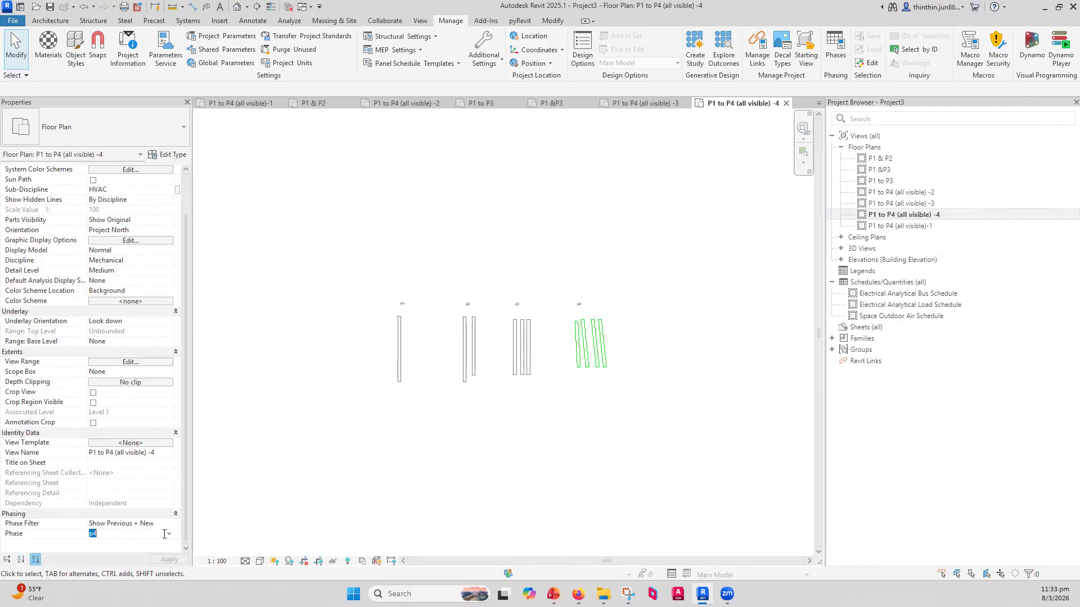
left_click(164, 533)
left_click(105, 544)
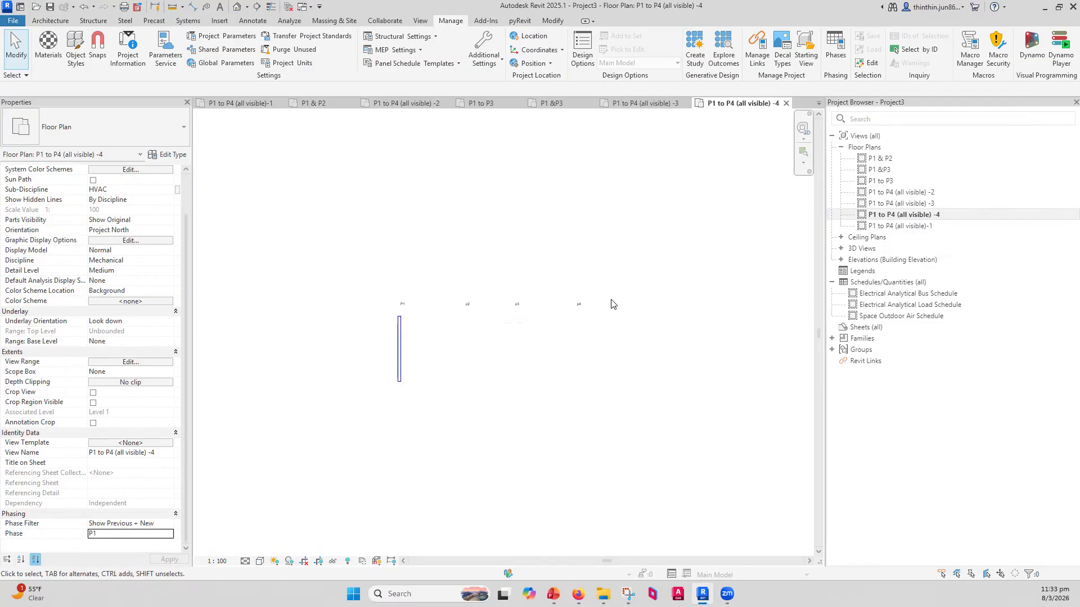
Set the phase filter of the P1 to P4 (all visible) -4 view to None.
left_click(165, 523)
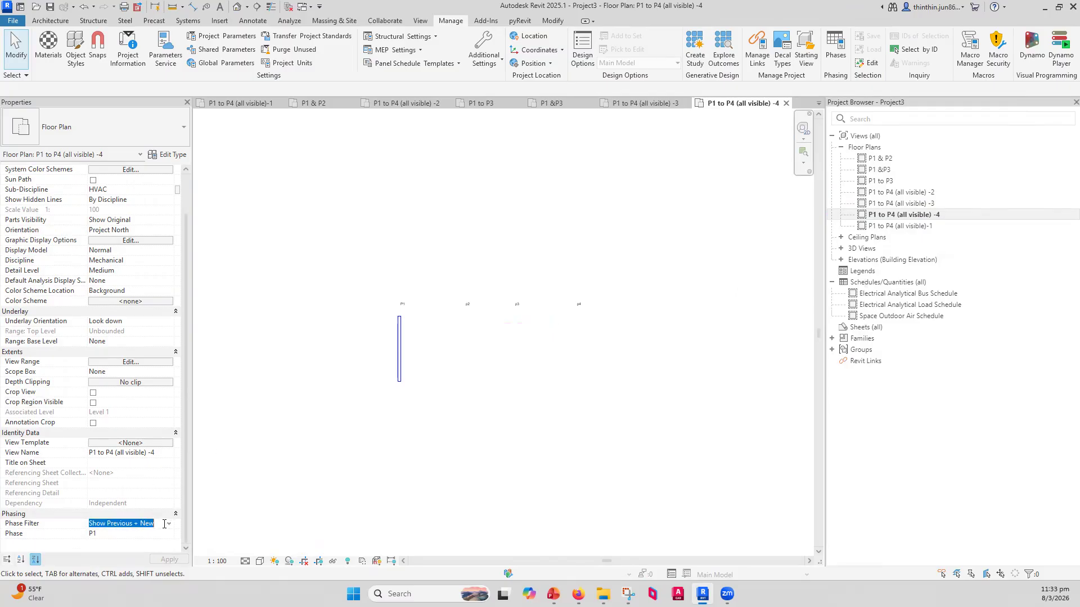
left_click(170, 527)
left_click(111, 468)
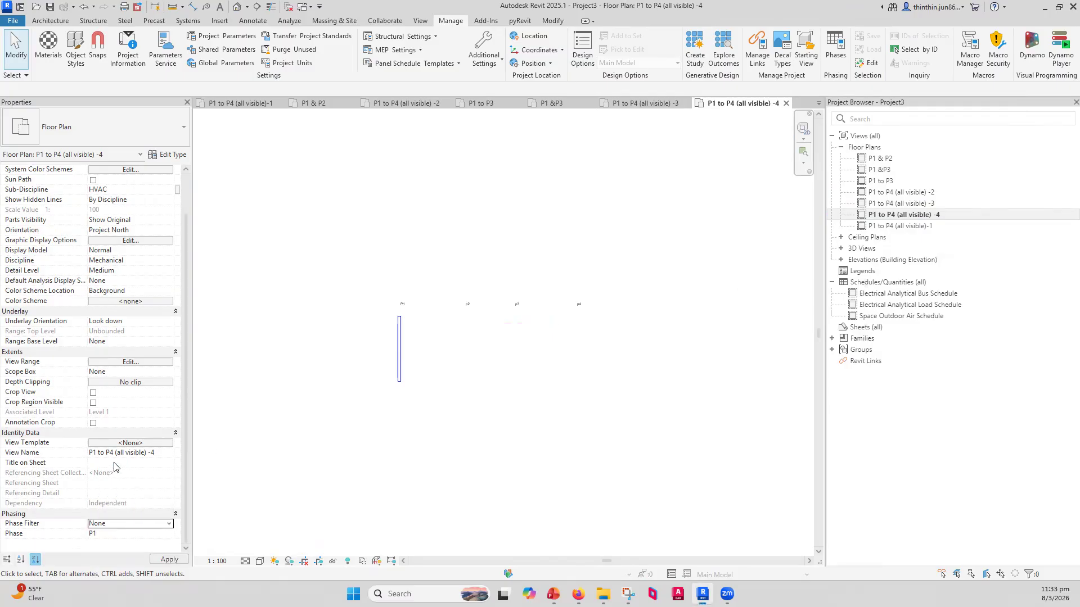
Try phases P2 and P3 for the P1 to P4 (all visible) -4 view to compare which ducts show.
left_click(169, 533)
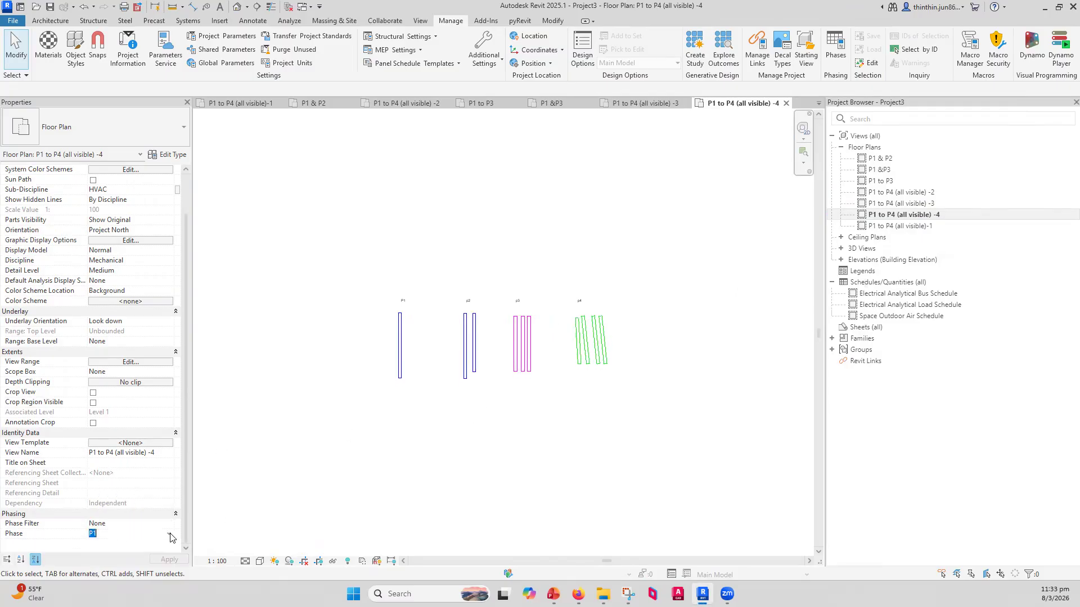
left_click(168, 534)
left_click(101, 552)
left_click_drag(669, 338, 392, 410)
key("Escape")
left_click(140, 536)
left_click(168, 535)
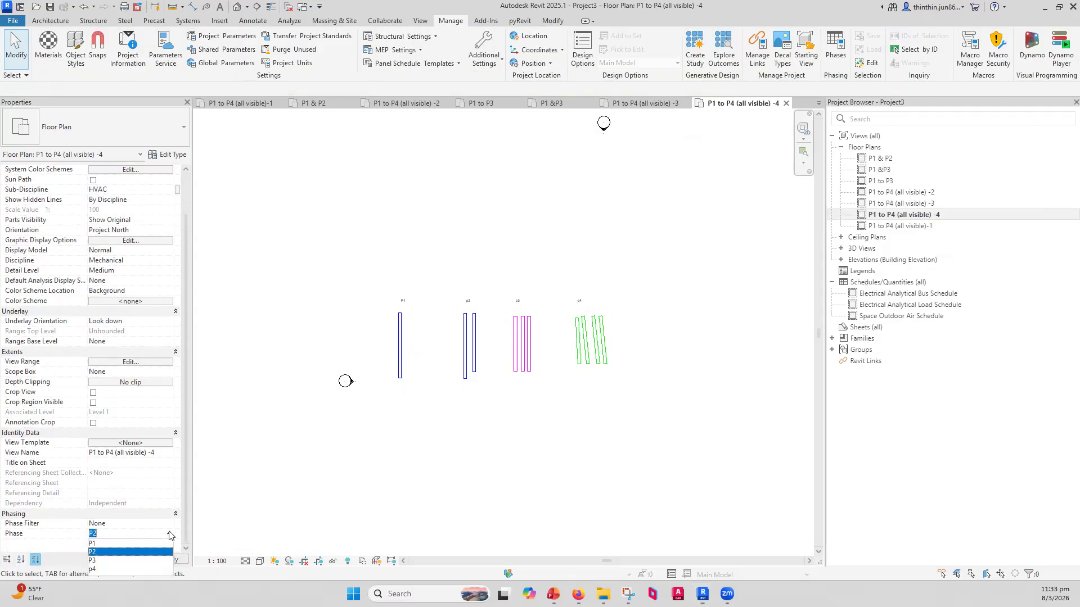
left_click(103, 561)
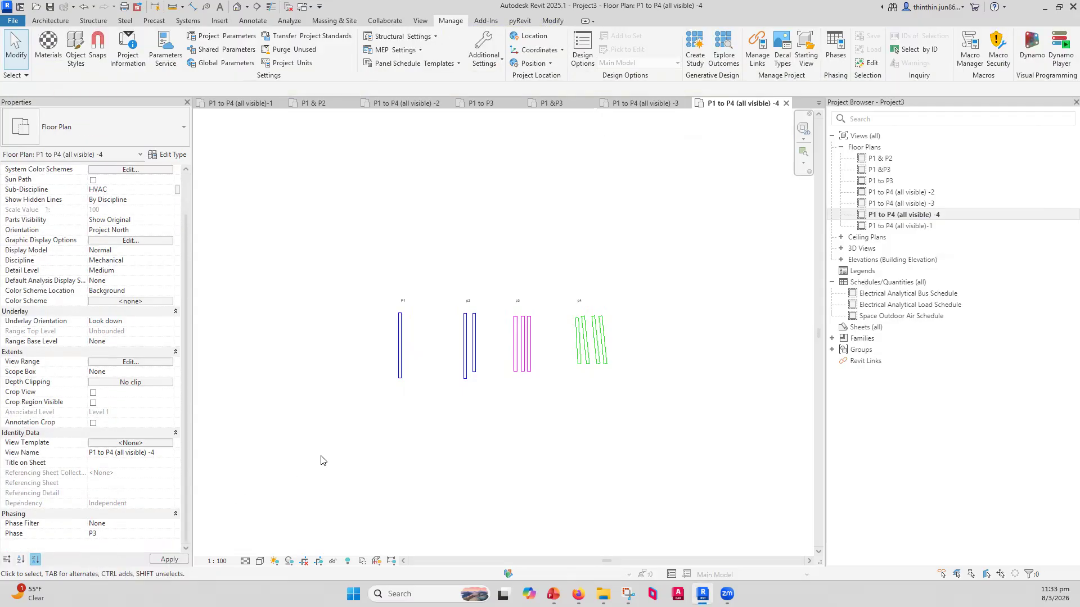
Set the phase of the P1 to P4 (all visible) -4 view to p4.
left_click(104, 524)
left_click(157, 534)
left_click(170, 534)
left_click(99, 569)
Compare the phase and phase filter properties of the four P1 to P4 (all visible) views.
left_click(896, 193)
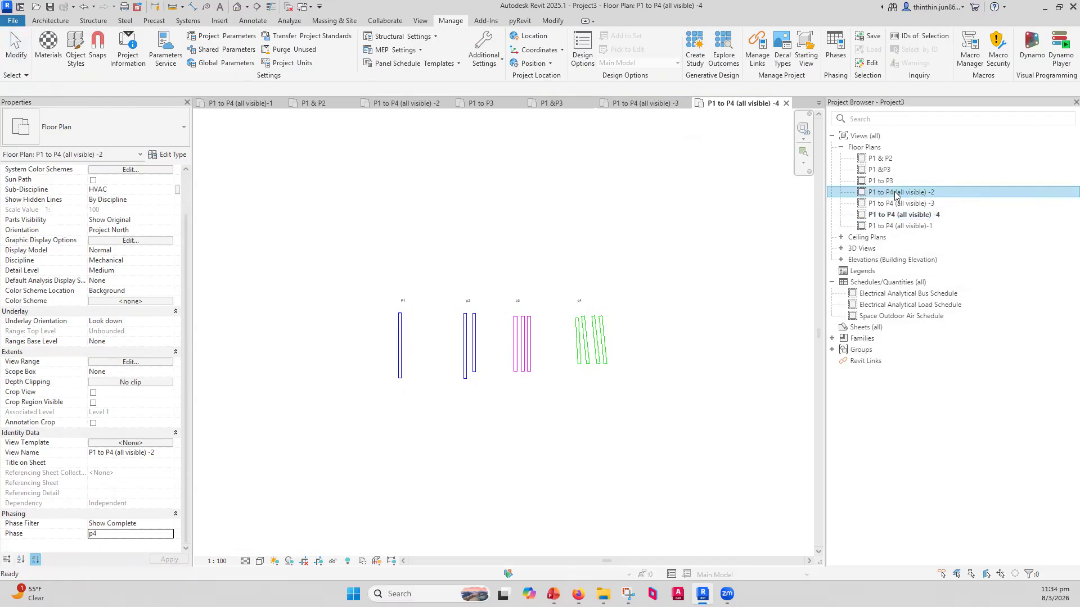
left_click(905, 204)
left_click(902, 214)
left_click(900, 226)
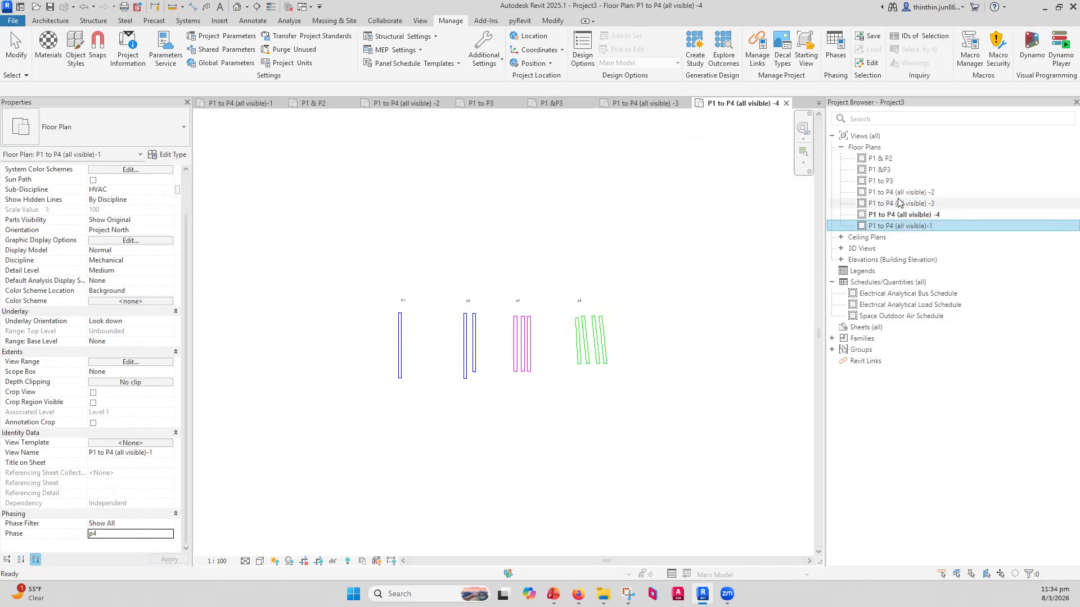
Open the P1 & P2 floor plan and inspect the phasing properties of the p3 and p4 ducts.
double_click(890, 160)
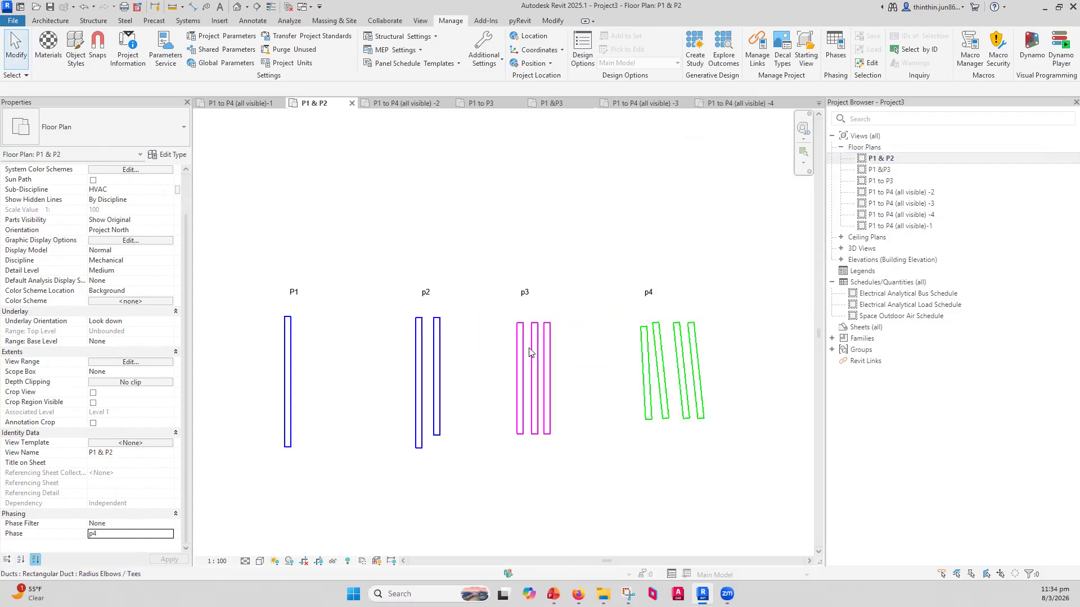
left_click_drag(726, 337, 507, 387)
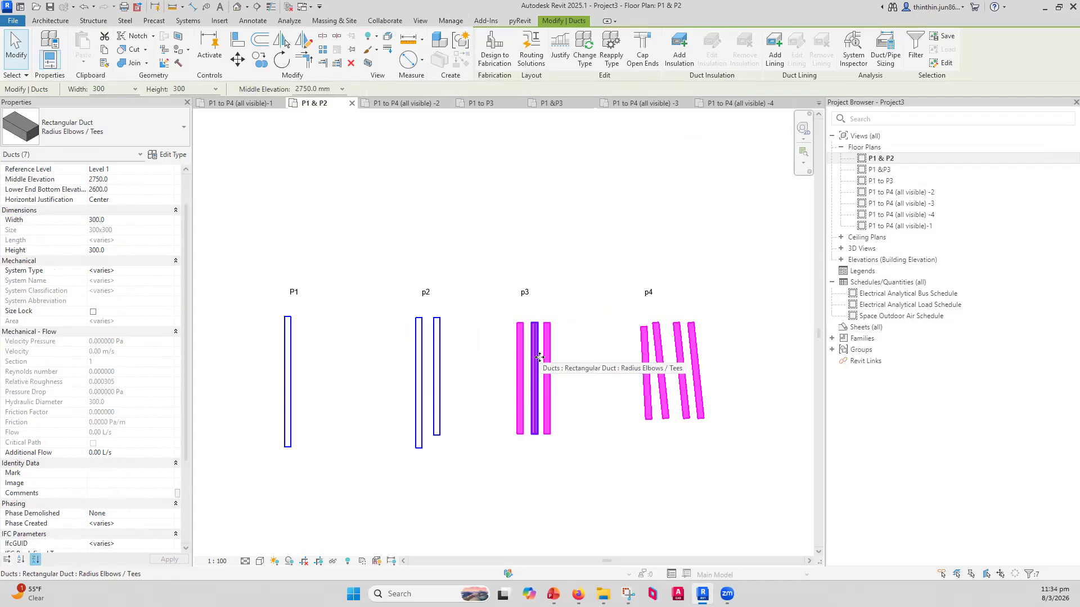
left_click_drag(743, 330, 487, 397)
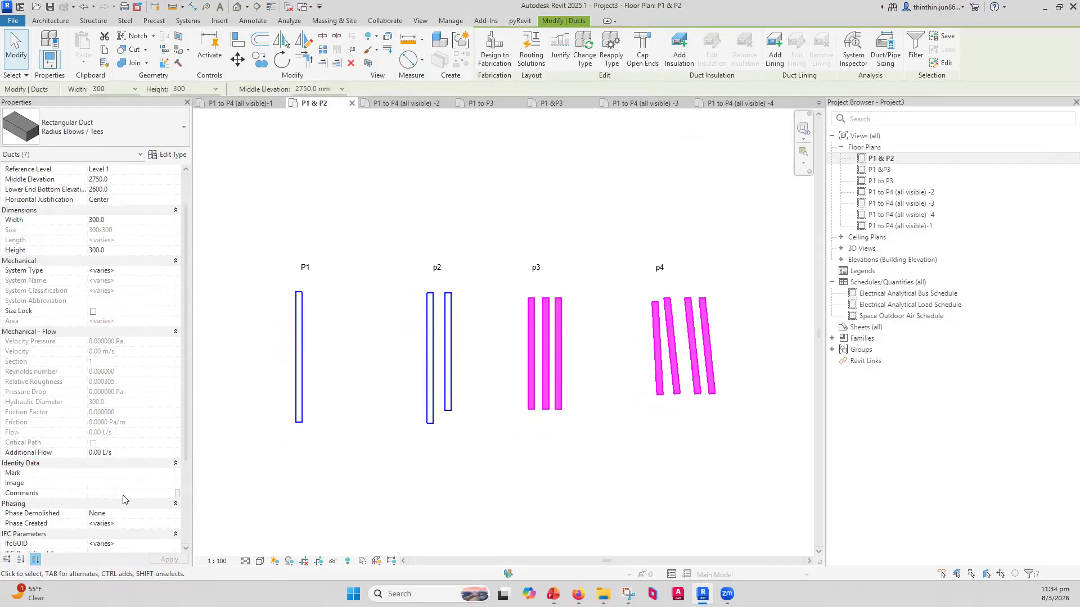
scroll(124, 499, "down", 3)
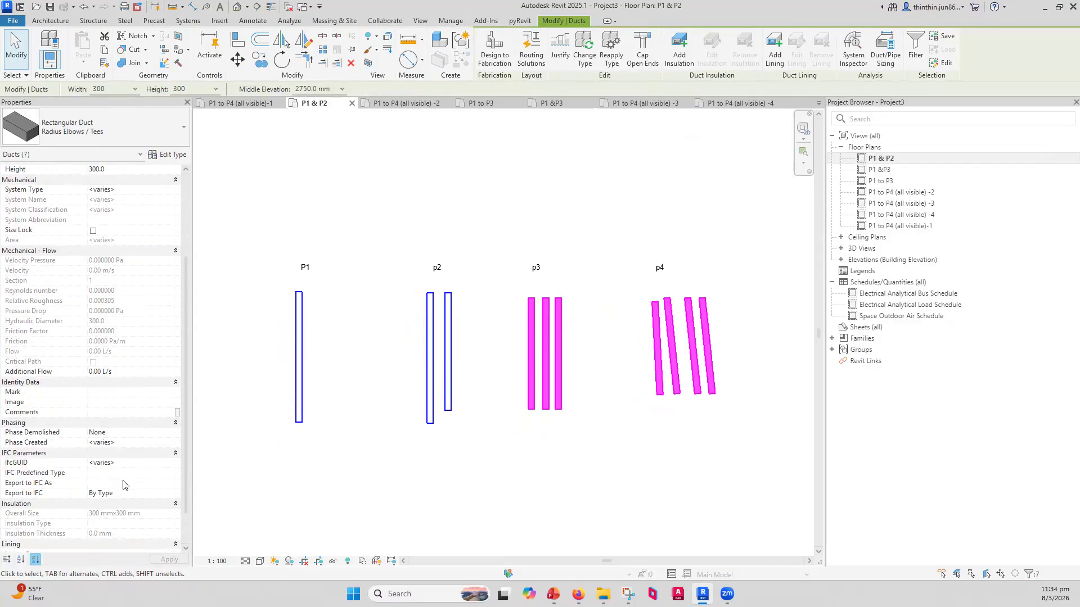
scroll(112, 491, "down", 2)
key("Escape")
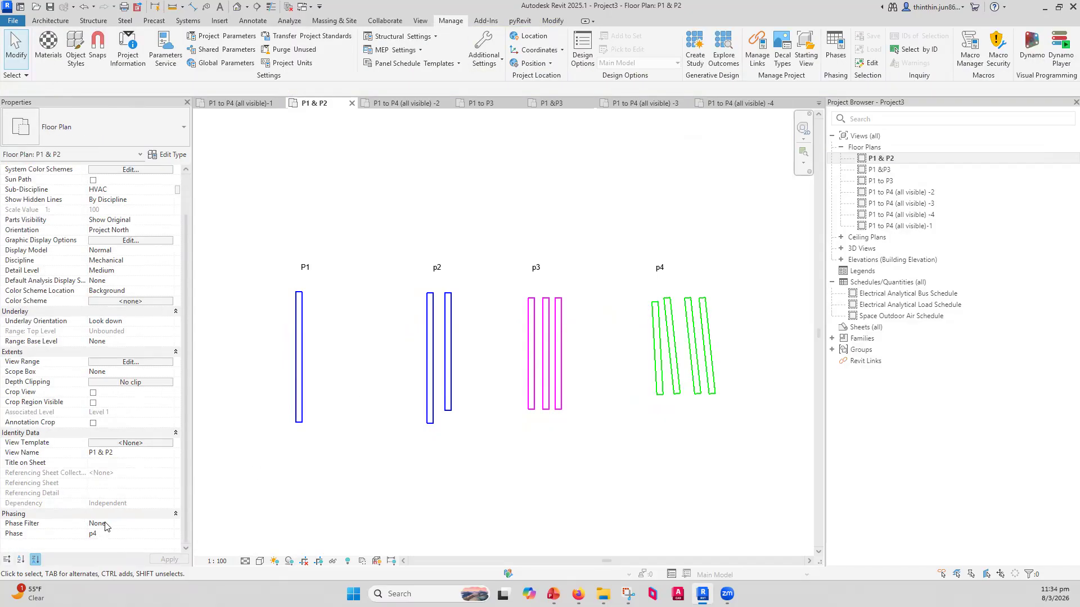
Set the phase of the P1 & P2 view to P2 and check the p3 and p4 ducts.
left_click(109, 532)
left_click(169, 533)
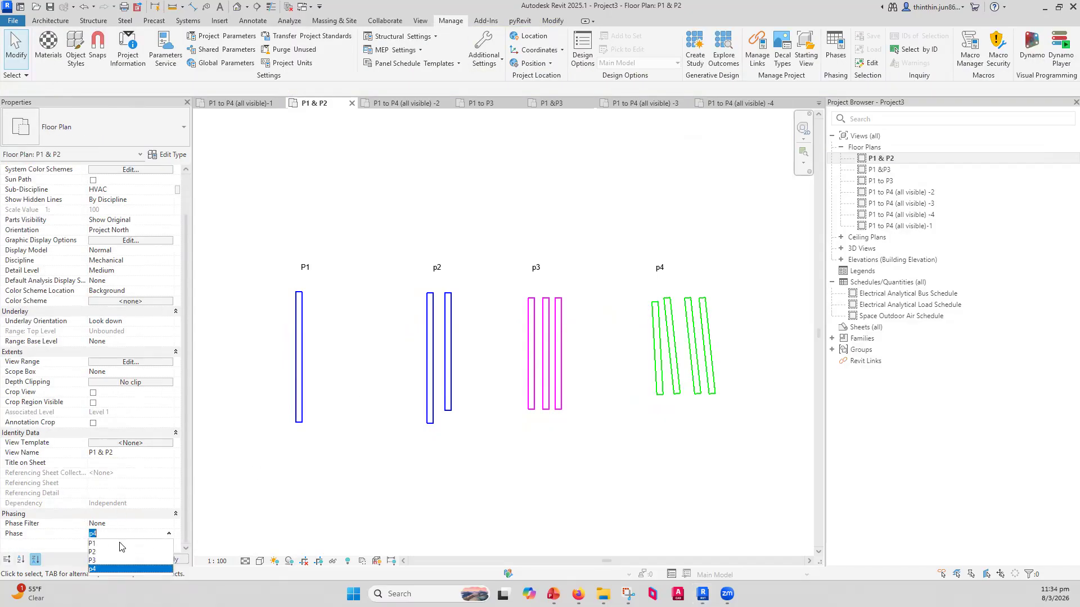
left_click(100, 552)
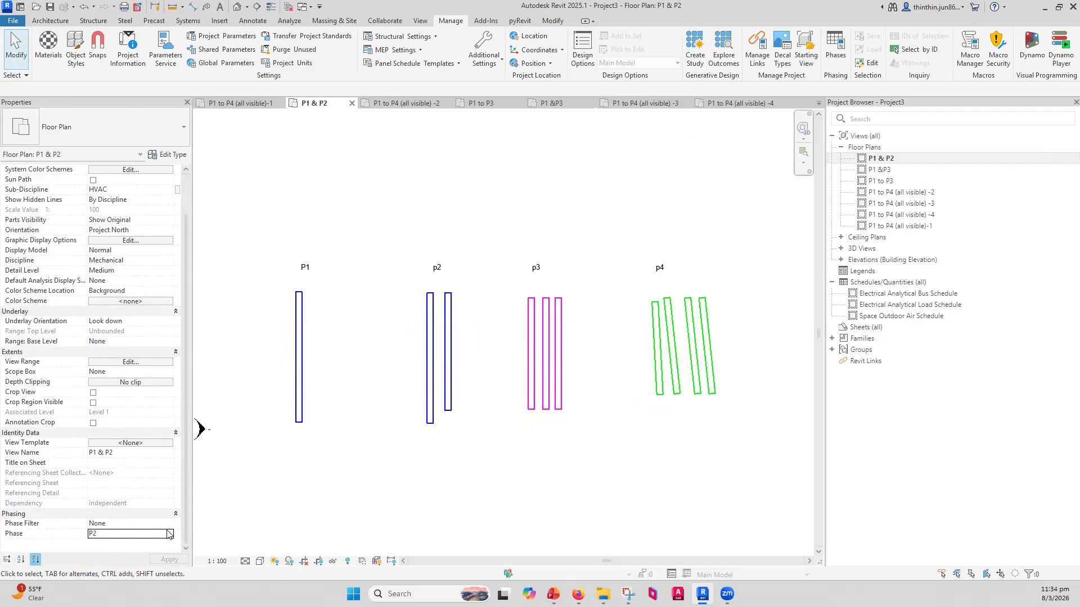
left_click_drag(478, 316, 419, 354)
left_click_drag(339, 345, 283, 378)
left_click_drag(746, 291, 527, 382)
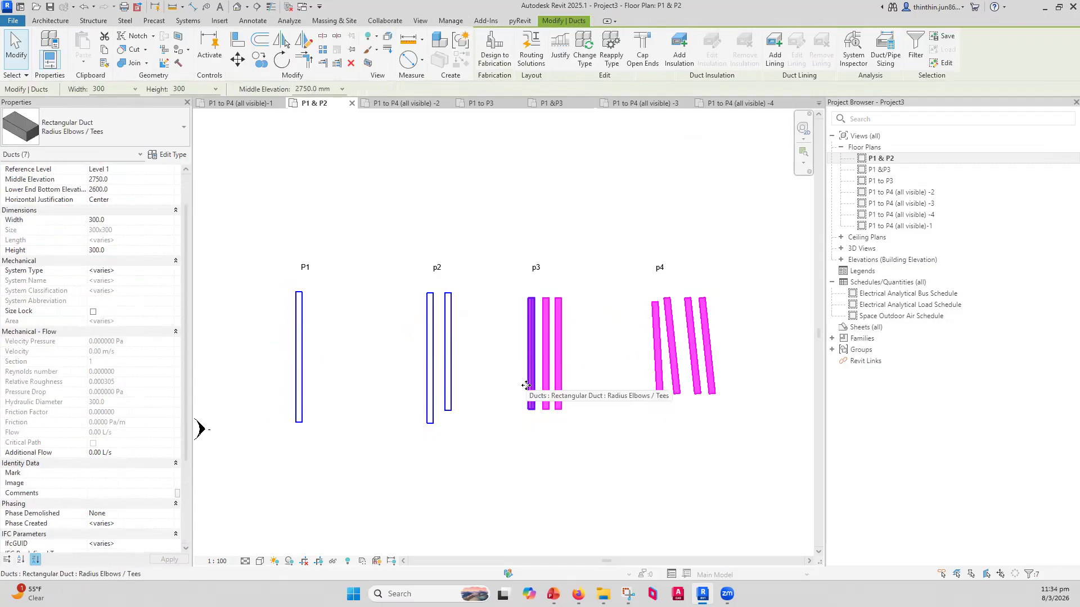
left_click(487, 417)
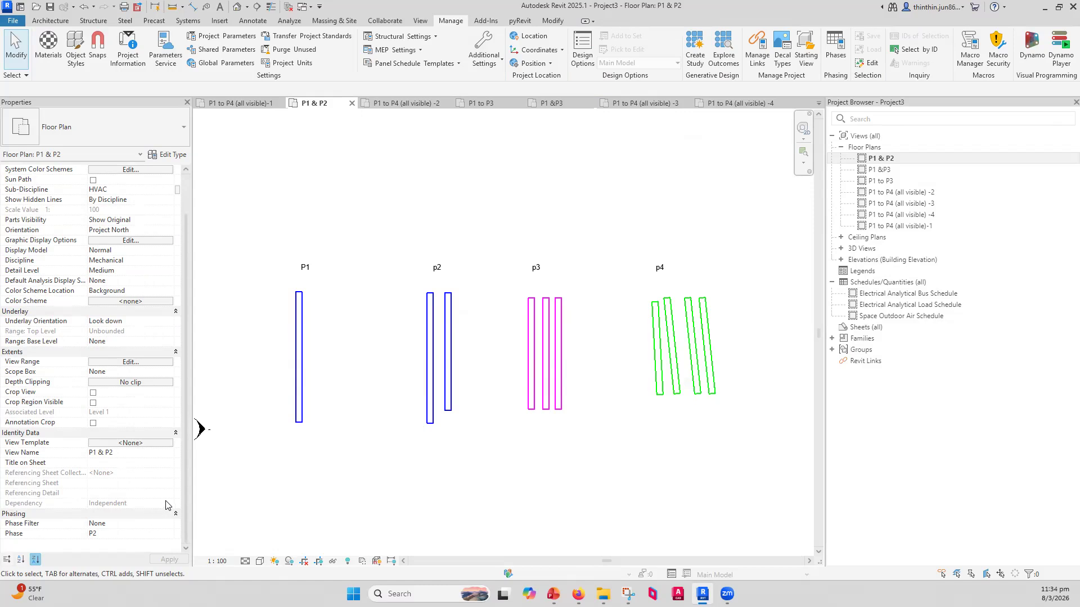
Review the project's phase filter definitions, comparing Show All with Show Previous + New.
left_click(828, 62)
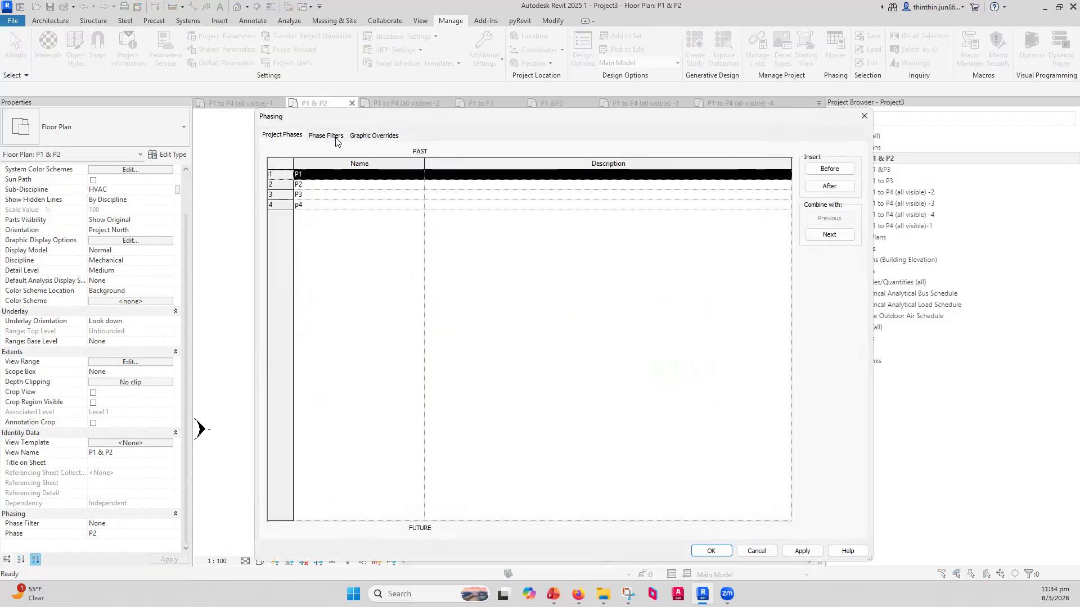
left_click(328, 135)
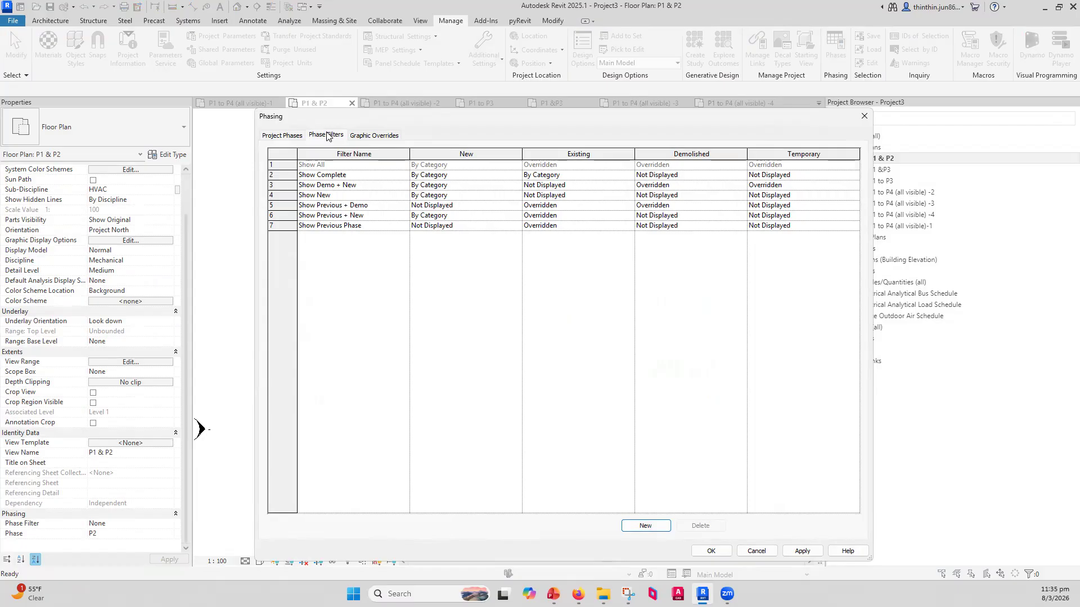
left_click(336, 166)
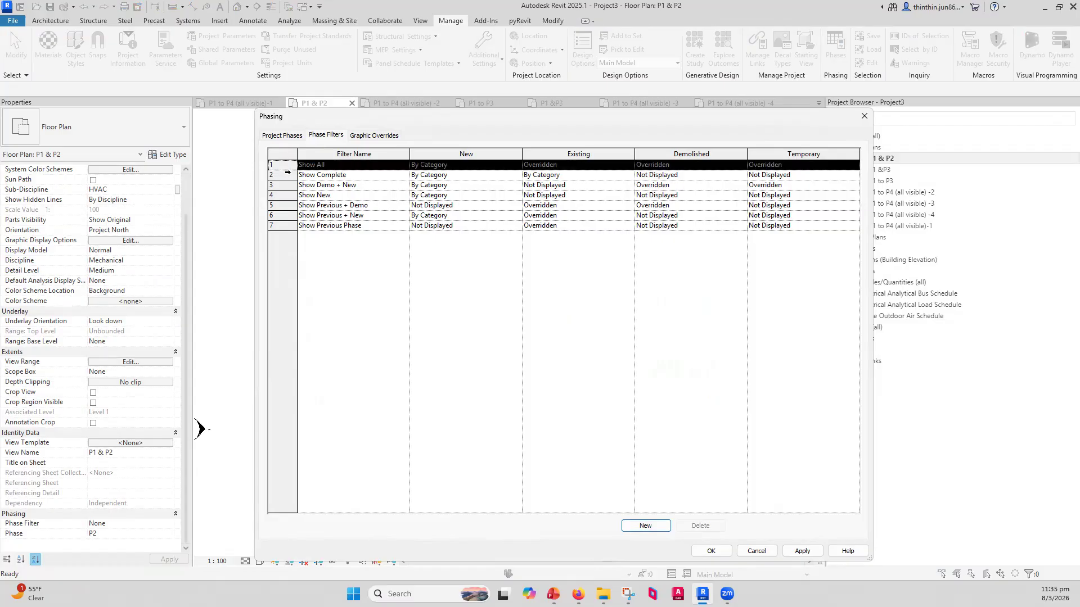
left_click(284, 218)
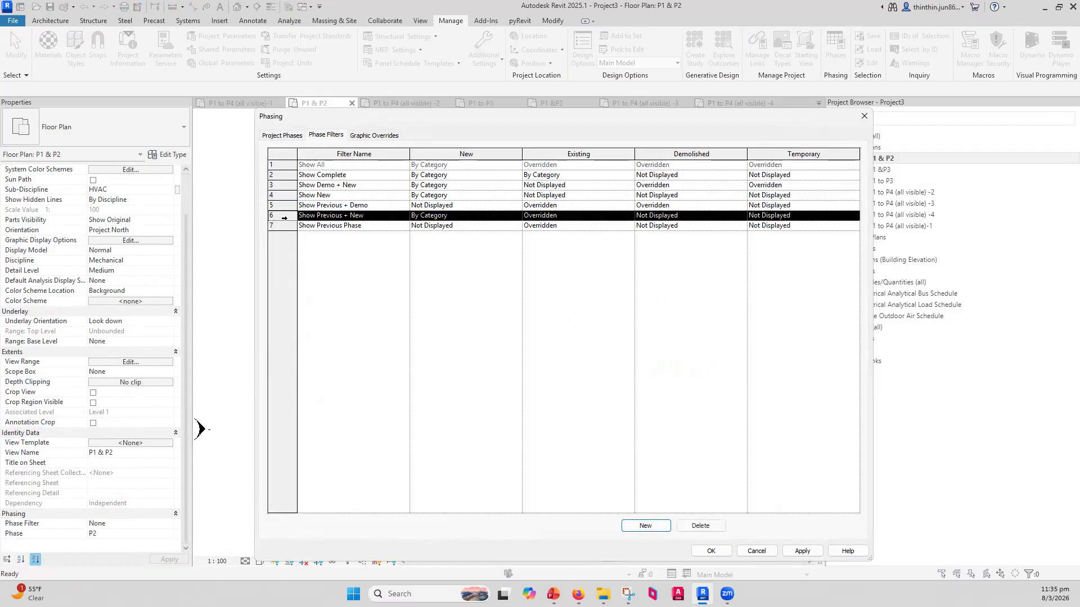
left_click(864, 116)
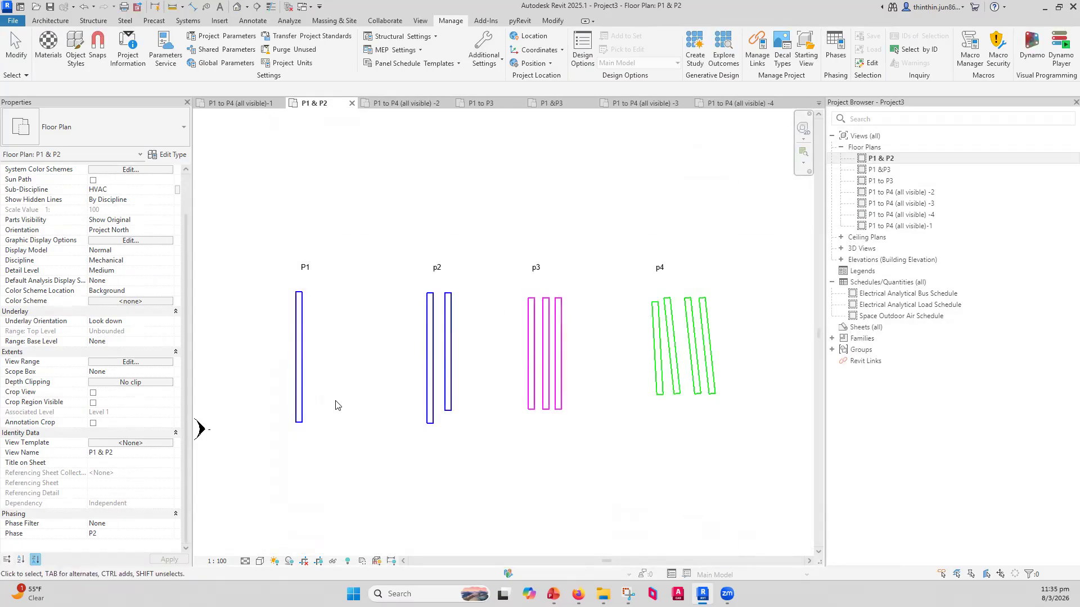
Try the Show All and Show Complete phase filters on the P1 & P2 view.
left_click(164, 527)
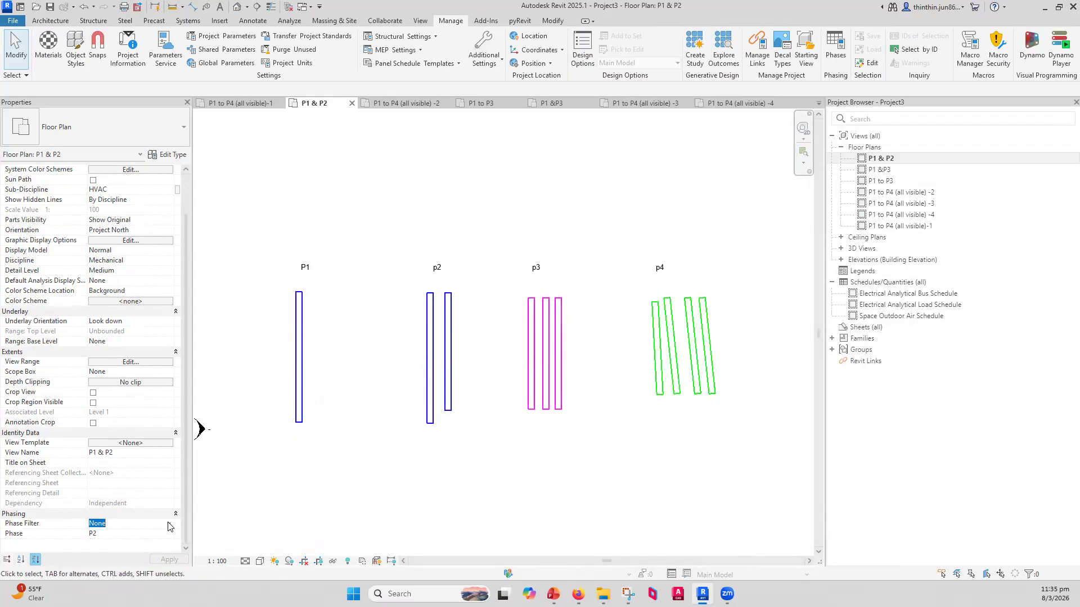
left_click(168, 526)
scroll(125, 497, "down", 2)
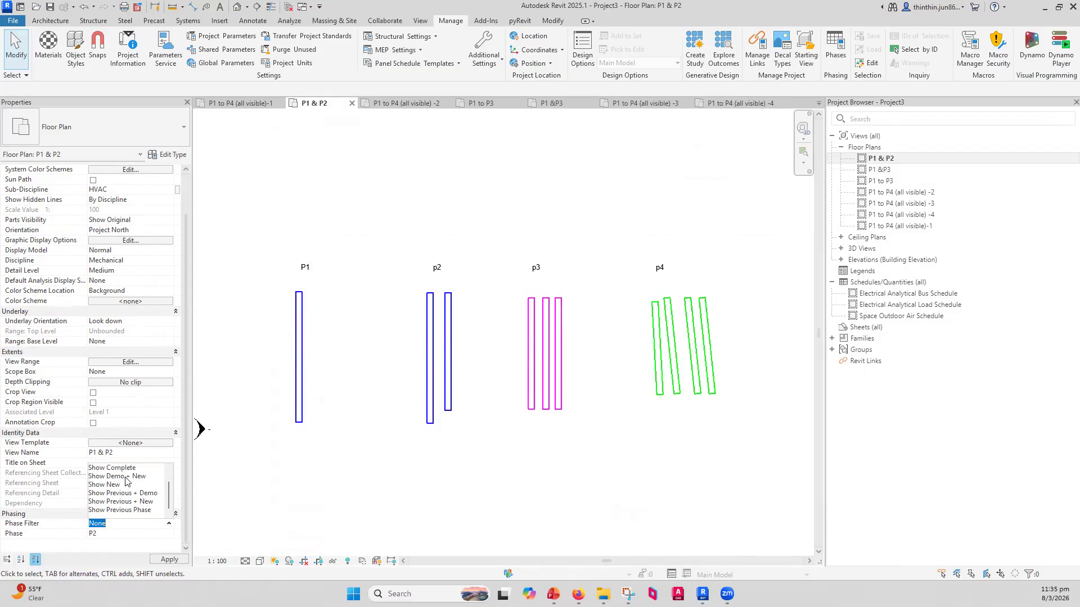
scroll(126, 482, "up", 2)
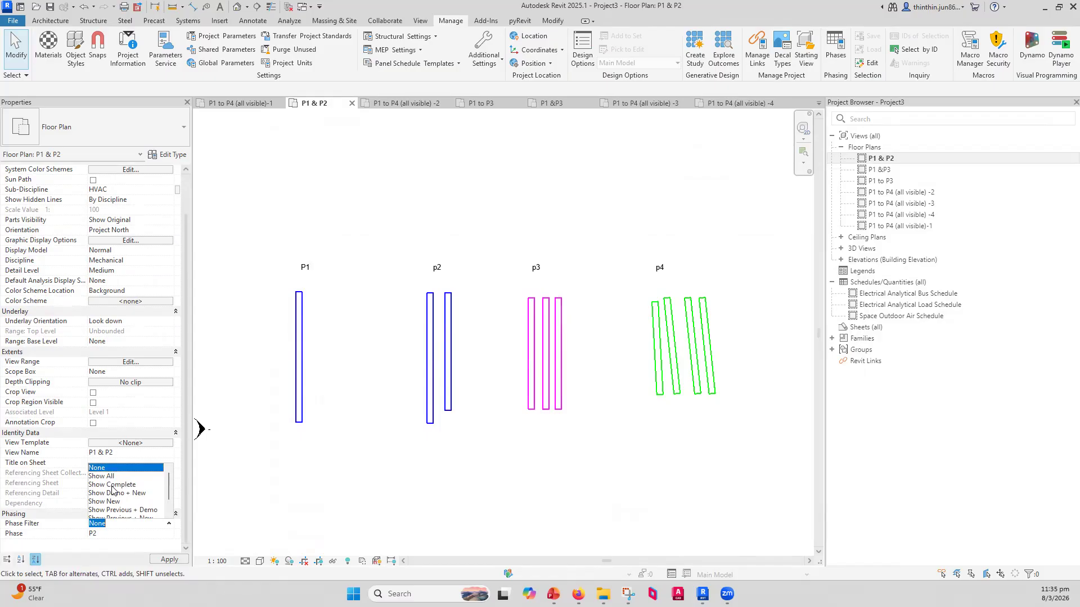
left_click(102, 477)
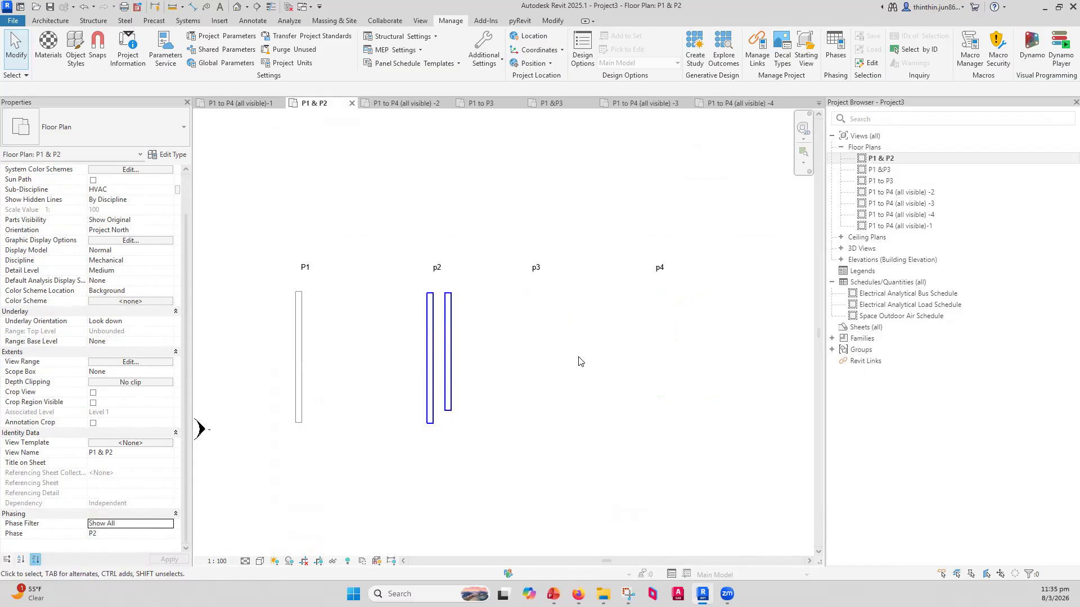
left_click(157, 523)
left_click(169, 524)
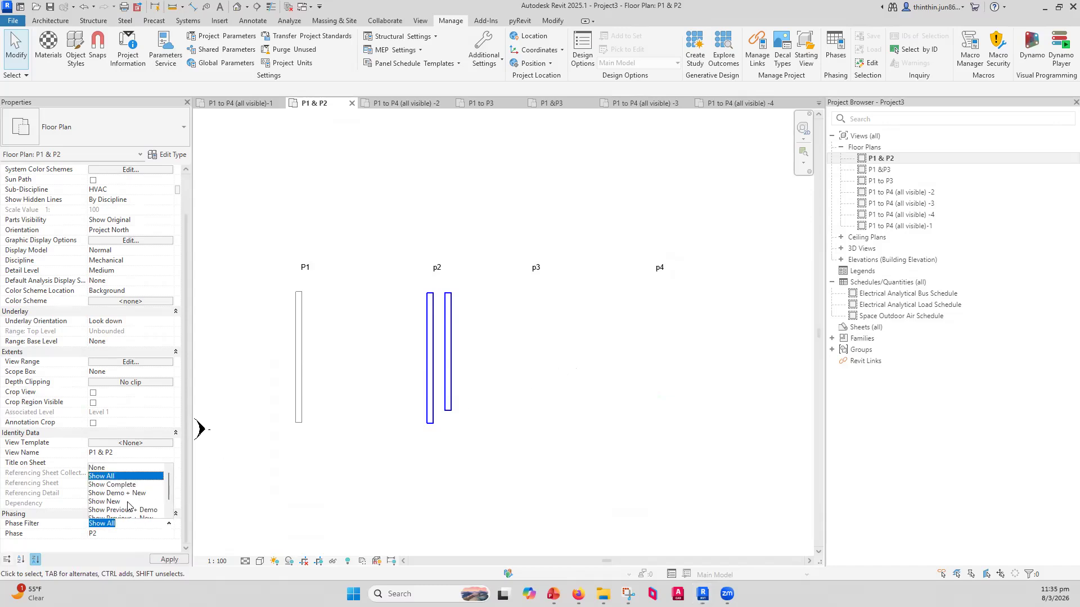
left_click(129, 486)
Set the phase filter of the P1 & P2 view to Show Previous + New and check the displayed ducts.
left_click(158, 524)
left_click(168, 524)
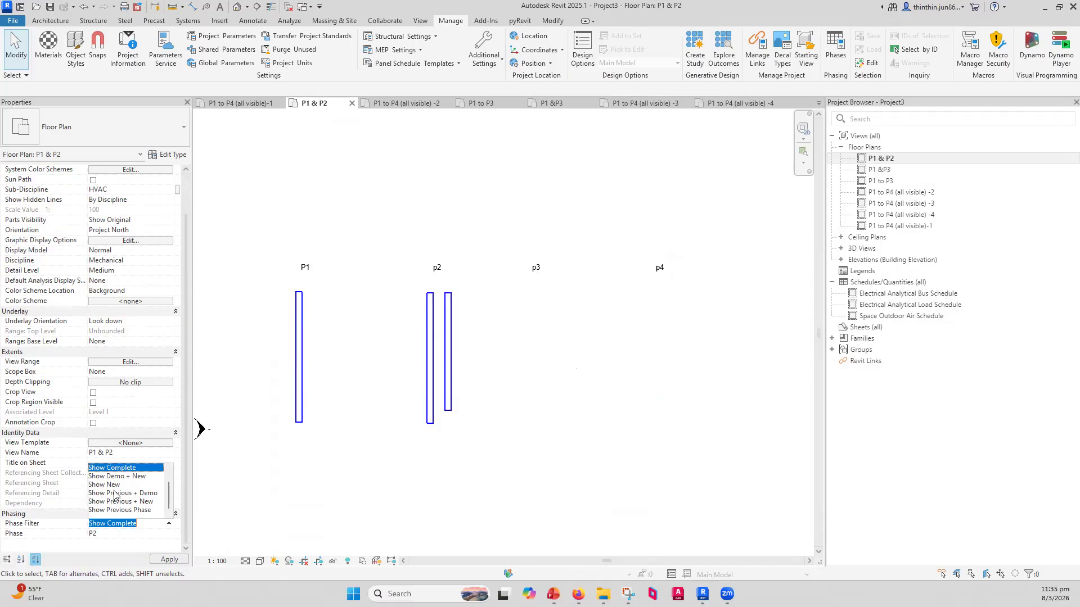
left_click(115, 501)
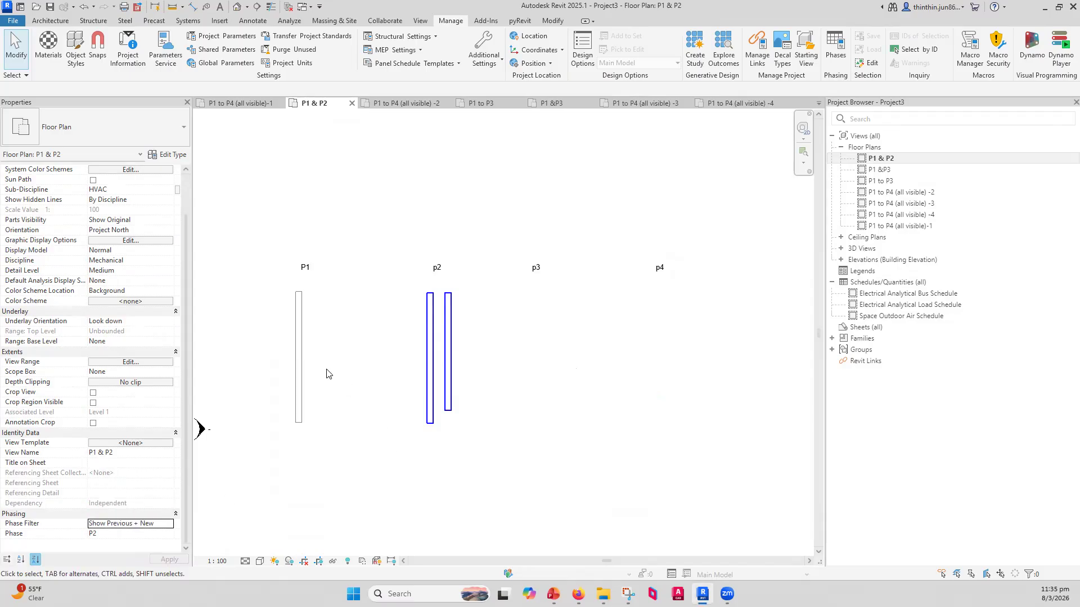
left_click_drag(513, 350, 266, 450)
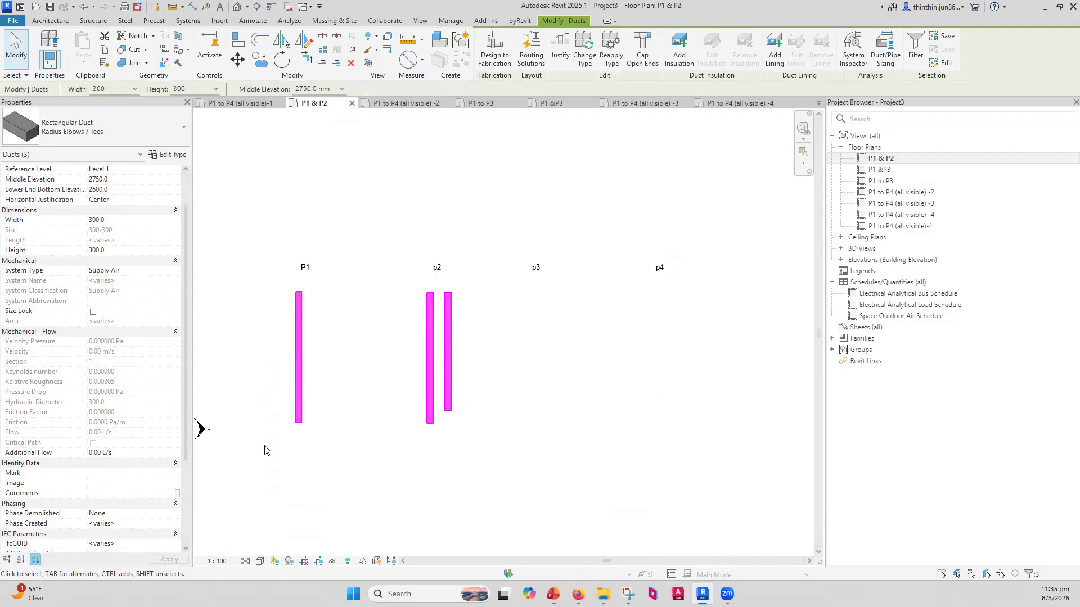
left_click(274, 456)
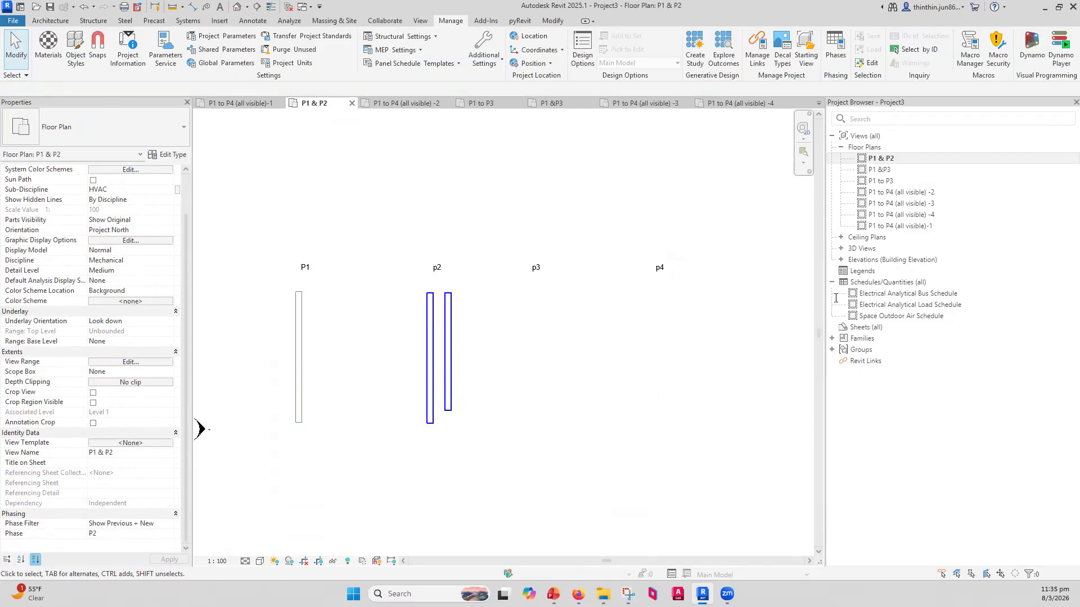
Open the P1 &P3 floor plan and inspect the phasing properties of the P1, p2, p3 and p4 duct groups.
left_click(884, 172)
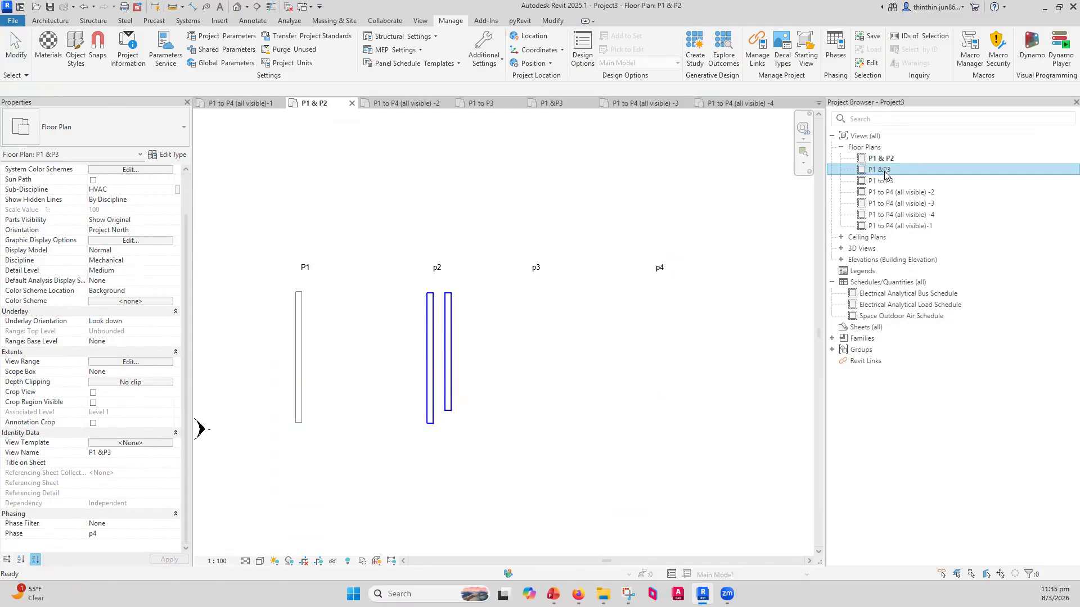
double_click(885, 172)
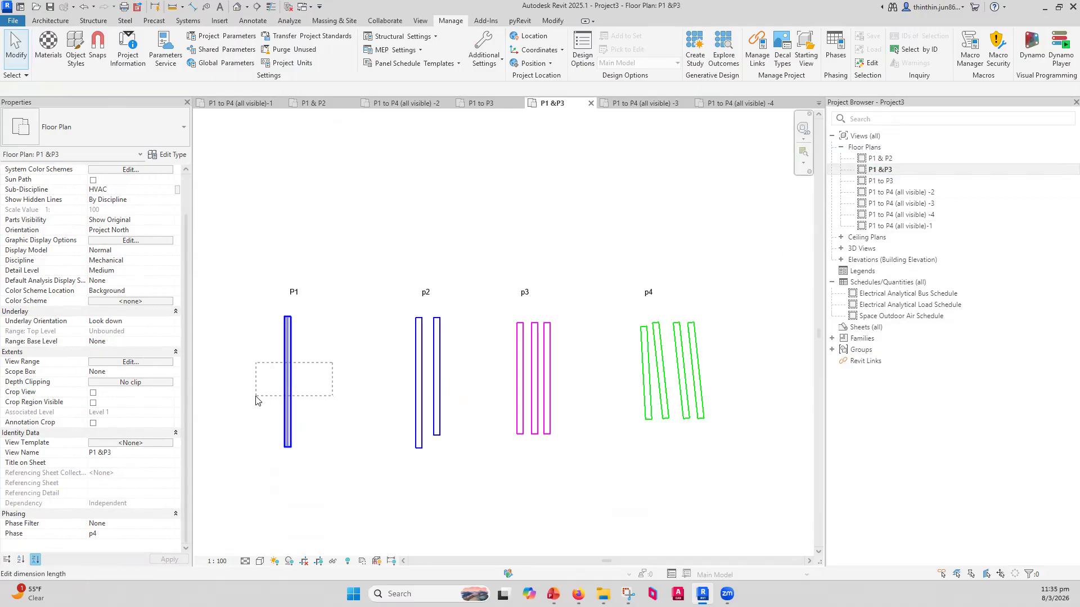
left_click(286, 397)
left_click_drag(576, 344, 392, 394)
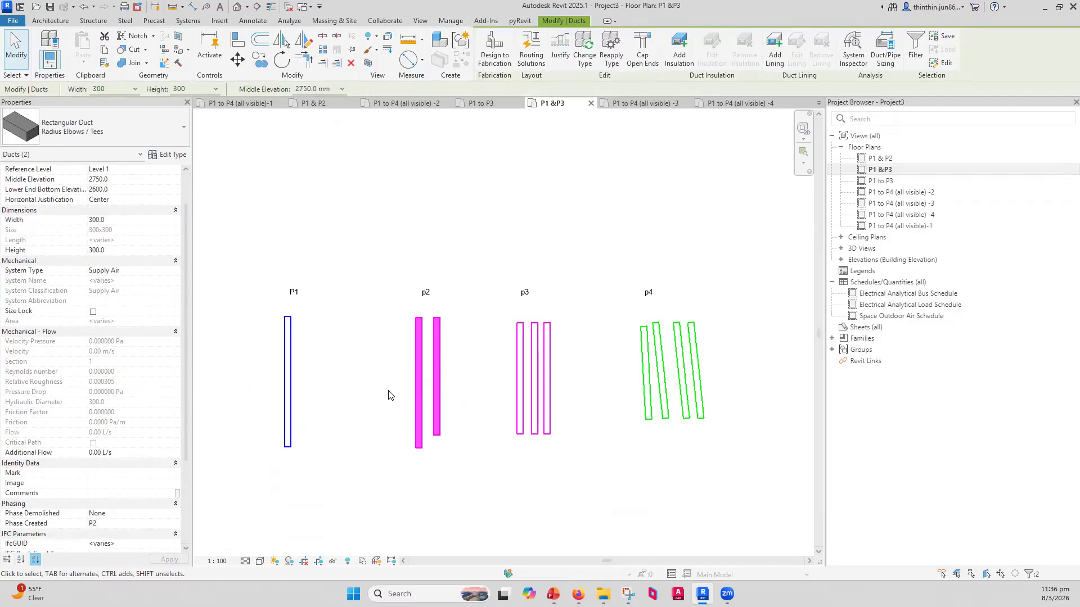
left_click_drag(470, 356, 414, 393)
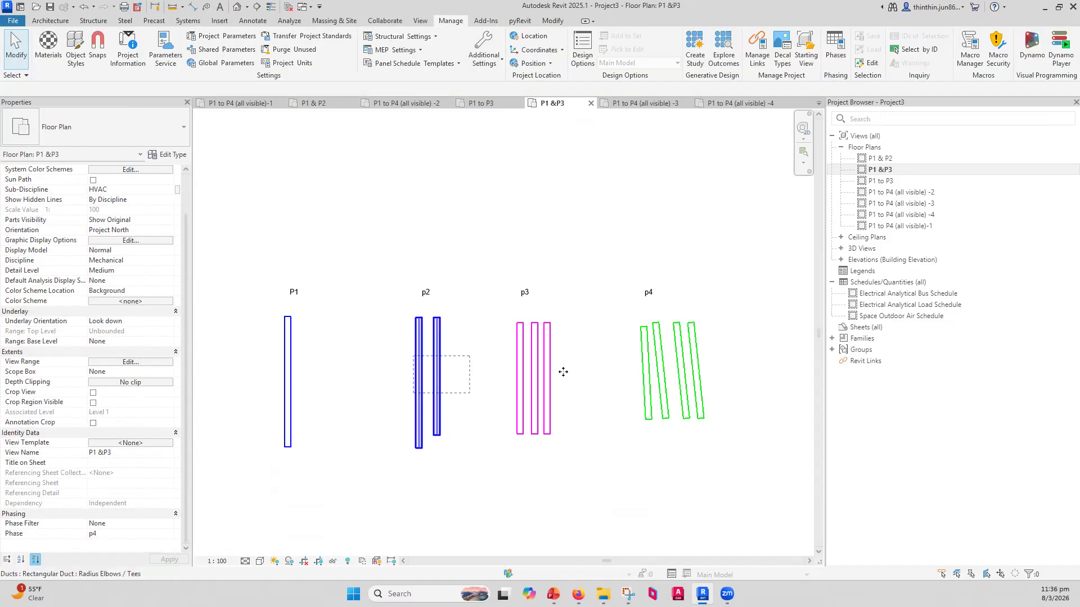
left_click_drag(724, 359, 506, 392)
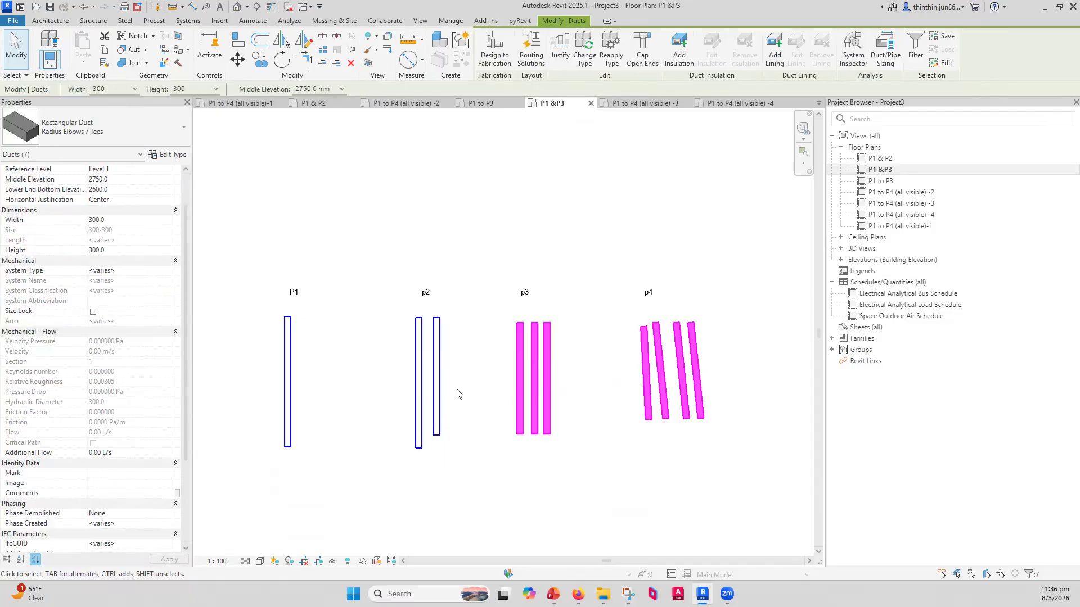
left_click_drag(322, 374, 248, 402)
left_click_drag(588, 335, 514, 368)
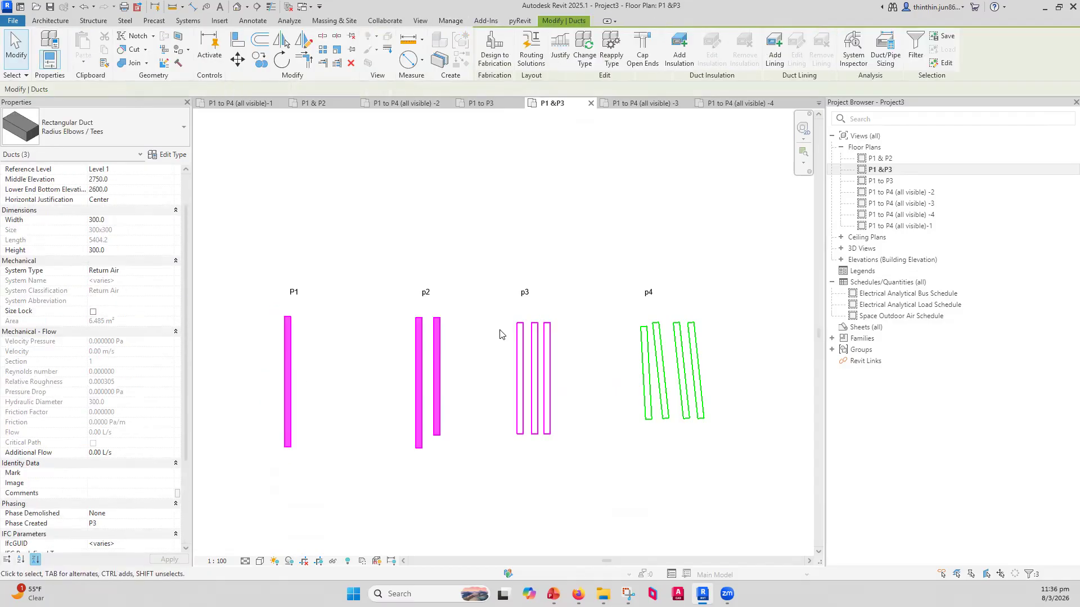
left_click_drag(727, 344, 652, 363)
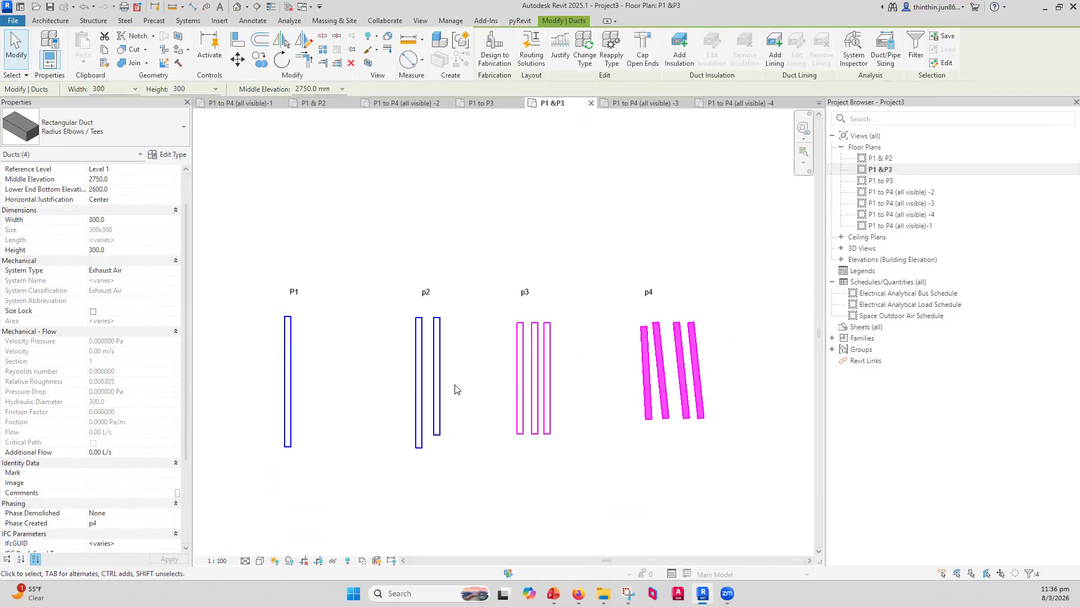
left_click_drag(331, 258, 208, 547)
left_click_drag(593, 251, 439, 506)
left_click(609, 263)
left_click_drag(593, 266, 478, 456)
left_click(420, 516)
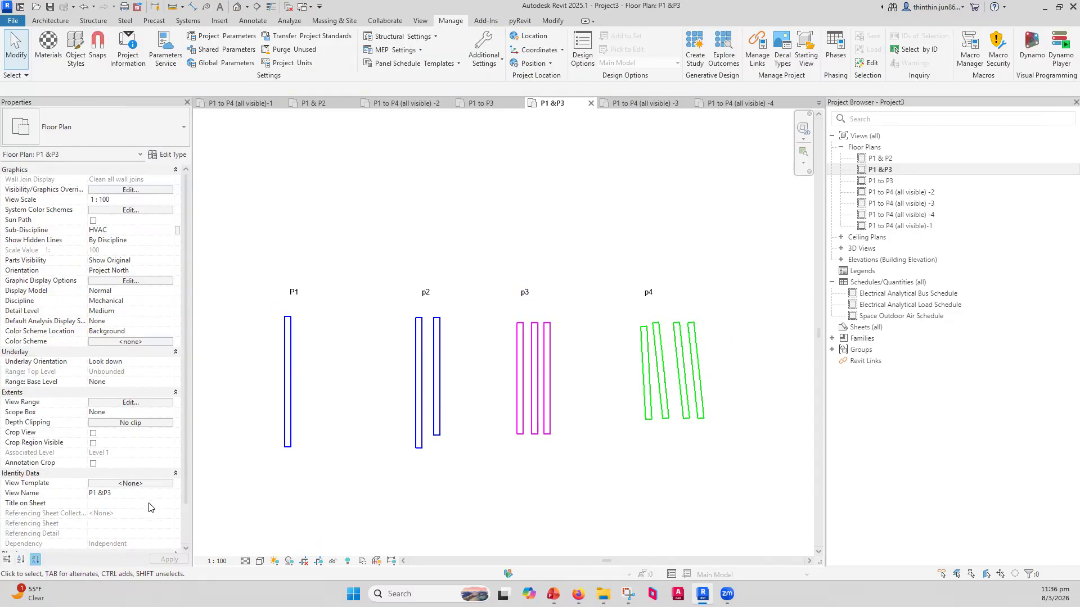
Set the phase of the P1 &P3 view to P3.
scroll(151, 509, "down", 2)
left_click(127, 534)
left_click(168, 535)
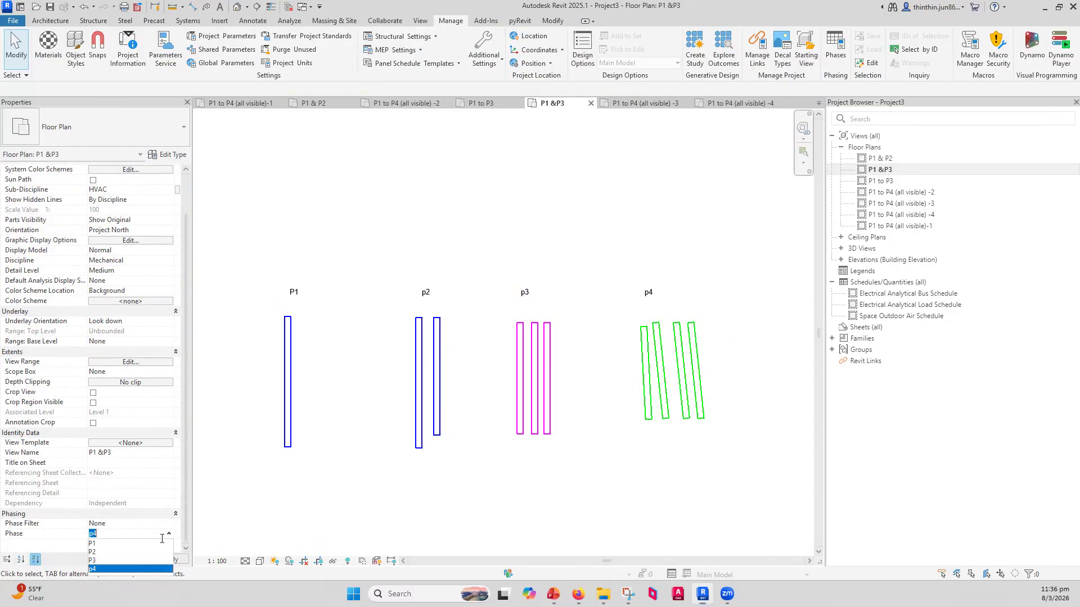
left_click(108, 564)
Check the created phases of the duct groups against the phase settings of the P1 &P3 view.
left_click_drag(601, 373, 503, 419)
left_click_drag(459, 385, 214, 423)
left_click_drag(719, 324, 595, 382)
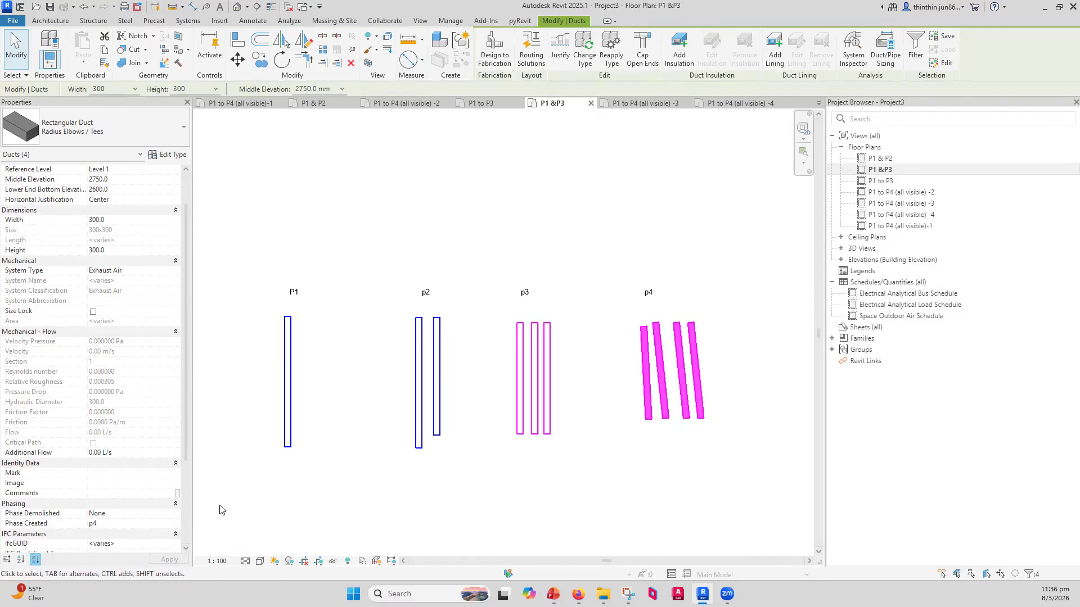
left_click(334, 511)
left_click(139, 525)
left_click_drag(577, 372, 513, 422)
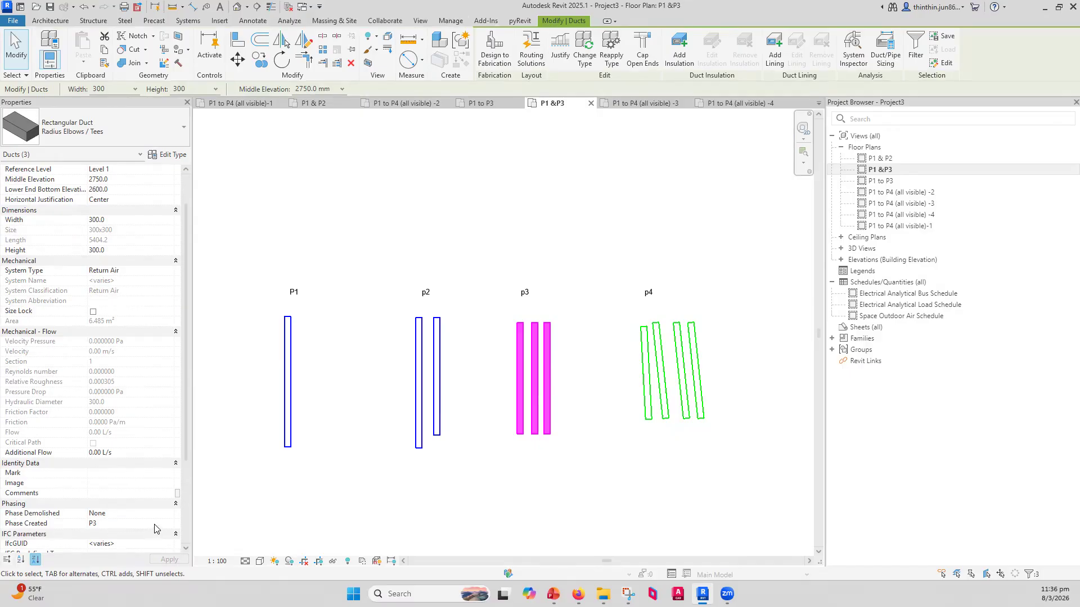
left_click(326, 470)
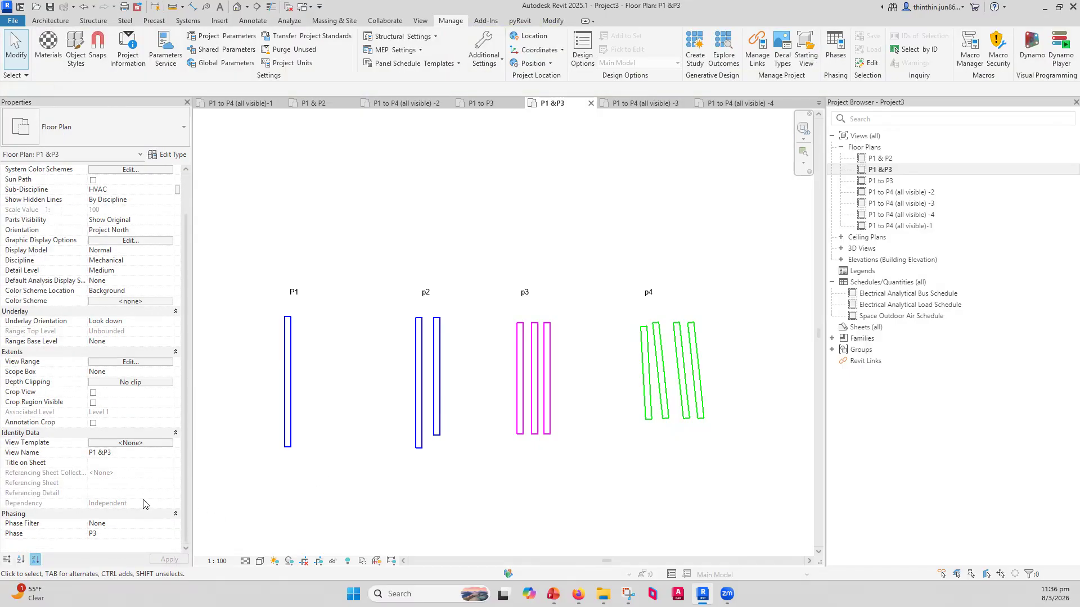
Set the phase filter of the P1 &P3 view to Show All and check the p2 ducts.
left_click(169, 524)
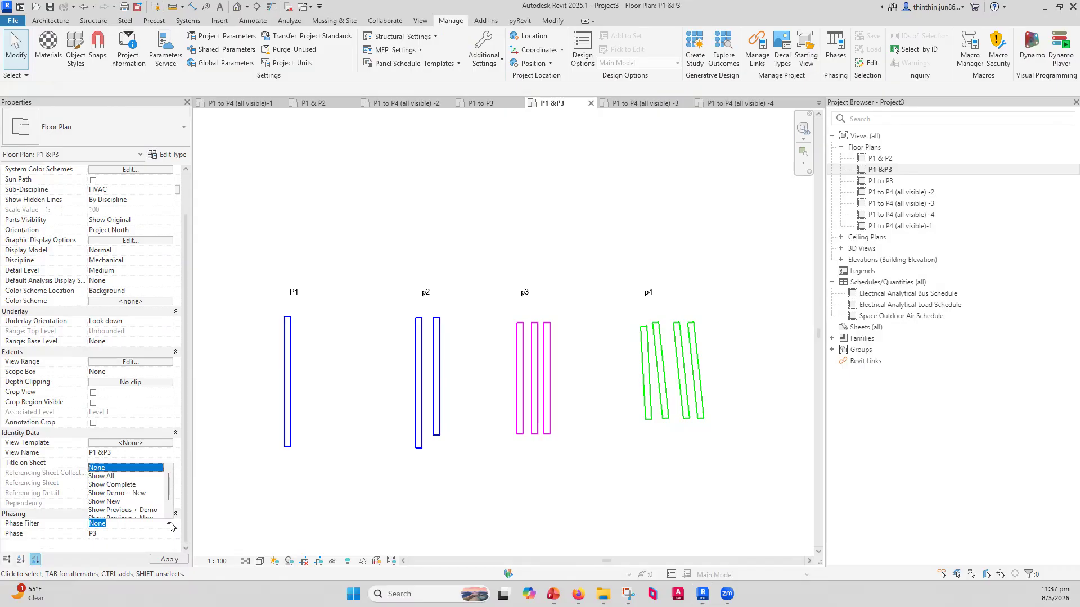
left_click(117, 478)
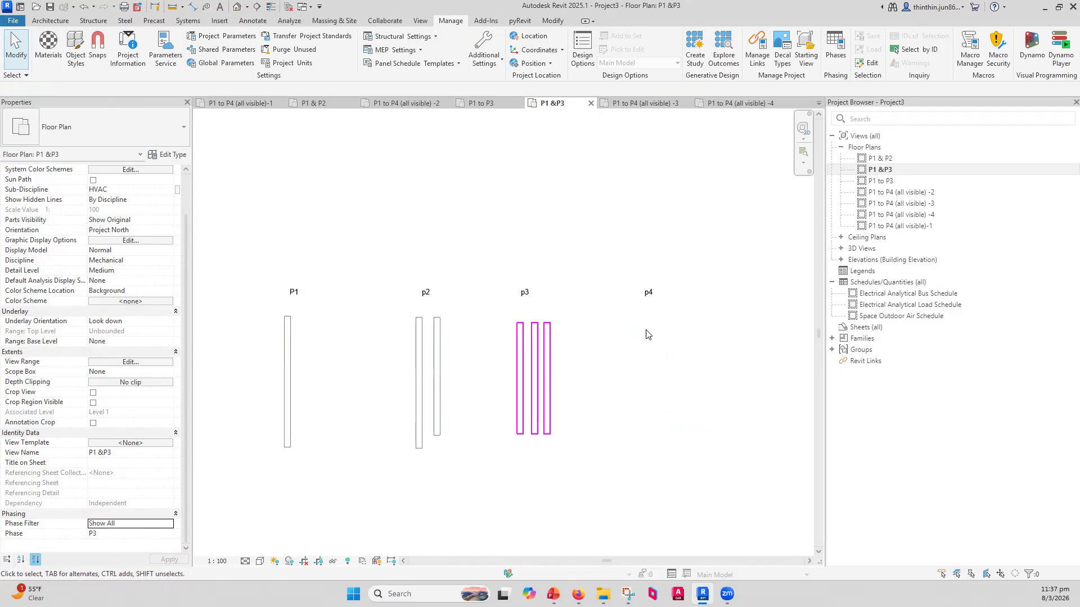
left_click_drag(470, 342, 367, 444)
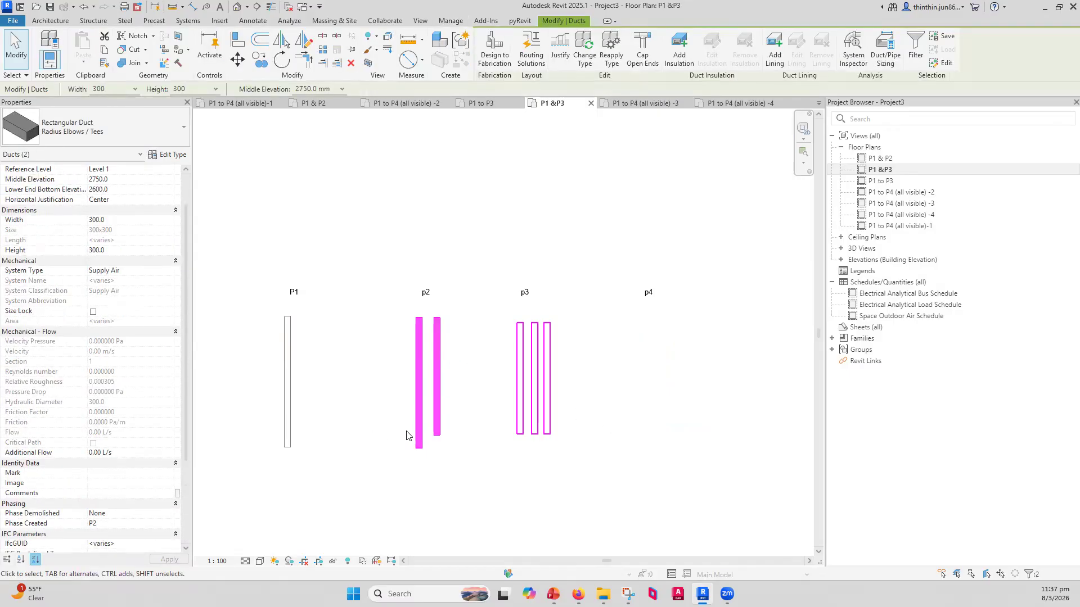
left_click(496, 453)
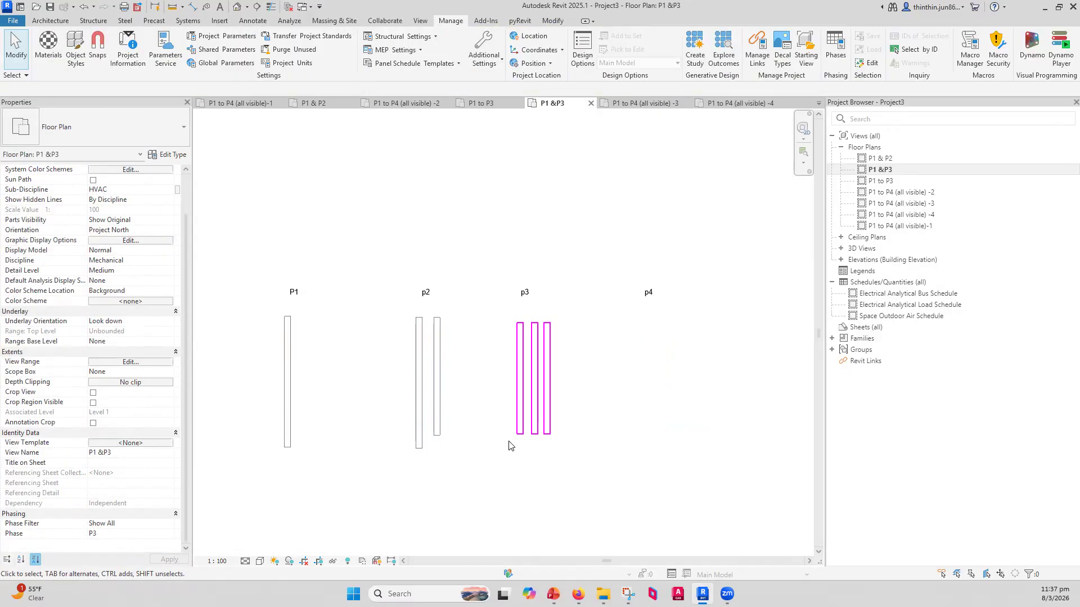
Review the project's phase graphic overrides and the phase filter definitions, including how Show Complete displays new elements.
left_click(835, 48)
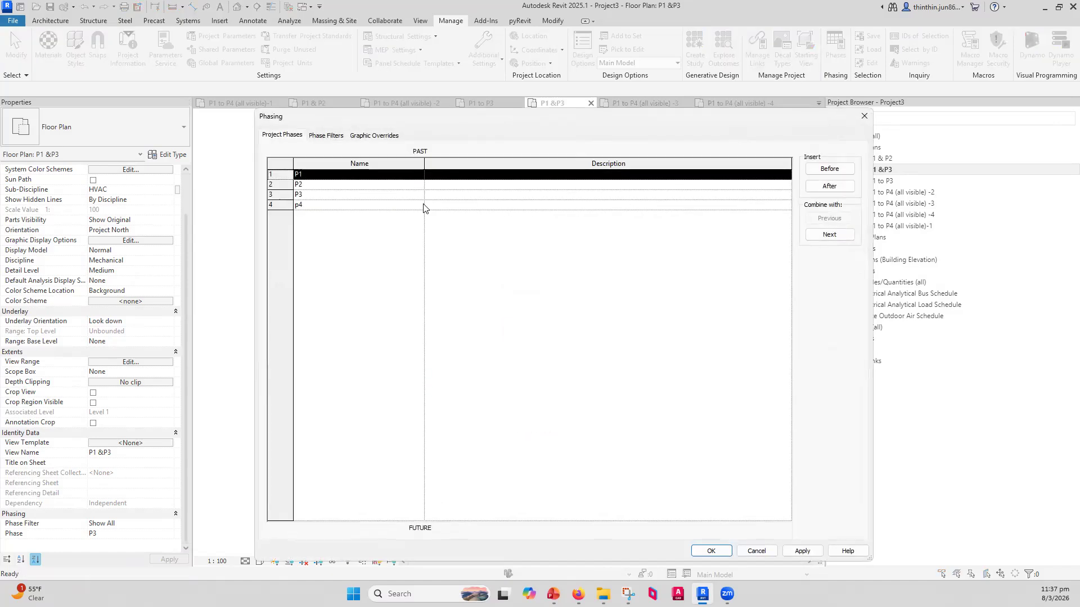
left_click(367, 135)
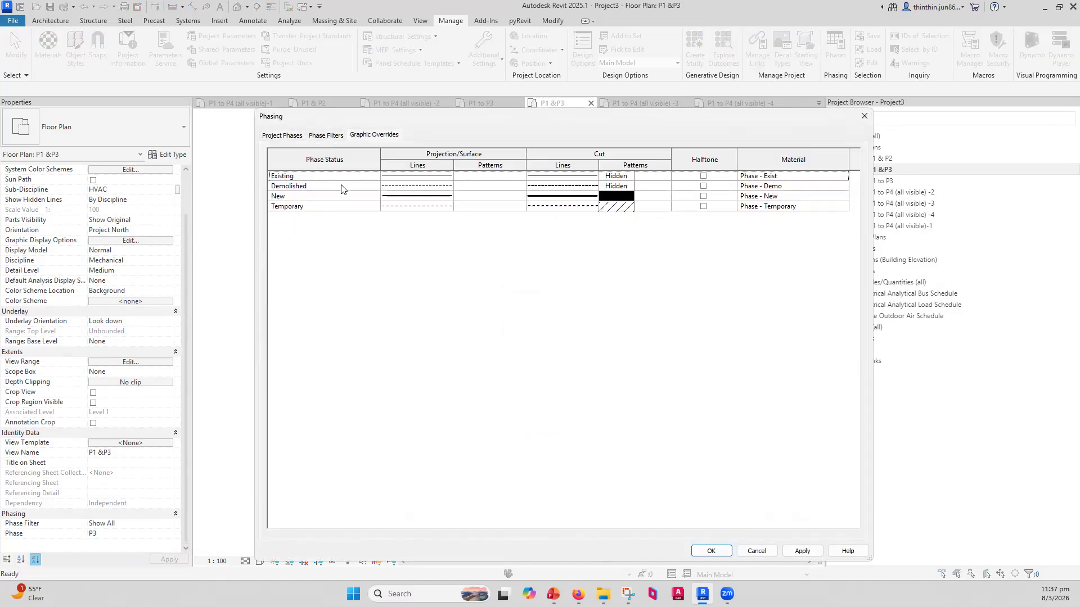
left_click(332, 136)
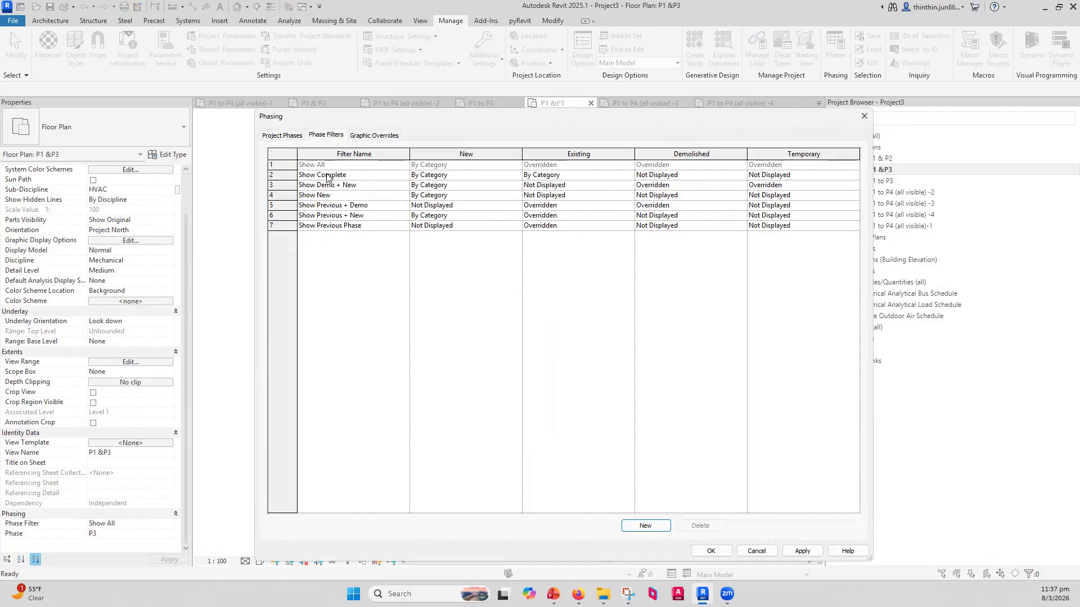
left_click(435, 175)
Switch to PowerPoint and view slide 26 on the graphics of new and existing phases.
left_click(553, 594)
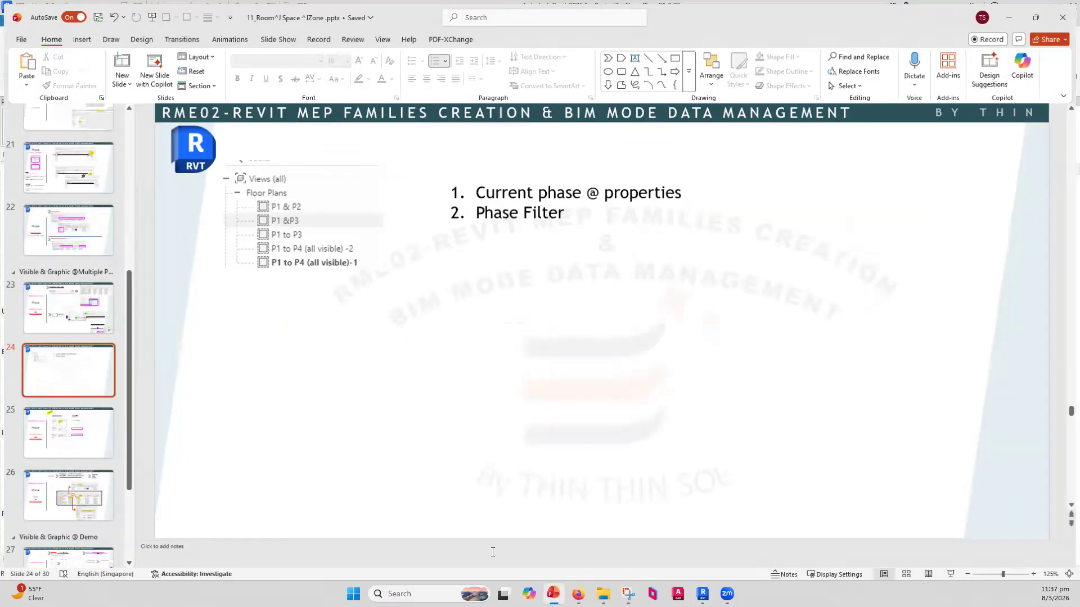
left_click(63, 494)
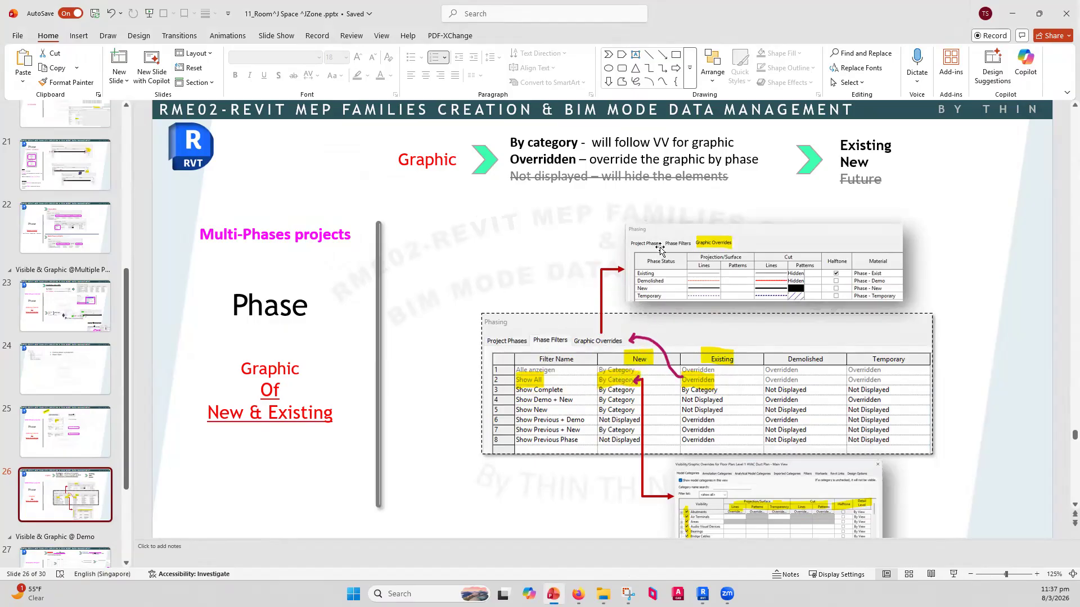
scroll(672, 453, "down", 1)
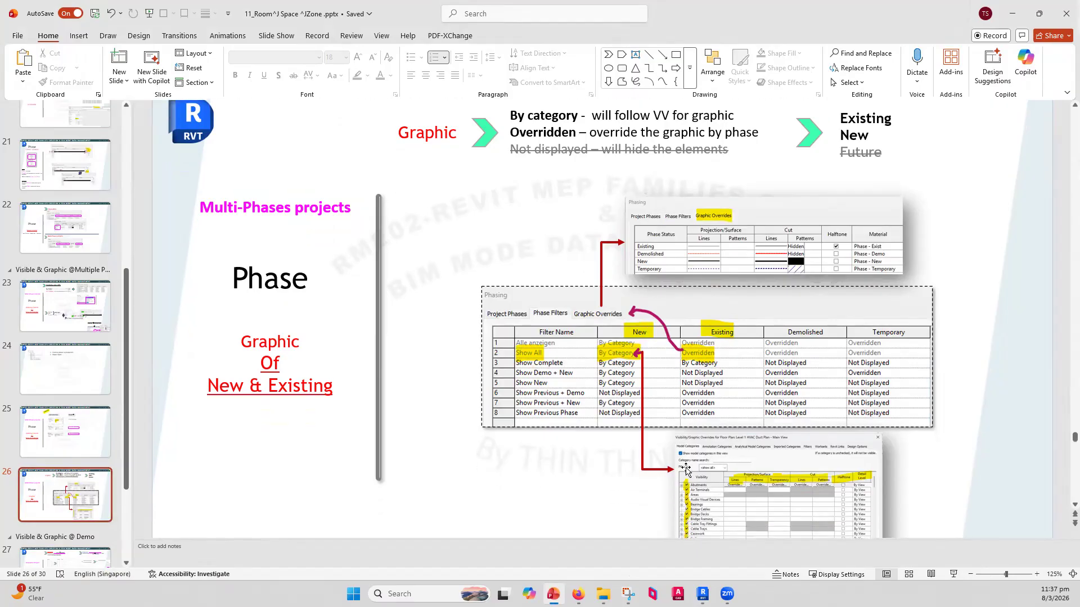
Enlarge the Visibility/Graphic Overrides picture on the slide to look at it, and undo the resizing and move.
left_click(708, 486)
left_click_drag(674, 435, 445, 274)
left_click_drag(618, 388, 528, 326)
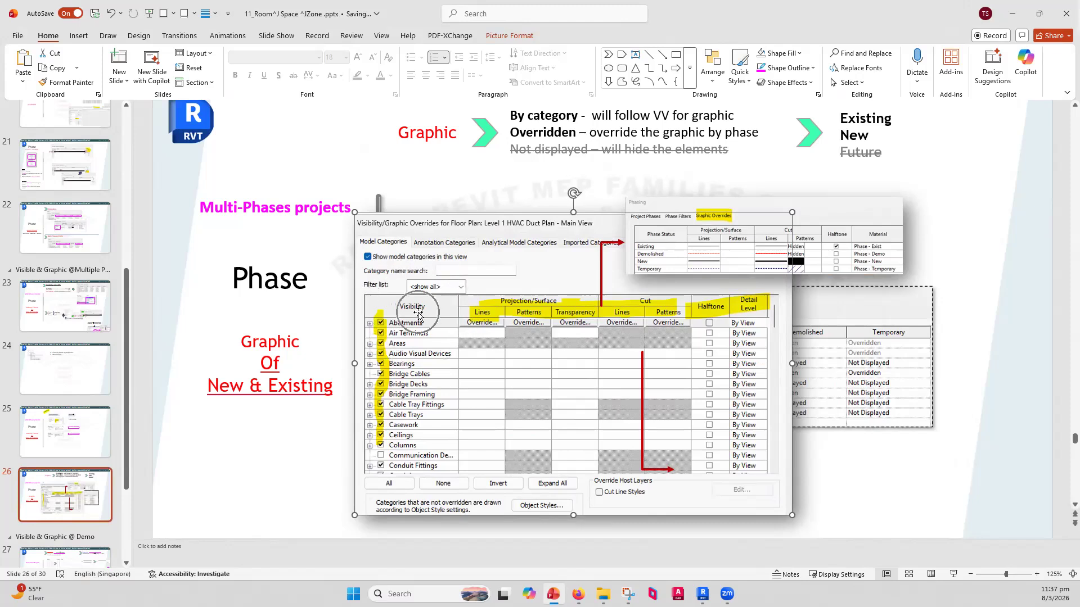
key("ctrl+z")
key("ctrl+z")
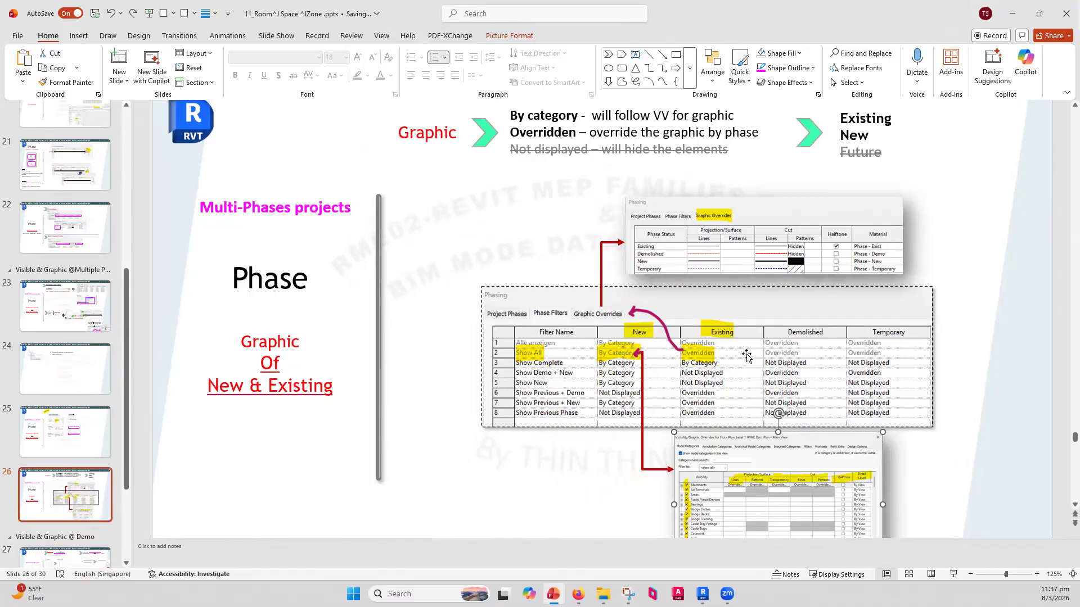
Switch back to Revit, check the Existing setting of the Show Complete filter and close the phasing settings.
left_click(1014, 14)
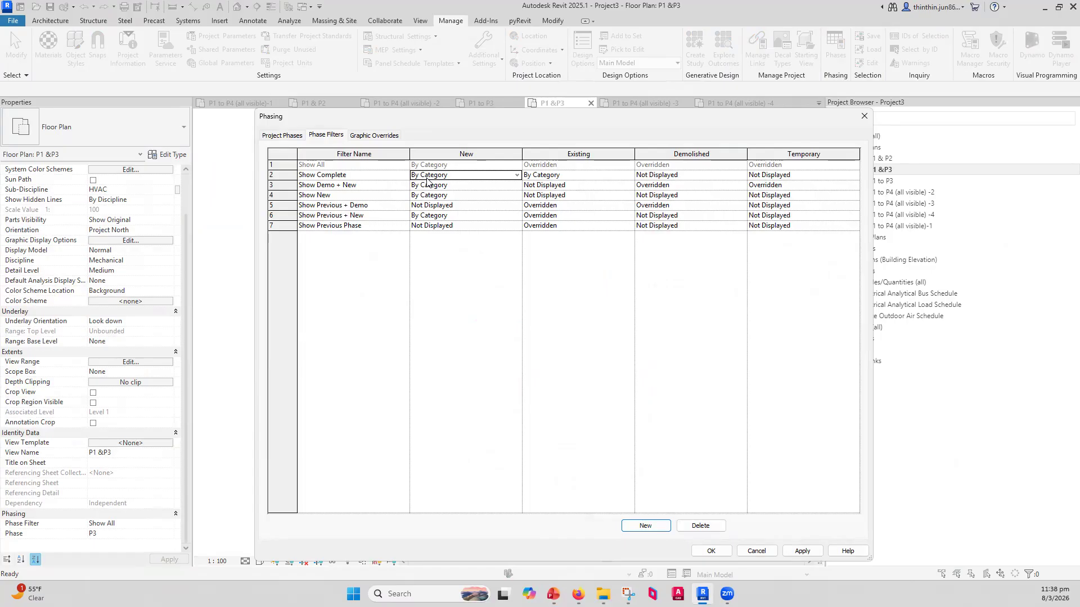
left_click(575, 174)
key("Escape")
Inspect the phasing properties of the P1 and p2 ducts in the P1 &P3 view.
left_click_drag(453, 338, 272, 363)
left_click(473, 345)
left_click_drag(472, 344, 396, 367)
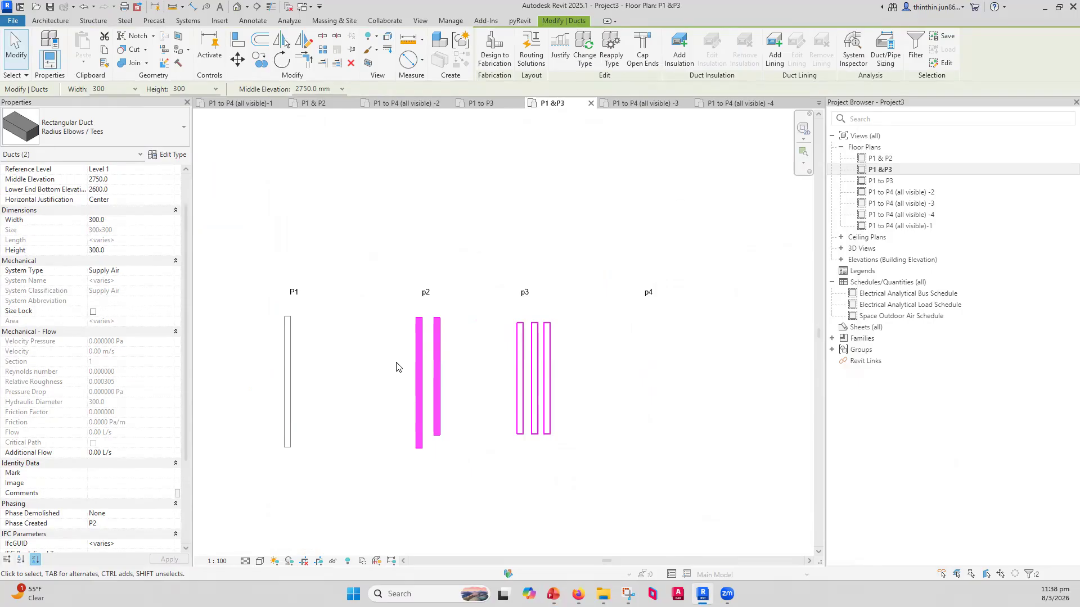
left_click(455, 345)
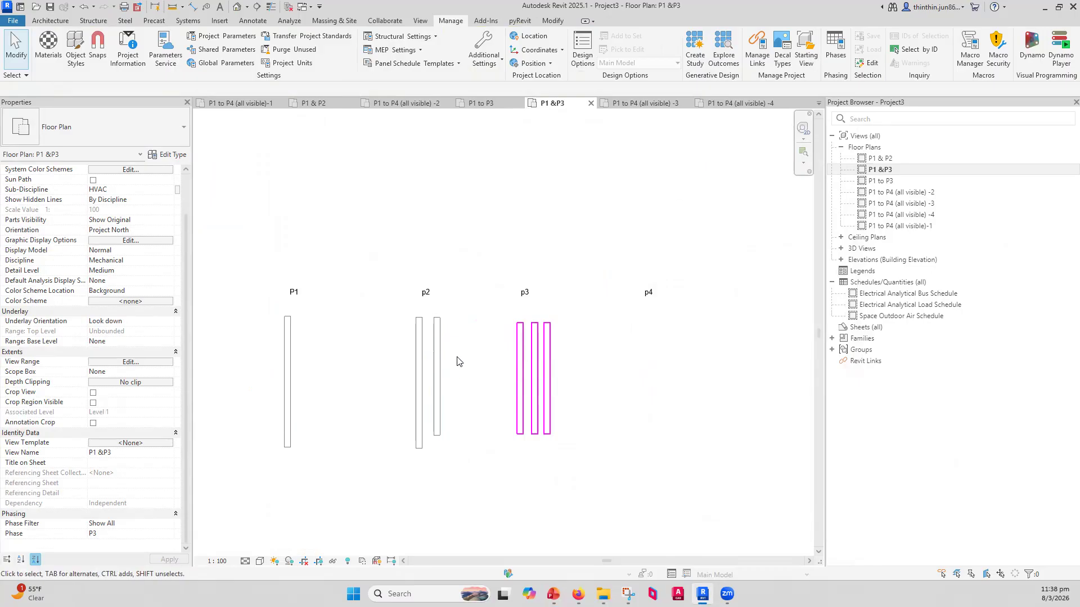
Reopen the project's phase filters and examine the New and Existing settings of Show Complete.
left_click(835, 49)
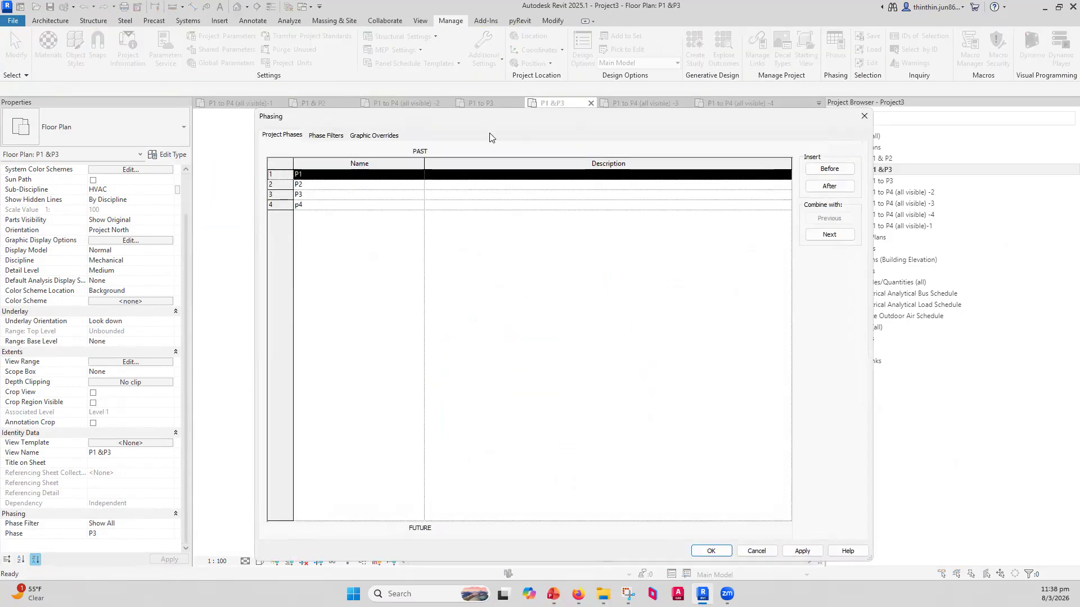
left_click(327, 137)
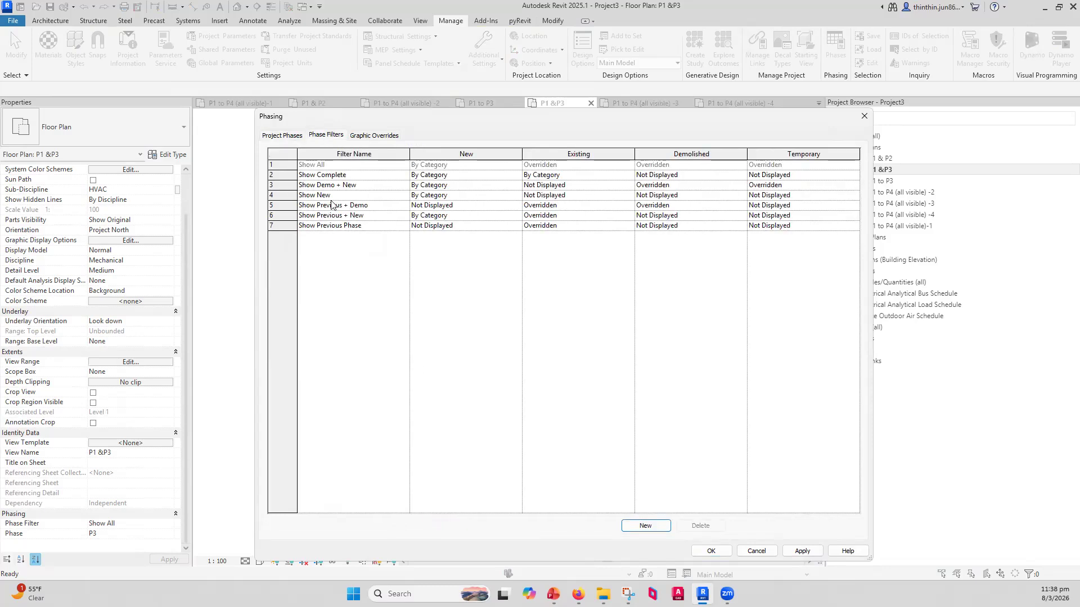
left_click(590, 154)
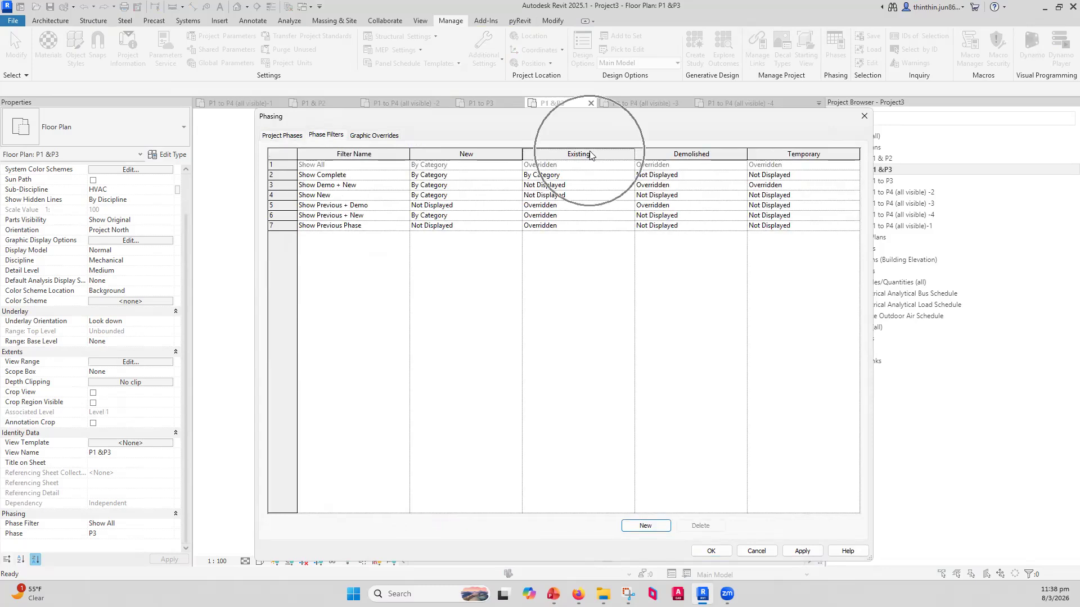
left_click(567, 177)
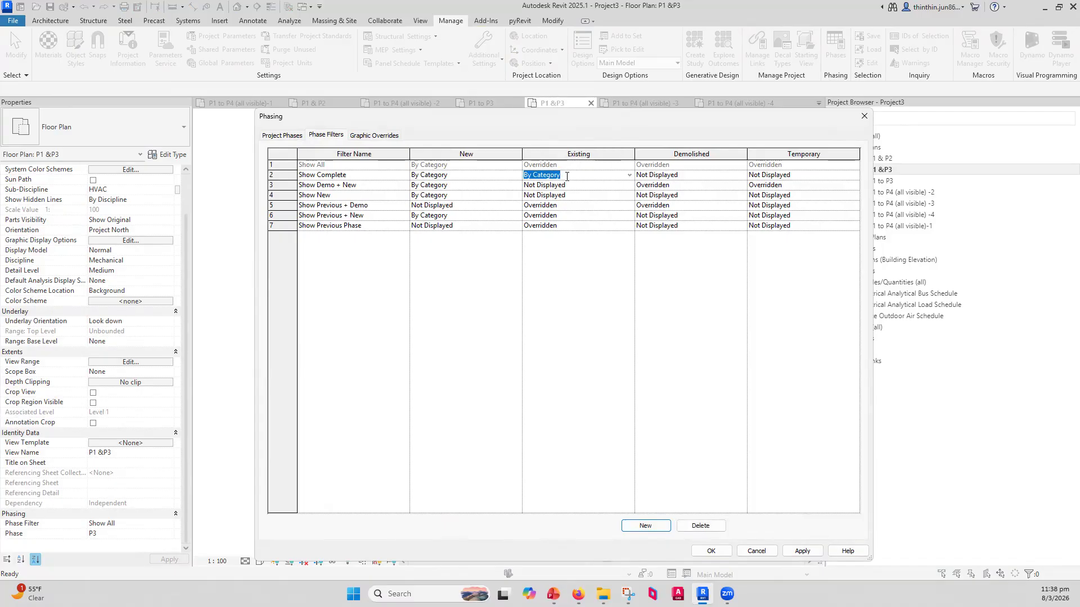
left_click(567, 176)
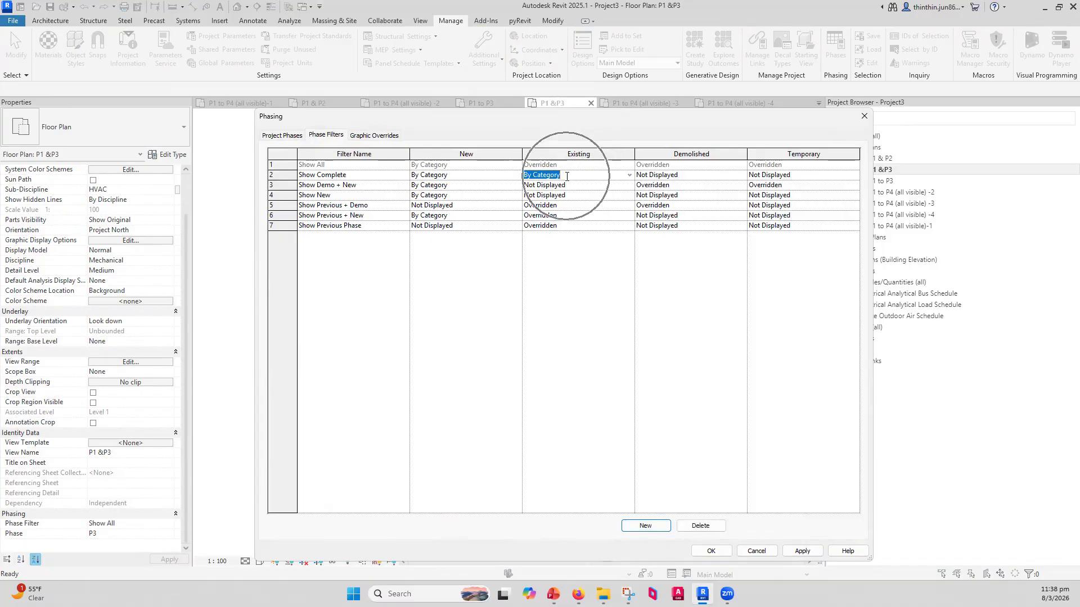
left_click(316, 176)
left_click(316, 175)
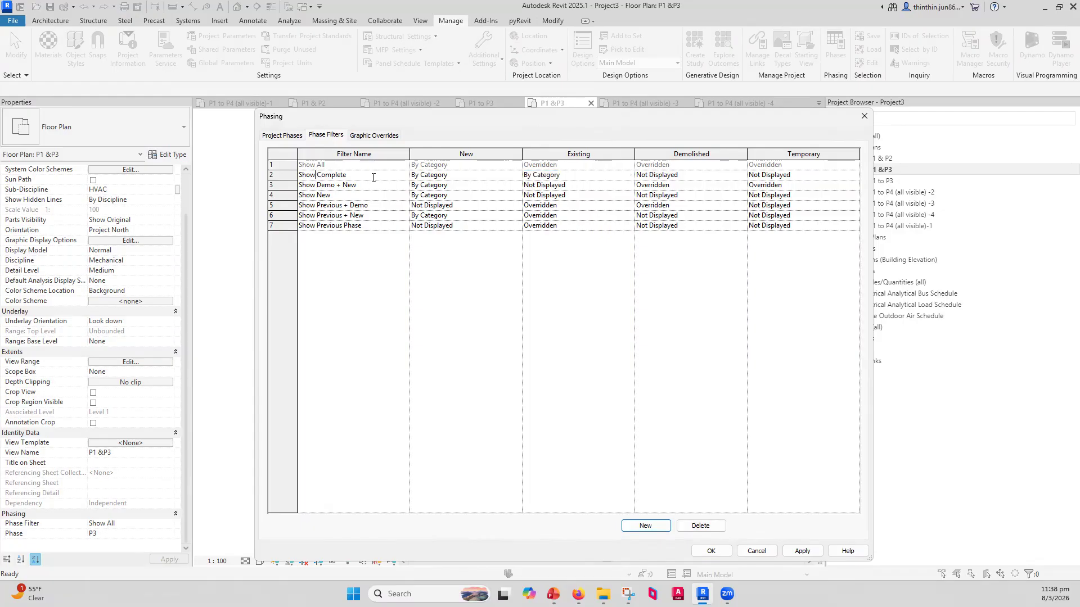
left_click(420, 178)
left_click(535, 178)
Compare the Existing setting of Show Previous + New with that of Show Complete, and close the phasing settings.
left_click(326, 216)
left_click(324, 216)
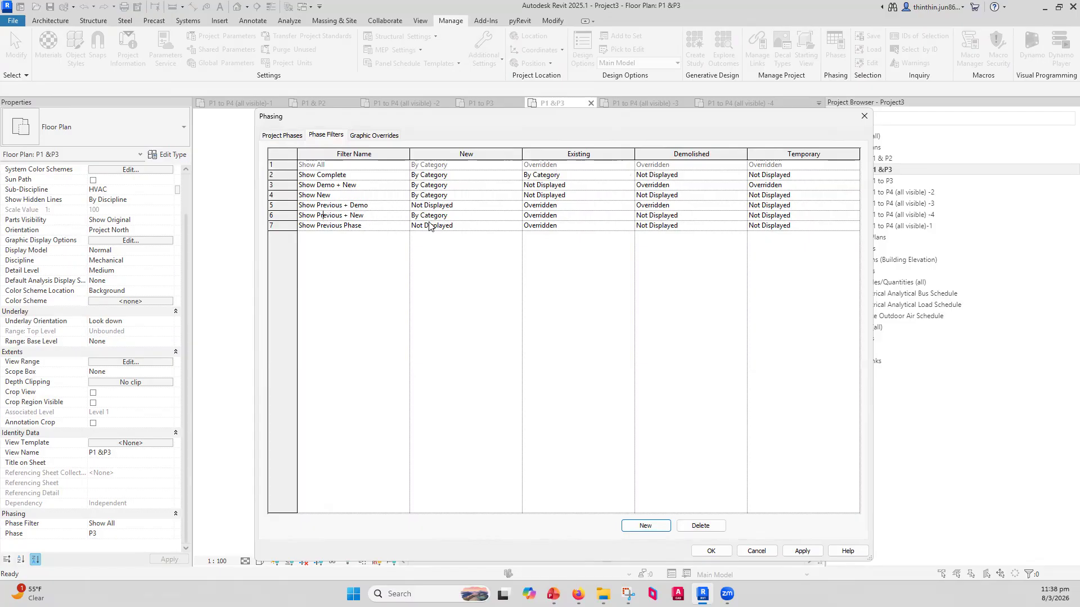
left_click(522, 216)
left_click(585, 156)
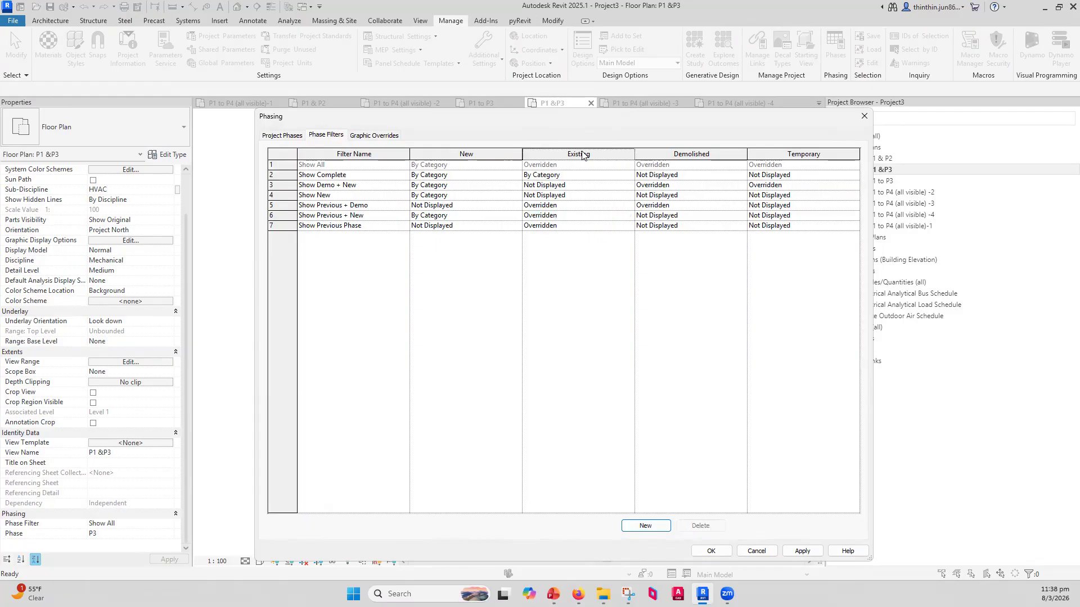
left_click(562, 177)
left_click_drag(561, 176, 527, 177)
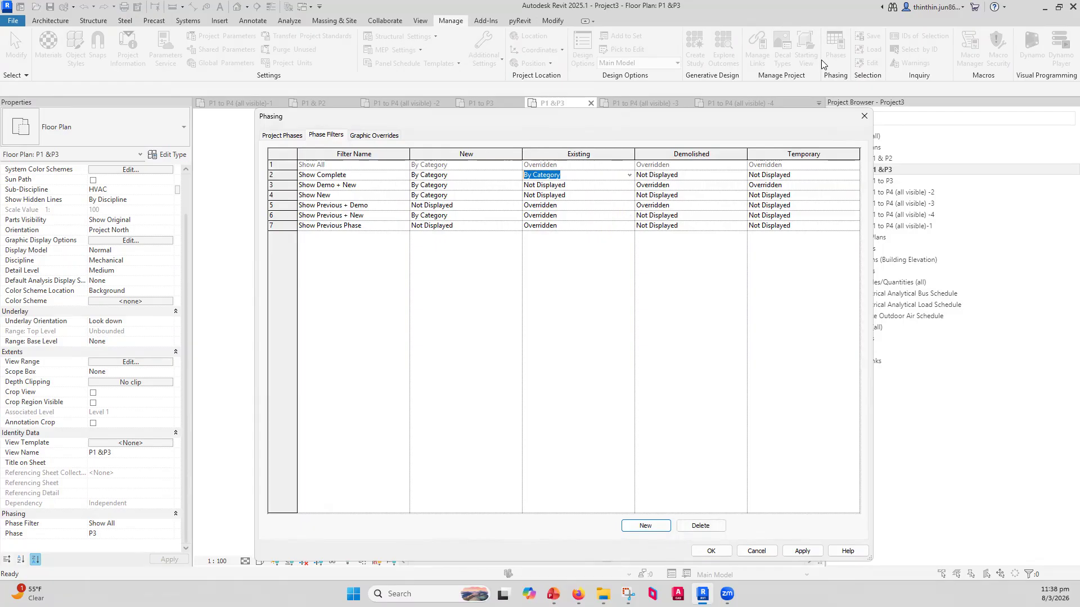
left_click(865, 115)
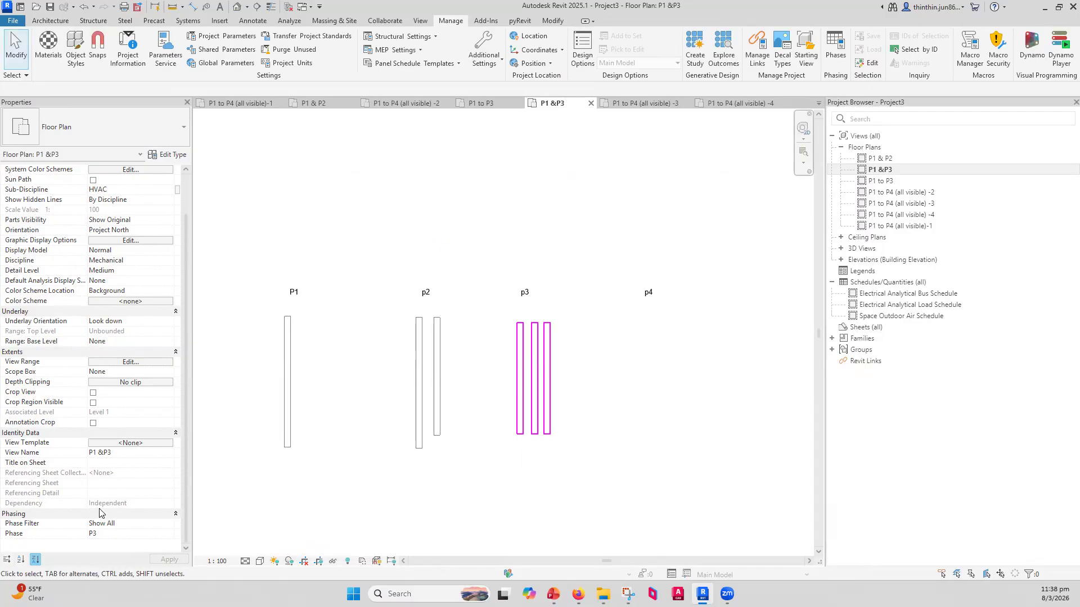
Set the phase filter of the P1 &P3 view to Show Complete.
left_click(169, 523)
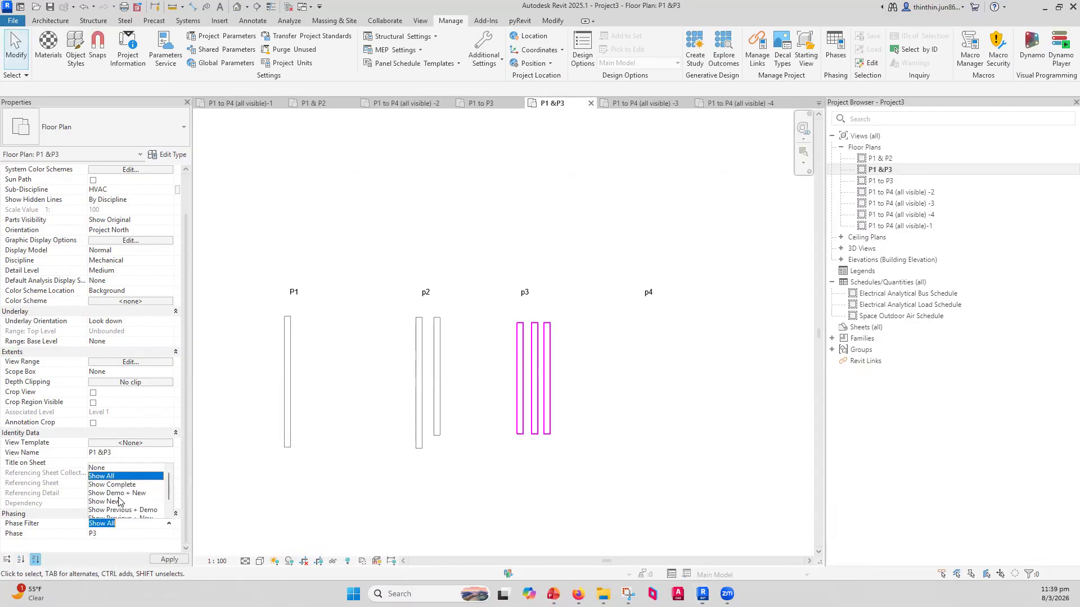
left_click(123, 488)
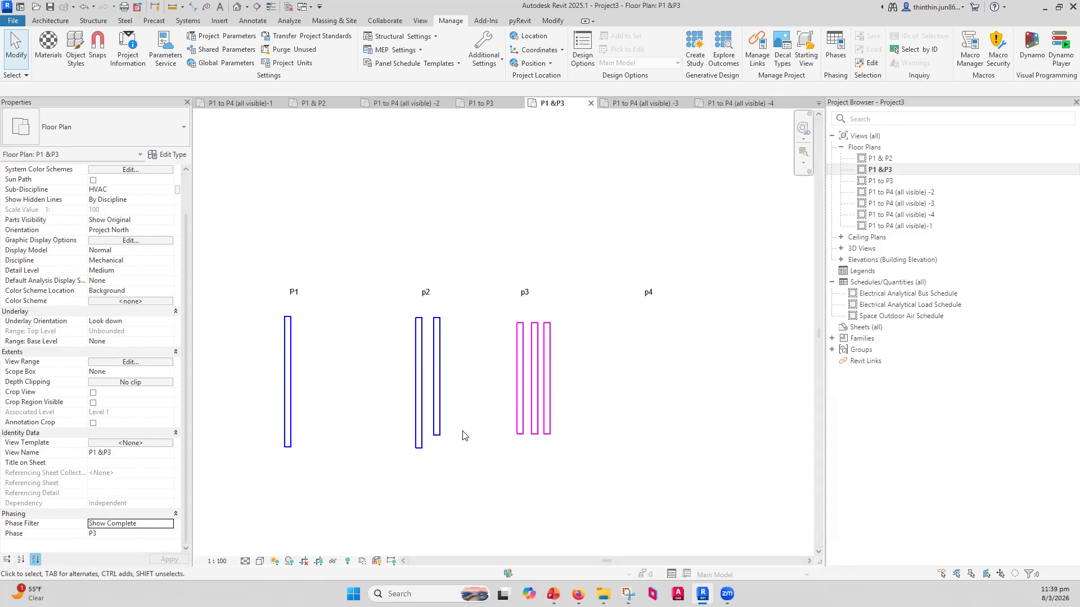
Remove the Domestic, Sanitary and Vent filters from the P1 &P3 view's visibility/graphic overrides.
key("v")
key("g")
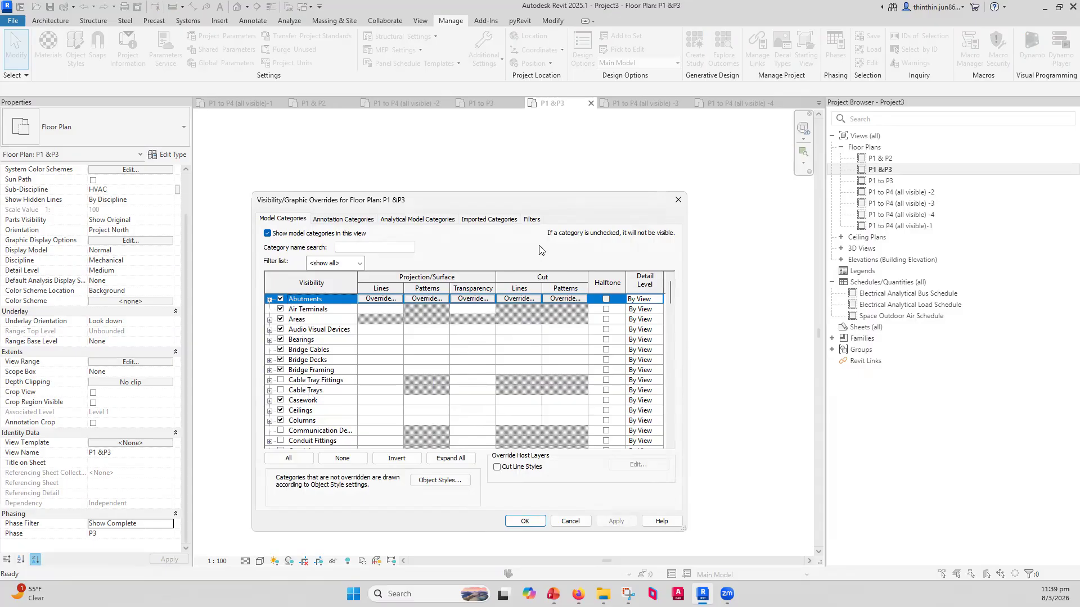
left_click(533, 220)
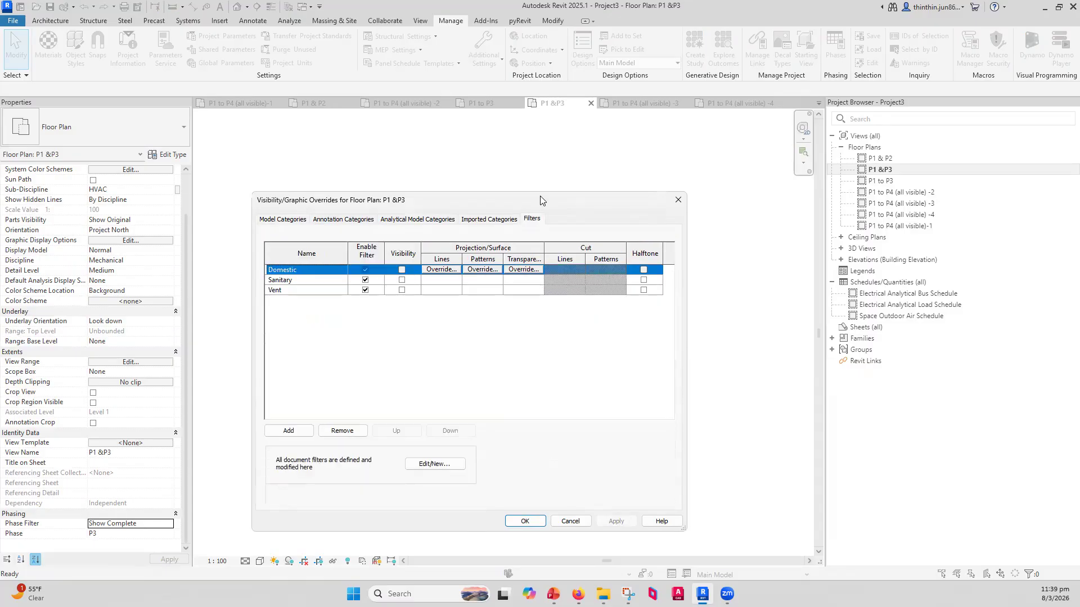
left_click_drag(539, 197, 540, 176)
left_click(315, 249)
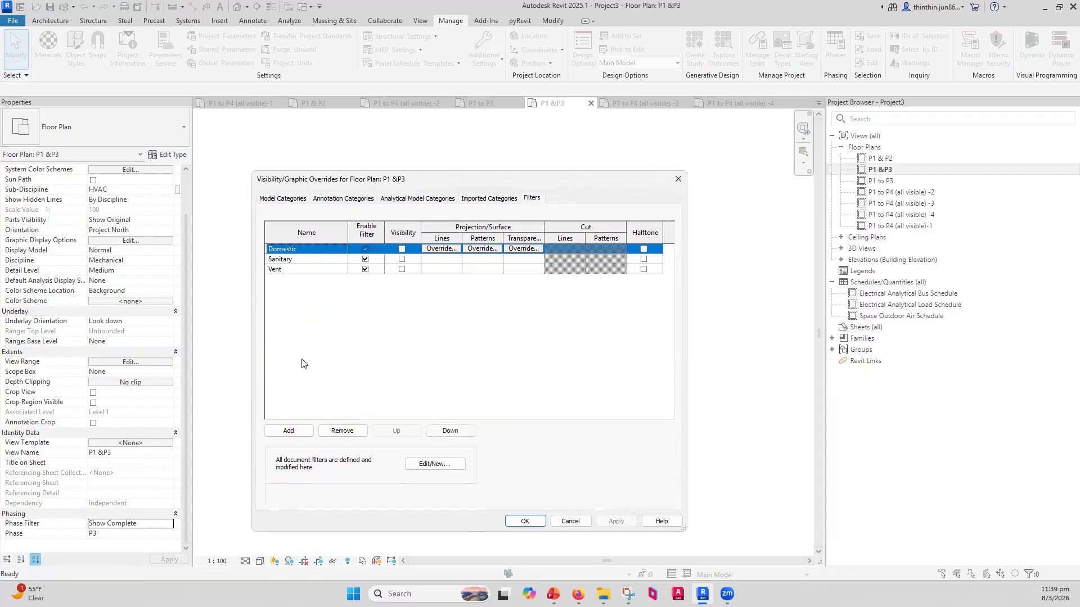
left_click(332, 426)
left_click(333, 426)
left_click(332, 431)
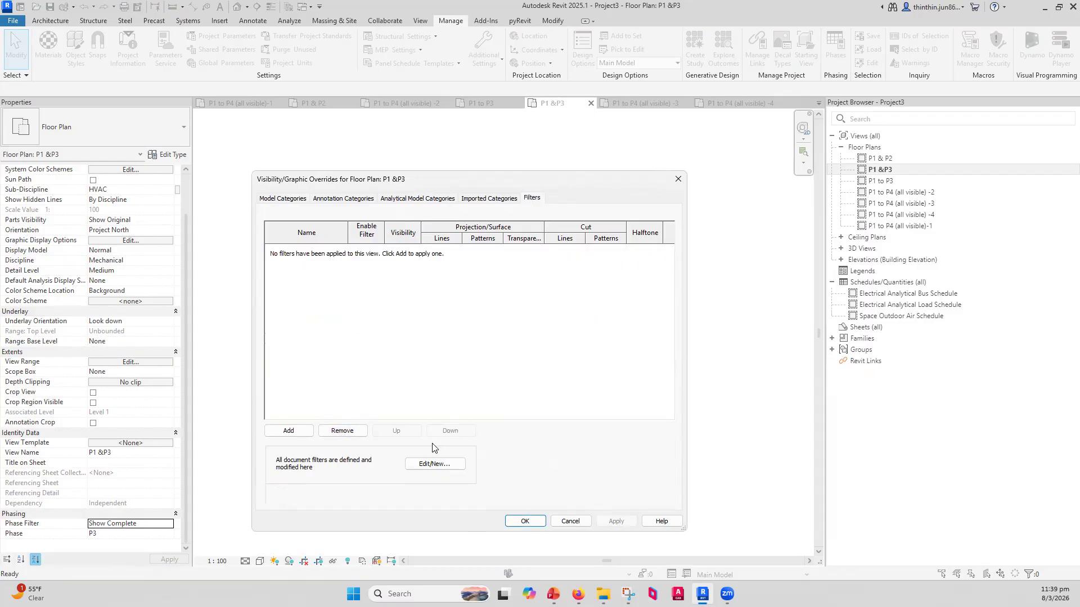
Create a new rule-based view filter named P2.
left_click(446, 464)
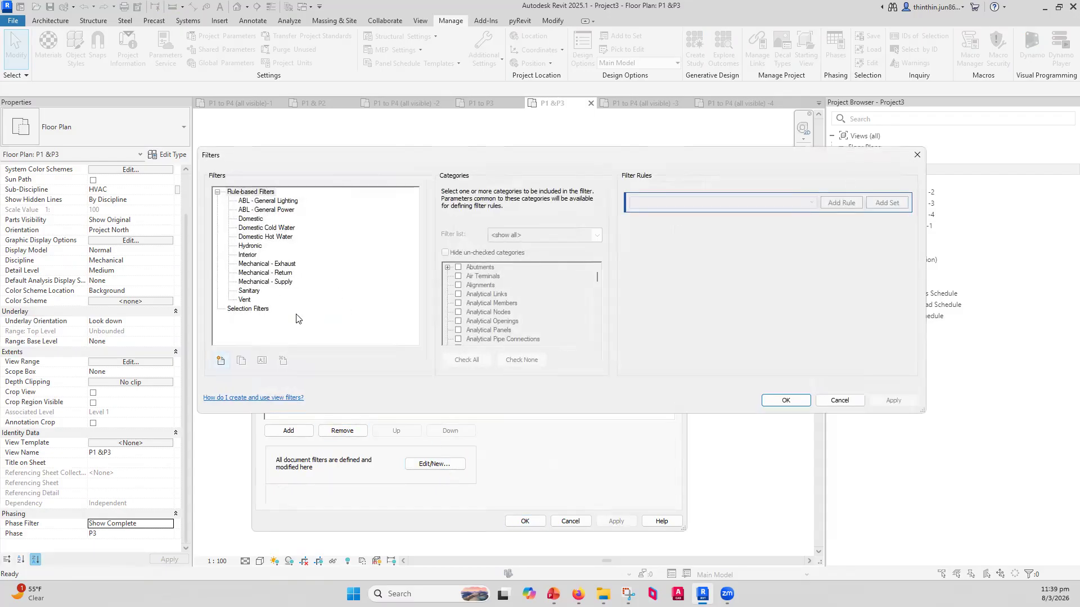
left_click(221, 360)
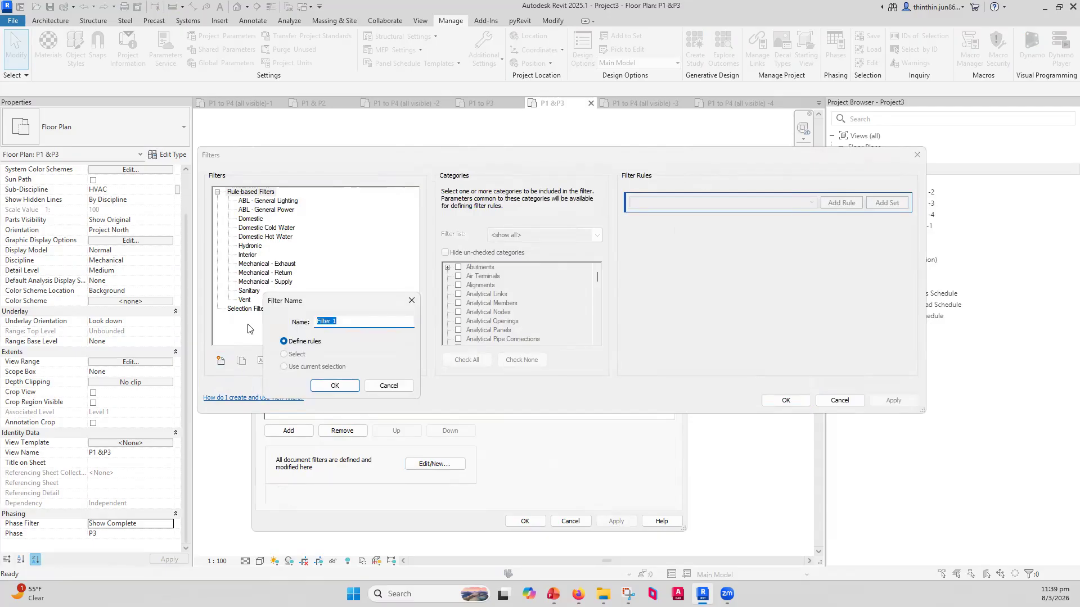
key("BackSpace")
type("P2")
key("Return")
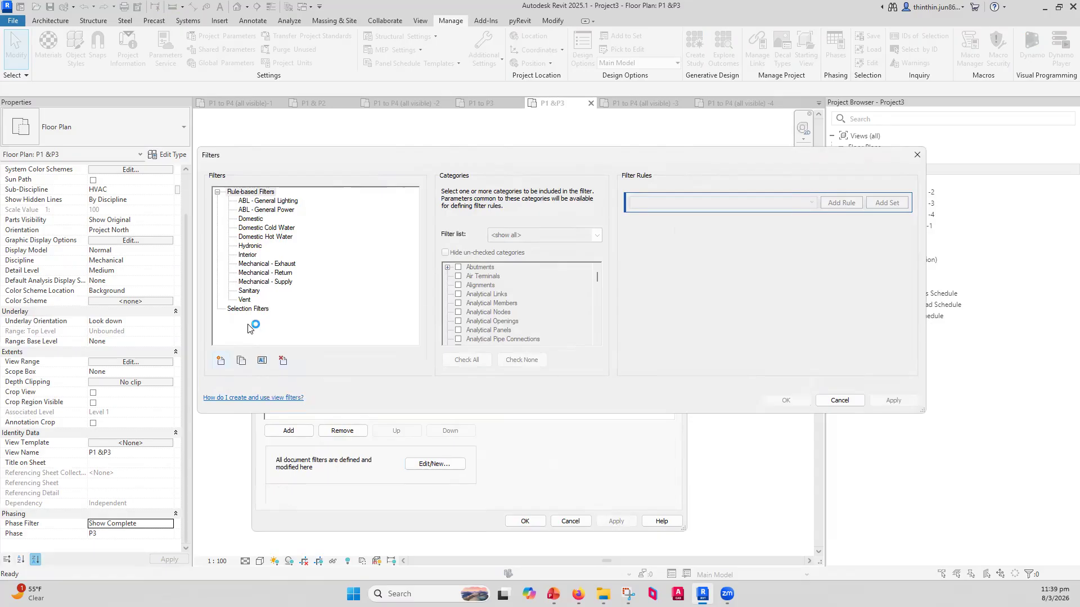
Assign only the Ducts category to the P2 filter, hiding unchecked categories and excluding Doors.
left_click(488, 285)
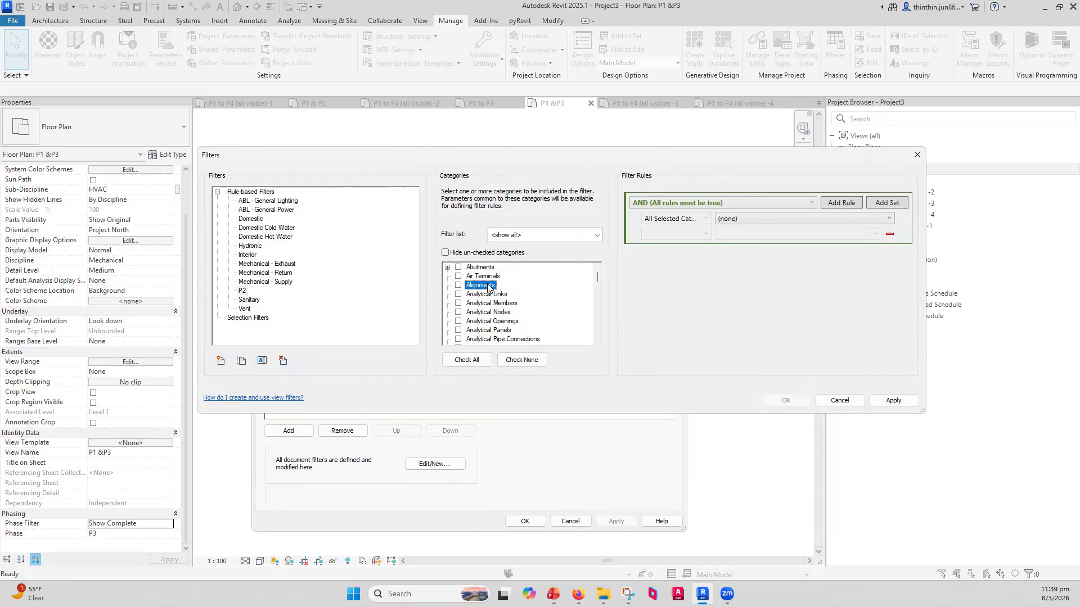
key("p")
scroll(502, 316, "down", 2)
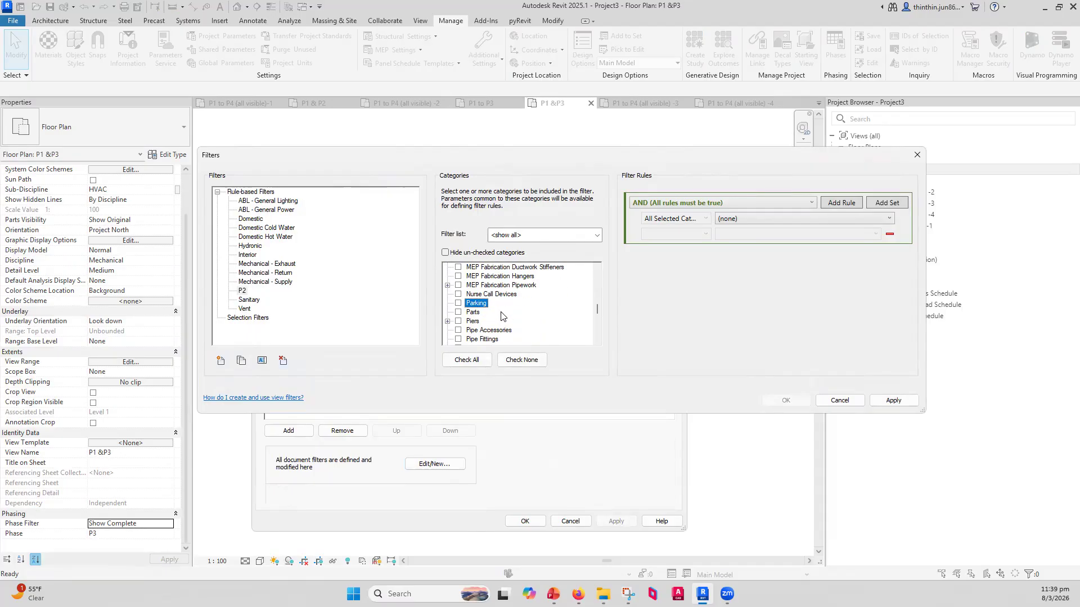
left_click(504, 277)
key("d")
left_click(487, 293)
scroll(489, 309, "down", 2)
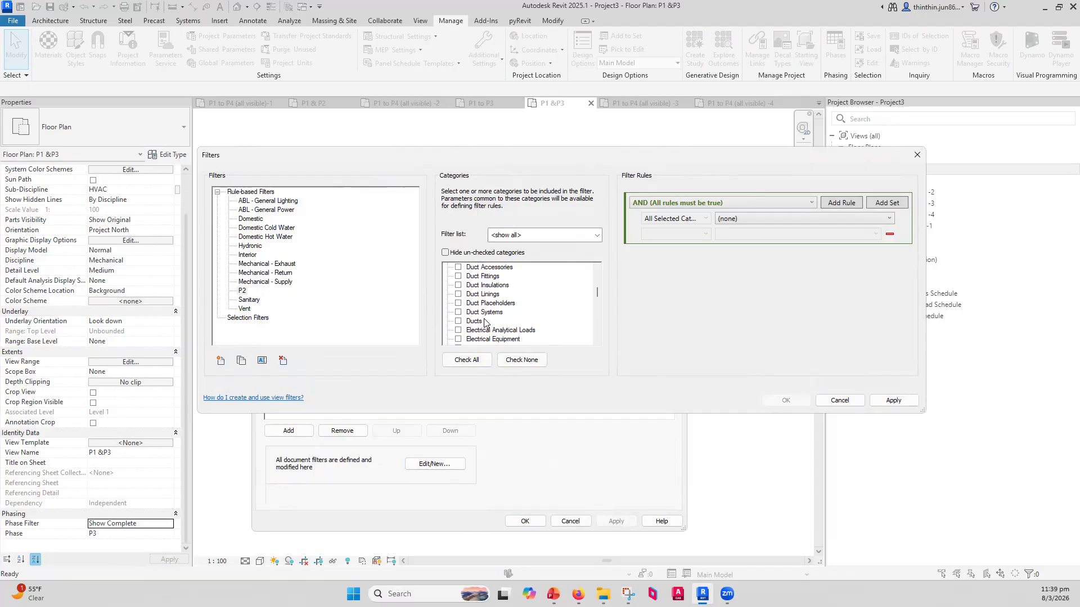
left_click(478, 322)
left_click(445, 253)
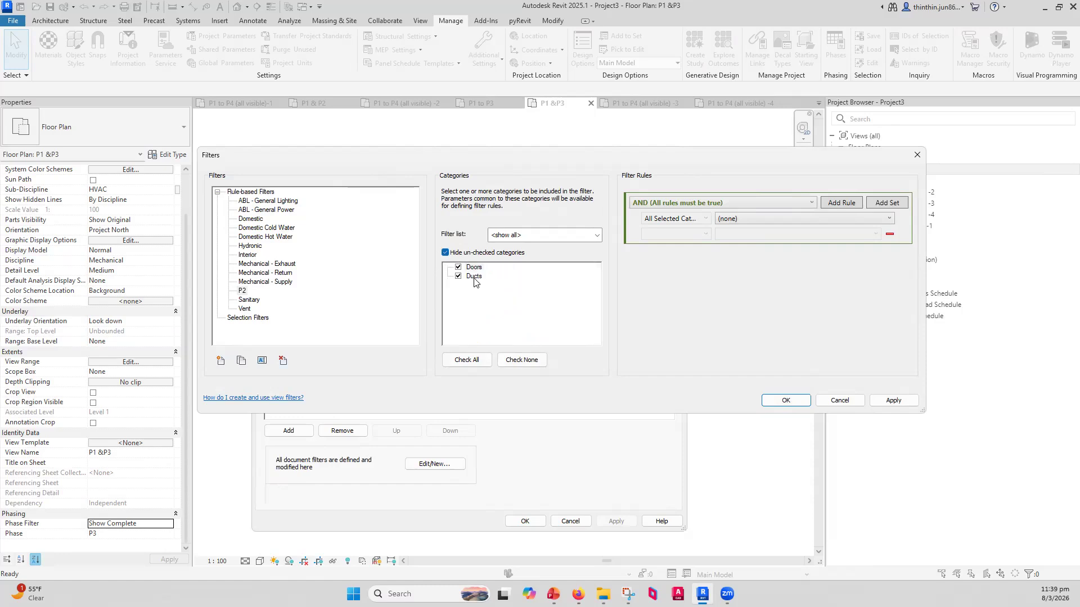
left_click(472, 267)
left_click(458, 267)
left_click(466, 250)
left_click(462, 253)
Define the P2 filter's rule as Phase Created equals P2 for Ducts and accept the filter.
left_click(799, 218)
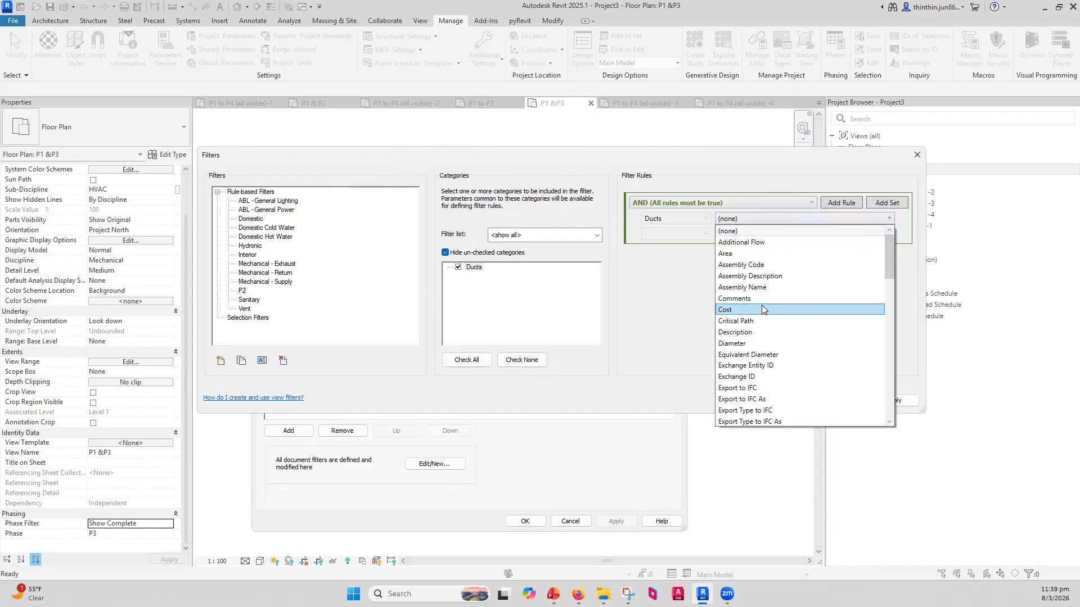
key("p")
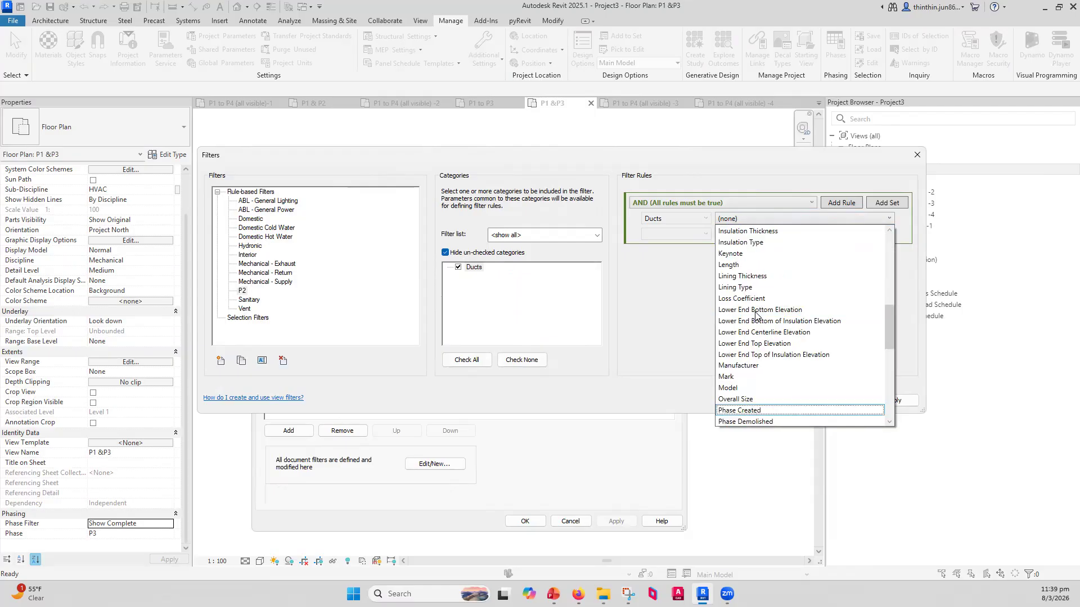
left_click(758, 412)
left_click(681, 235)
left_click(669, 246)
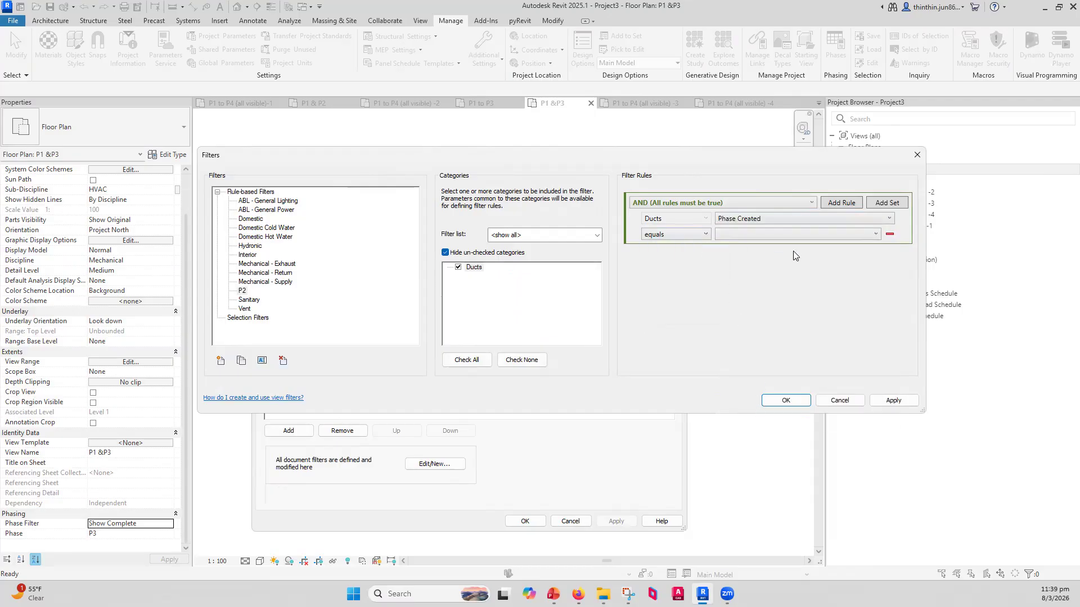
left_click(848, 233)
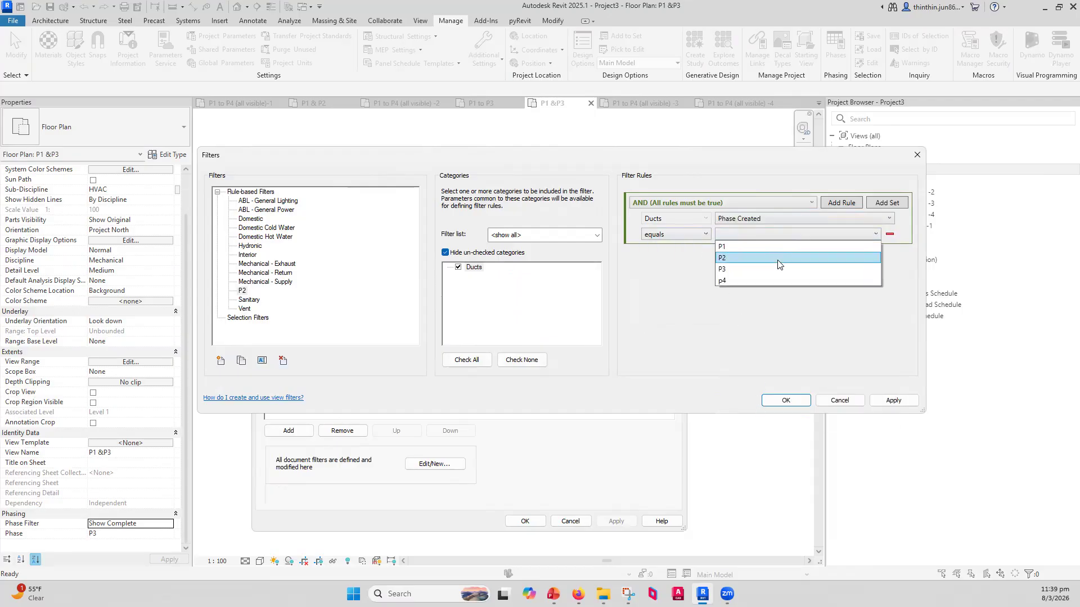
left_click(737, 258)
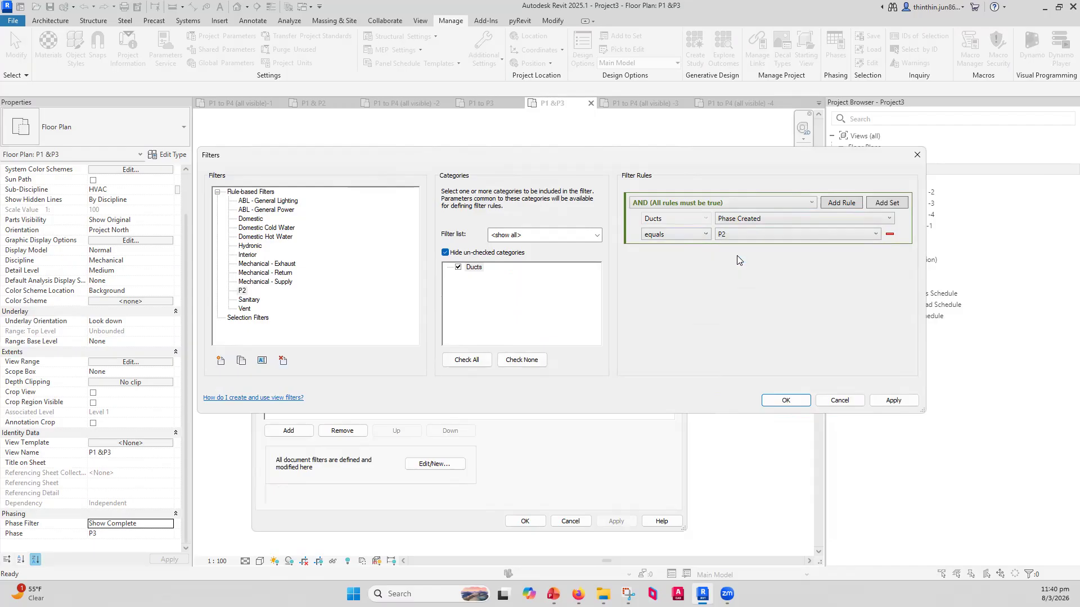
left_click(785, 400)
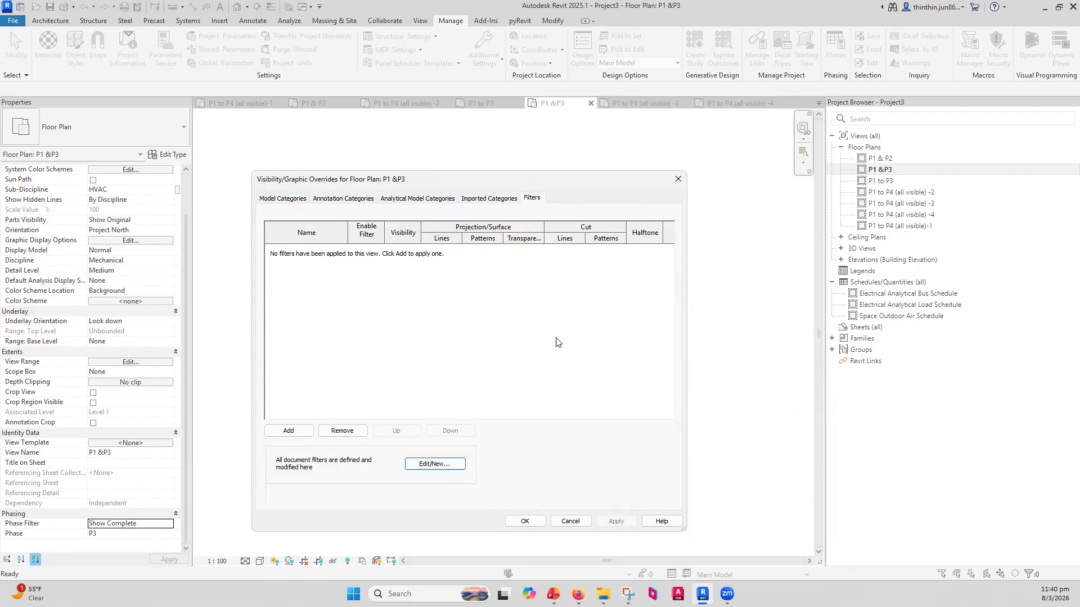
Add the P2 filter to the P1 &P3 view and turn off its visibility, dismissing the save reminder.
left_click(304, 430)
left_click(469, 343)
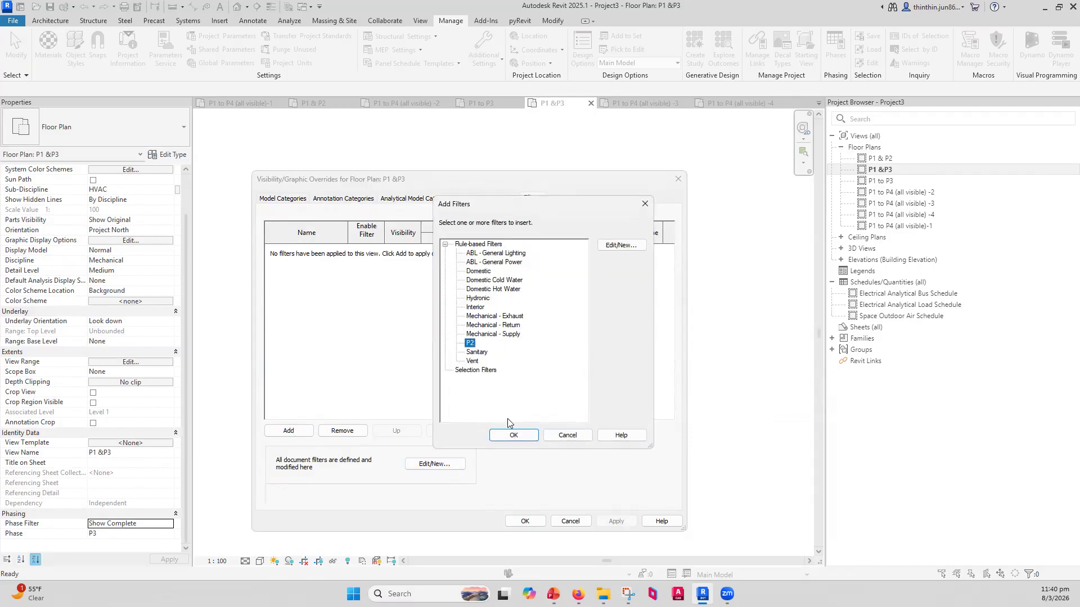
left_click(513, 434)
left_click(406, 251)
left_click(402, 248)
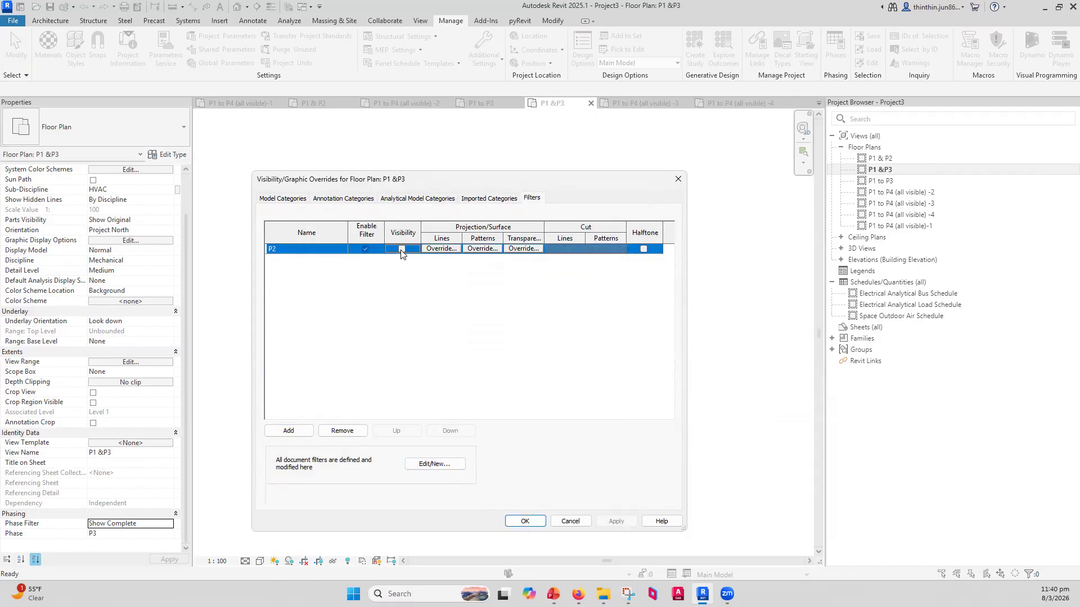
left_click(526, 520)
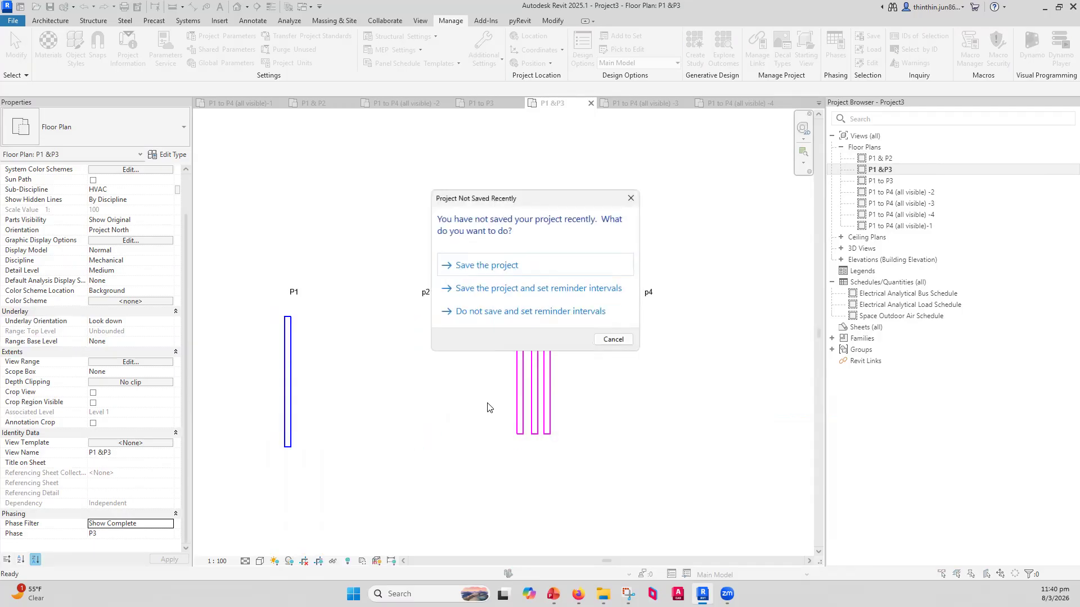
left_click(633, 195)
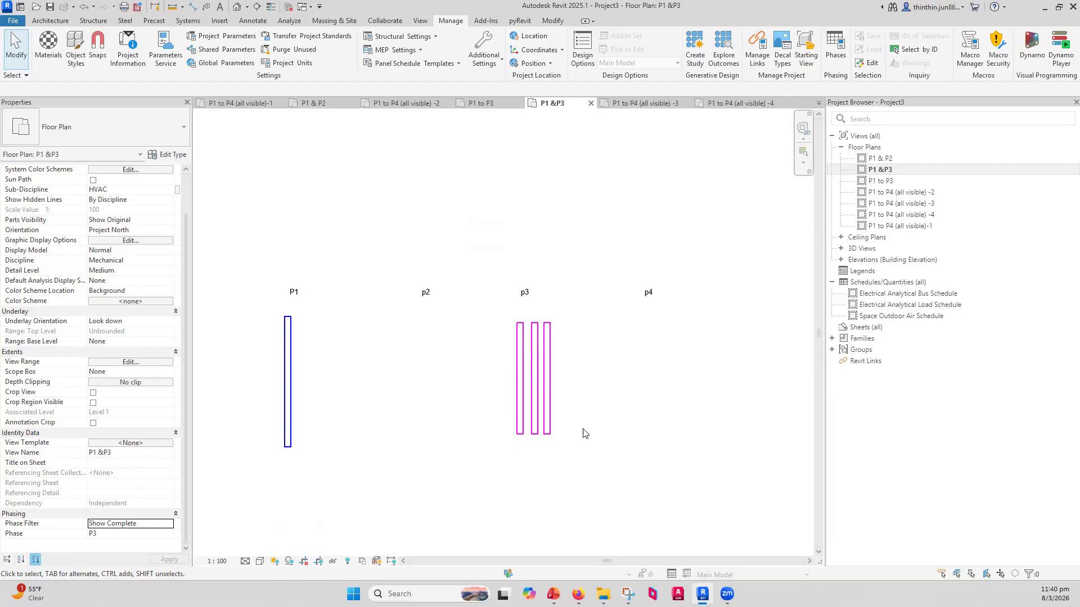
Open the P1 to P3 floor plan and set its phase to P3.
double_click(880, 181)
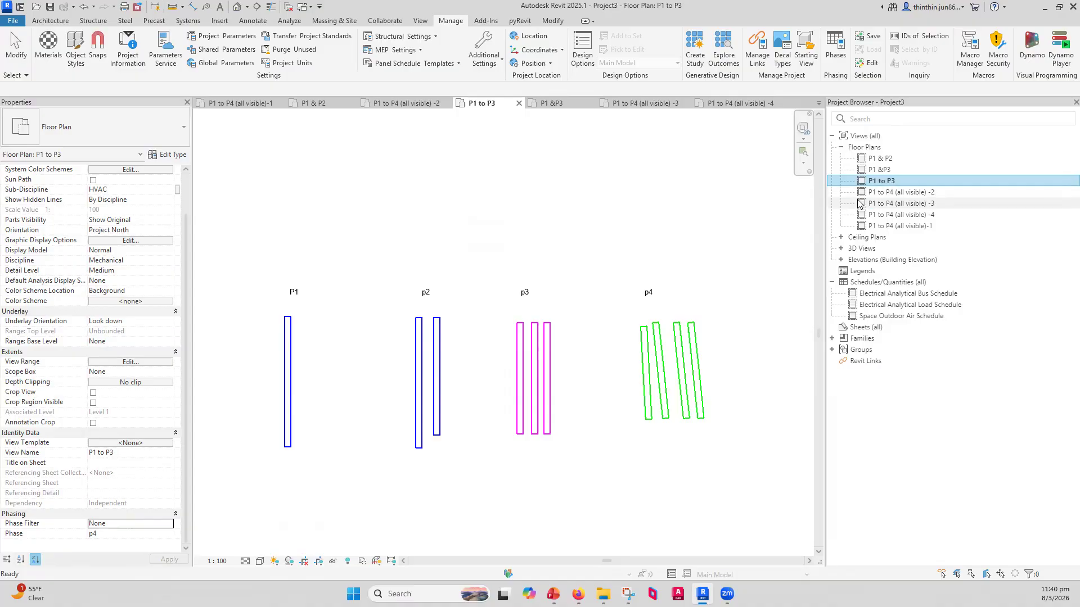
left_click(154, 533)
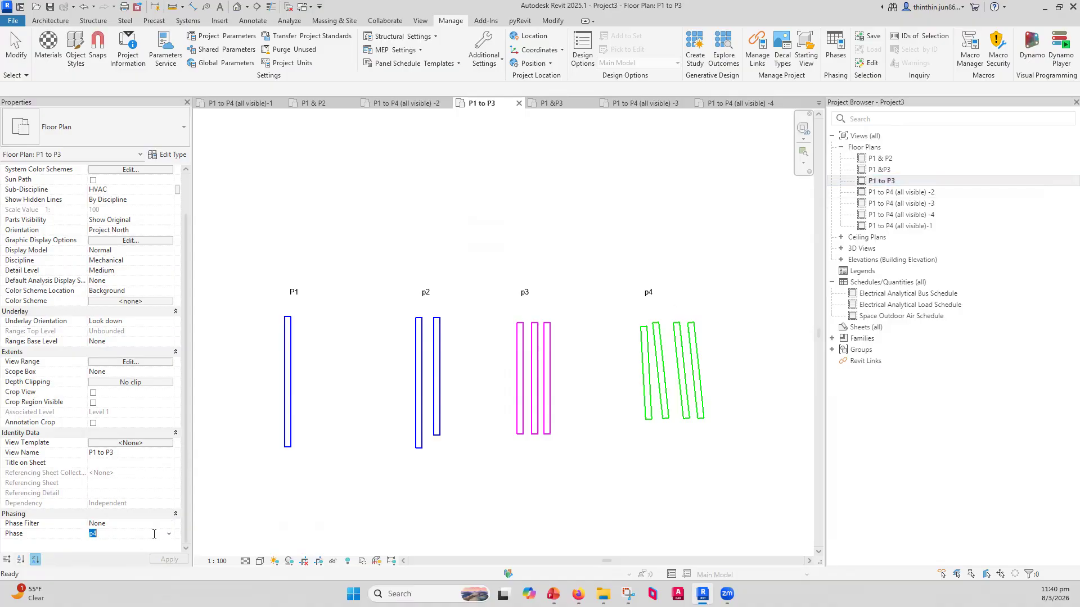
left_click(168, 534)
left_click(108, 559)
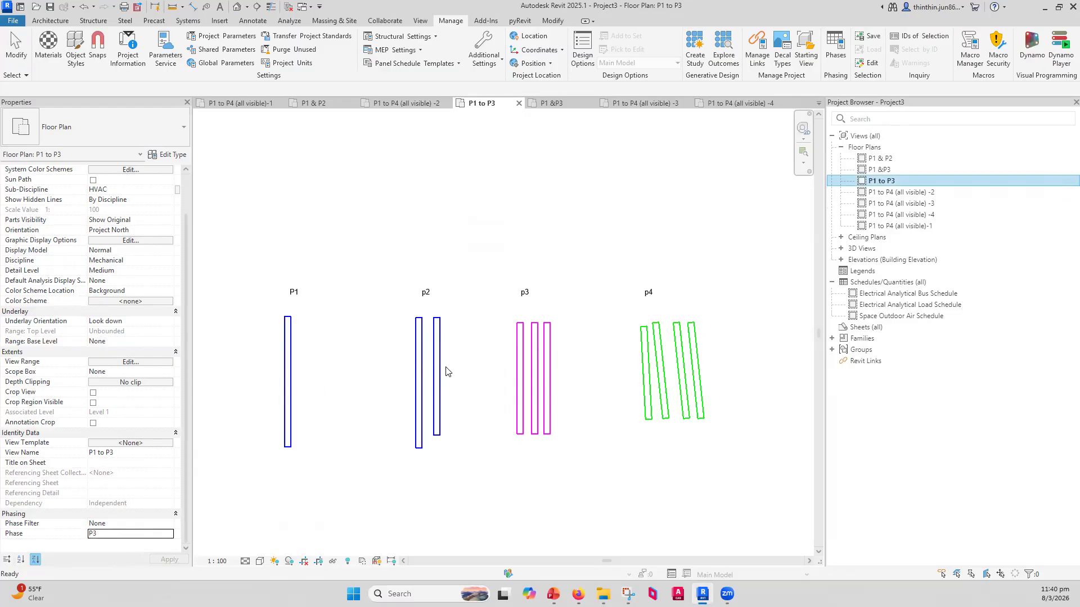
Check the phase created of the p3 ducts and identify the P1 and p2 duct groups preceding them.
left_click(472, 478)
left_click_drag(582, 304, 470, 478)
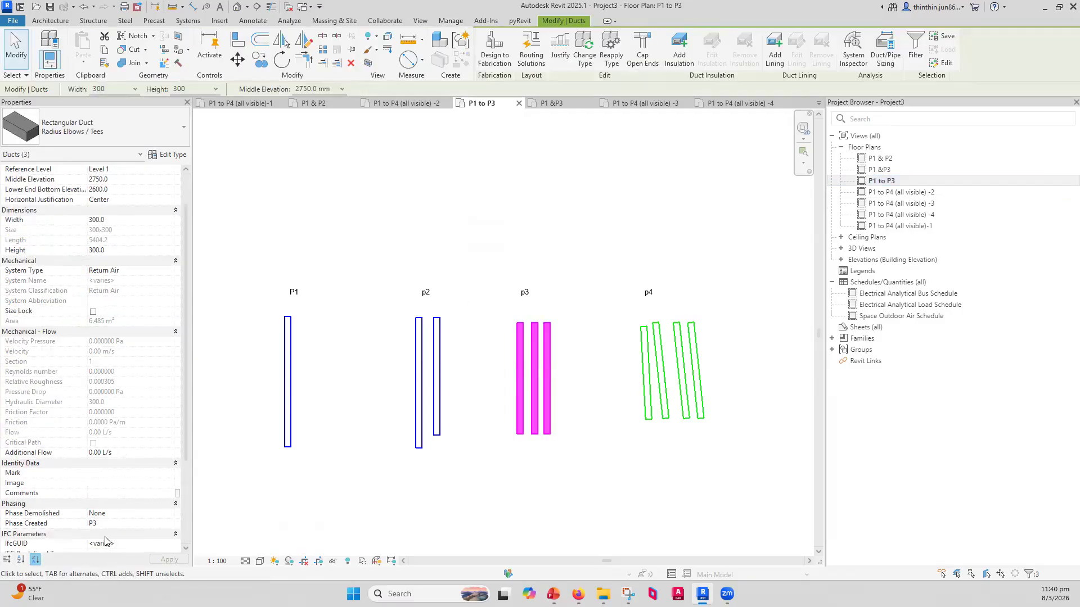
left_click(242, 509)
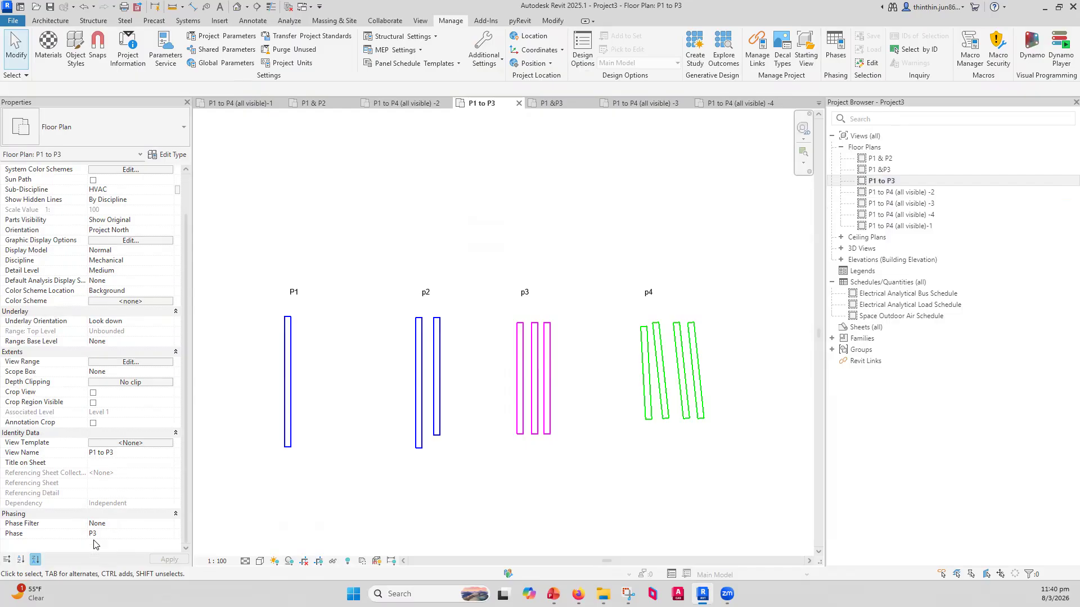
left_click_drag(581, 257, 471, 445)
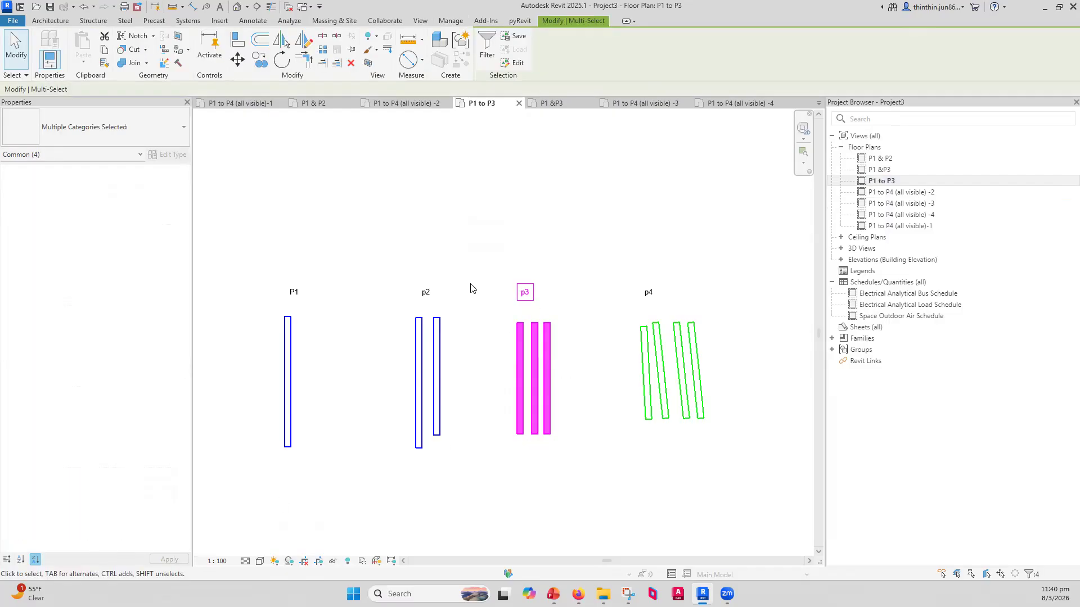
left_click_drag(465, 274, 239, 420)
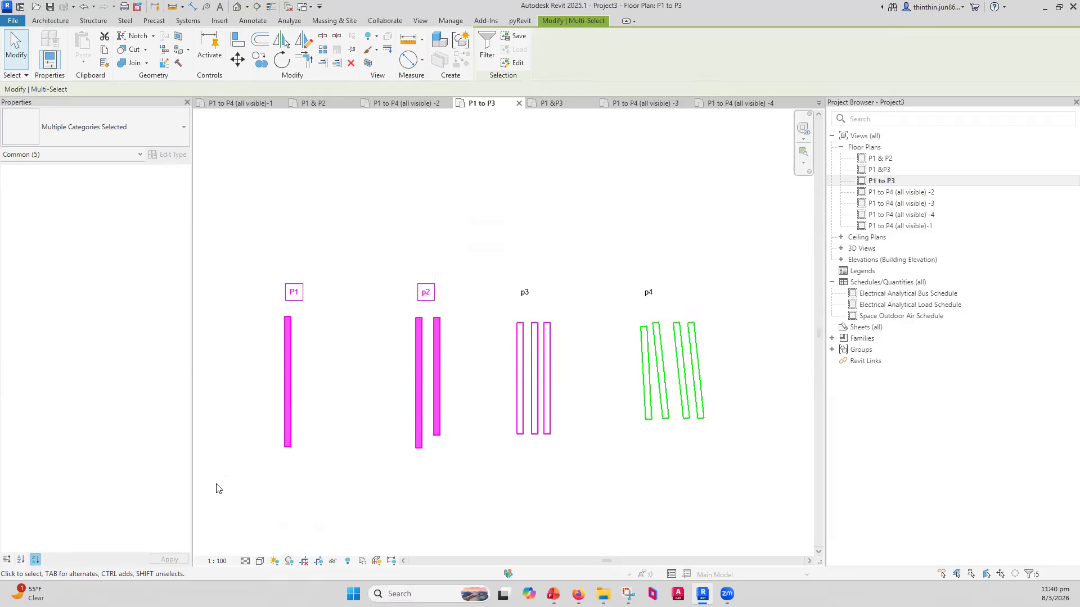
left_click(355, 485)
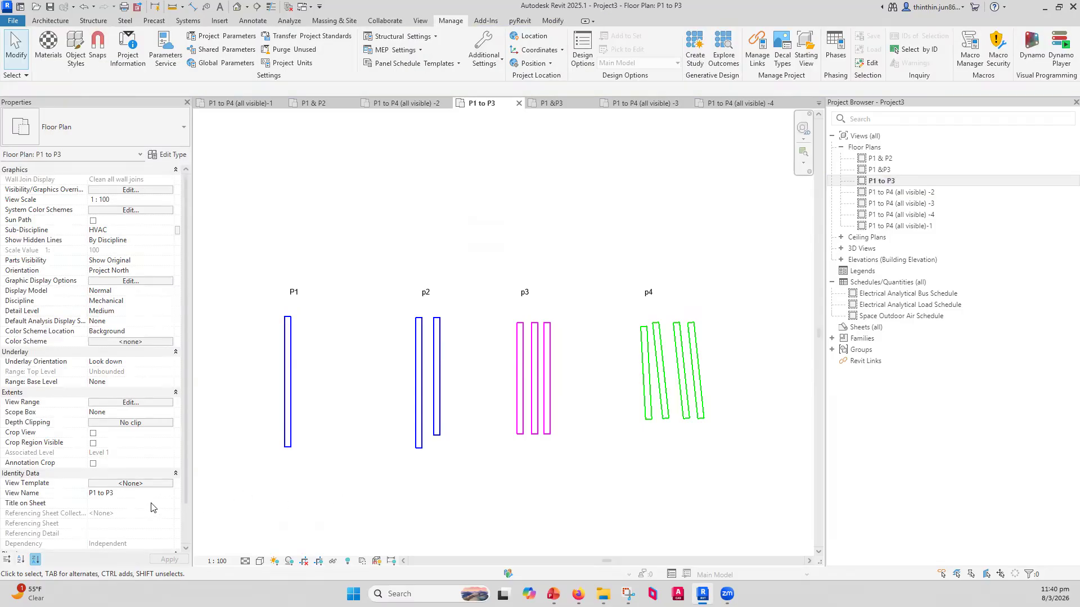
Try the Show All and Show Complete phase filters on the P1 to P3 view.
scroll(151, 507, "down", 2)
left_click(137, 526)
left_click(168, 524)
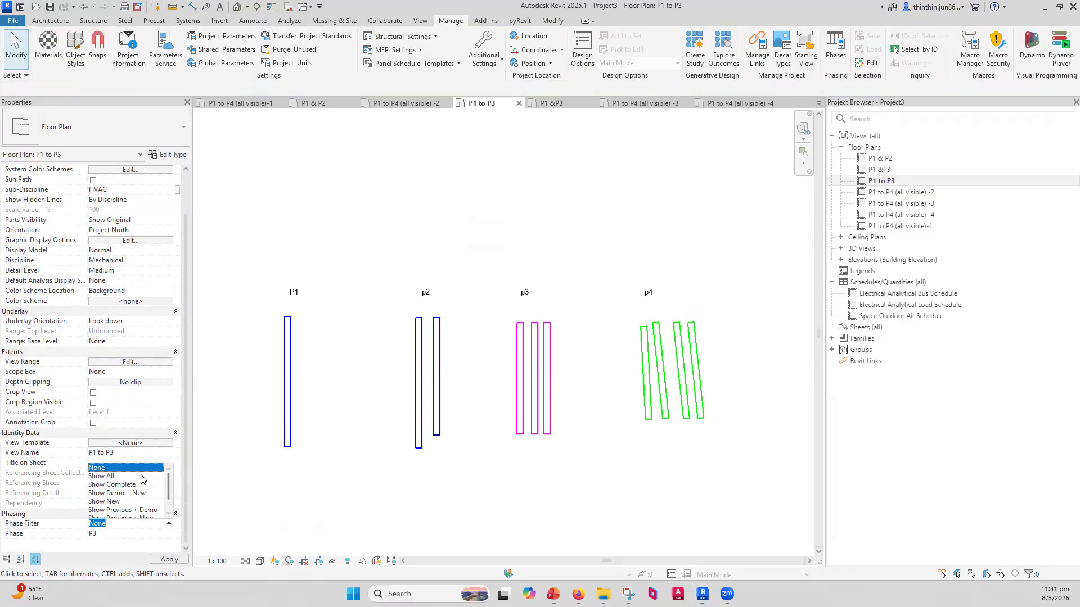
left_click(141, 477)
left_click(142, 524)
left_click(162, 525)
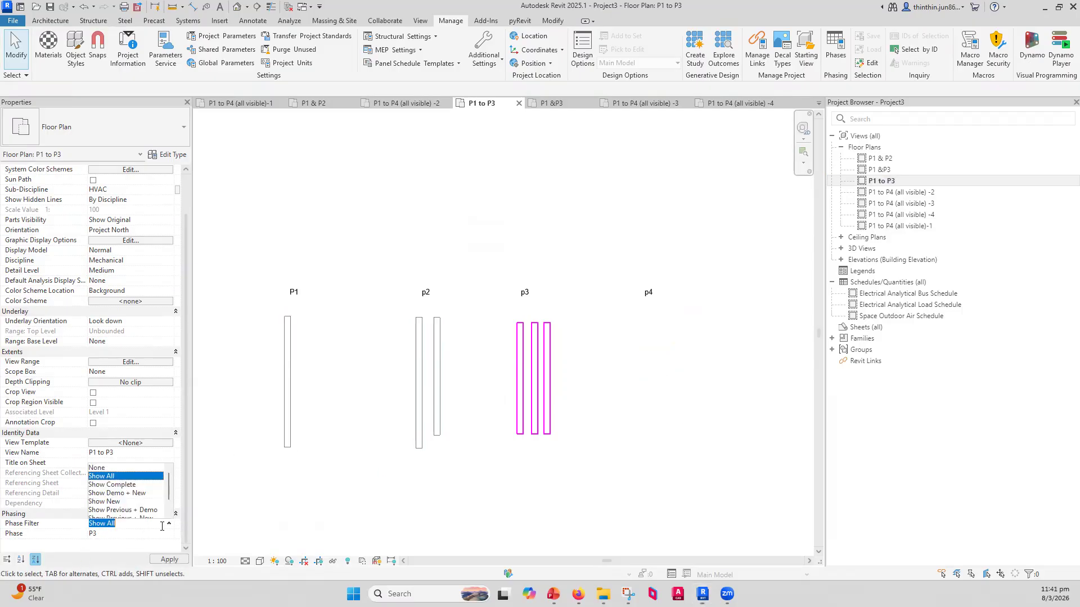
left_click(138, 485)
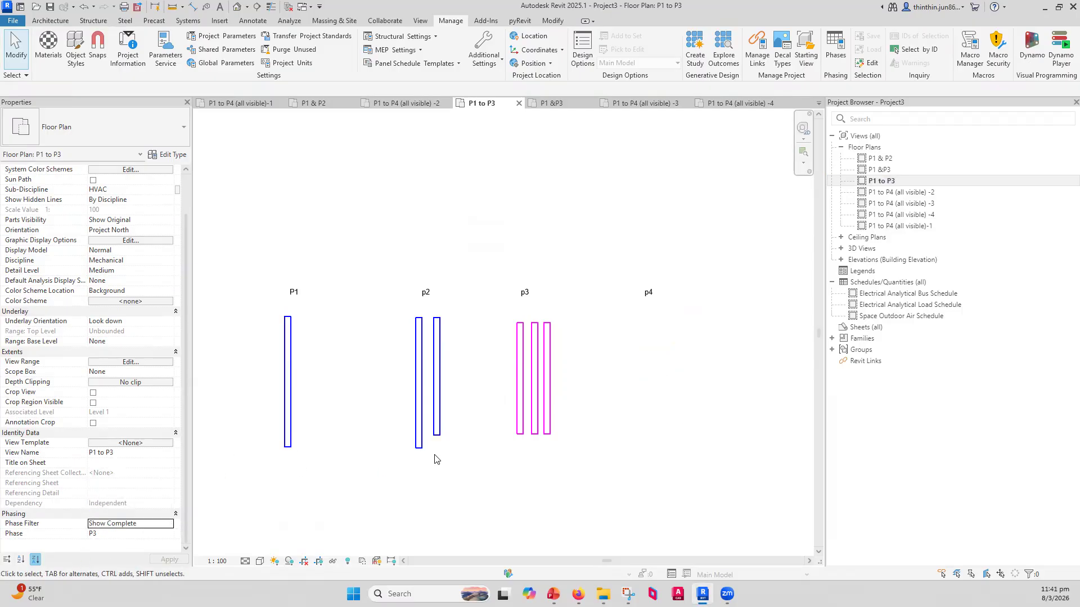
Set the phase filter of the P1 to P3 view to Show Previous + New.
left_click(169, 524)
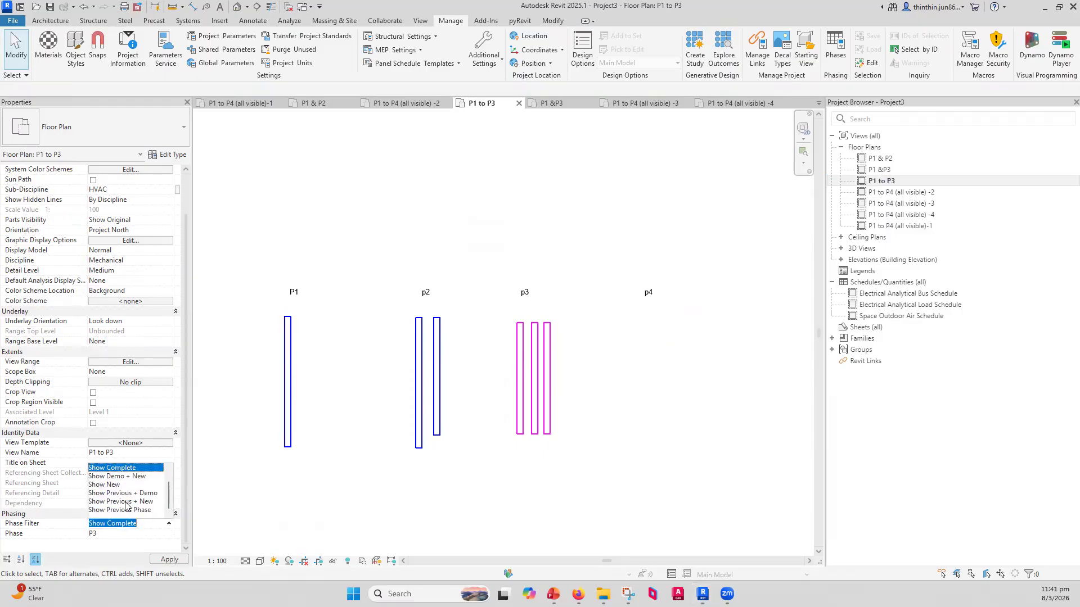
left_click(125, 502)
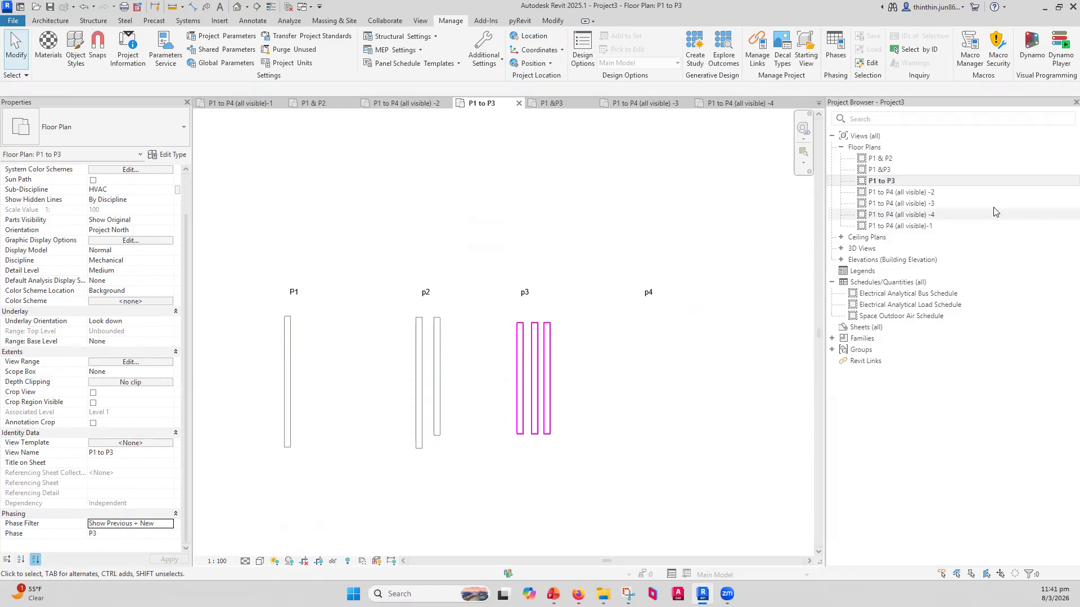
left_click(886, 227)
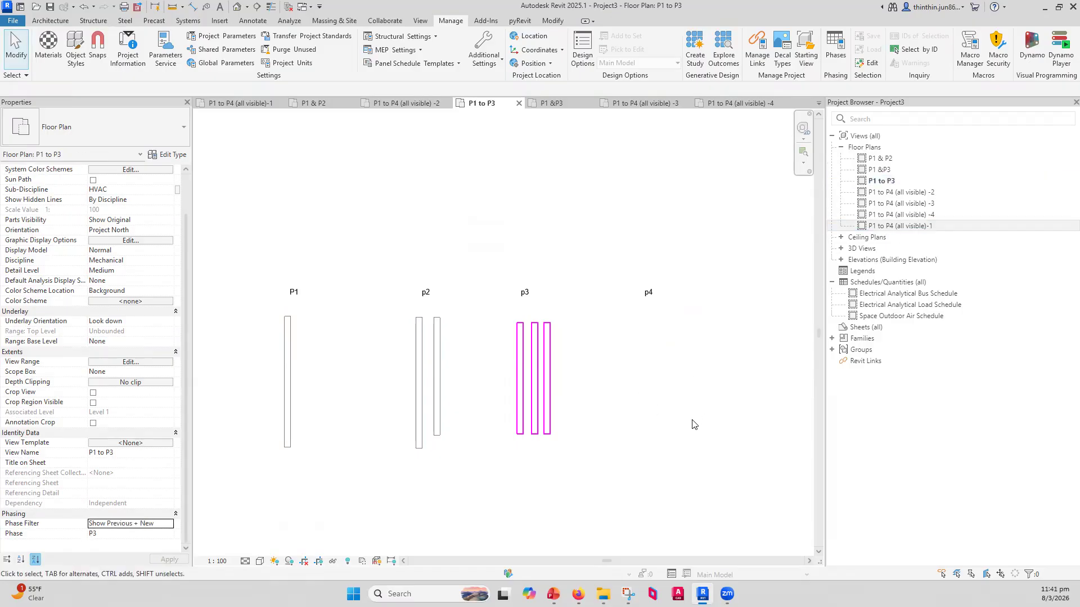
left_click(628, 594)
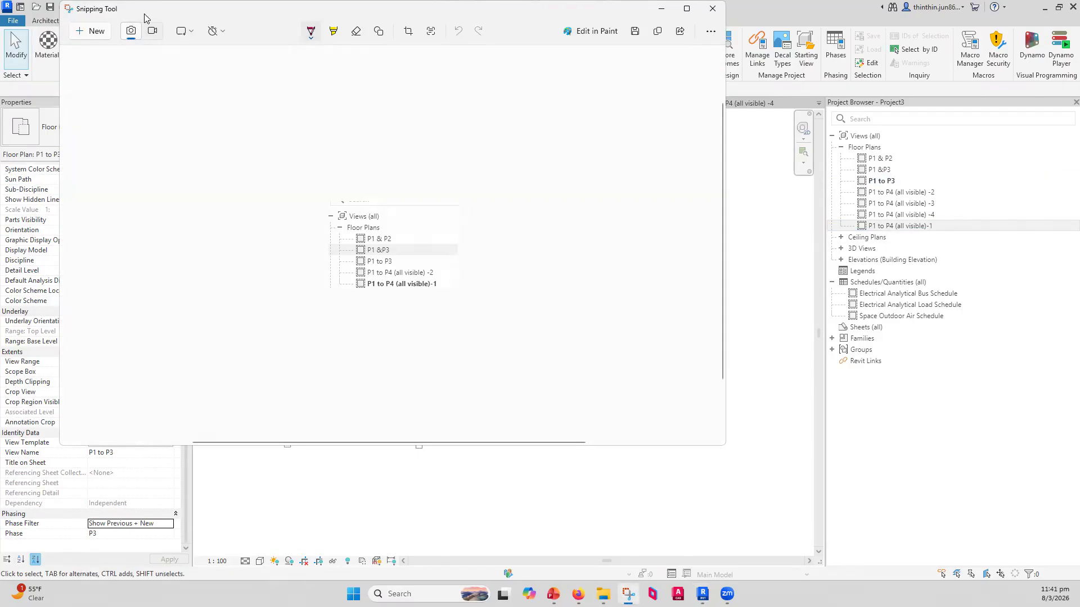
left_click(93, 30)
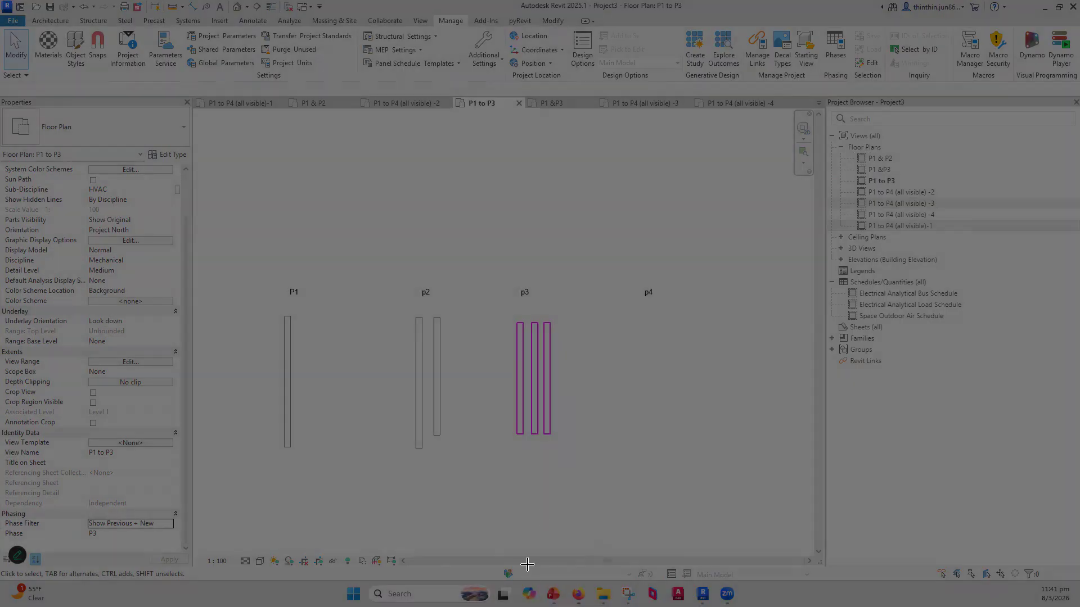
left_click(553, 594)
left_click(685, 493)
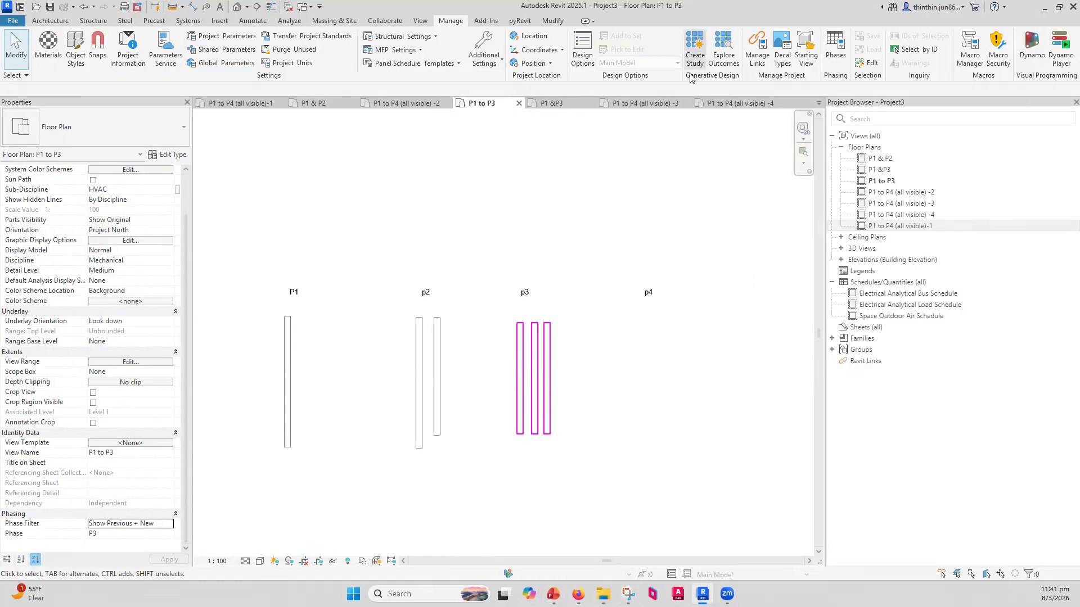
Switch to the PowerPoint presentation and review the current phase and Phase Filter notes on slide 24.
left_click(553, 591)
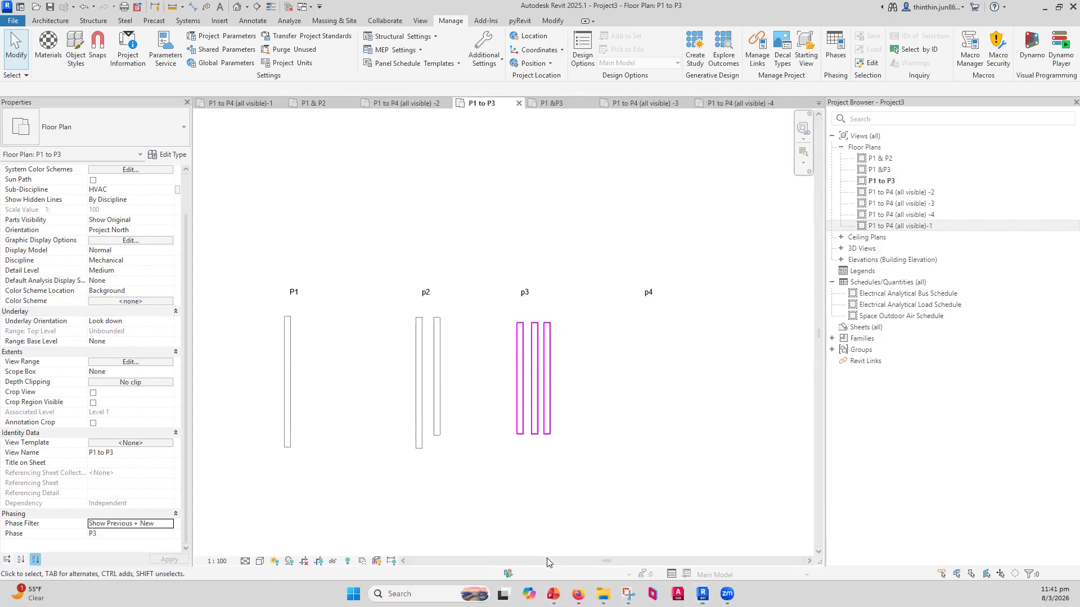
left_click(64, 371)
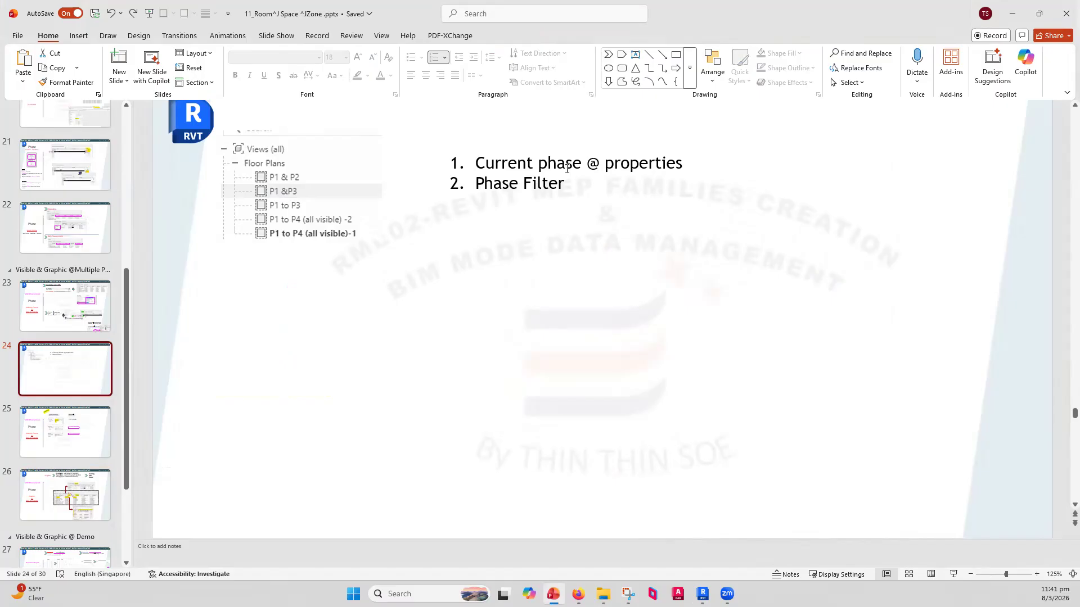
left_click_drag(560, 166, 735, 161)
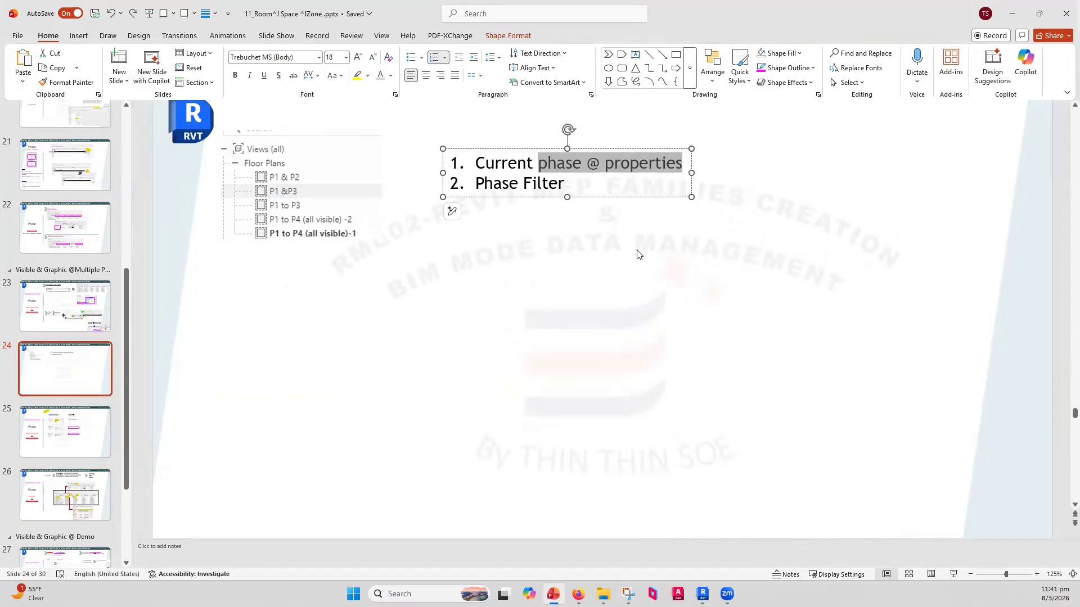
left_click_drag(566, 183, 479, 175)
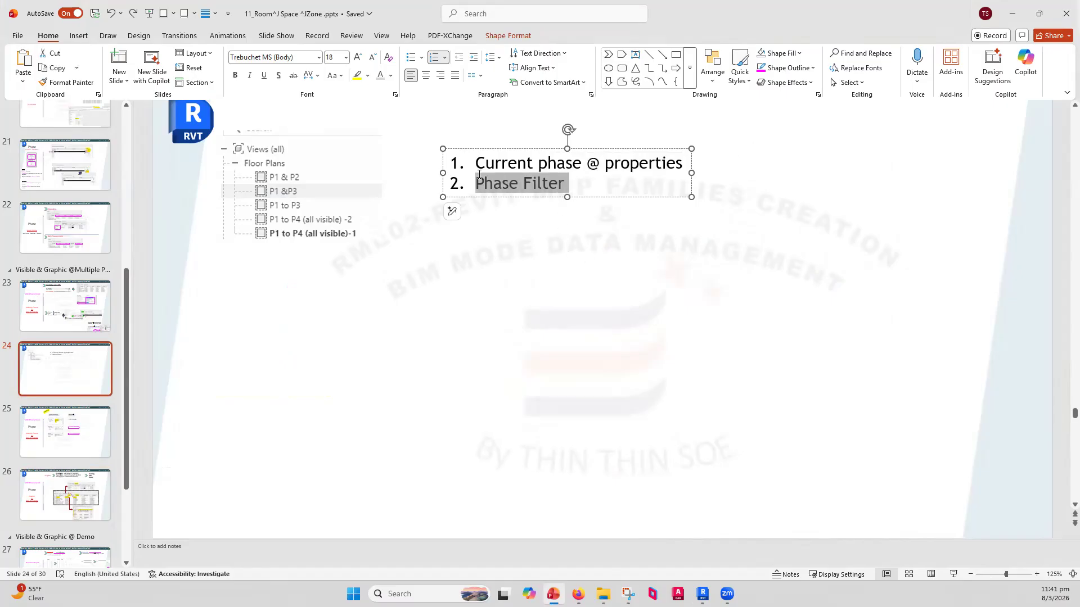